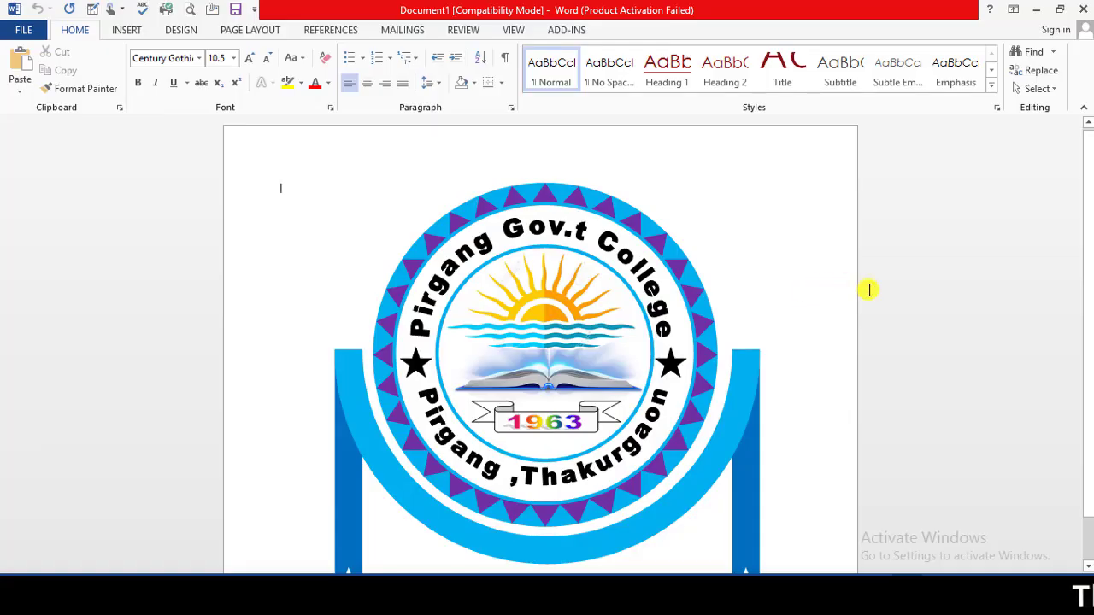
Step: Create a new blank Word document
{"action": "scroll", "coordinate": [869, 289], "scroll_direction": "down", "scroll_amount": 1}
{"action": "scroll", "coordinate": [889, 293], "scroll_direction": "down", "scroll_amount": 1}
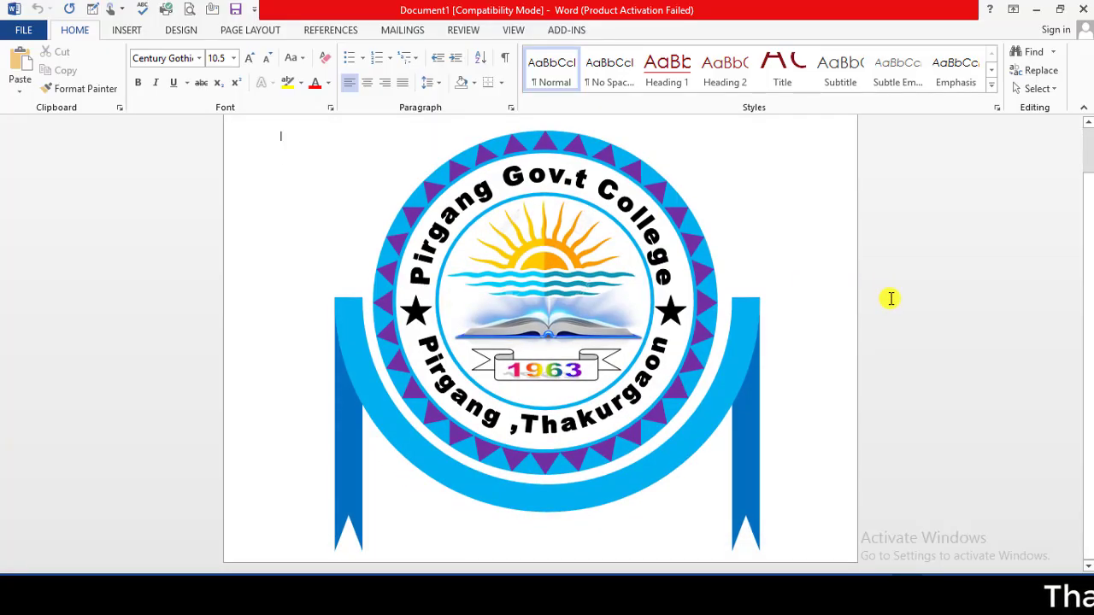
{"action": "scroll", "coordinate": [769, 304], "scroll_direction": "down", "scroll_amount": 1}
{"action": "scroll", "coordinate": [800, 312], "scroll_direction": "up", "scroll_amount": 1}
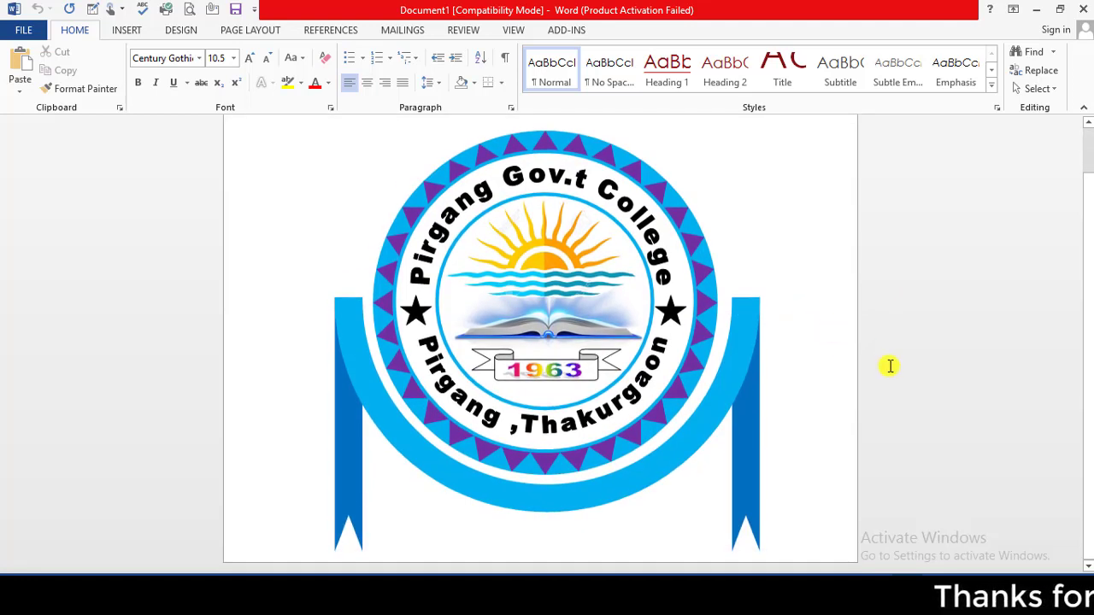
{"action": "scroll", "coordinate": [889, 376], "scroll_direction": "up", "scroll_amount": 1}
{"action": "scroll", "coordinate": [693, 182], "scroll_direction": "down", "scroll_amount": 1}
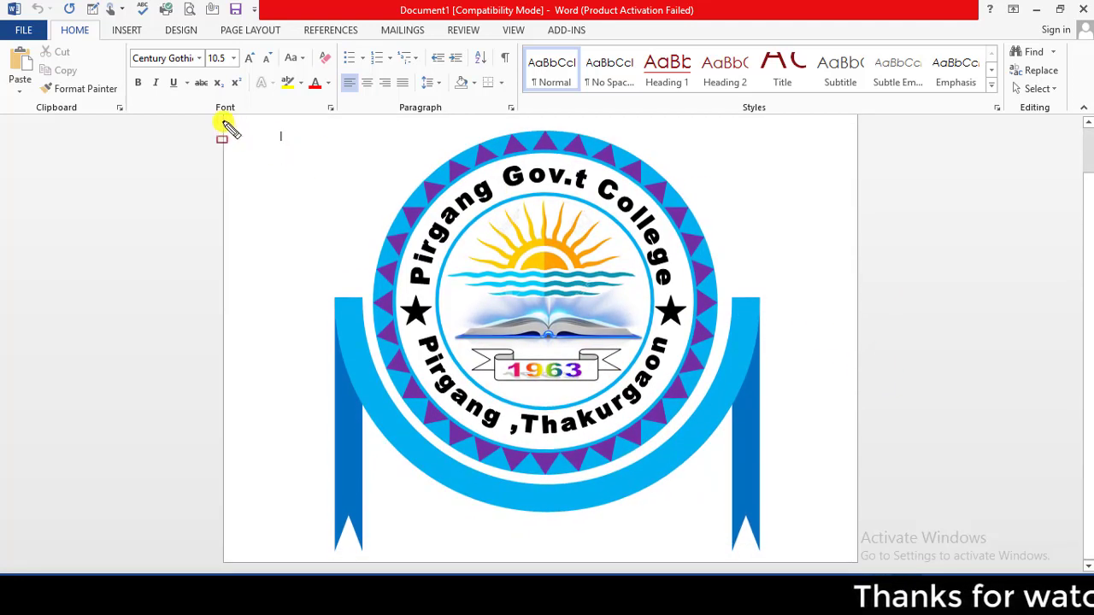
{"action": "left_click_drag", "start_coordinate": [223, 117], "coordinate": [827, 561]}
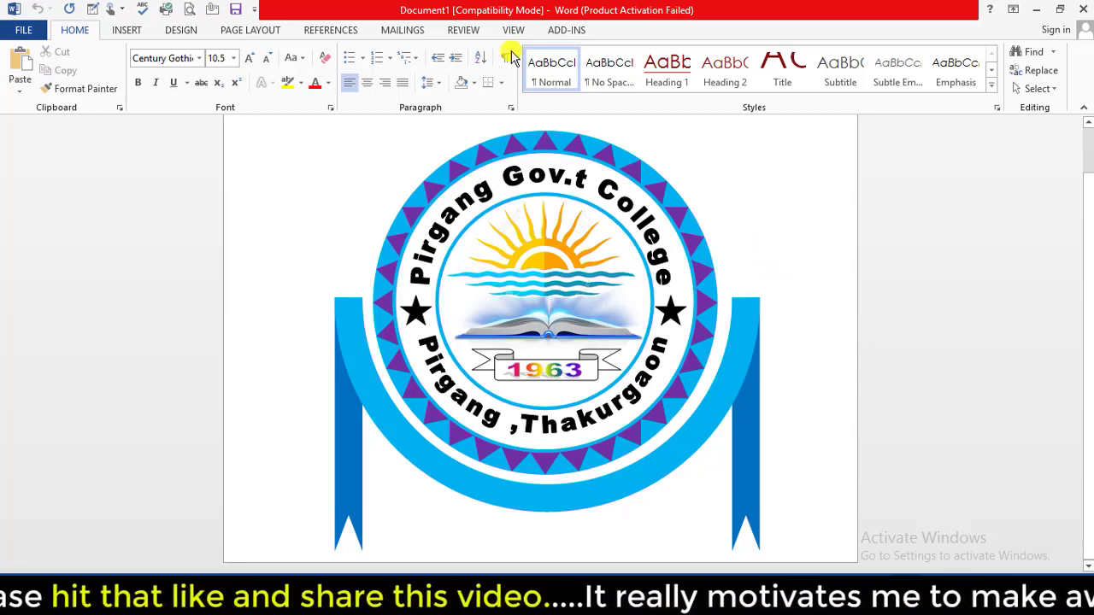
{"action": "left_click", "coordinate": [24, 30]}
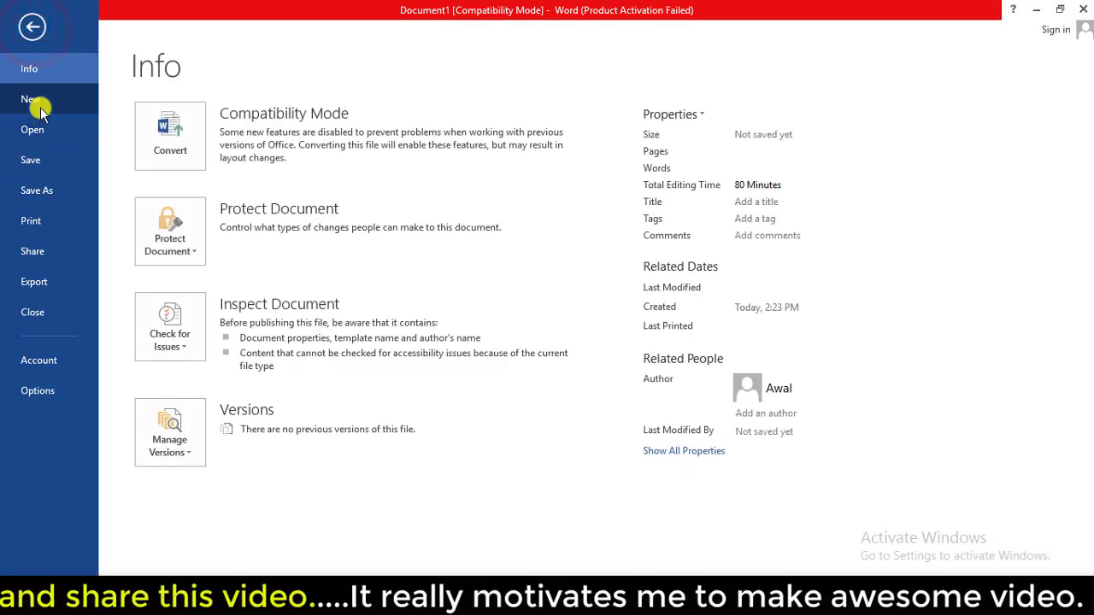
{"action": "left_click", "coordinate": [39, 104]}
{"action": "left_click", "coordinate": [233, 272]}
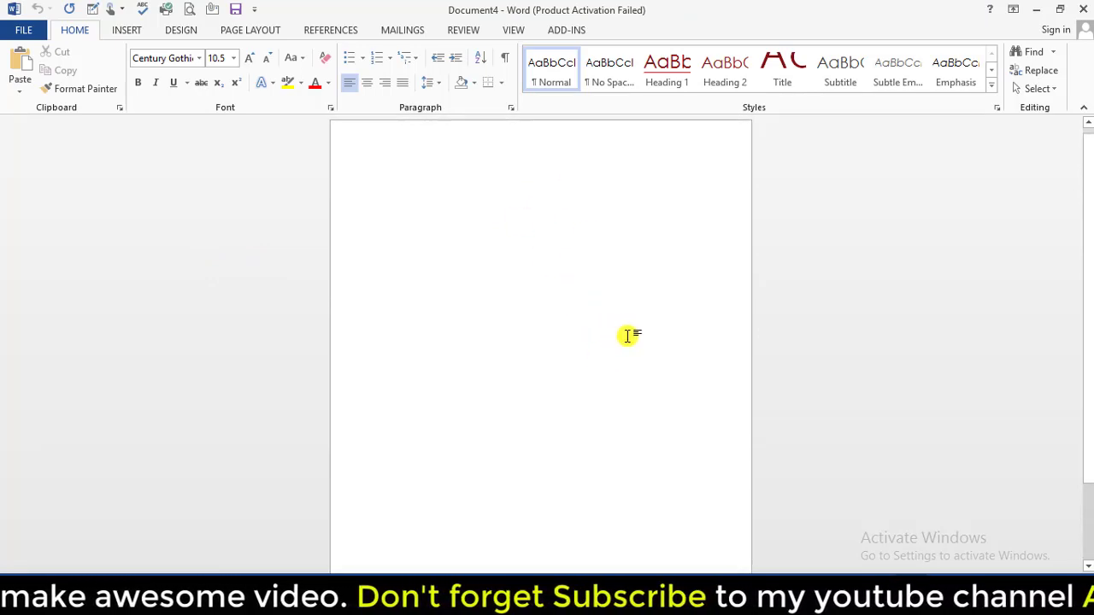
Step: Set the page orientation to Landscape
{"action": "left_click", "coordinate": [257, 30]}
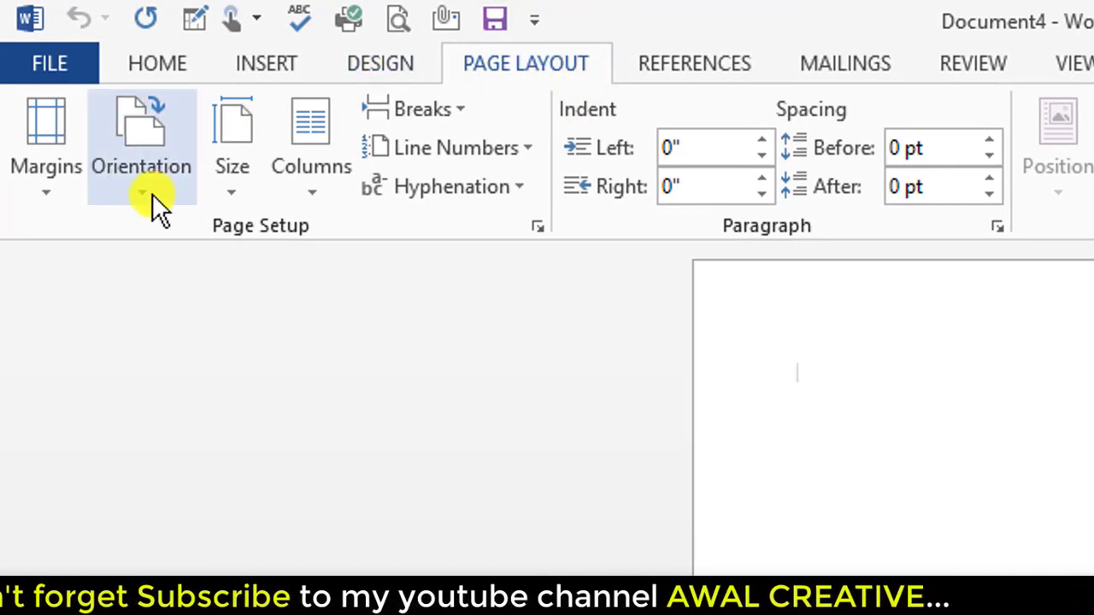
{"action": "left_click", "coordinate": [156, 191]}
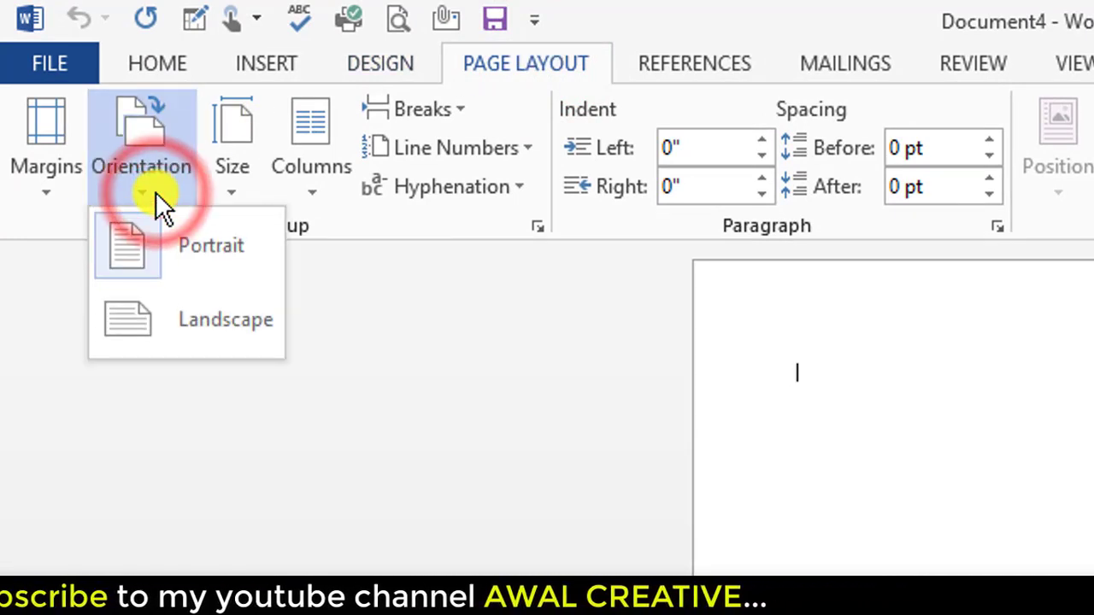
{"action": "left_click", "coordinate": [196, 339]}
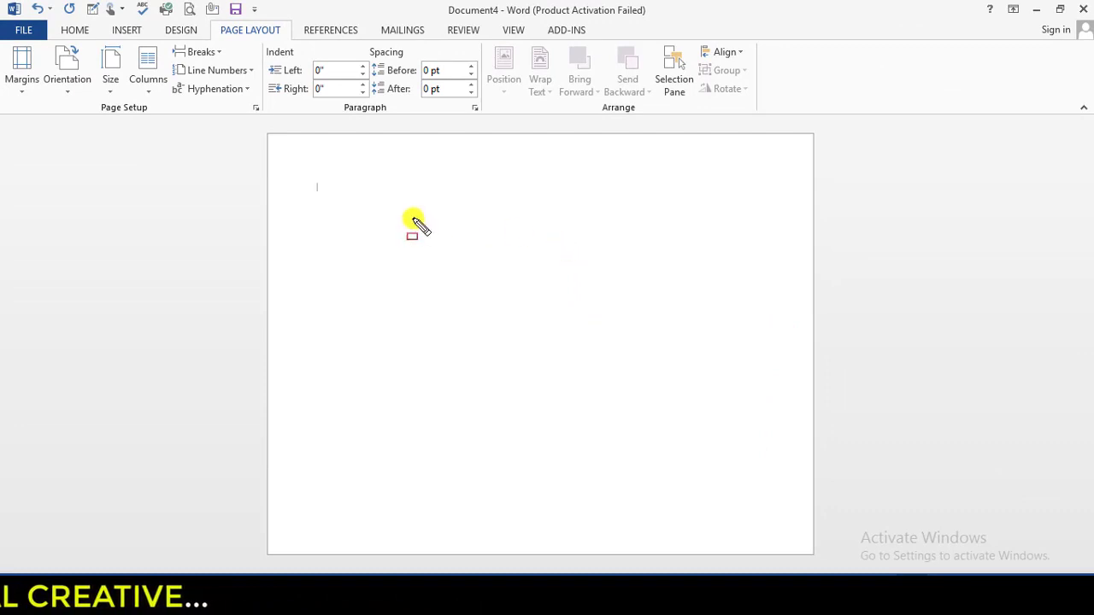
Step: Choose the Donut shape from the Insert Shapes gallery's Basic Shapes
{"action": "left_click_drag", "start_coordinate": [249, 124], "coordinate": [688, 426]}
{"action": "left_click_drag", "start_coordinate": [723, 461], "coordinate": [842, 564]}
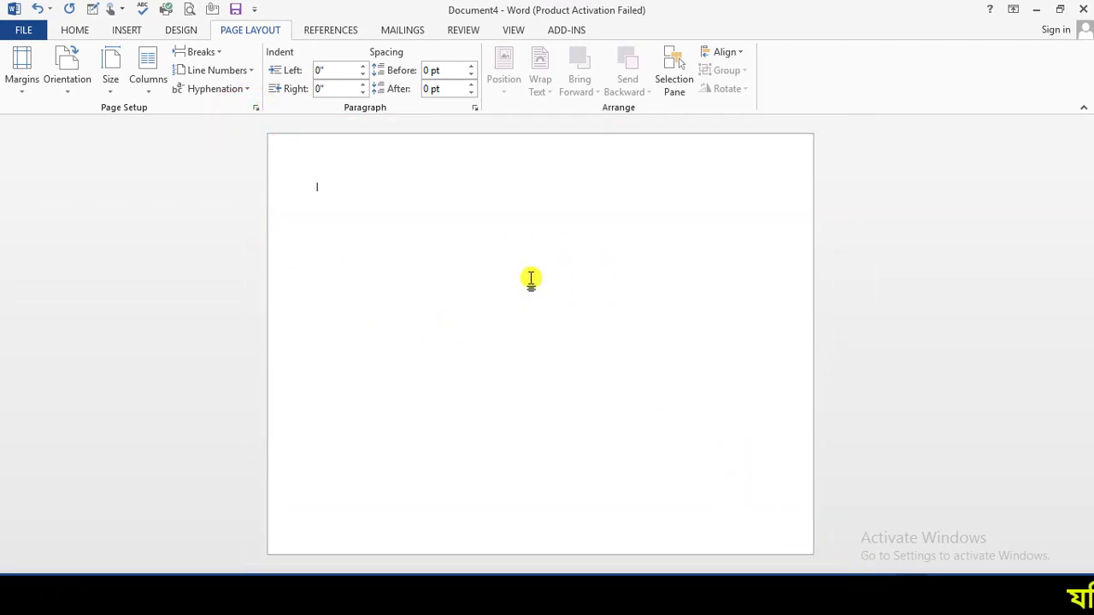
{"action": "left_click", "coordinate": [126, 30]}
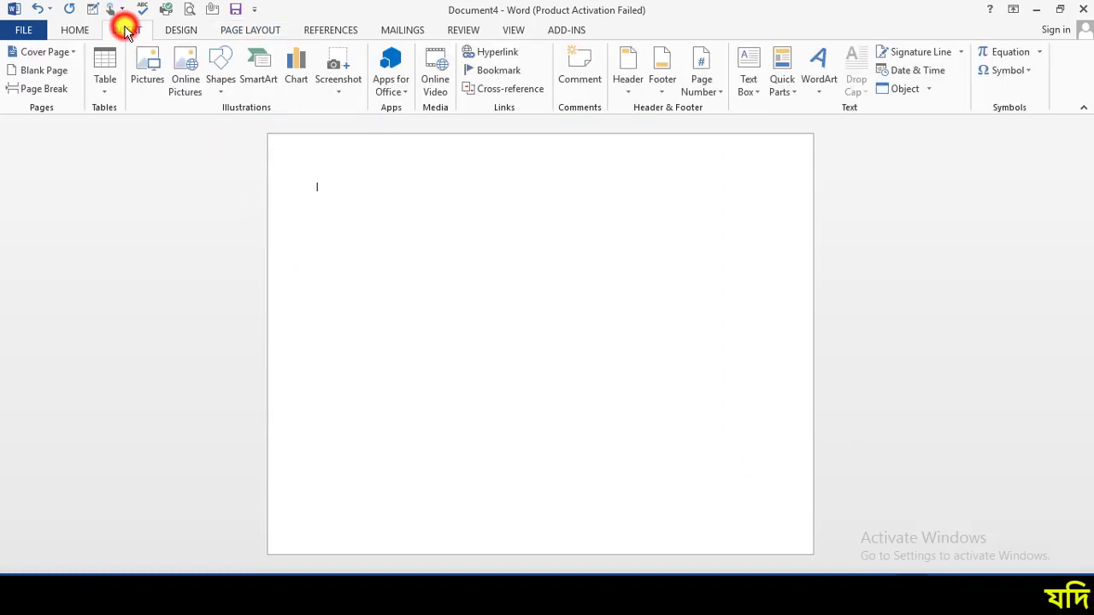
{"action": "left_click", "coordinate": [219, 85]}
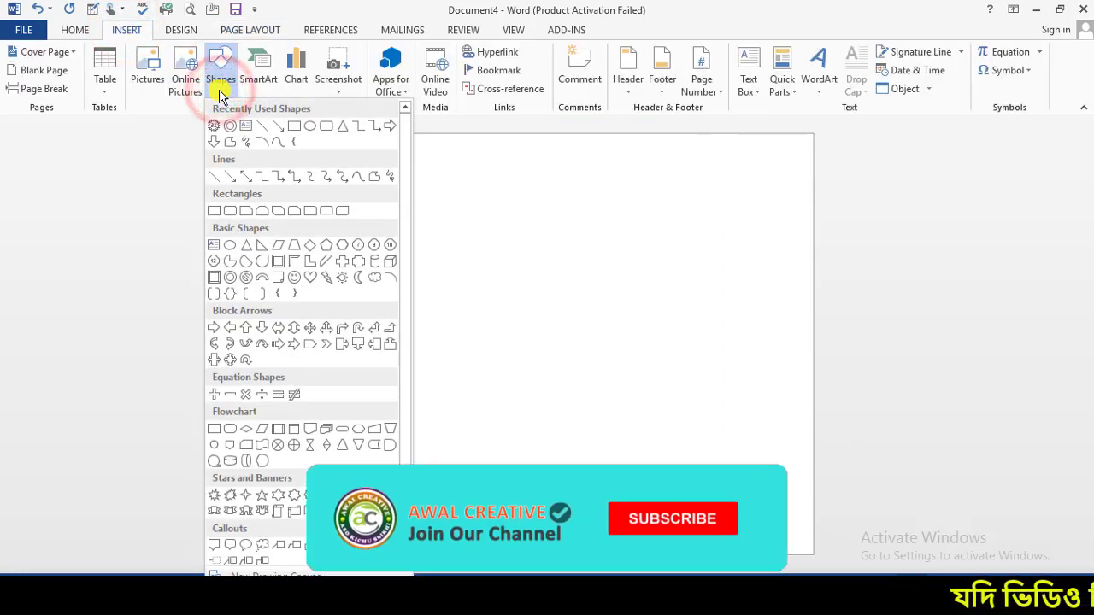
{"action": "scroll", "coordinate": [308, 410], "scroll_direction": "down", "scroll_amount": 1}
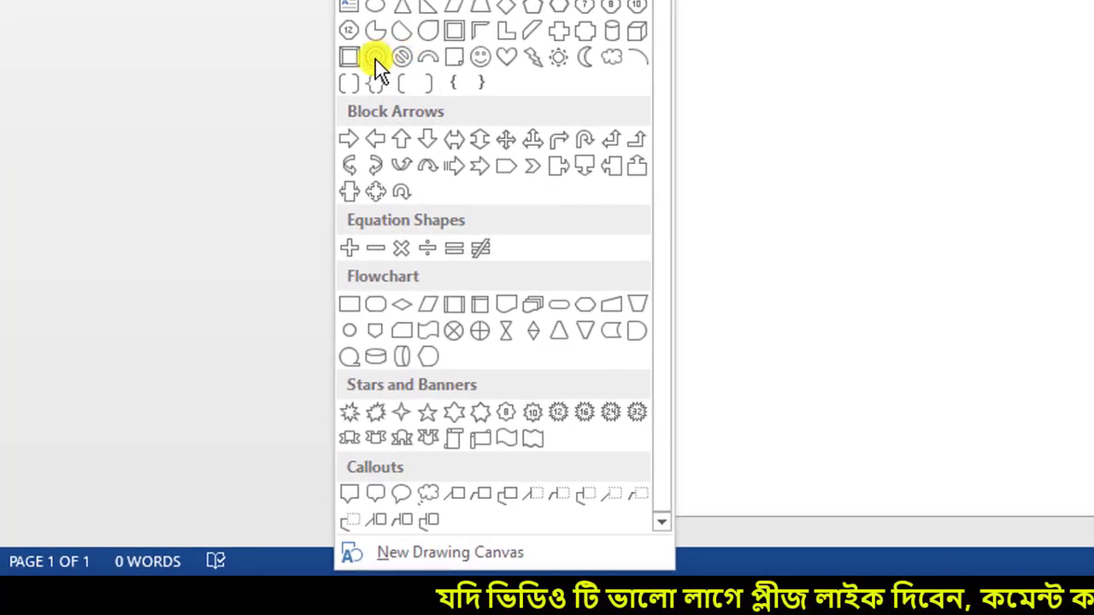
{"action": "left_click", "coordinate": [229, 274]}
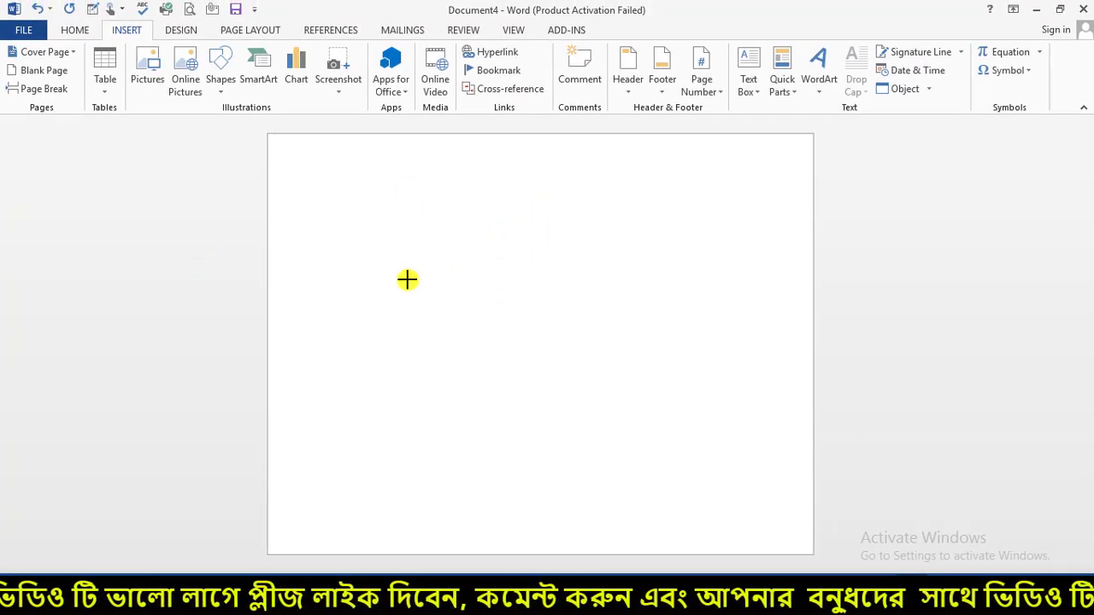
Step: Draw a large donut and centre it horizontally on the page
{"action": "left_click_drag", "start_coordinate": [360, 213], "coordinate": [611, 497]}
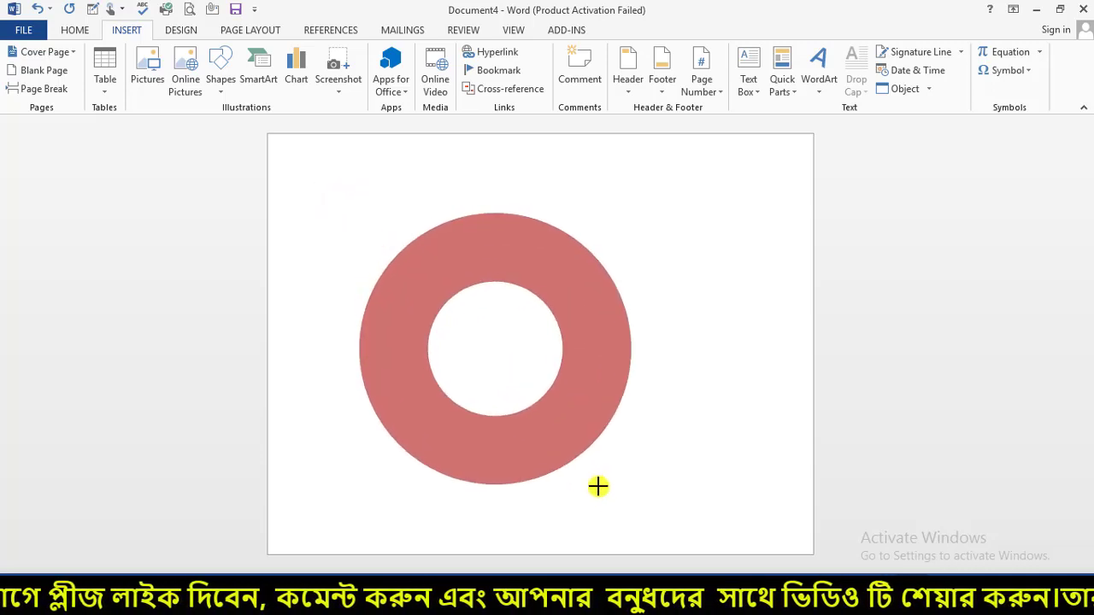
{"action": "left_click_drag", "start_coordinate": [495, 259], "coordinate": [518, 260]}
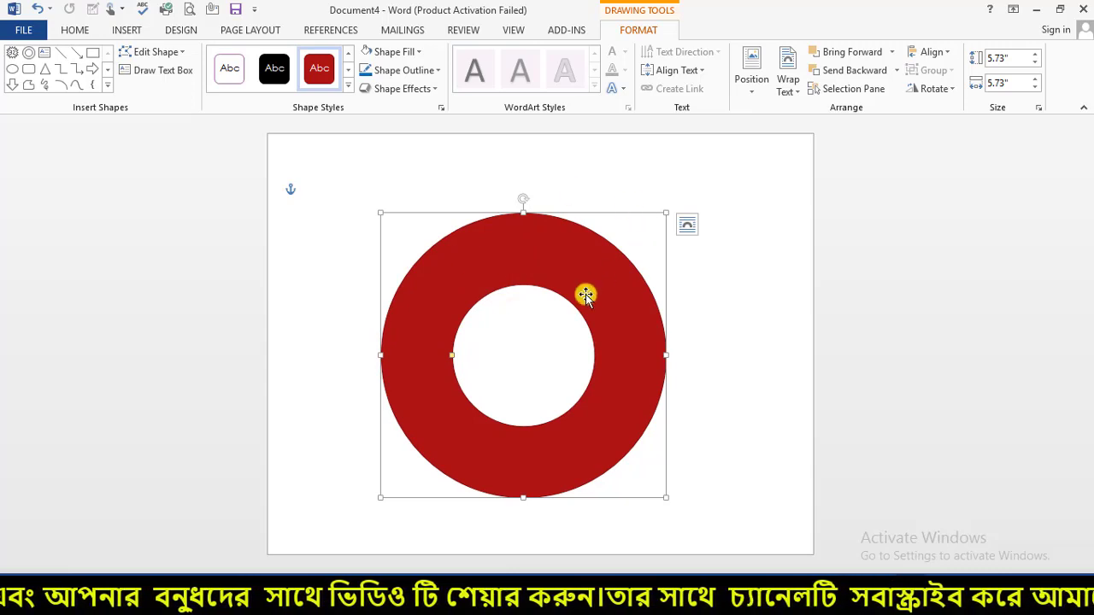
{"action": "left_click", "coordinate": [948, 53]}
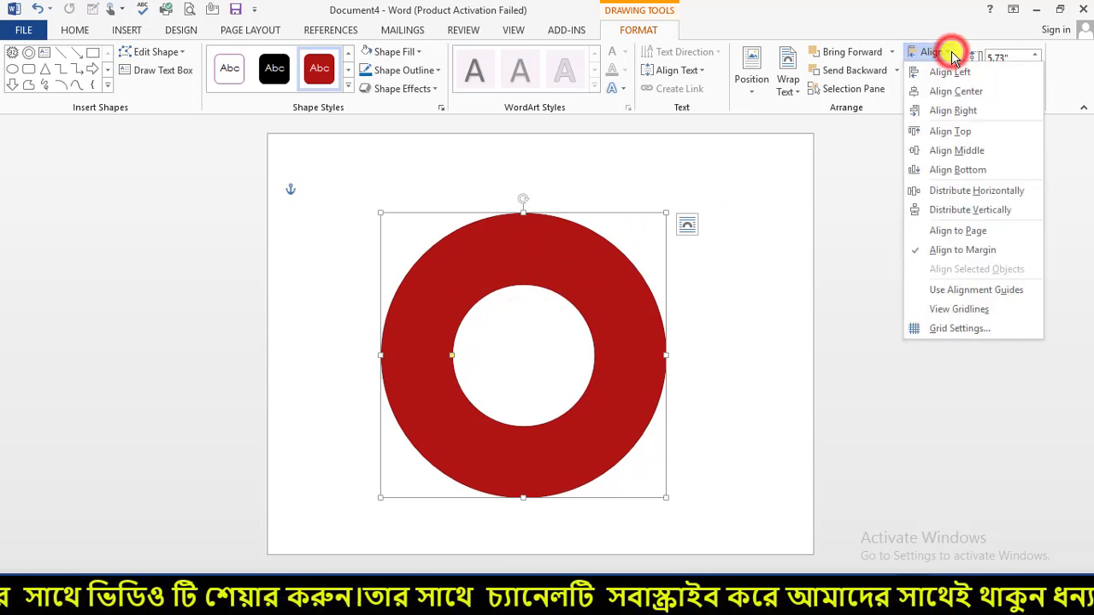
{"action": "left_click", "coordinate": [956, 91]}
{"action": "left_click", "coordinate": [948, 52]}
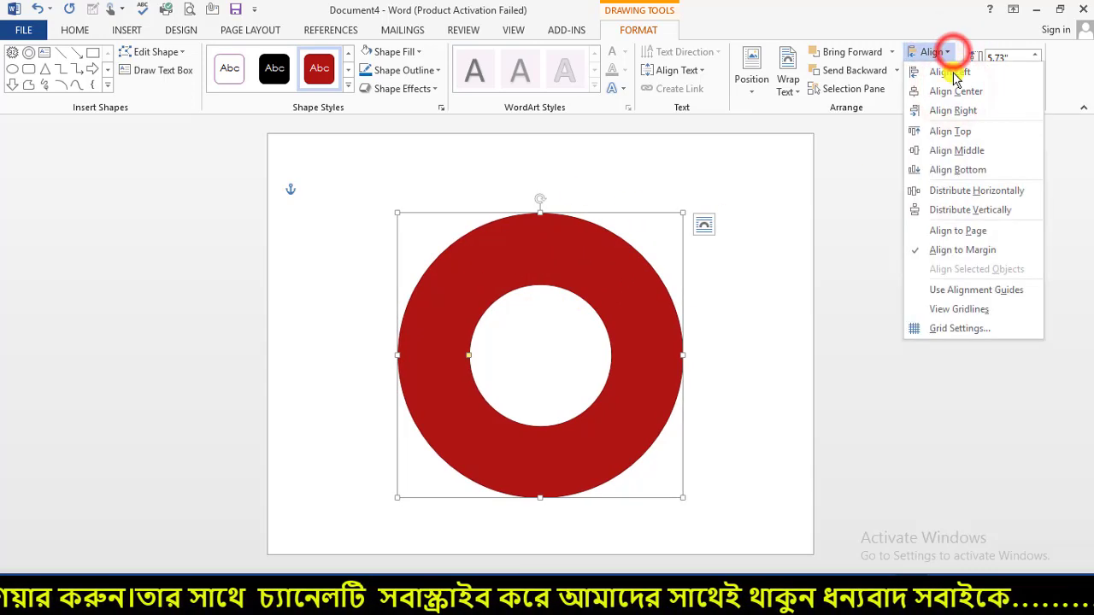
{"action": "left_click", "coordinate": [973, 190]}
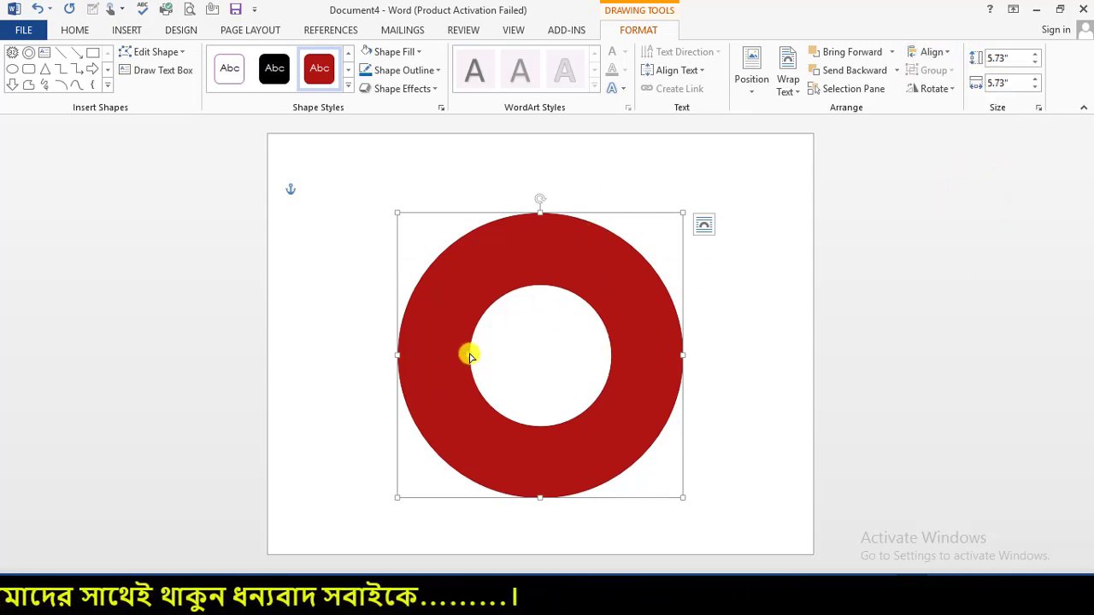
Step: Widen the donut's hole so the ring becomes thin
{"action": "left_click", "coordinate": [445, 338]}
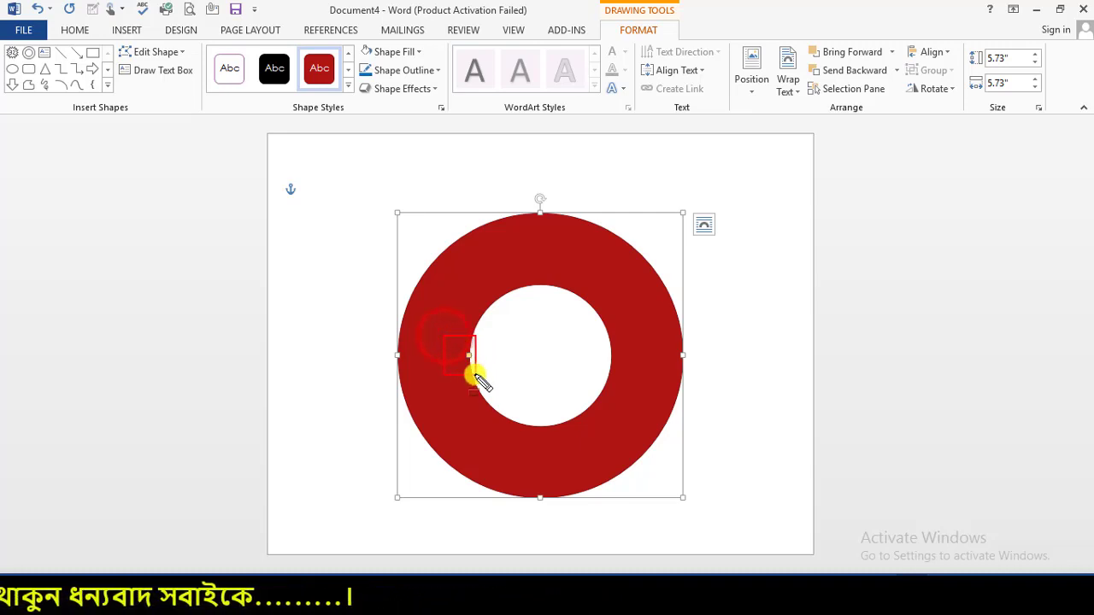
{"action": "left_click", "coordinate": [477, 231]}
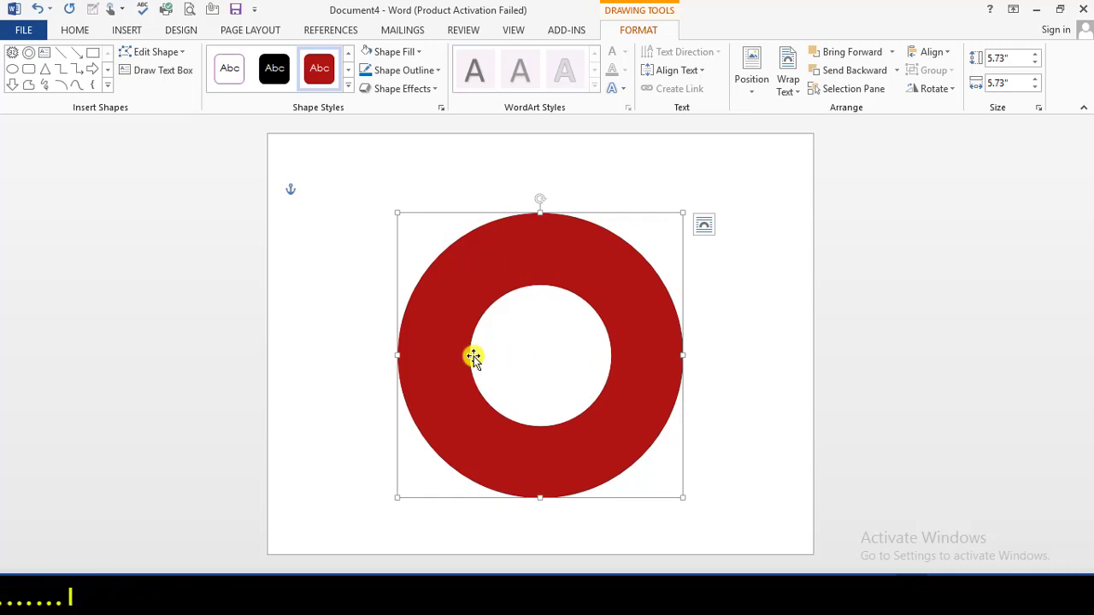
{"action": "left_click_drag", "start_coordinate": [469, 358], "coordinate": [428, 376]}
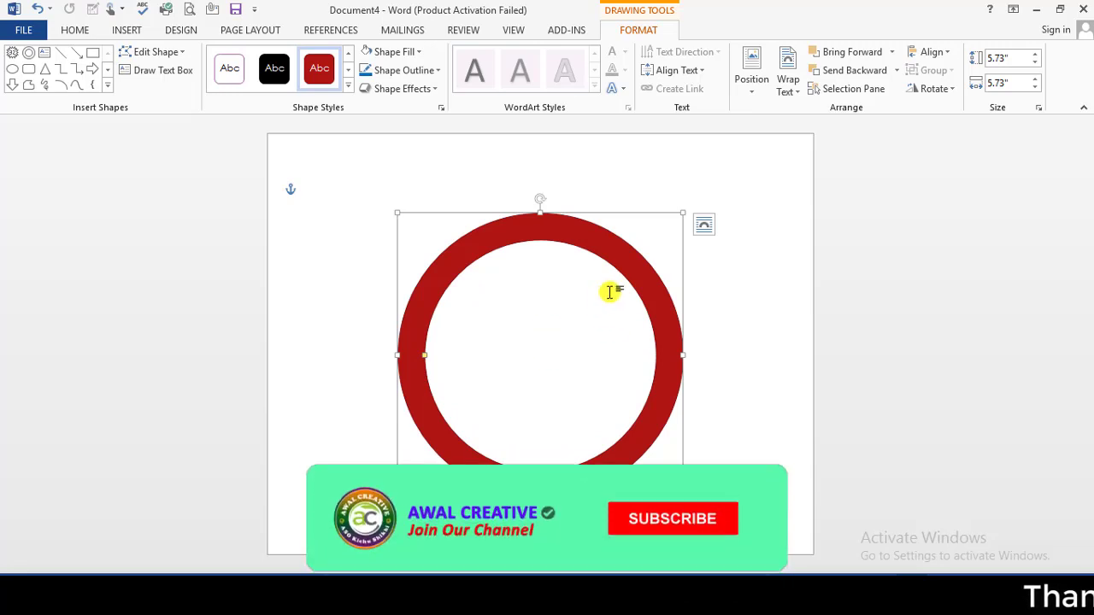
Step: Fill the donut ring Light Blue and remove its outline
{"action": "left_click", "coordinate": [609, 253]}
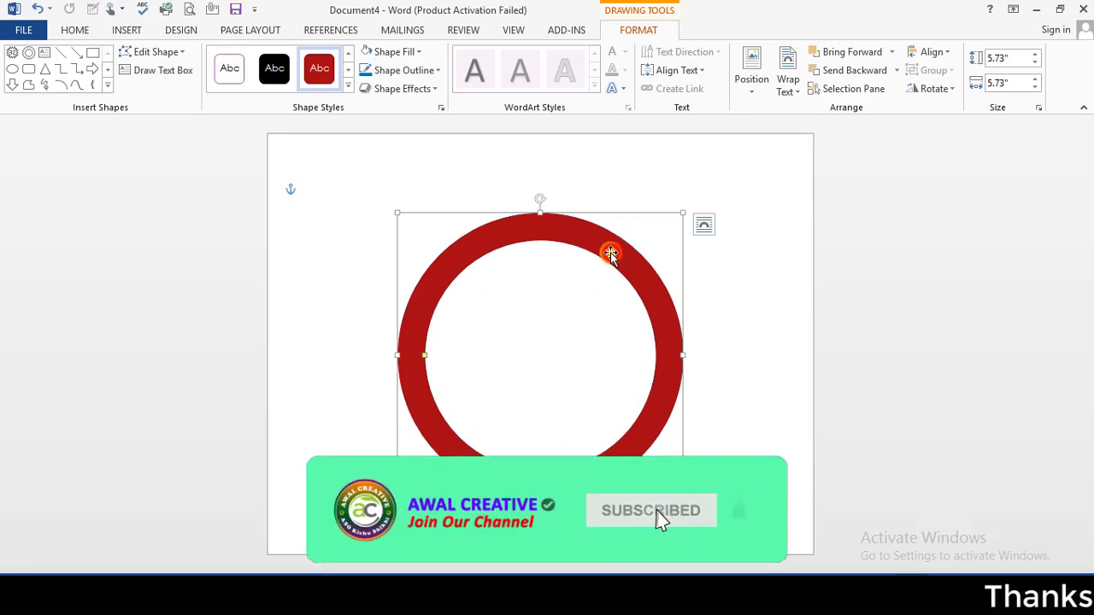
{"action": "left_click", "coordinate": [418, 52]}
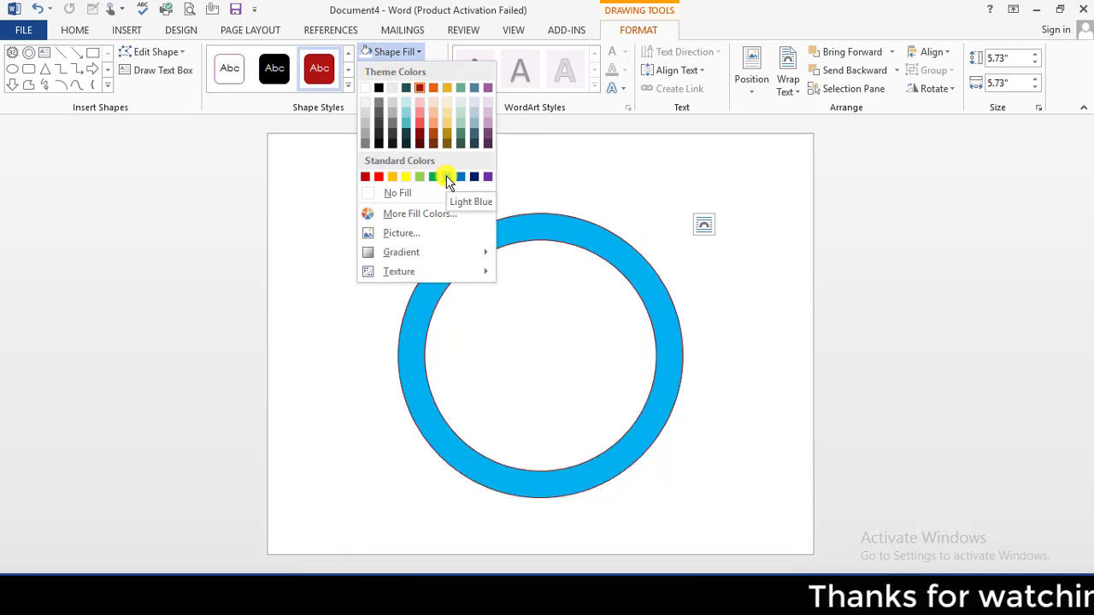
{"action": "left_click", "coordinate": [446, 177]}
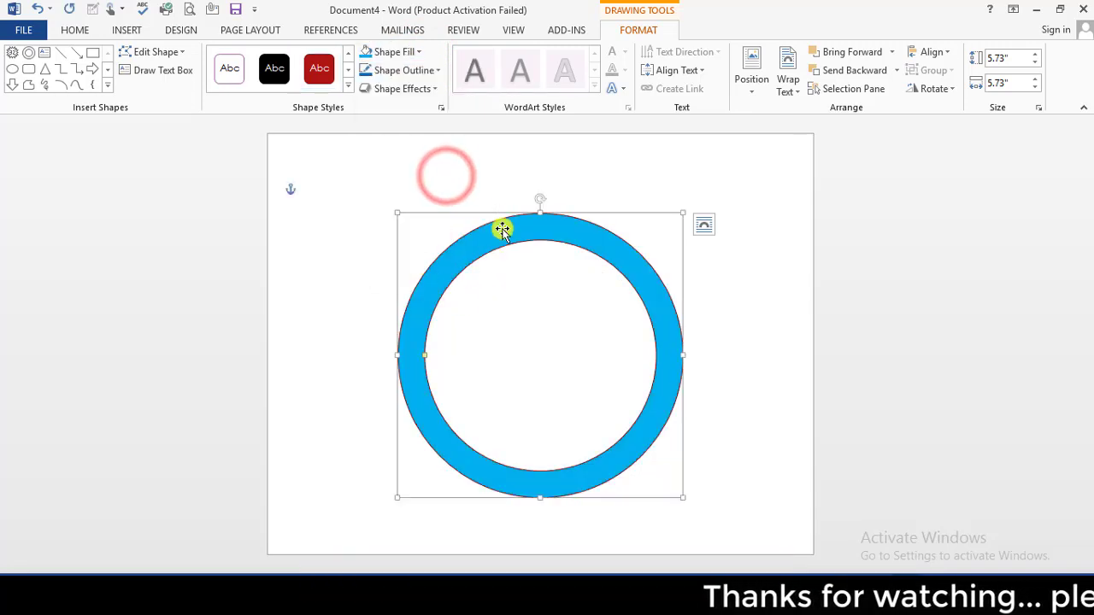
{"action": "left_click", "coordinate": [436, 70]}
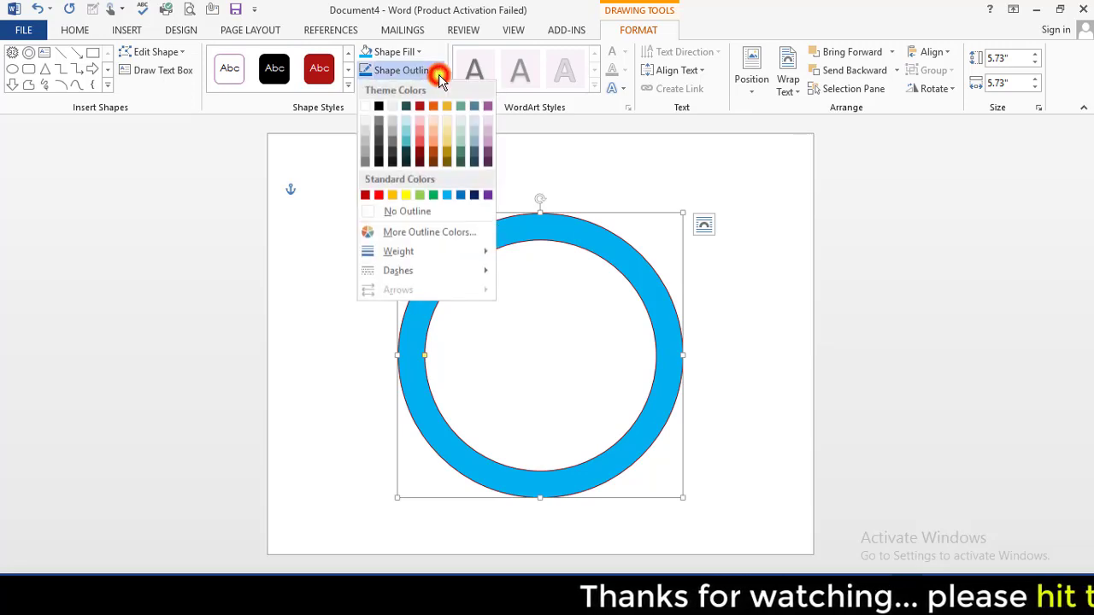
{"action": "left_click", "coordinate": [412, 214]}
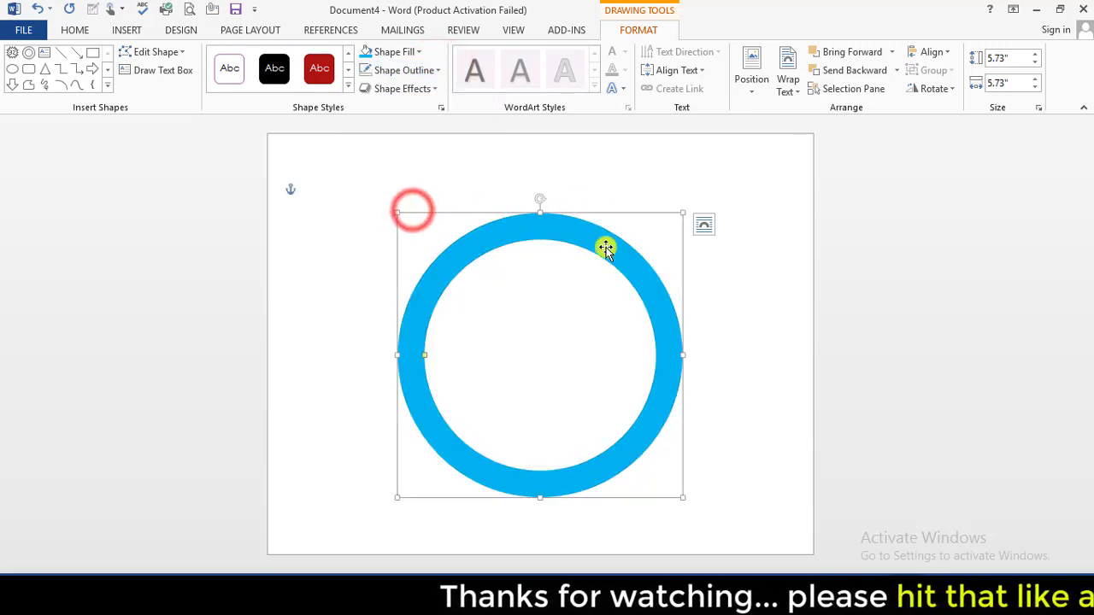
{"action": "left_click", "coordinate": [437, 71]}
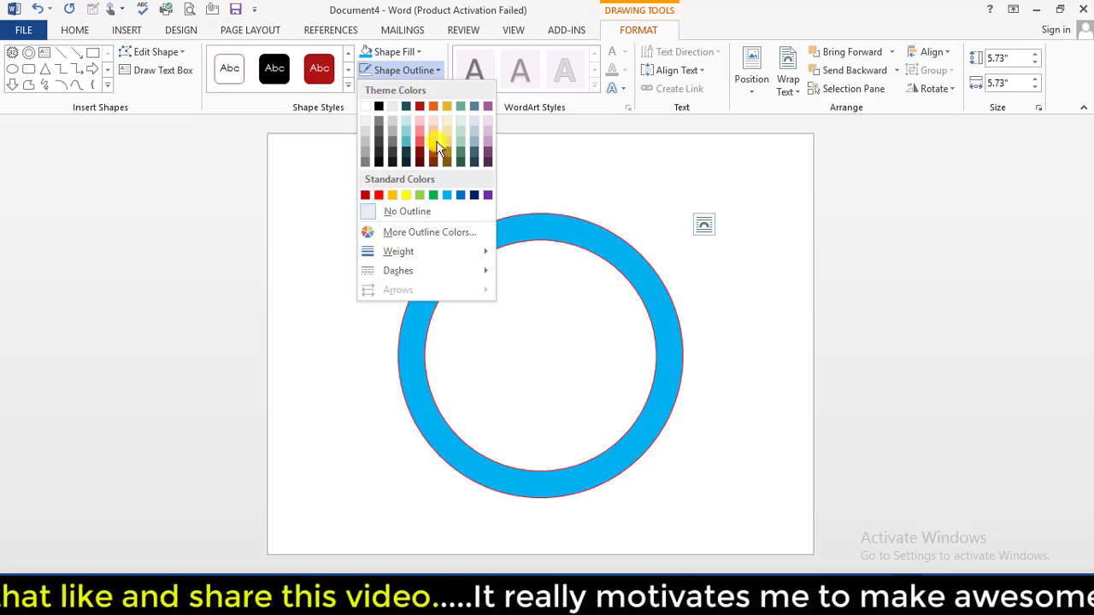
{"action": "left_click", "coordinate": [559, 220]}
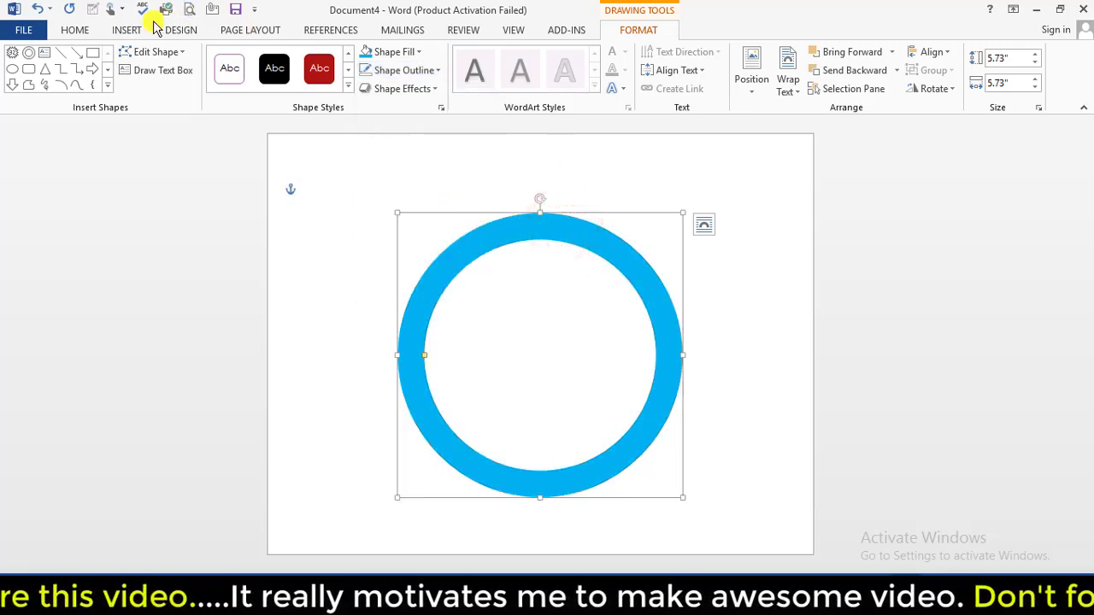
Step: Draw a 32-Point Star inside the blue ring
{"action": "left_click", "coordinate": [126, 30]}
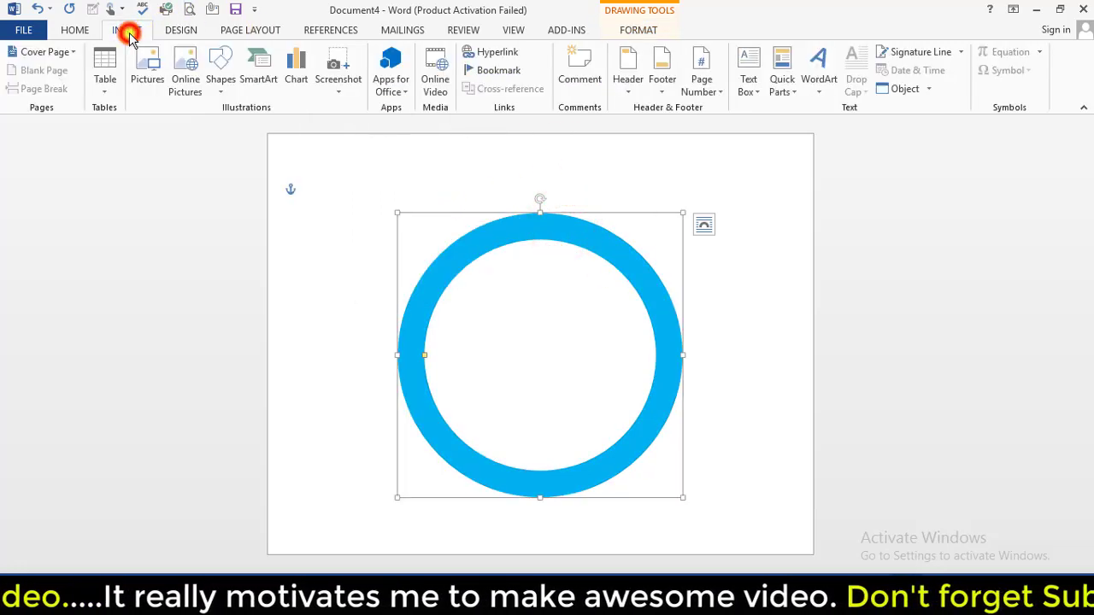
{"action": "left_click", "coordinate": [222, 94]}
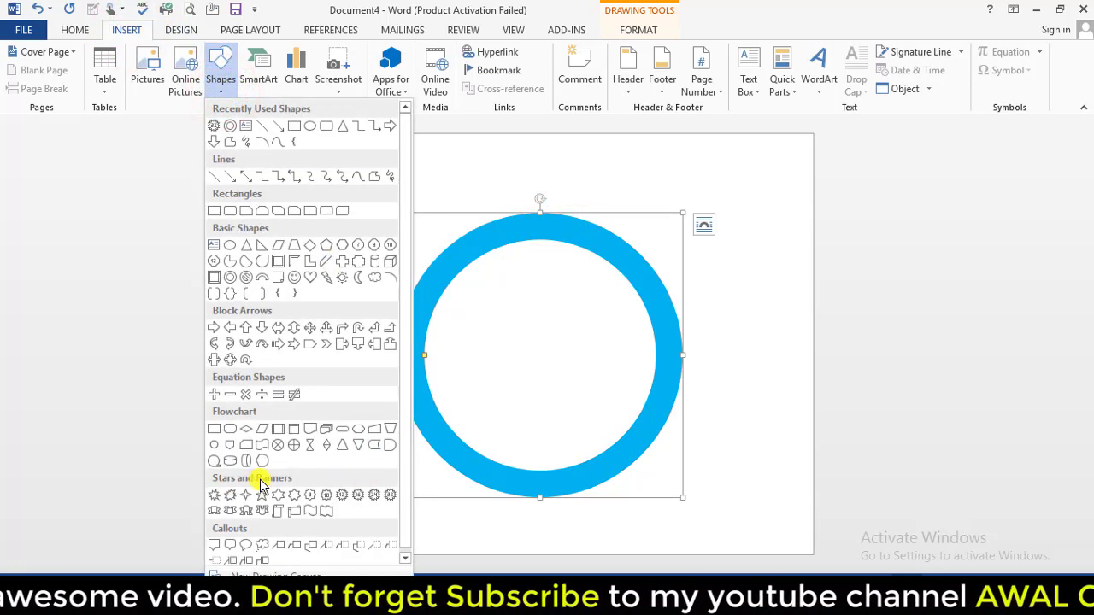
{"action": "left_click", "coordinate": [390, 494]}
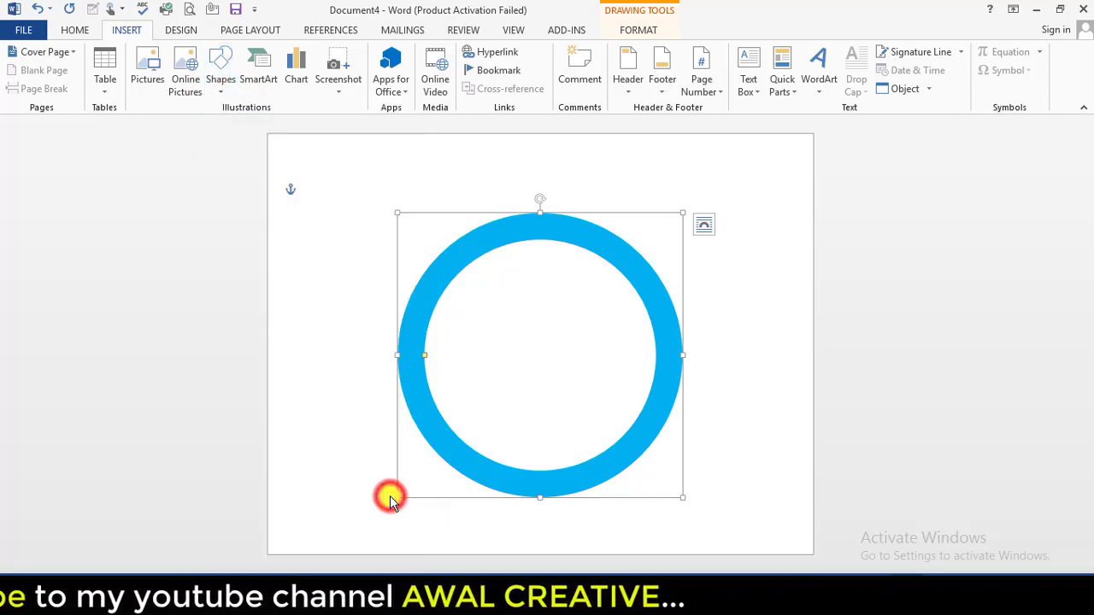
{"action": "left_click_drag", "start_coordinate": [468, 266], "coordinate": [629, 448]}
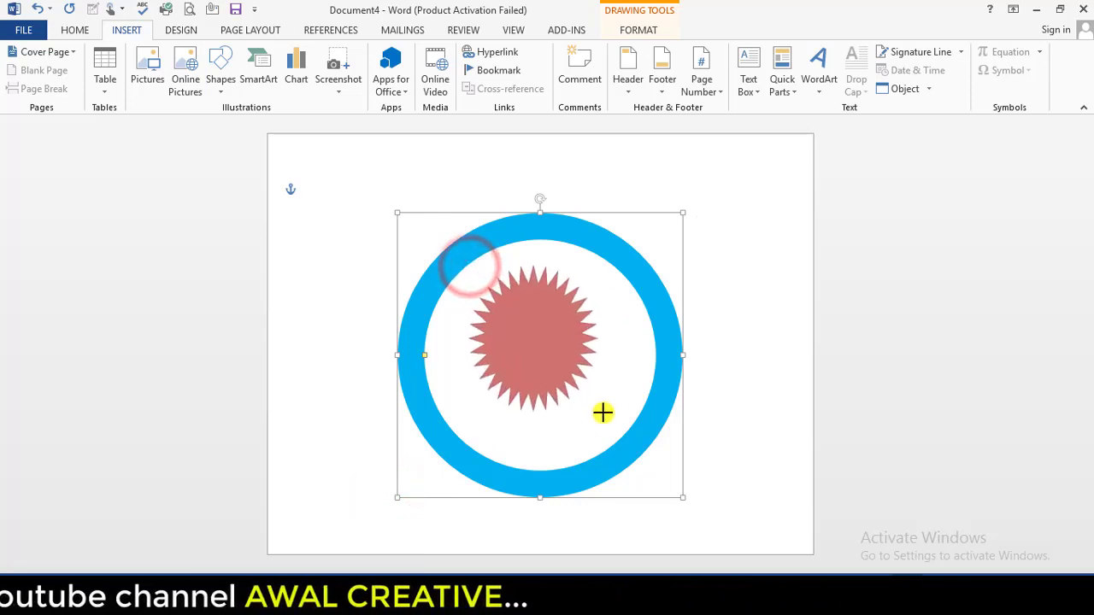
Step: Stretch the star to 5.73 by 5.73 inches, centred over the ring
{"action": "left_click", "coordinate": [548, 262]}
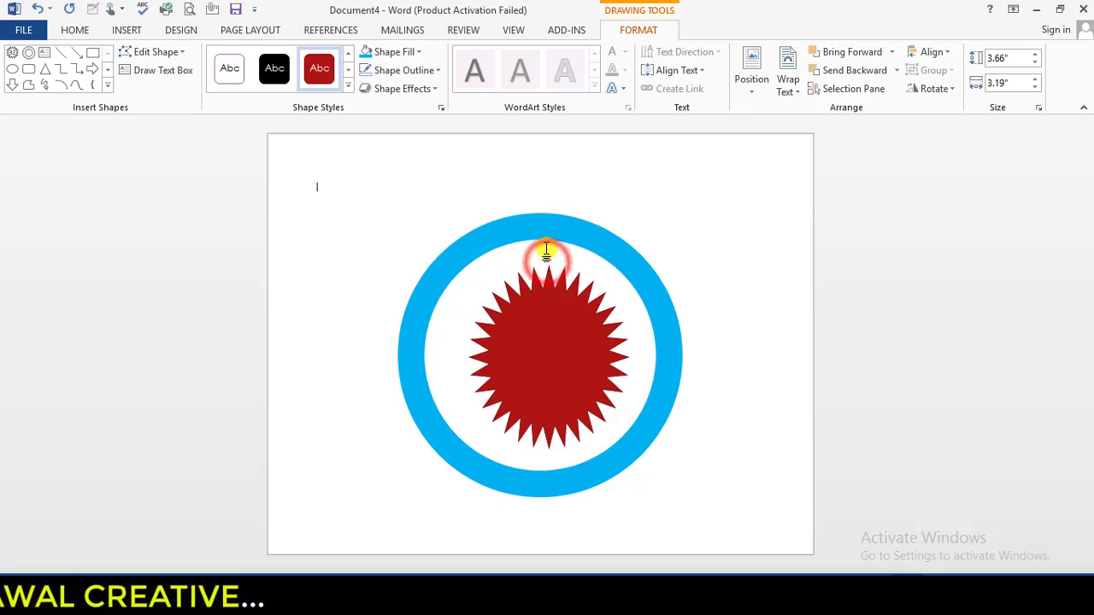
{"action": "left_click", "coordinate": [558, 331]}
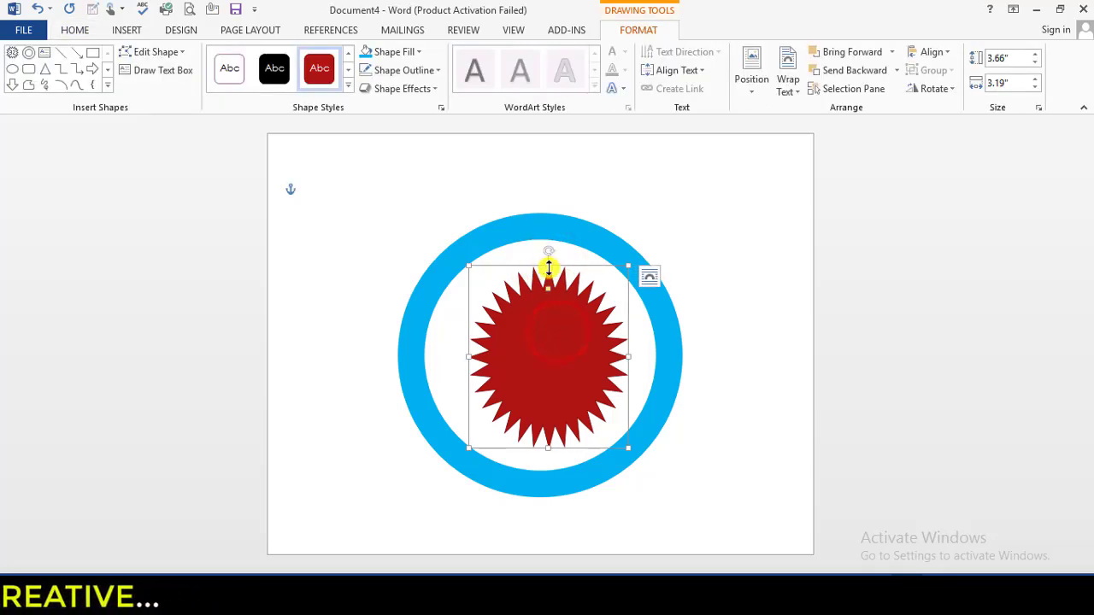
{"action": "left_click_drag", "start_coordinate": [548, 265], "coordinate": [548, 213]}
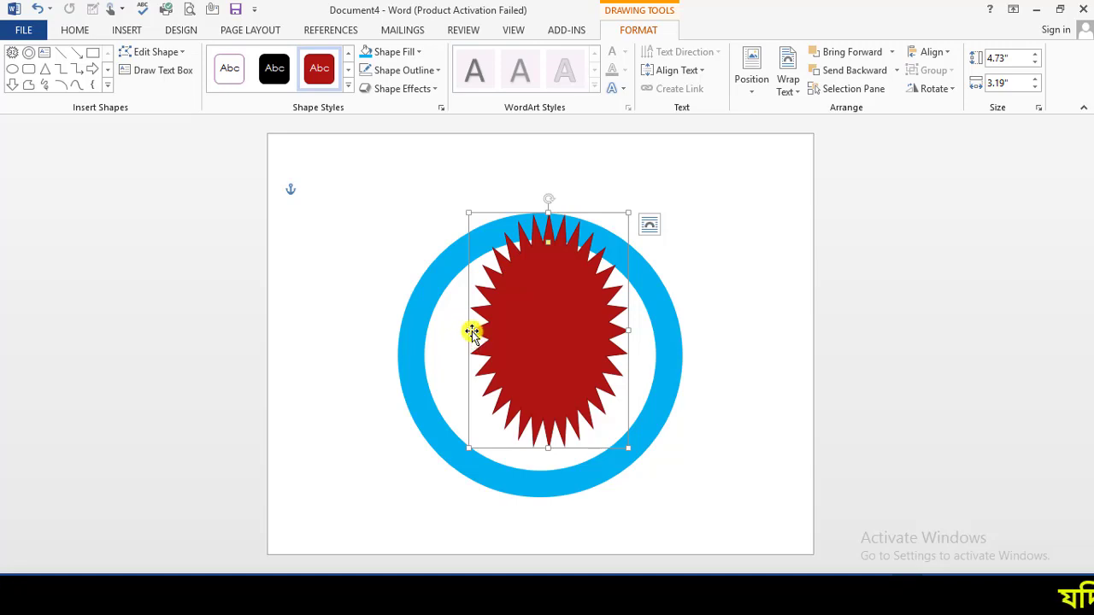
{"action": "left_click_drag", "start_coordinate": [468, 331], "coordinate": [399, 346]}
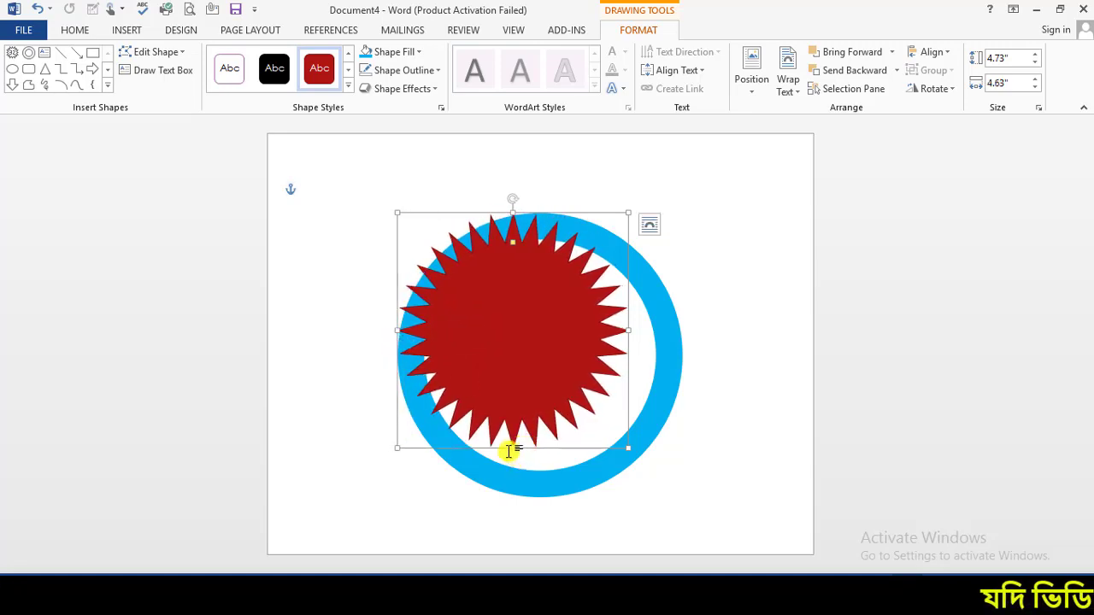
{"action": "left_click_drag", "start_coordinate": [513, 448], "coordinate": [512, 497]}
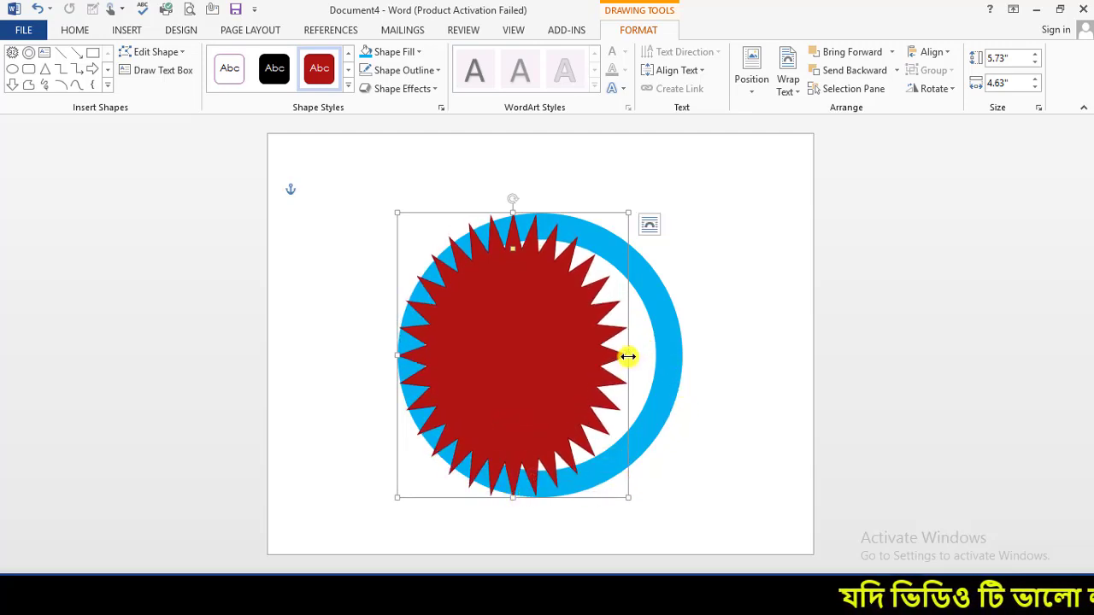
{"action": "left_click_drag", "start_coordinate": [629, 356], "coordinate": [683, 356]}
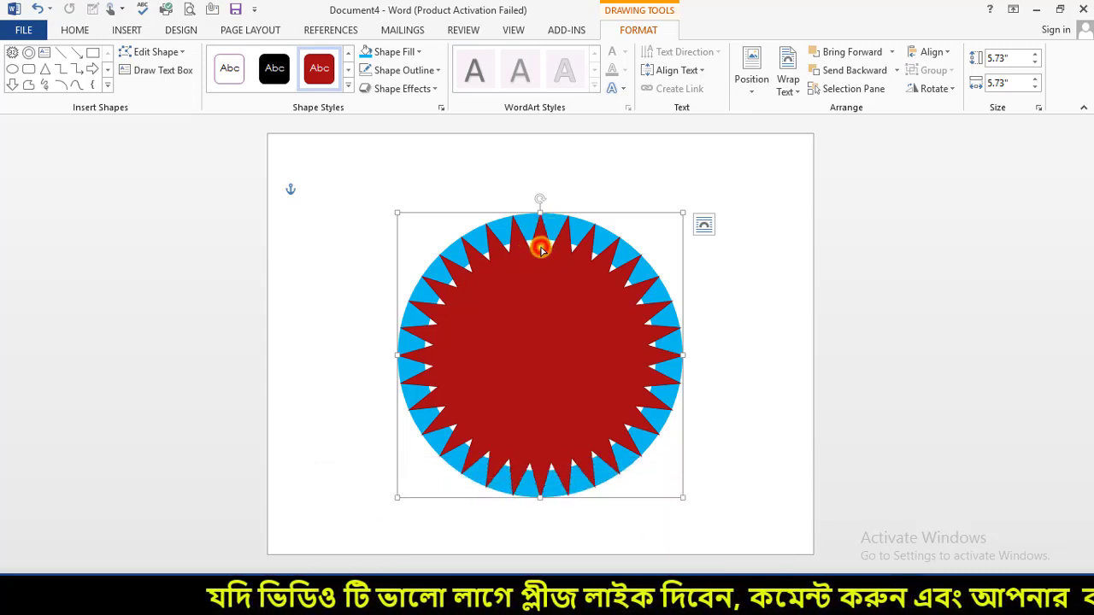
{"action": "left_click_drag", "start_coordinate": [540, 249], "coordinate": [541, 241]}
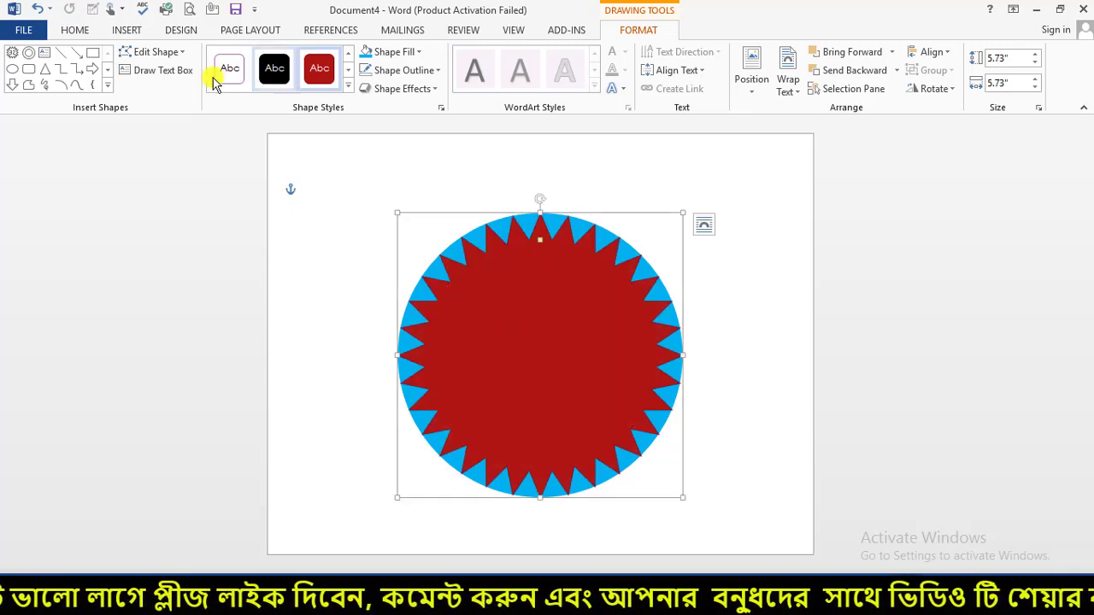
Step: Draw an oval over the star's centre and fill it white
{"action": "left_click", "coordinate": [120, 31]}
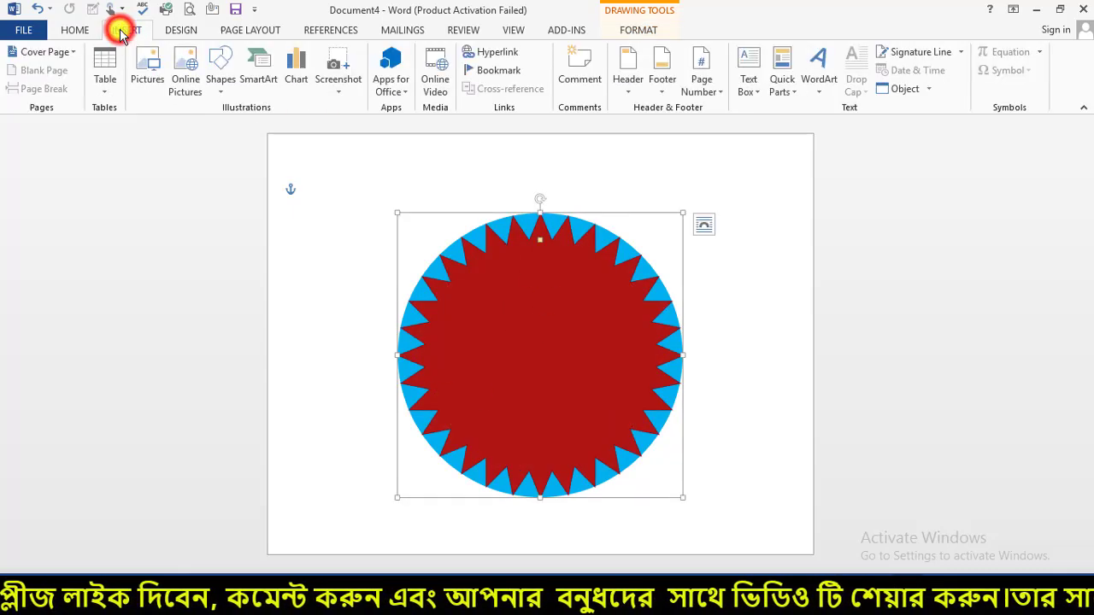
{"action": "left_click", "coordinate": [221, 67]}
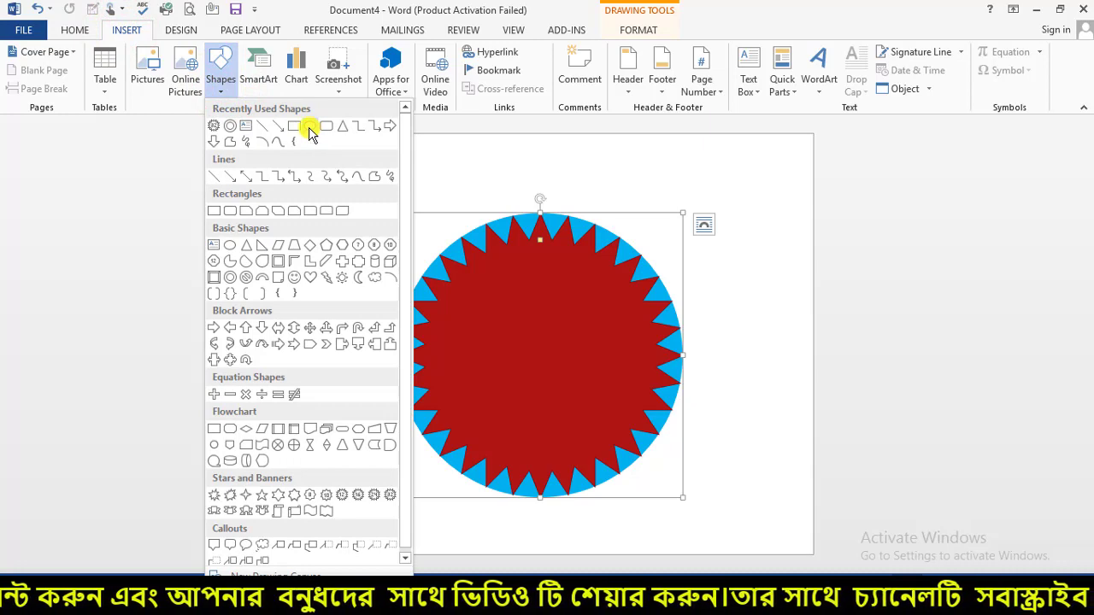
{"action": "left_click", "coordinate": [309, 128]}
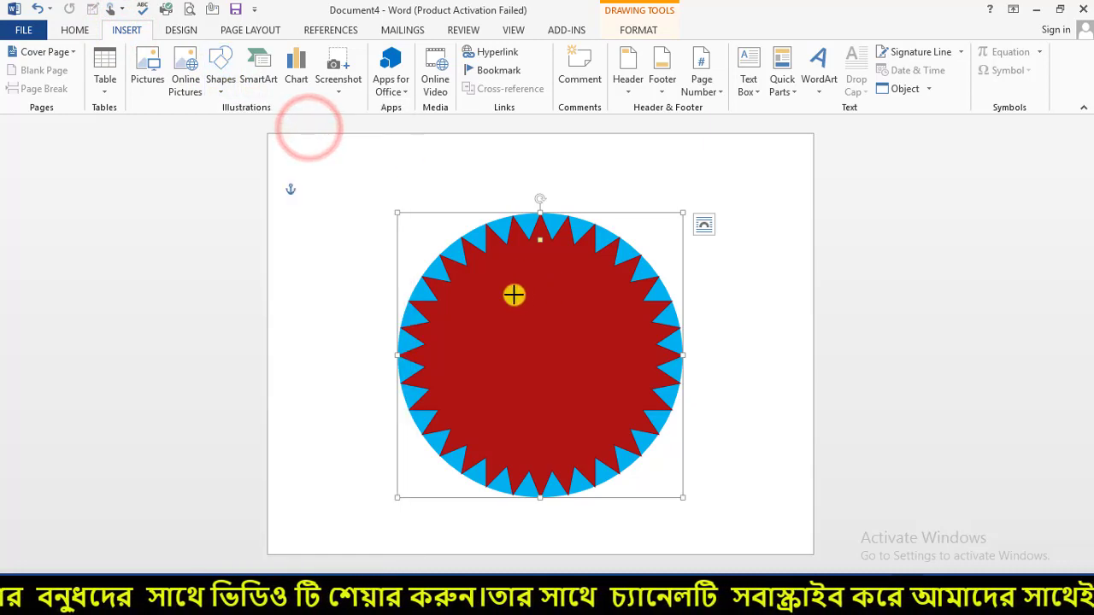
{"action": "left_click_drag", "start_coordinate": [473, 267], "coordinate": [646, 451]}
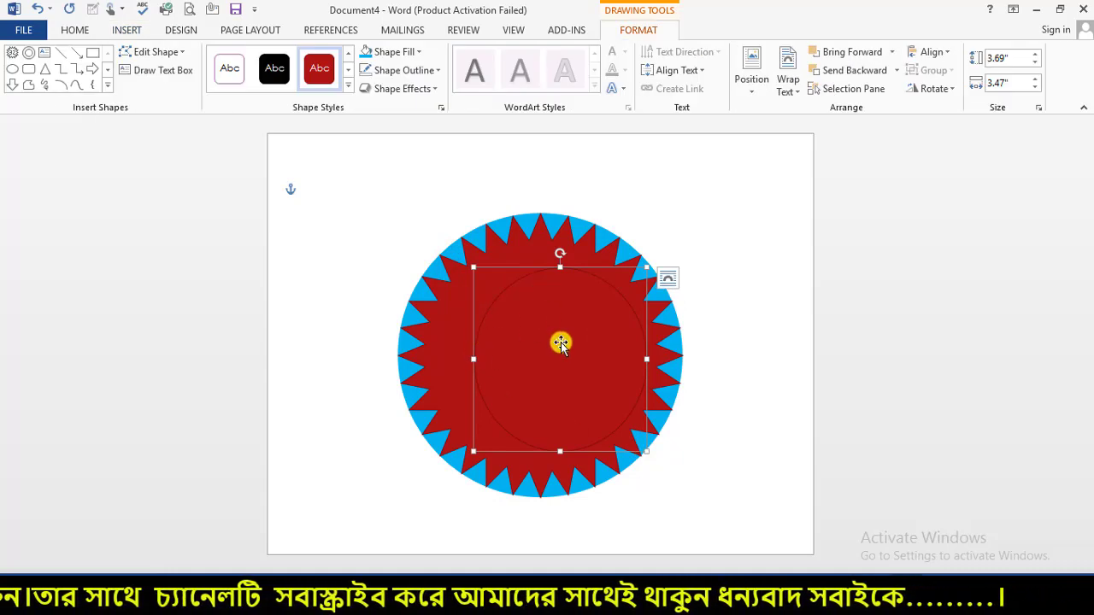
{"action": "left_click", "coordinate": [418, 50]}
{"action": "left_click", "coordinate": [364, 90]}
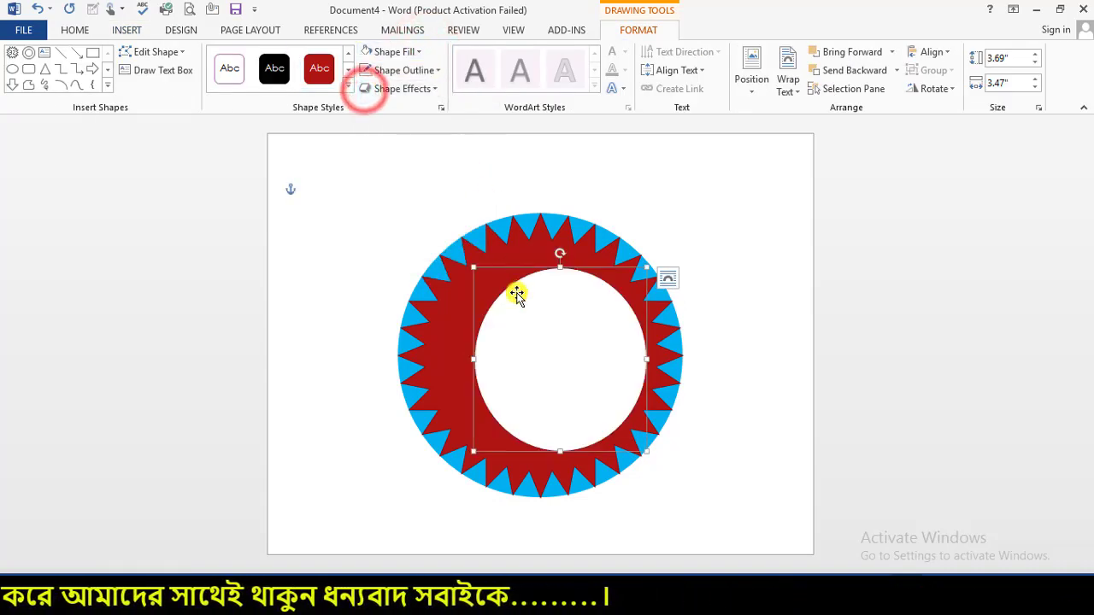
Step: Resize the white circle to 4.66 by 4.56 inches and remove its outline
{"action": "left_click_drag", "start_coordinate": [575, 334], "coordinate": [543, 328]}
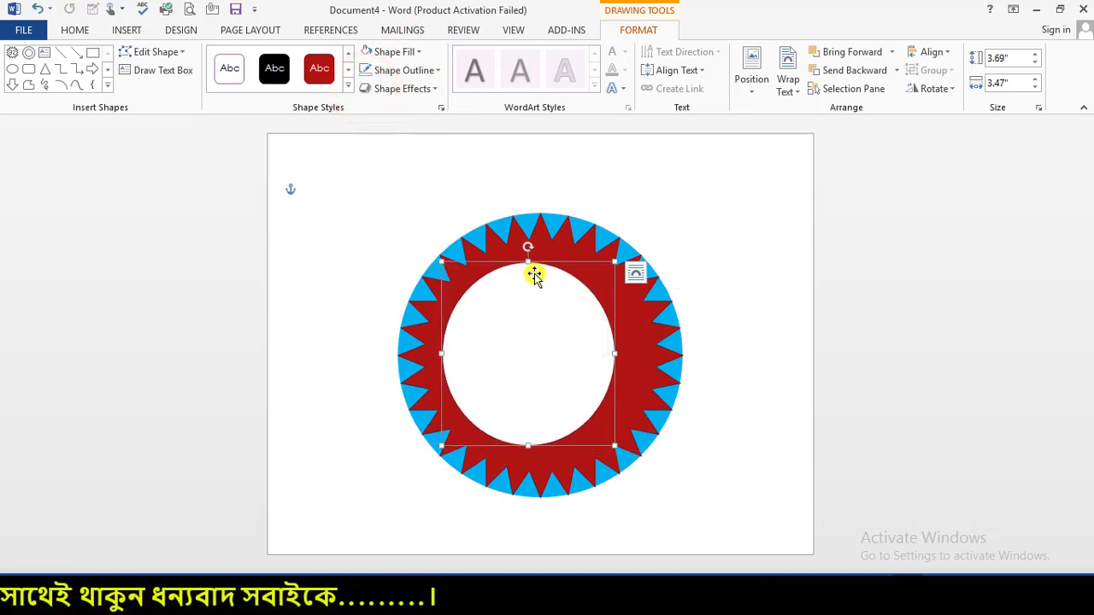
{"action": "left_click_drag", "start_coordinate": [528, 262], "coordinate": [532, 238]}
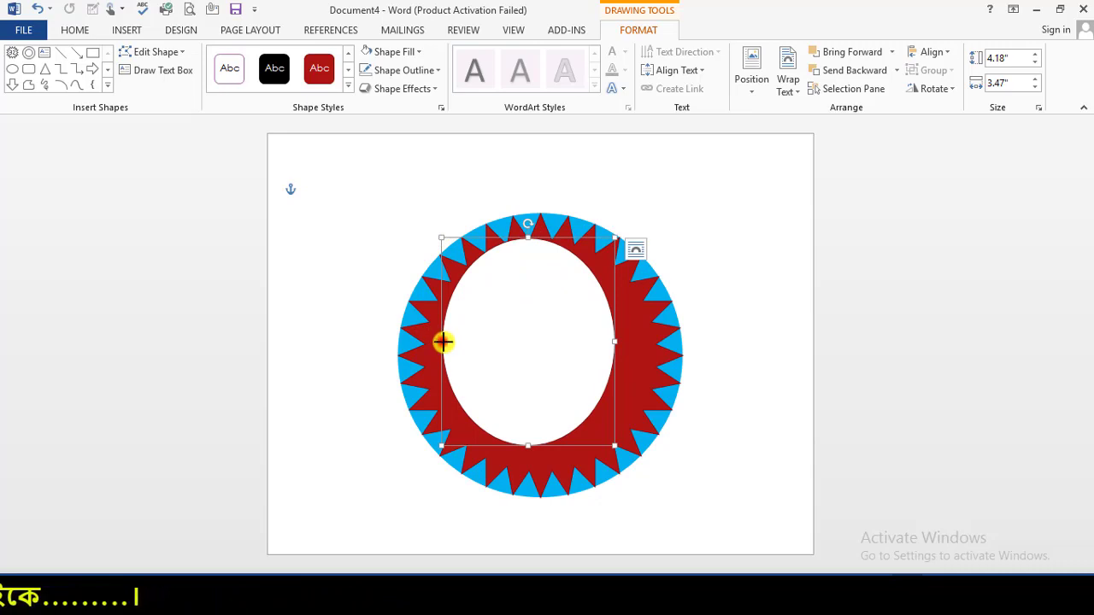
{"action": "left_click_drag", "start_coordinate": [442, 340], "coordinate": [429, 350]}
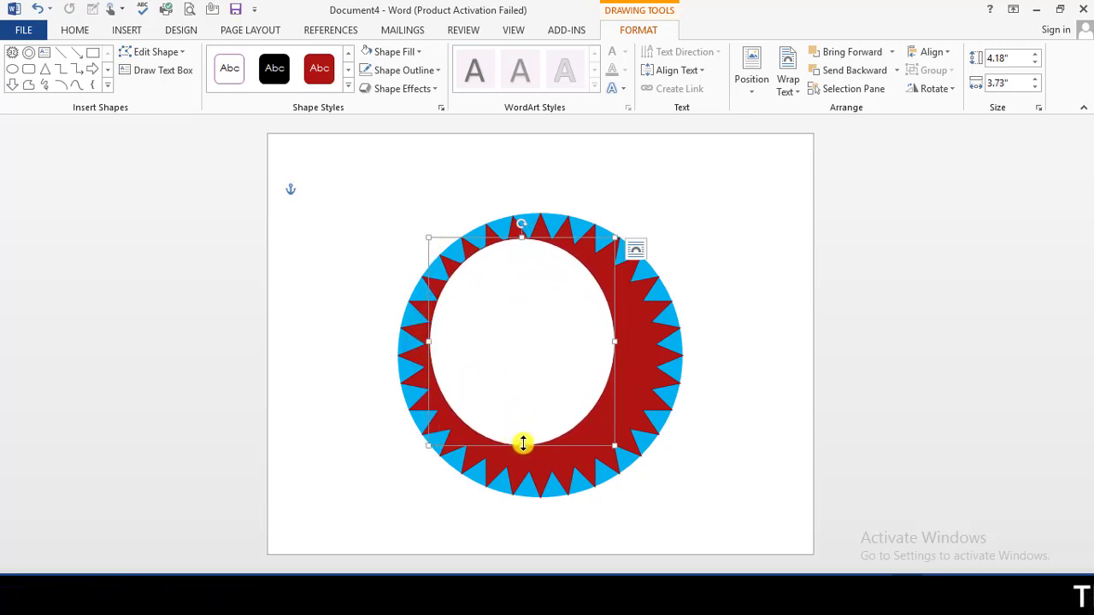
{"action": "left_click_drag", "start_coordinate": [523, 444], "coordinate": [527, 464]}
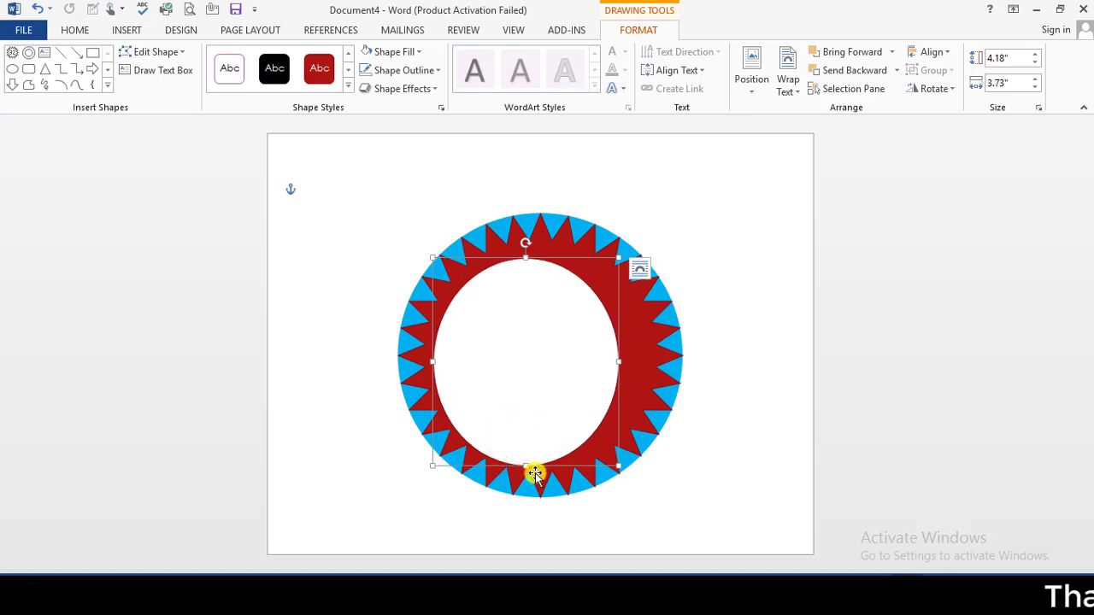
{"action": "left_click_drag", "start_coordinate": [526, 258], "coordinate": [531, 242]}
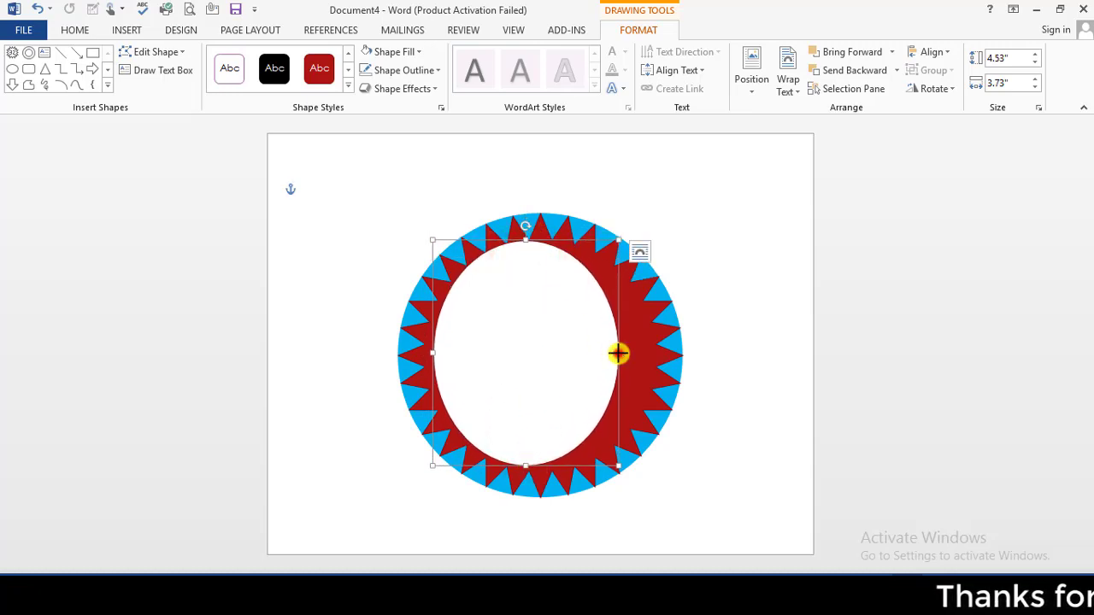
{"action": "left_click_drag", "start_coordinate": [618, 353], "coordinate": [653, 353]}
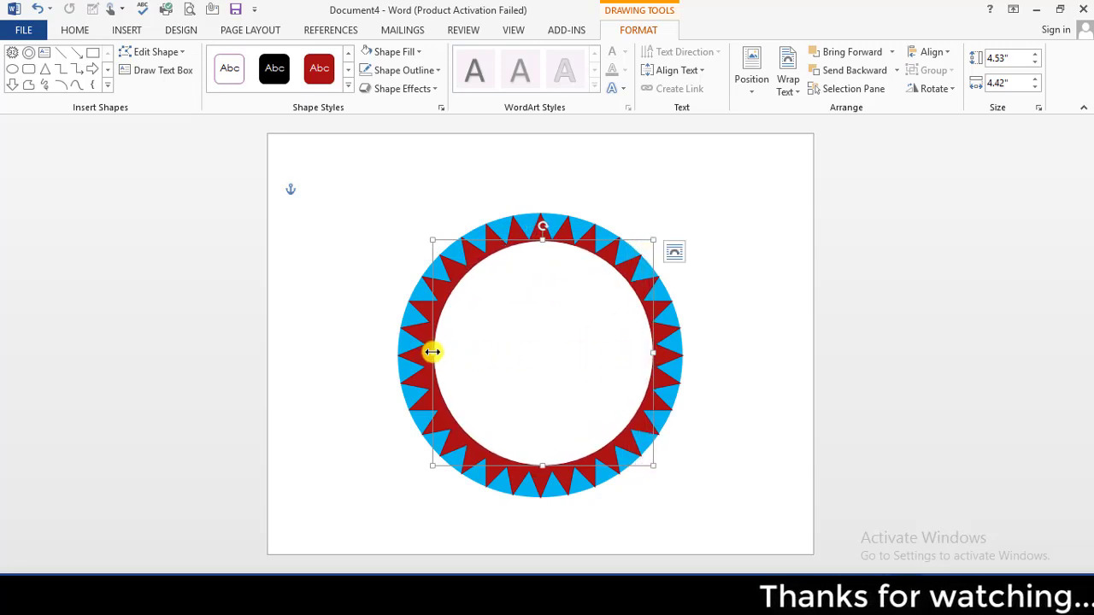
{"action": "left_click_drag", "start_coordinate": [432, 351], "coordinate": [425, 359]}
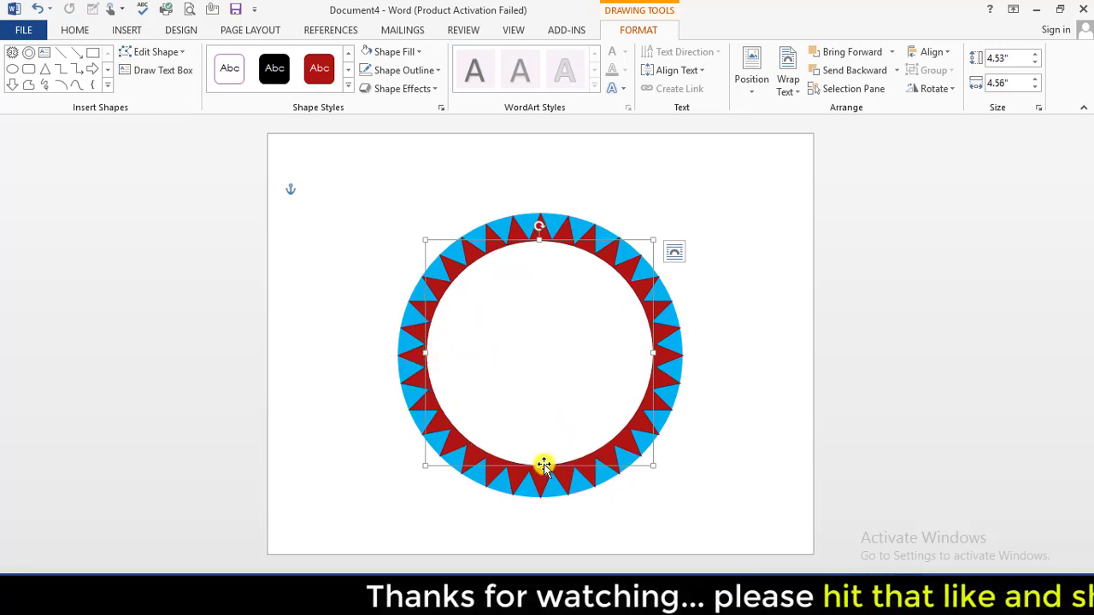
{"action": "left_click_drag", "start_coordinate": [536, 465], "coordinate": [538, 472]}
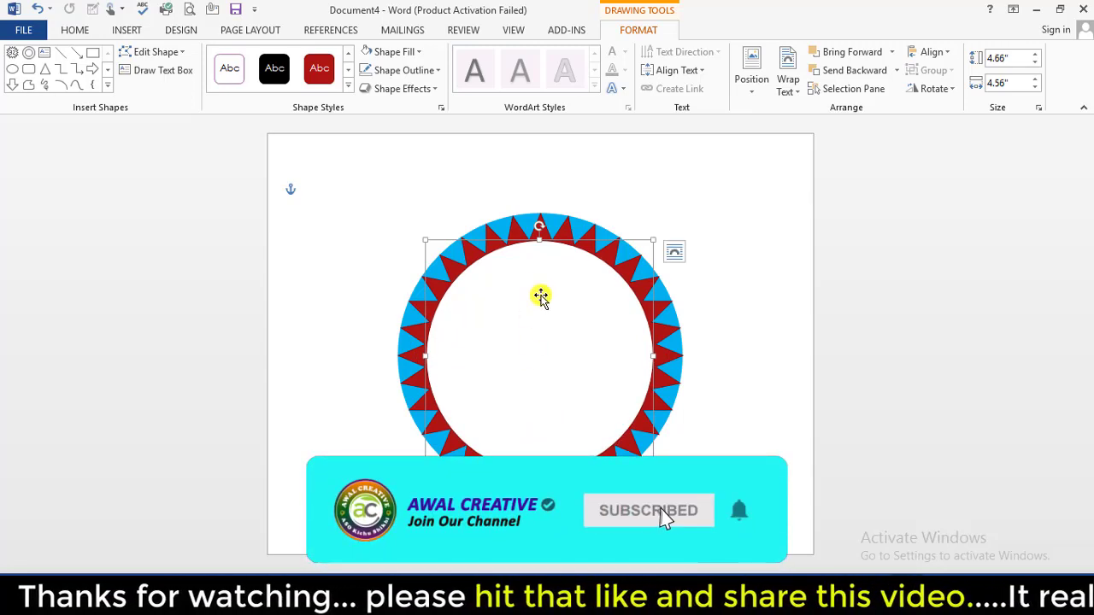
{"action": "left_click", "coordinate": [436, 70]}
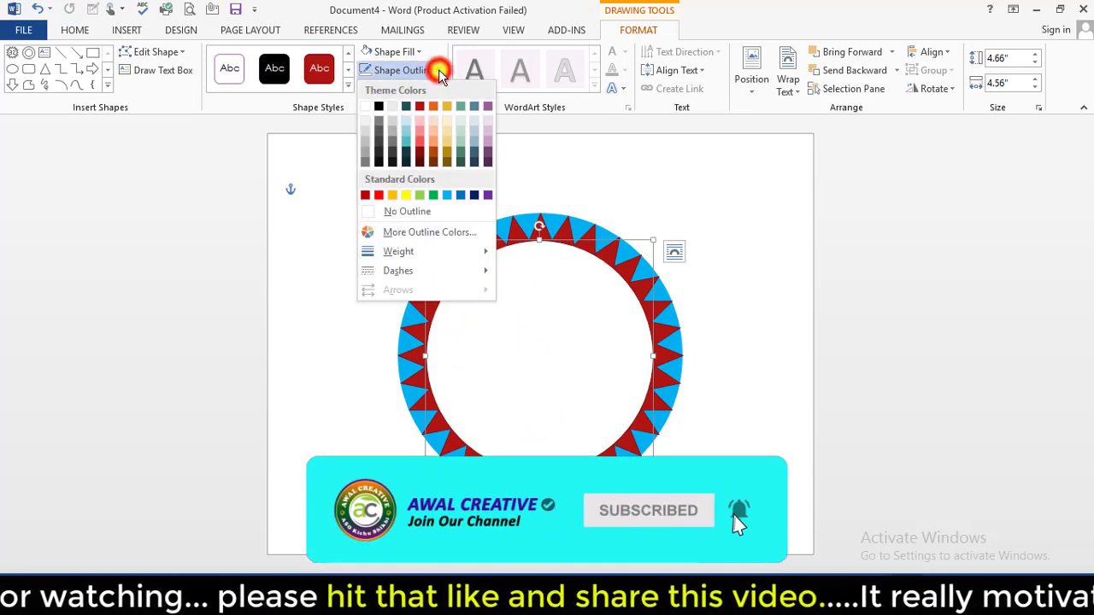
{"action": "left_click", "coordinate": [402, 214]}
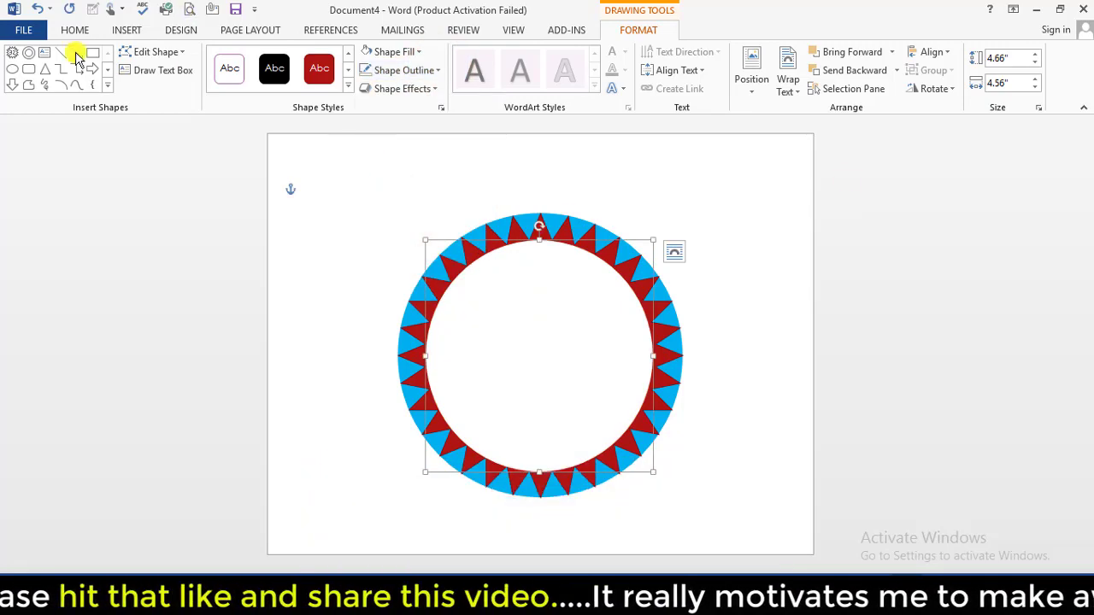
Step: Draw a donut shape inside the star-edged ring
{"action": "left_click", "coordinate": [128, 30]}
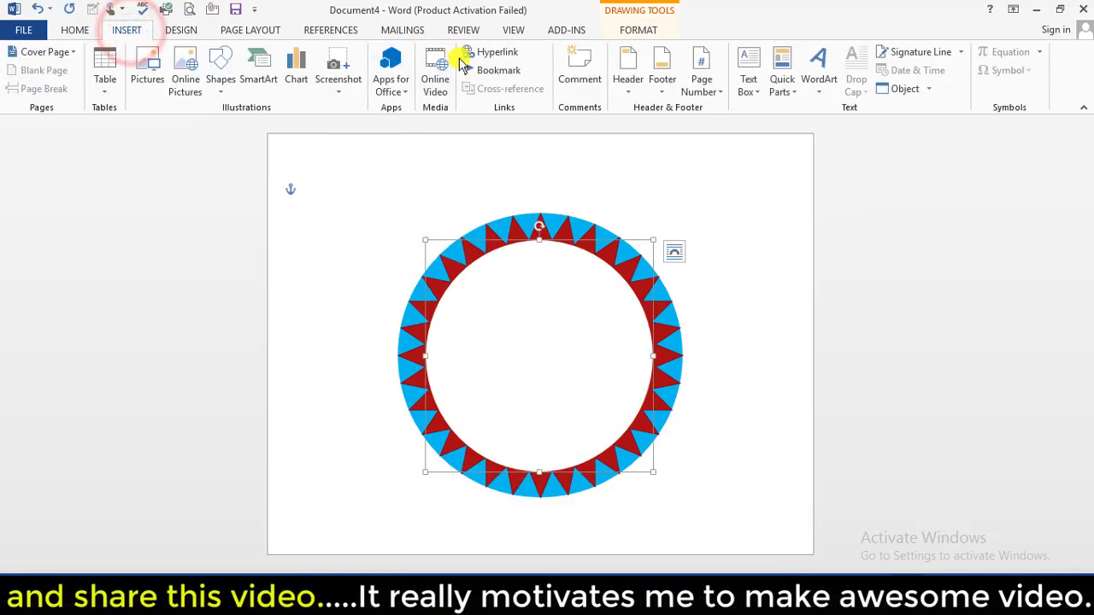
{"action": "left_click", "coordinate": [224, 83]}
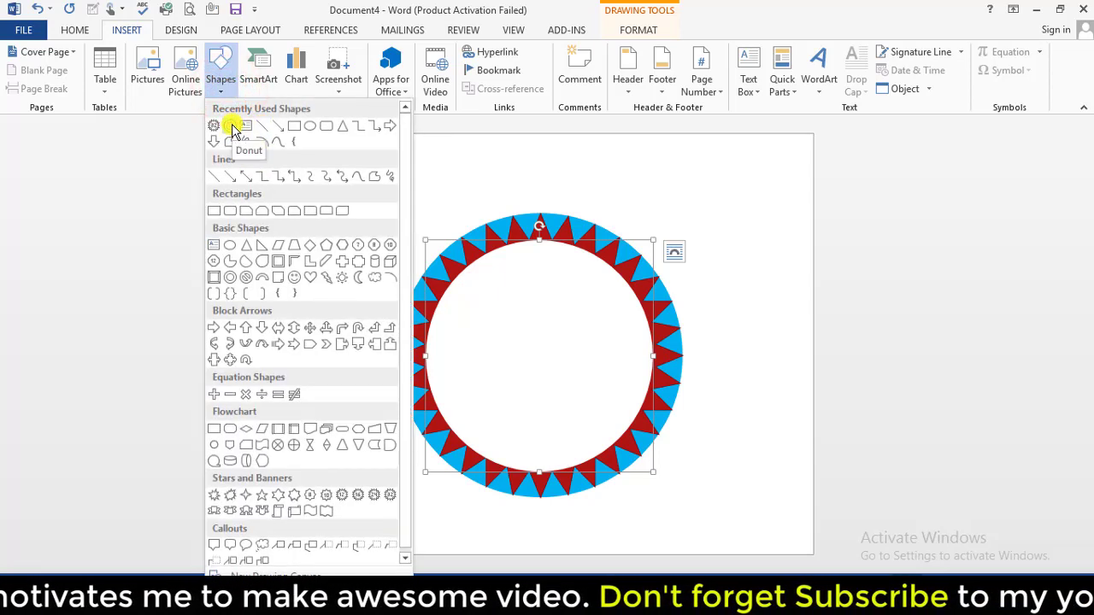
{"action": "left_click", "coordinate": [231, 127]}
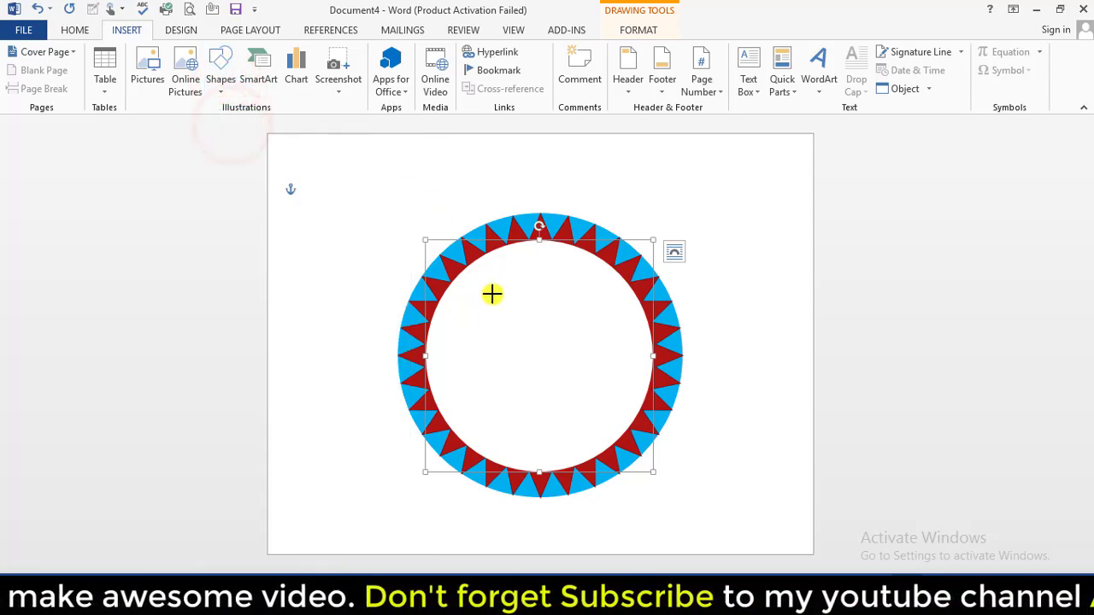
{"action": "left_click_drag", "start_coordinate": [487, 267], "coordinate": [637, 432]}
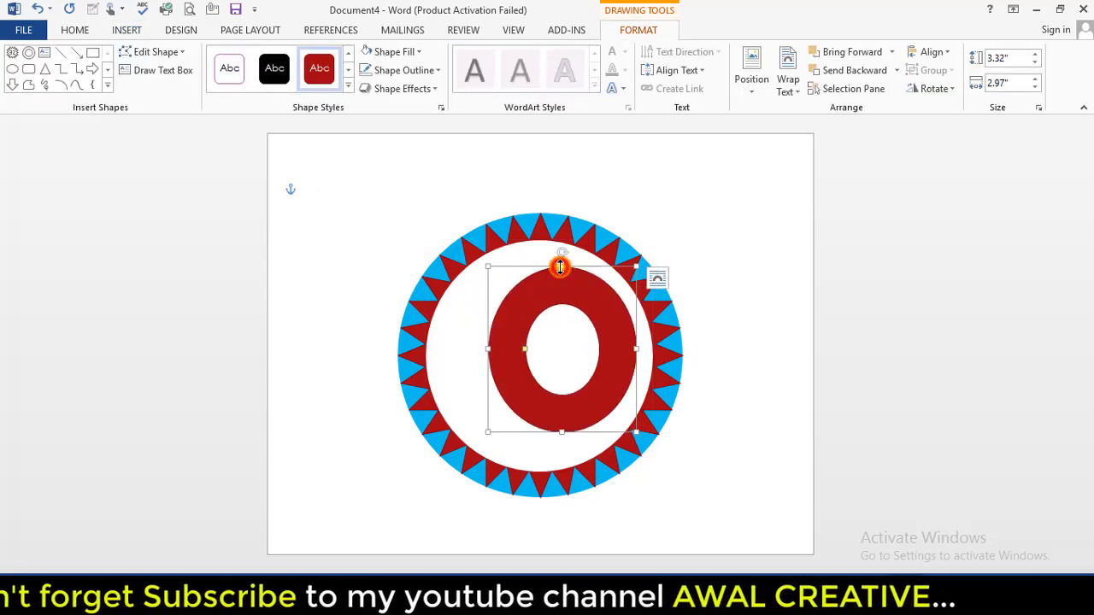
Step: Resize the donut to 4.74 by 4.64 inches, centred in the ring
{"action": "left_click_drag", "start_coordinate": [559, 267], "coordinate": [562, 240]}
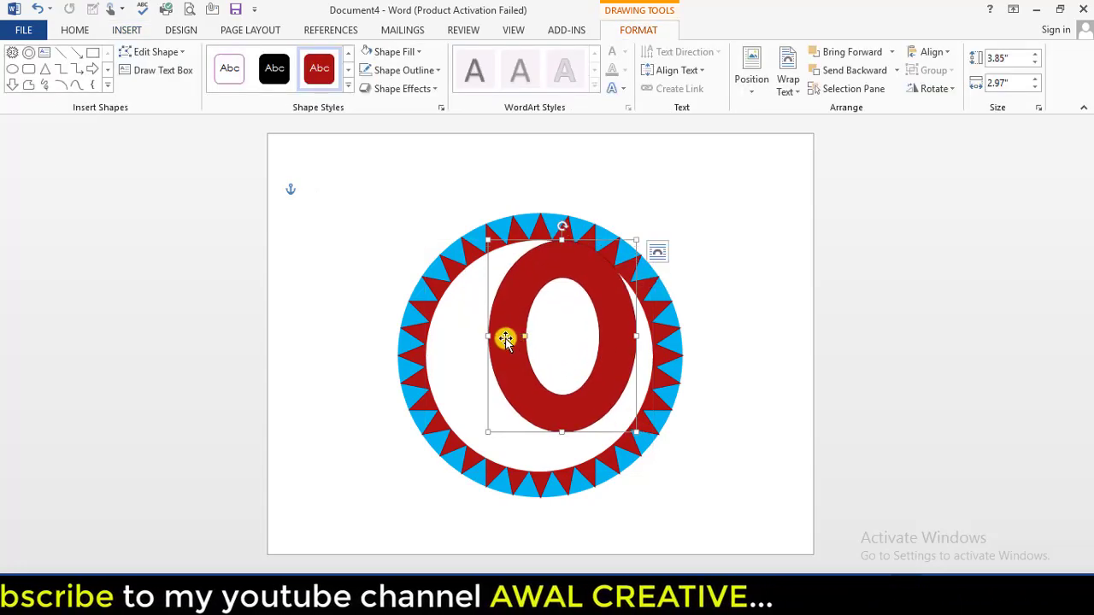
{"action": "left_click_drag", "start_coordinate": [489, 336], "coordinate": [426, 363]}
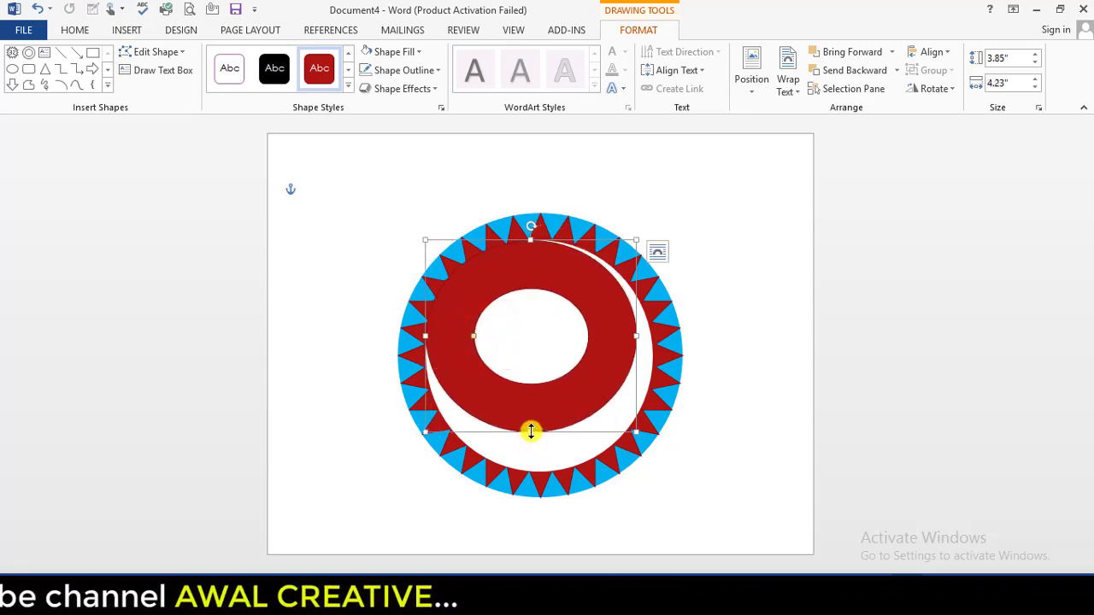
{"action": "left_click_drag", "start_coordinate": [531, 432], "coordinate": [531, 467]}
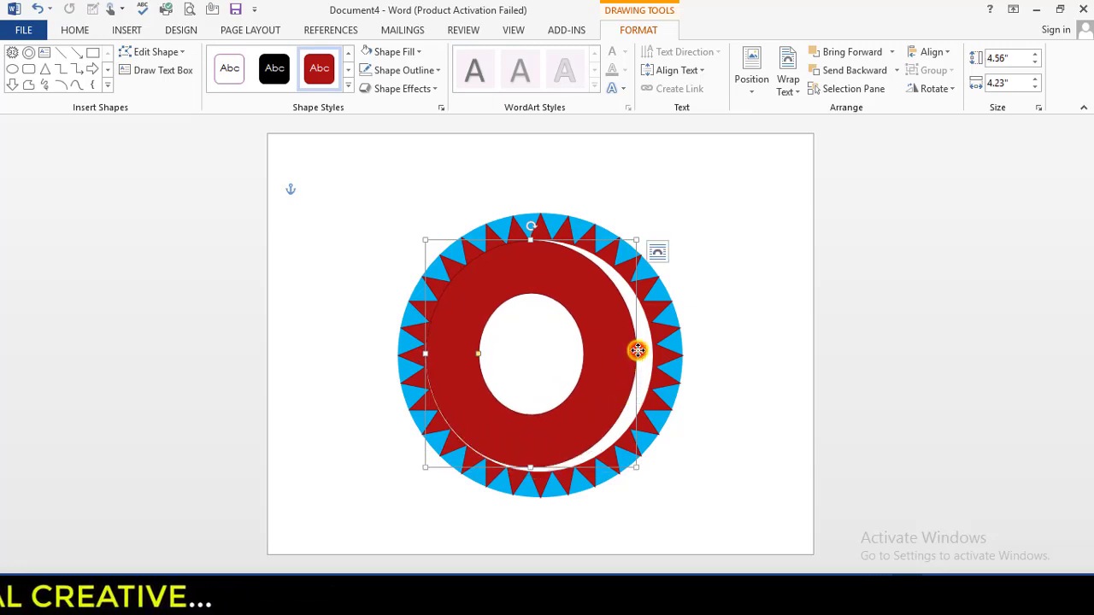
{"action": "left_click_drag", "start_coordinate": [637, 350], "coordinate": [653, 351]}
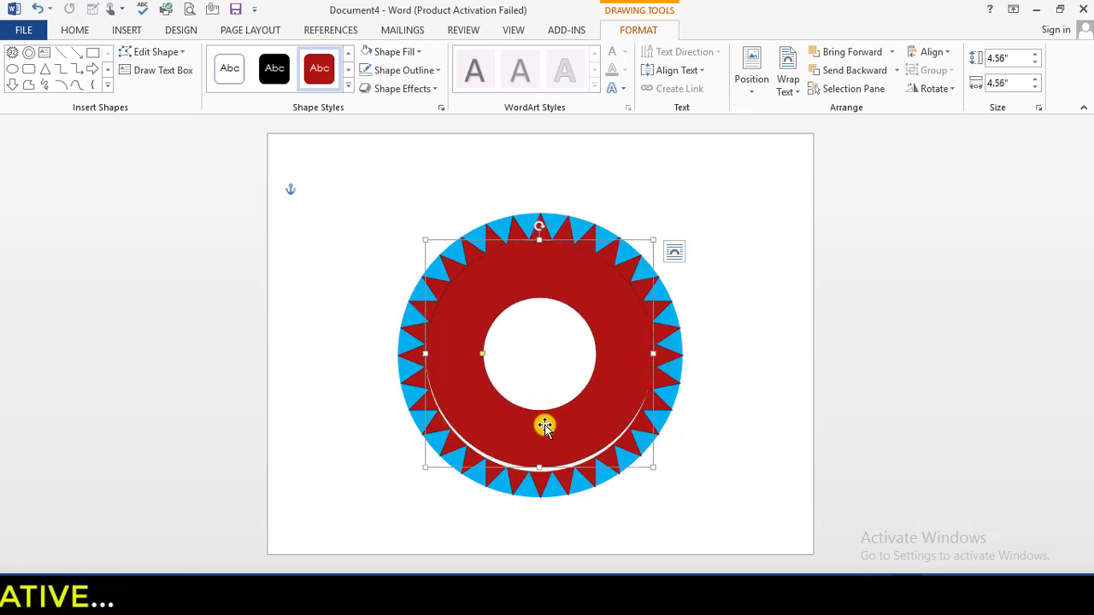
{"action": "left_click_drag", "start_coordinate": [540, 467], "coordinate": [541, 472]}
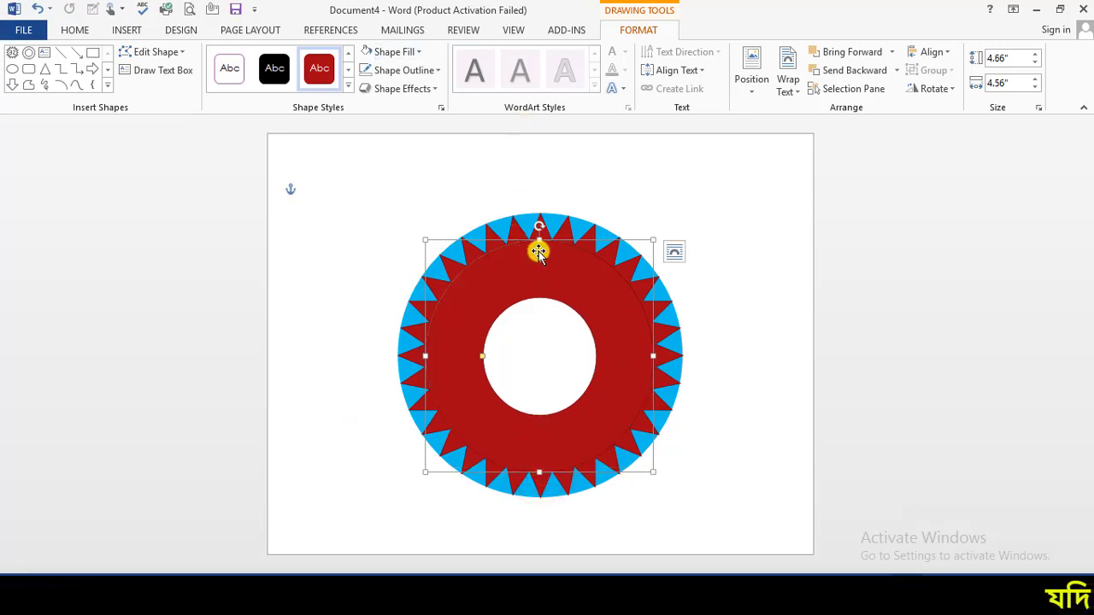
{"action": "left_click_drag", "start_coordinate": [537, 240], "coordinate": [537, 242]}
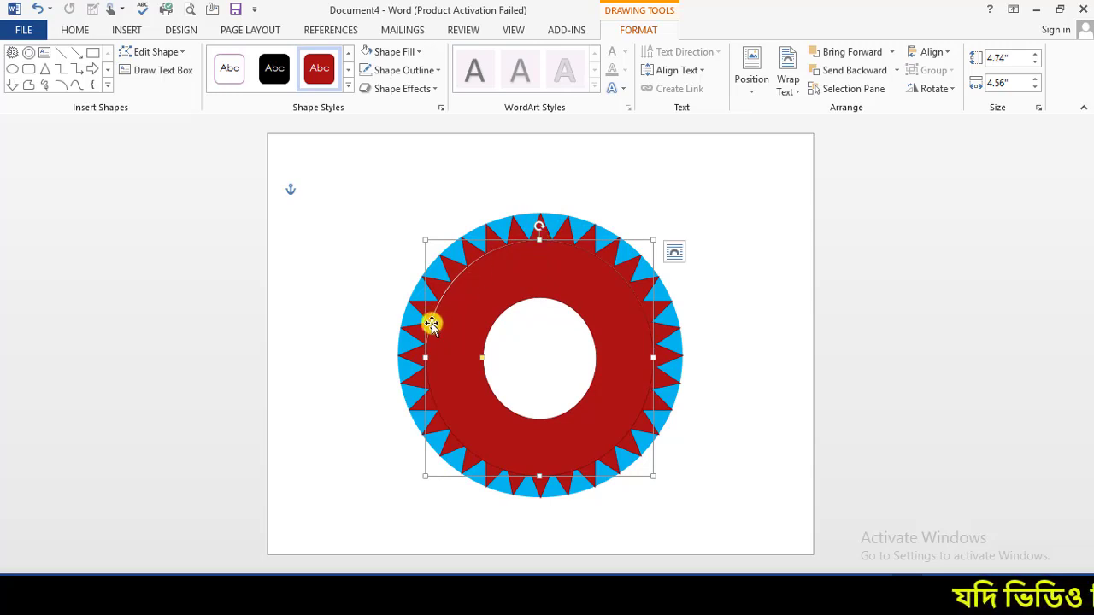
{"action": "left_click_drag", "start_coordinate": [427, 356], "coordinate": [425, 360]}
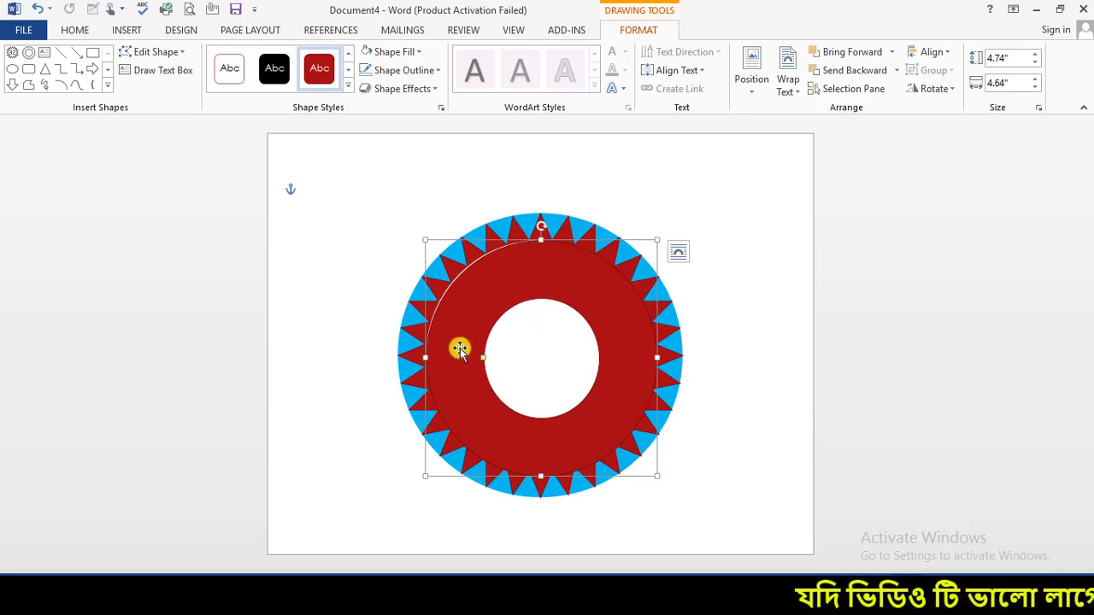
{"action": "left_click_drag", "start_coordinate": [571, 303], "coordinate": [571, 302]}
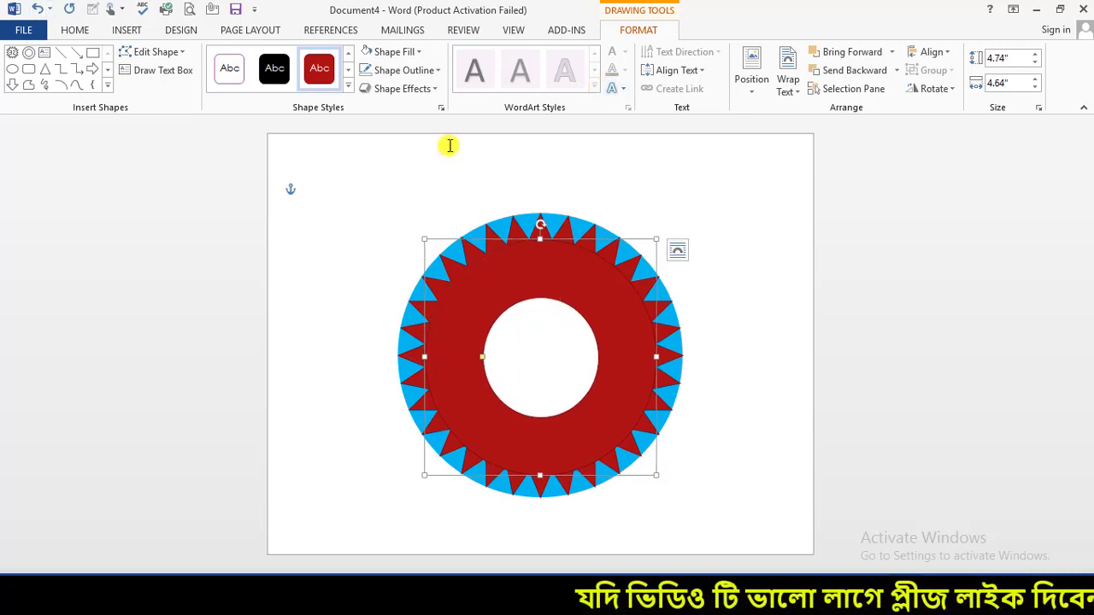
Step: Fill the inner donut white and enlarge its hole
{"action": "left_click", "coordinate": [415, 53]}
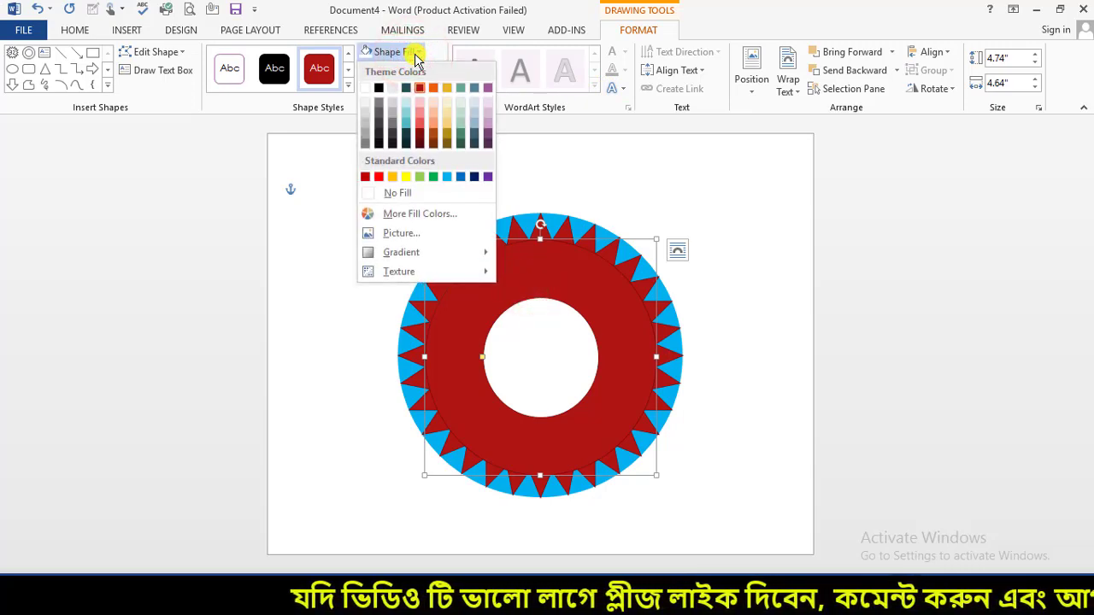
{"action": "left_click", "coordinate": [367, 90]}
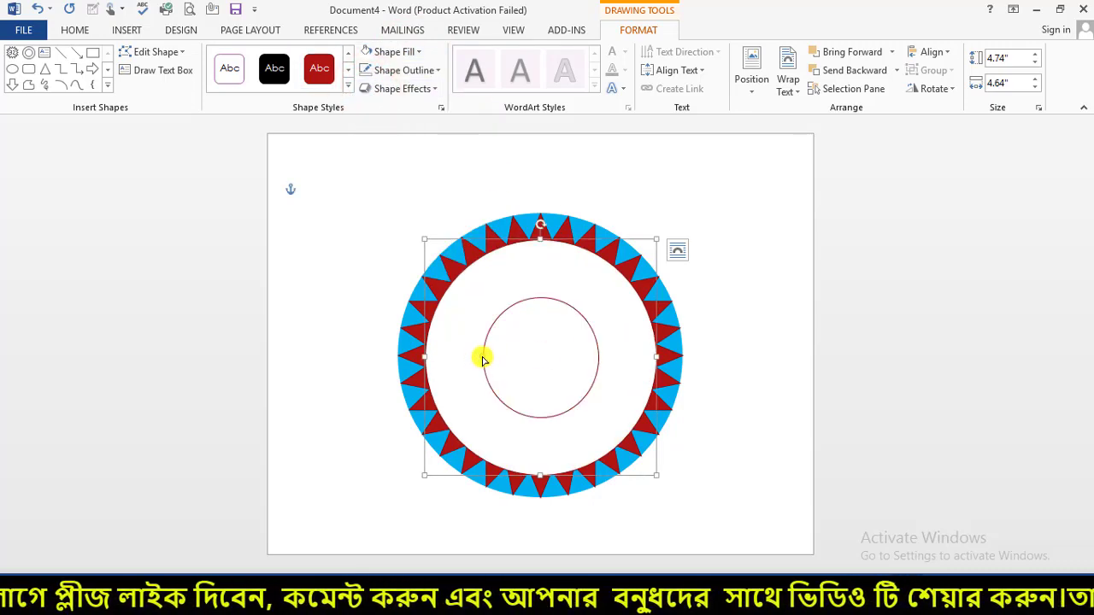
{"action": "left_click_drag", "start_coordinate": [483, 359], "coordinate": [457, 359]}
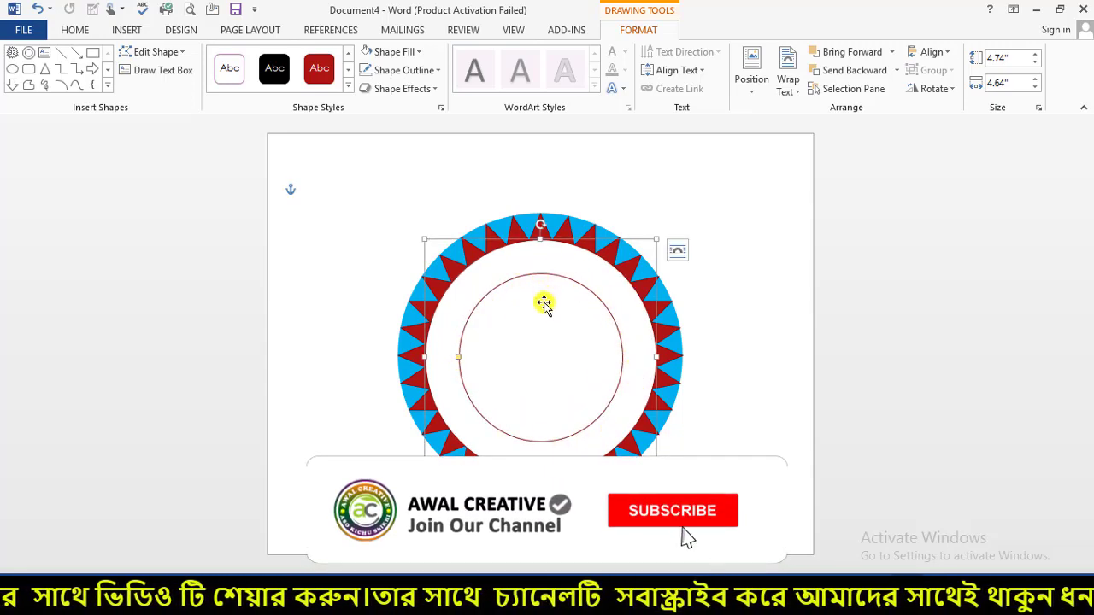
Step: Give the inner donut a 3 pt blue outline
{"action": "left_click", "coordinate": [437, 70]}
{"action": "mouse_move", "coordinate": [419, 257]}
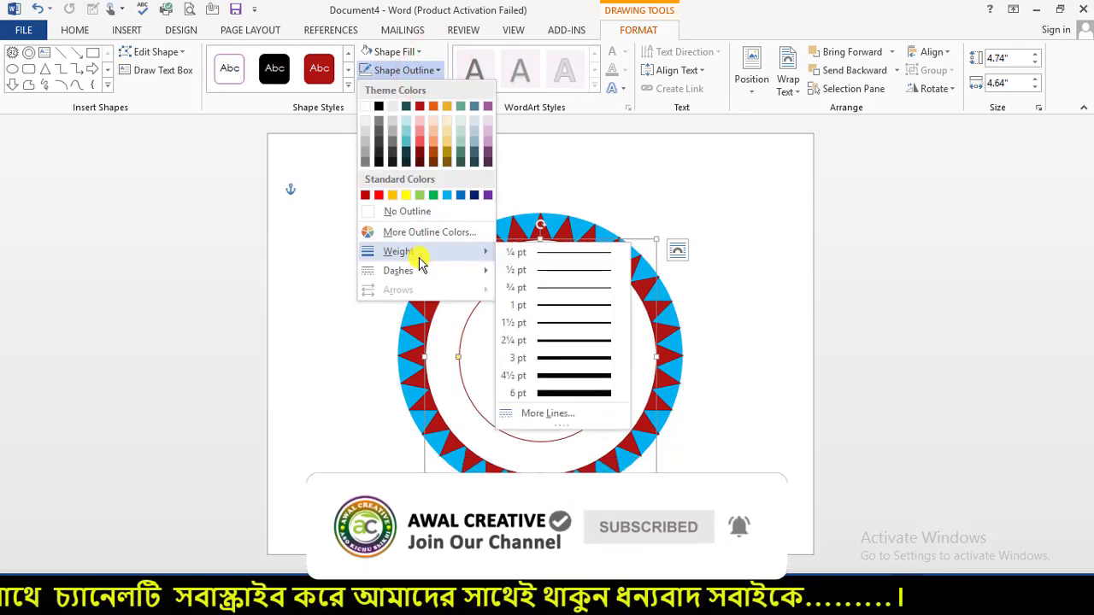
{"action": "left_click", "coordinate": [575, 363]}
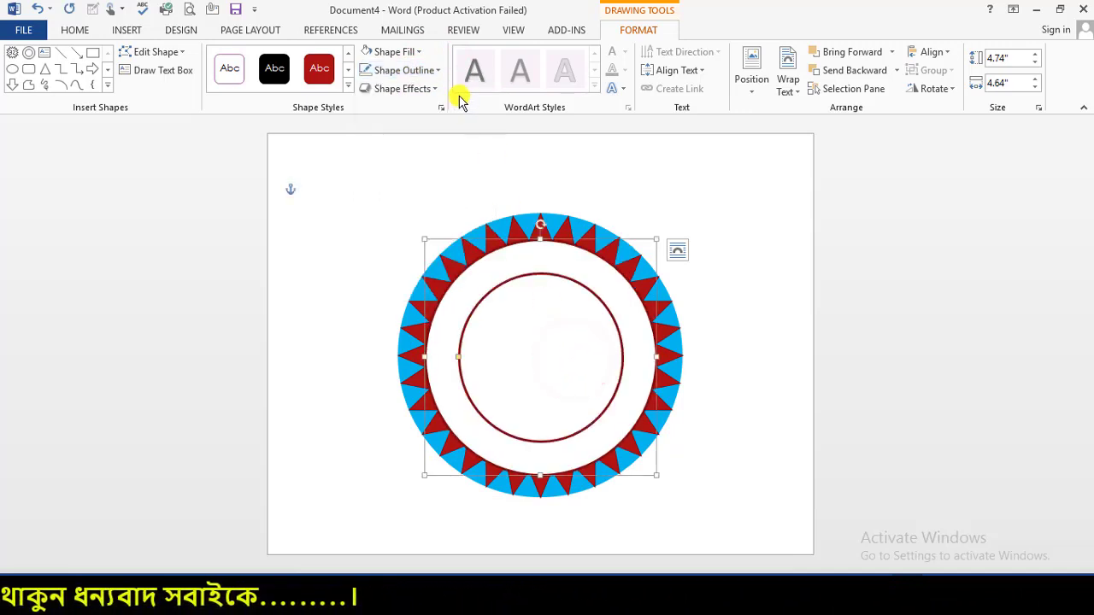
{"action": "left_click", "coordinate": [437, 76]}
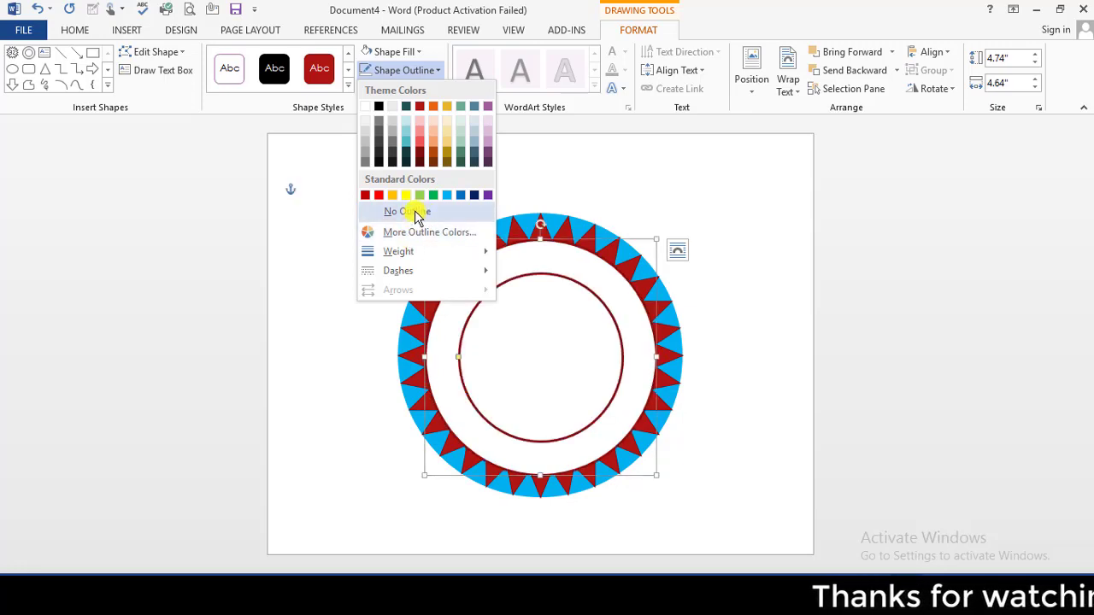
{"action": "left_click", "coordinate": [451, 196]}
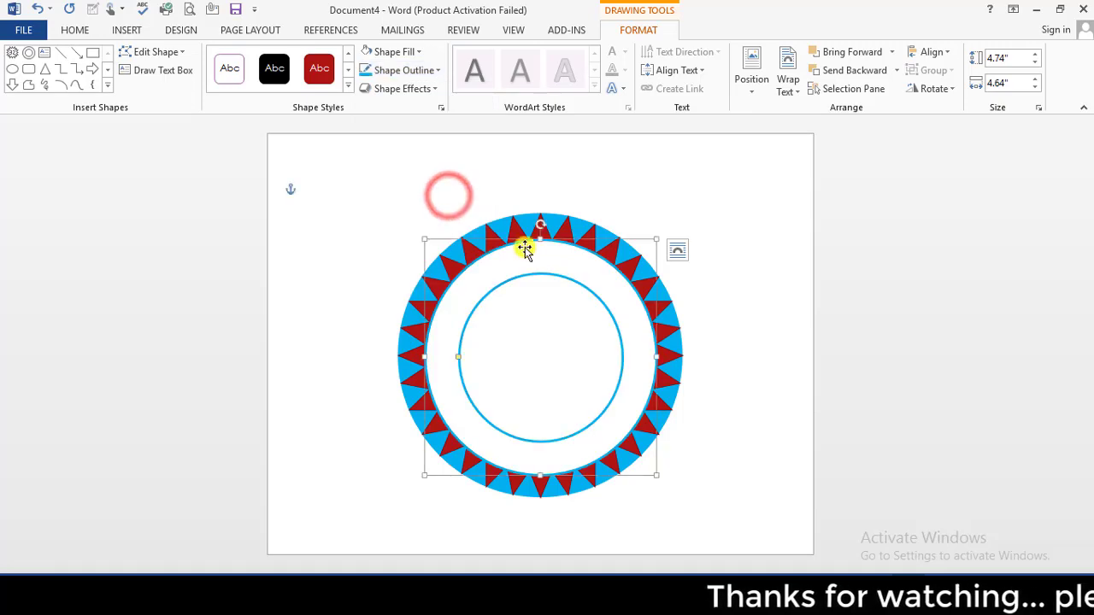
Step: Change the star points' fill from red to purple
{"action": "left_click", "coordinate": [590, 234]}
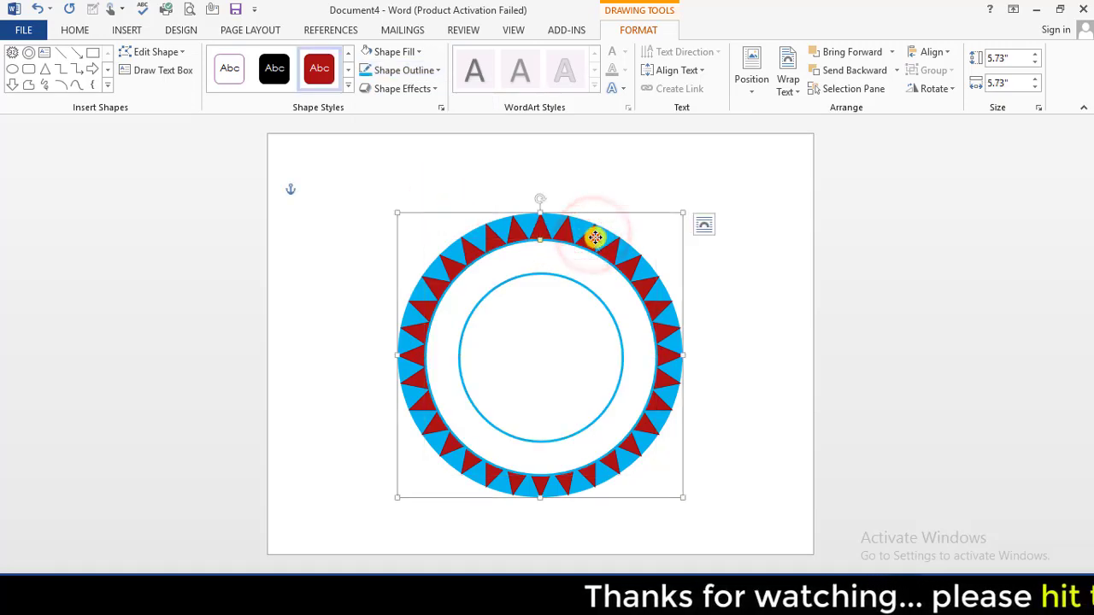
{"action": "left_click", "coordinate": [418, 52]}
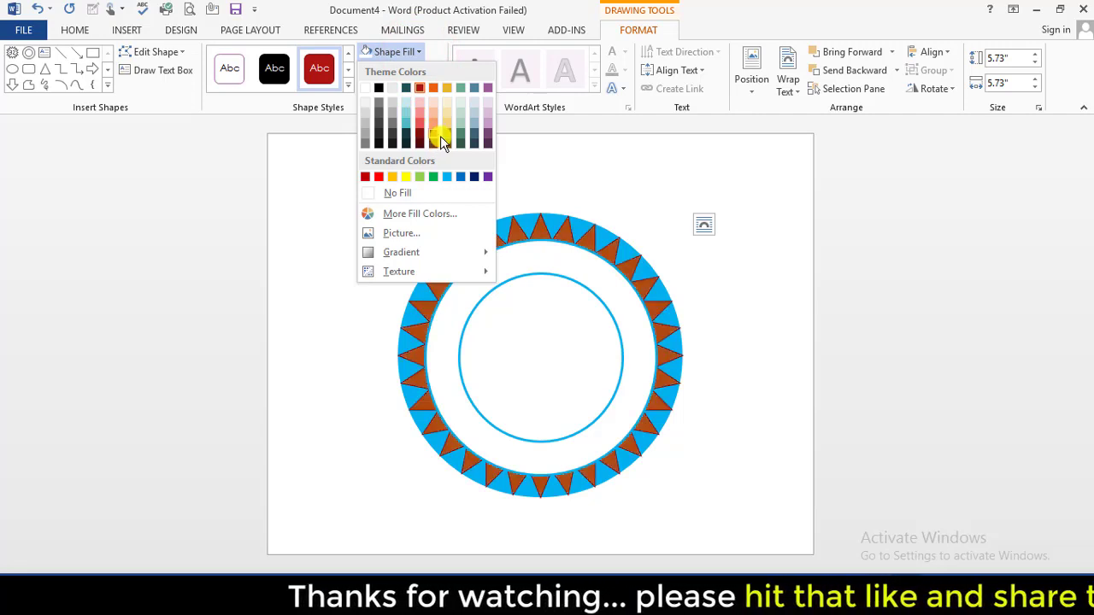
{"action": "left_click", "coordinate": [487, 177]}
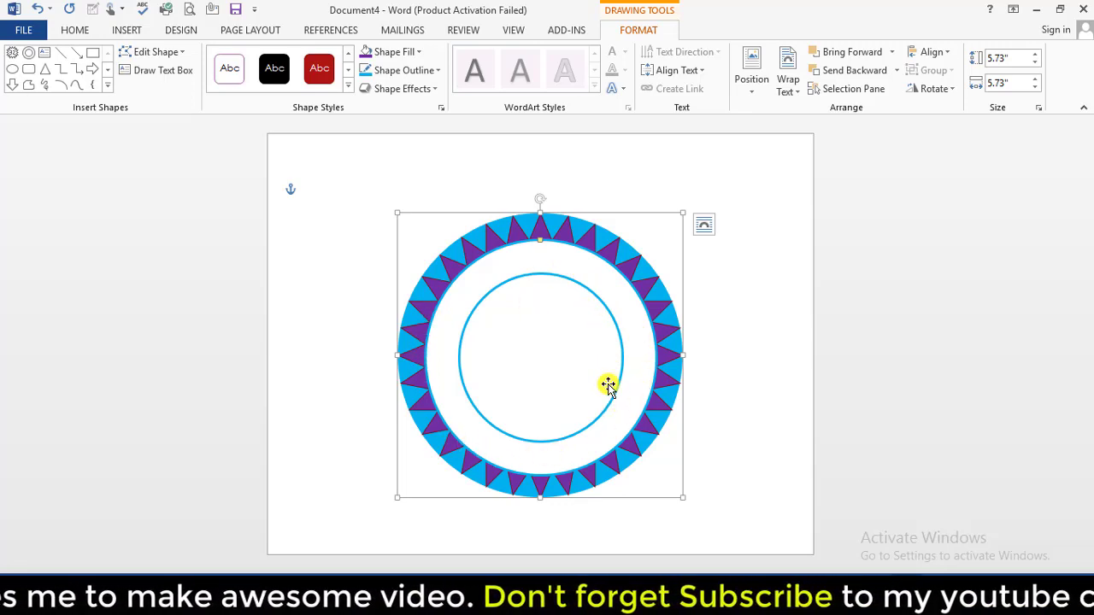
Step: Browse the WordArt style gallery, then close it without choosing
{"action": "left_click", "coordinate": [133, 30]}
{"action": "left_click", "coordinate": [824, 86]}
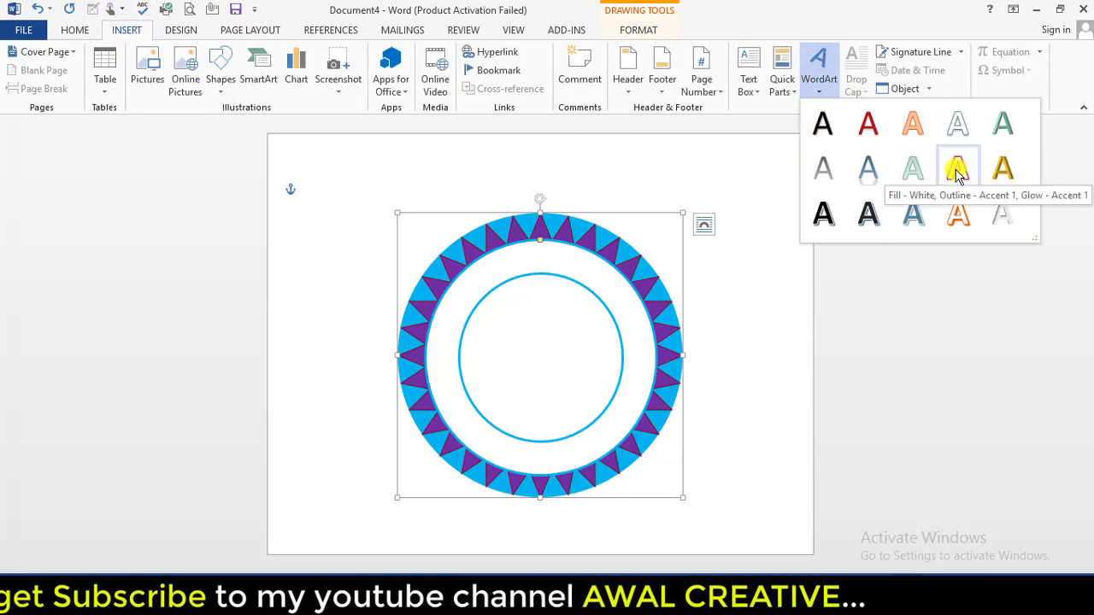
{"action": "mouse_move", "coordinate": [803, 94]}
{"action": "left_mouse_down"}
{"action": "mouse_move", "coordinate": [835, 135]}
{"action": "mouse_move", "coordinate": [1077, 265]}
{"action": "left_mouse_up"}
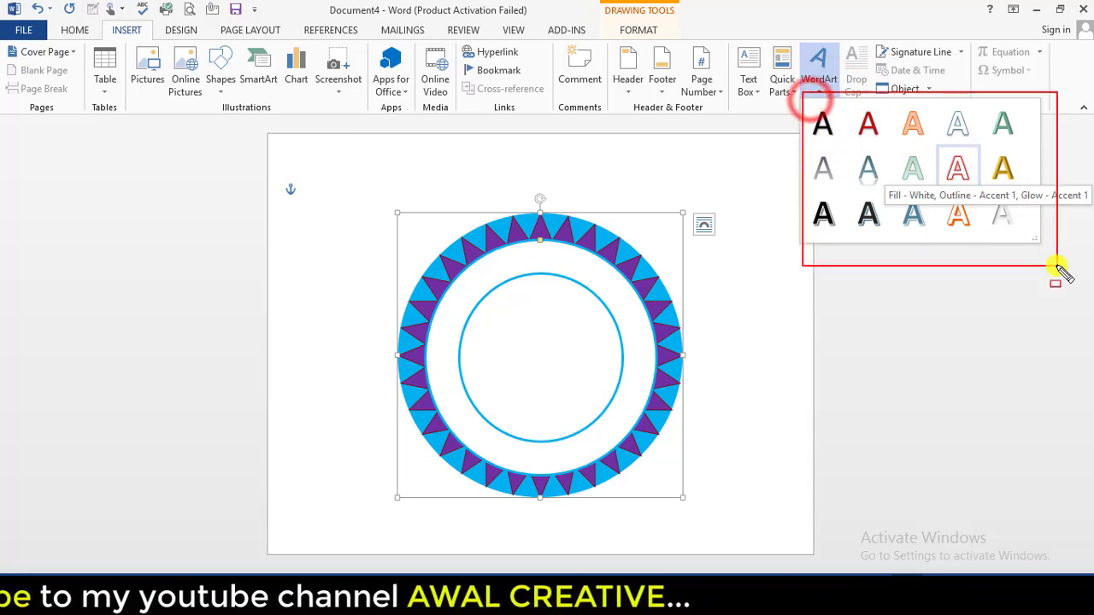
{"action": "key", "text": "Escape"}
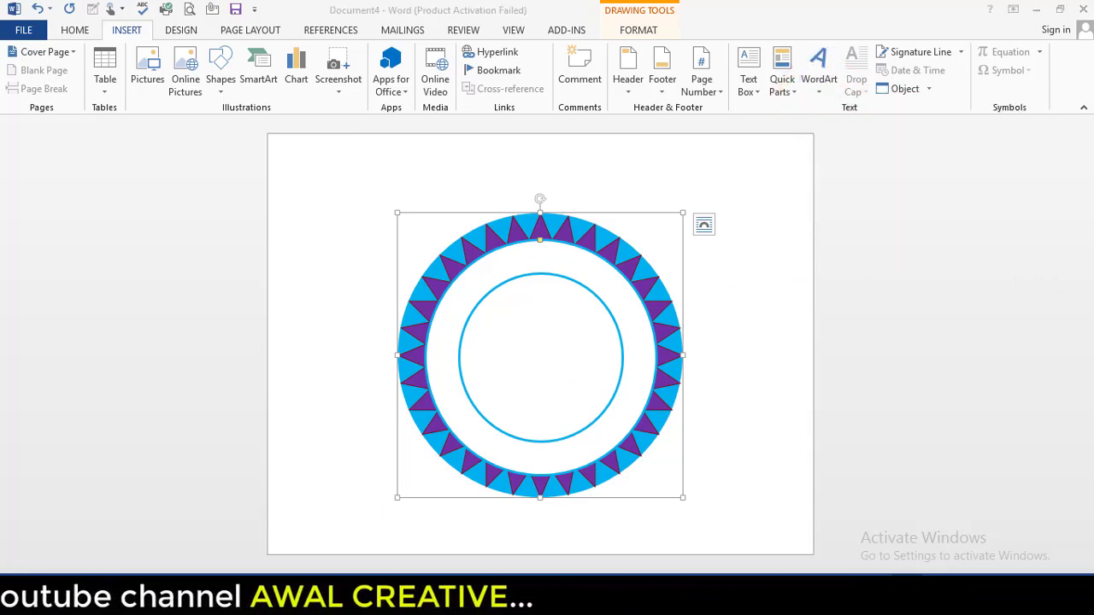
Step: Look at the finished logo in Document1, minimize it, and deselect the ring
{"action": "mouse_move", "coordinate": [142, 567]}
{"action": "left_click", "coordinate": [137, 538]}
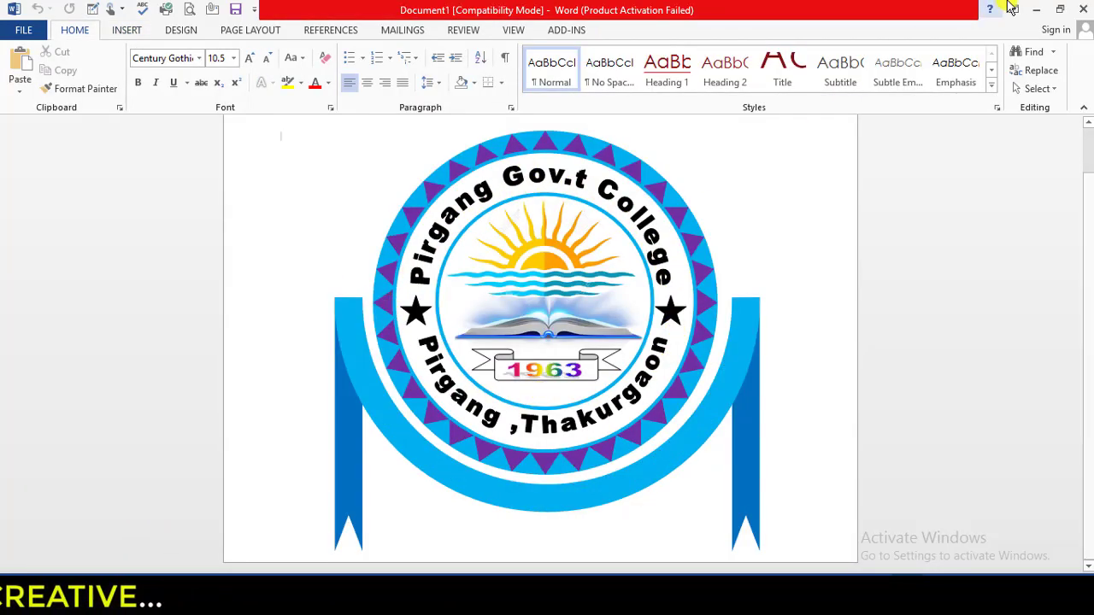
{"action": "left_click", "coordinate": [1036, 9]}
{"action": "left_click", "coordinate": [683, 139]}
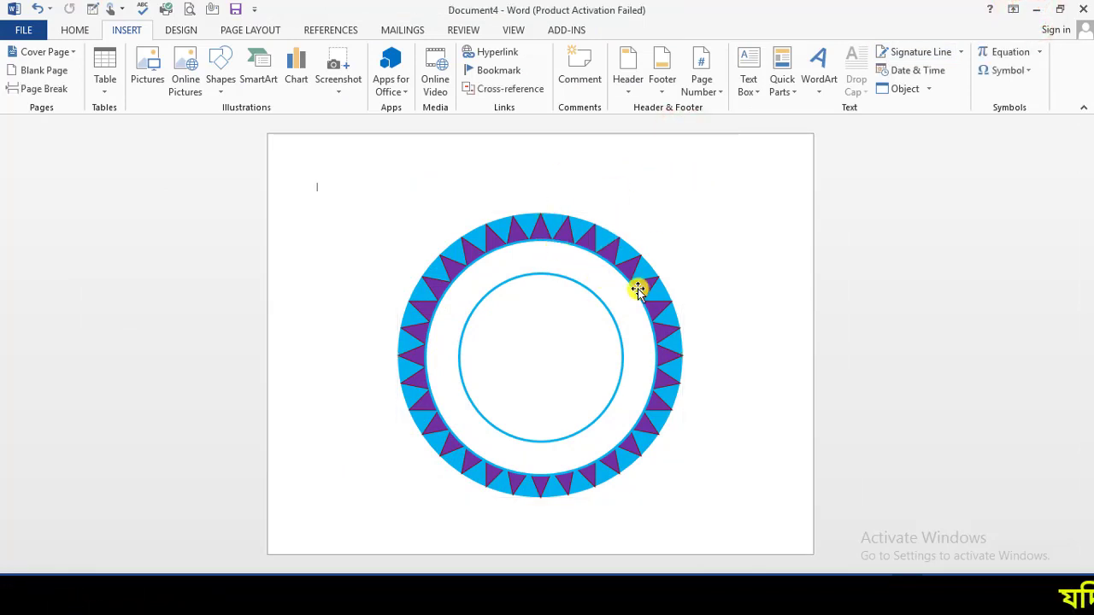
Step: Start Save As with the Desktop as the location for the file All Logo
{"action": "left_click", "coordinate": [26, 32]}
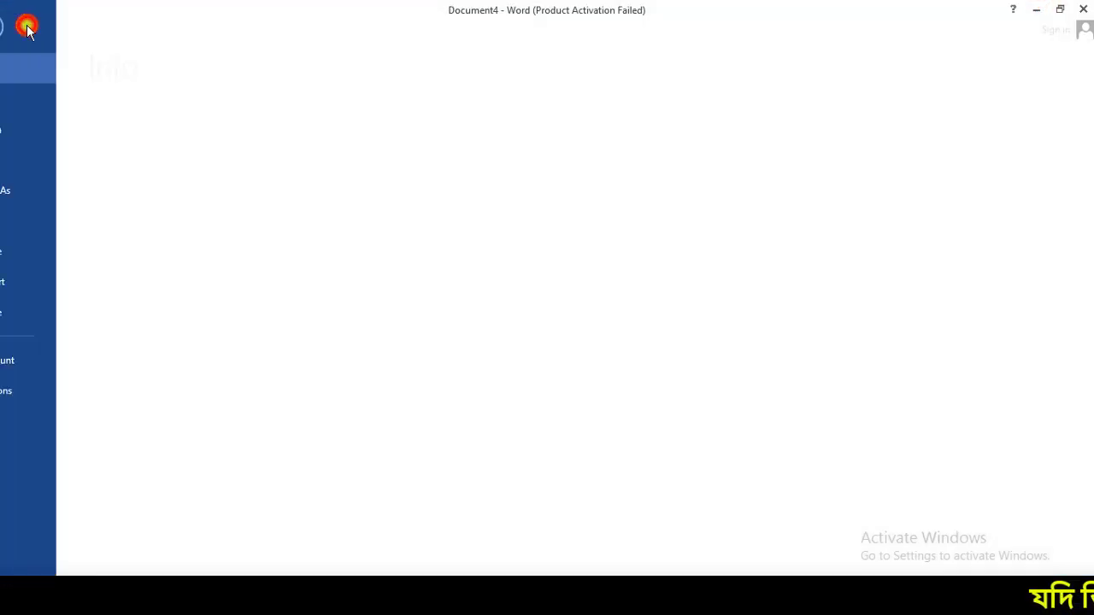
{"action": "left_click", "coordinate": [36, 190]}
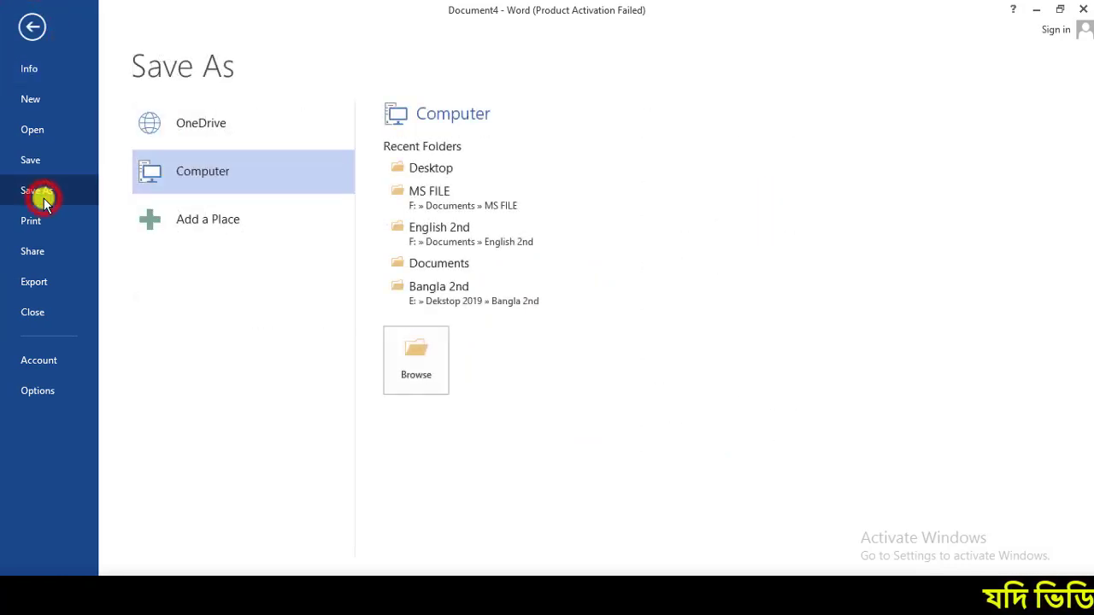
{"action": "left_click", "coordinate": [527, 174]}
{"action": "type", "text": "All Logo"}
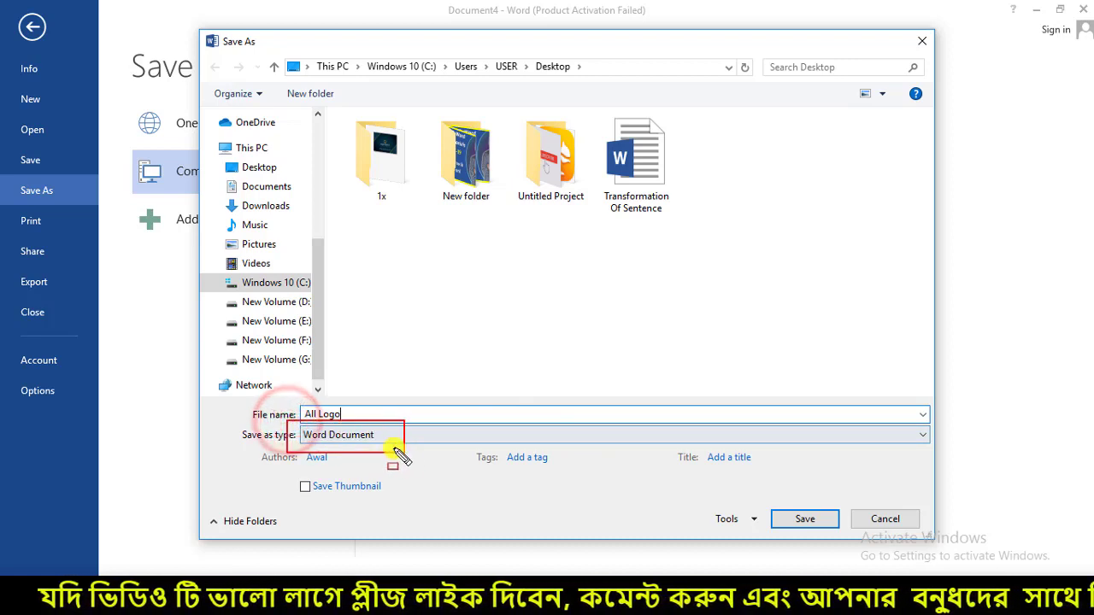
Step: Save 'All Logo' to the Desktop as a Word 97-2003 Template, accepting the compatibility warning
{"action": "left_click", "coordinate": [389, 437]}
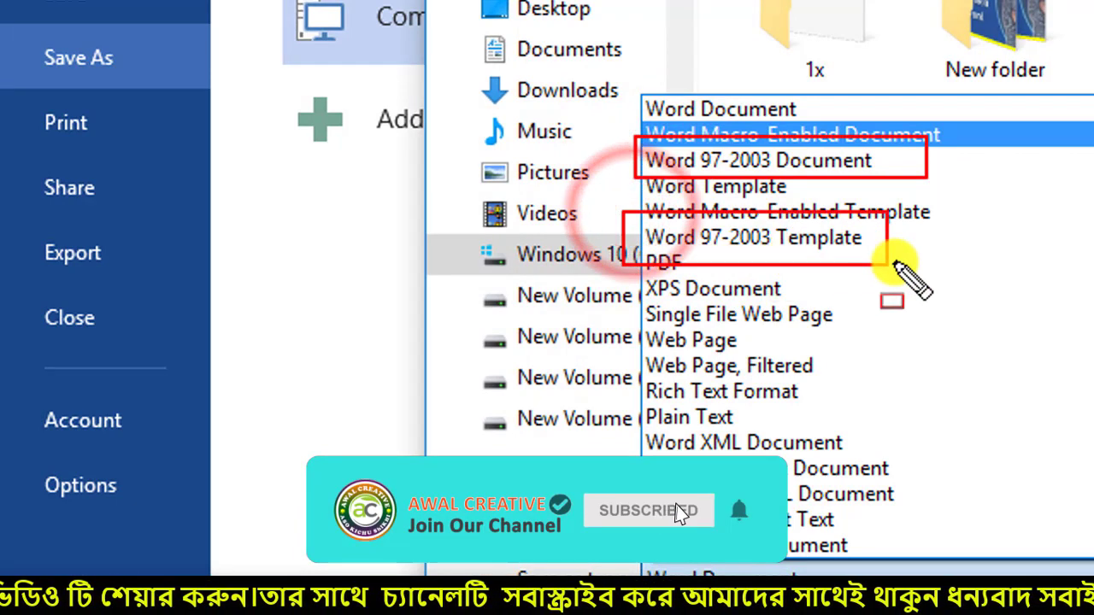
{"action": "left_click", "coordinate": [855, 236]}
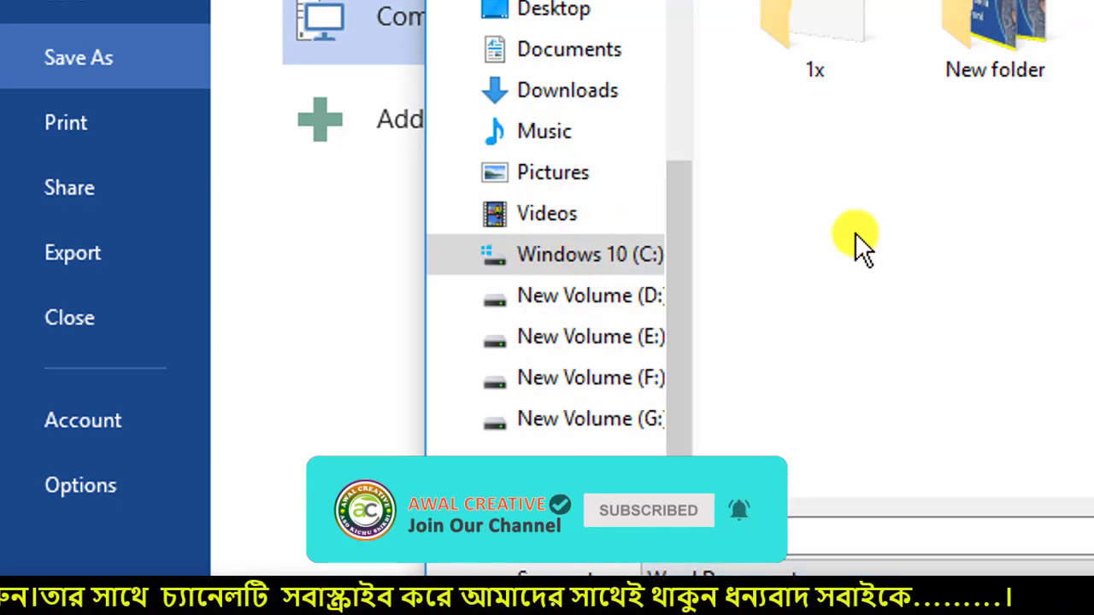
{"action": "left_click", "coordinate": [819, 574]}
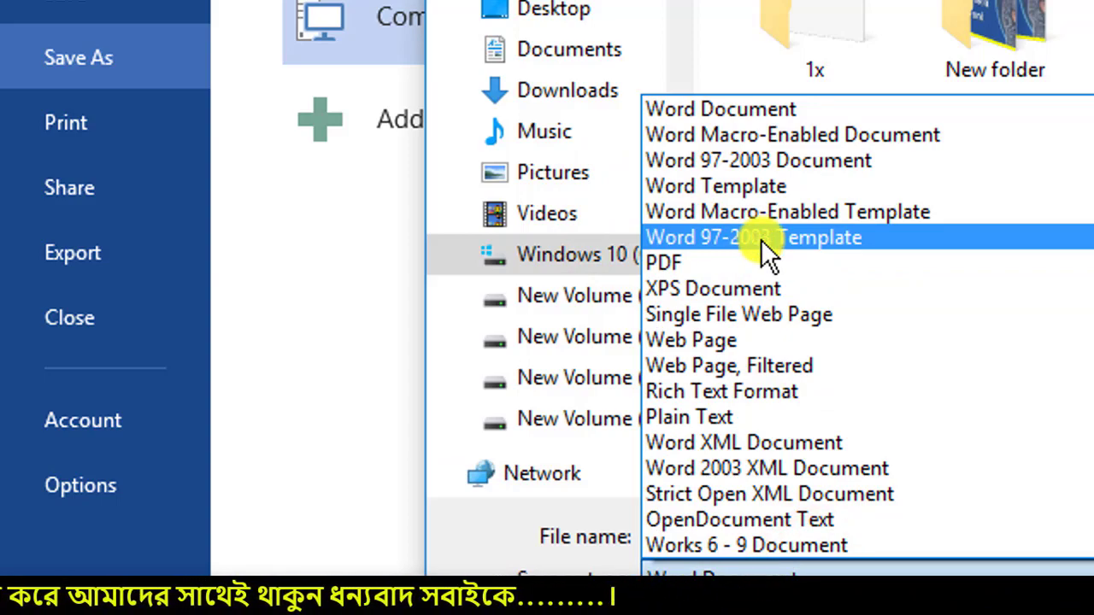
{"action": "left_click", "coordinate": [819, 239]}
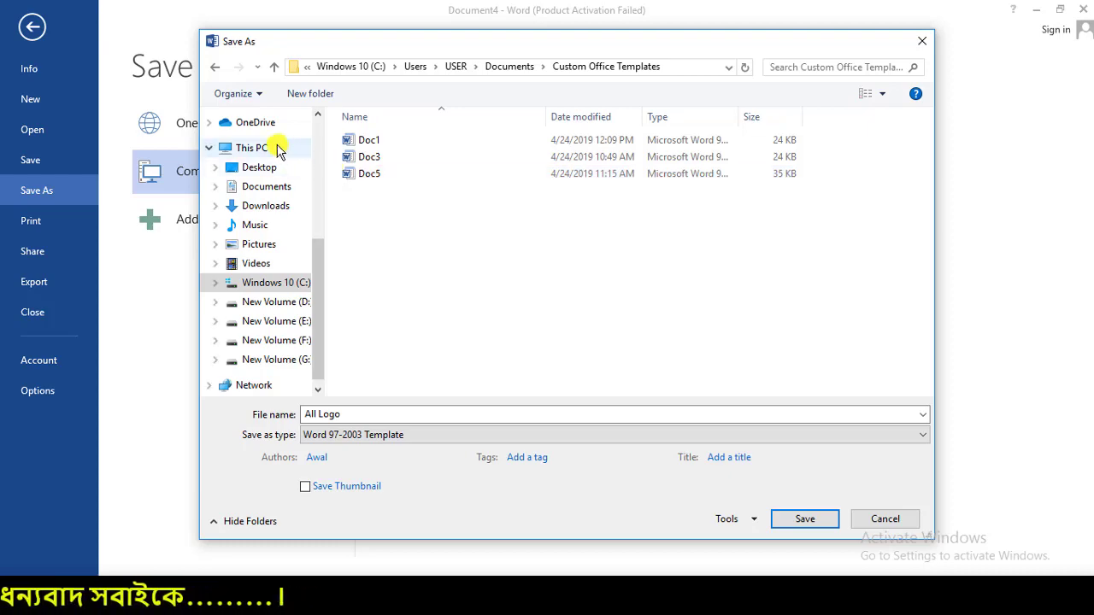
{"action": "left_click", "coordinate": [272, 170]}
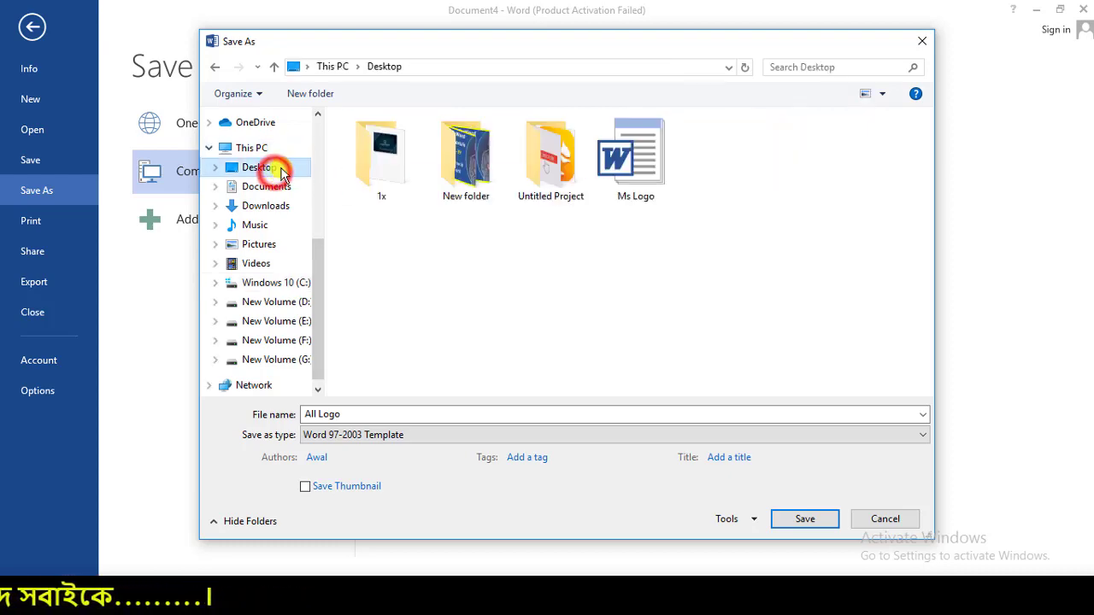
{"action": "left_click", "coordinate": [808, 519]}
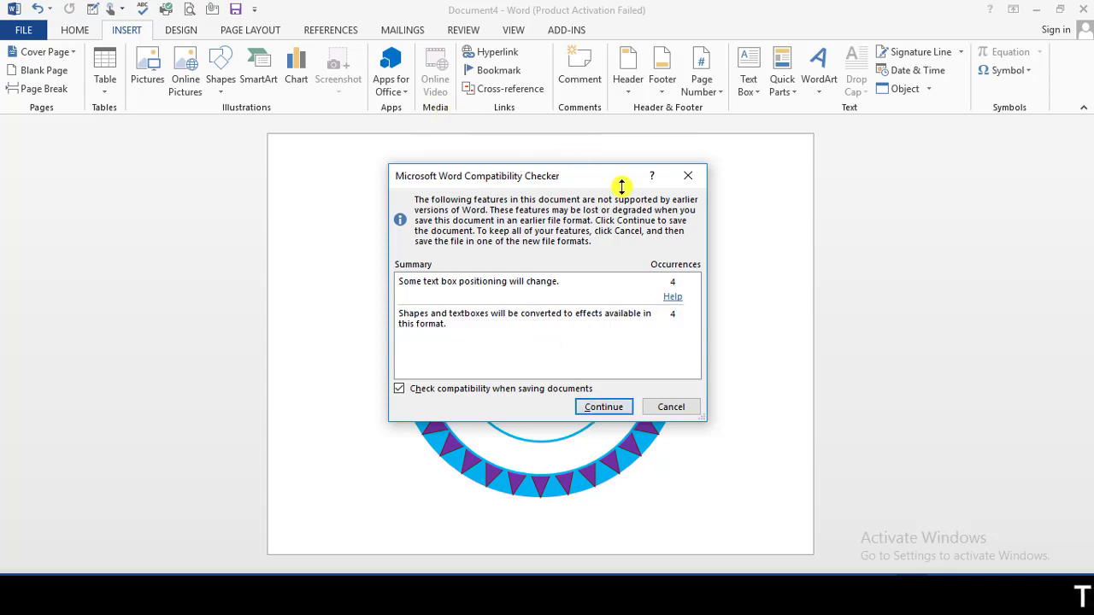
{"action": "left_click", "coordinate": [603, 407]}
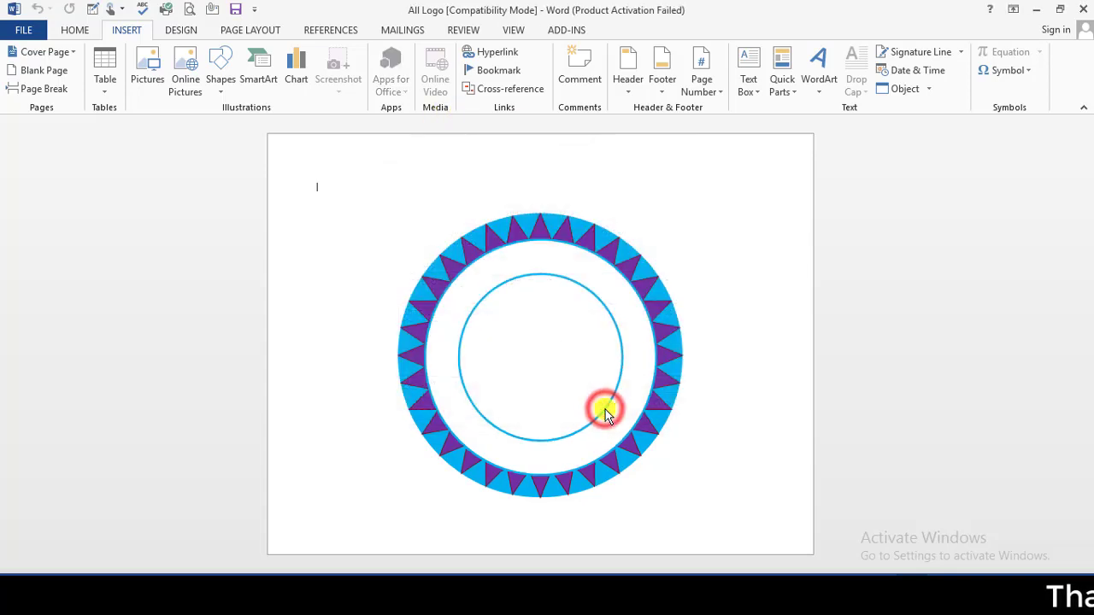
Step: Insert a new WordArt in style 1, the first plain style
{"action": "left_click", "coordinate": [825, 96]}
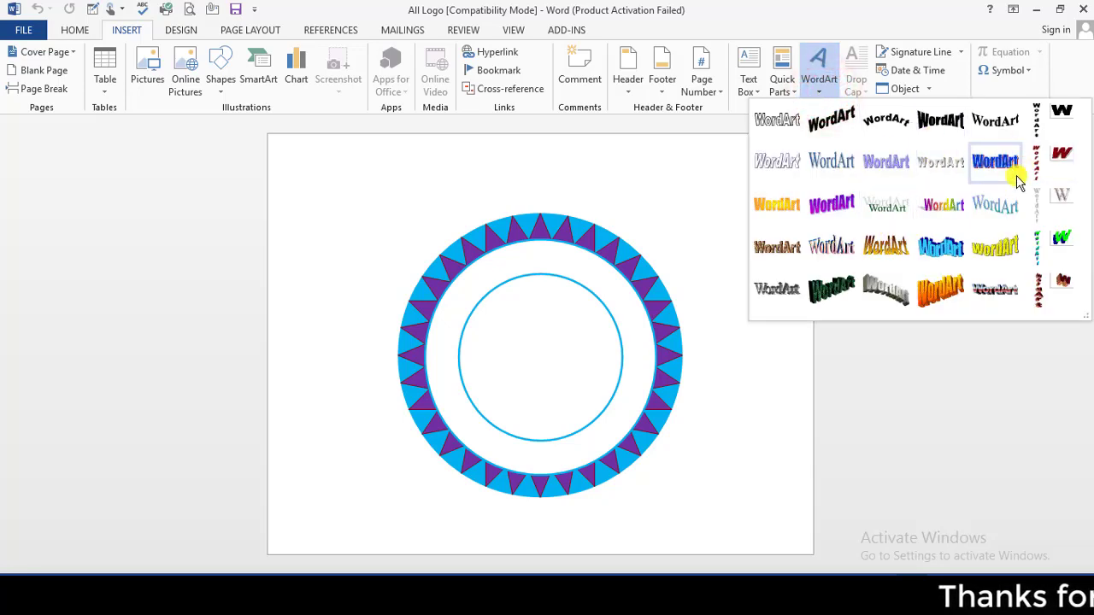
{"action": "left_click", "coordinate": [780, 130]}
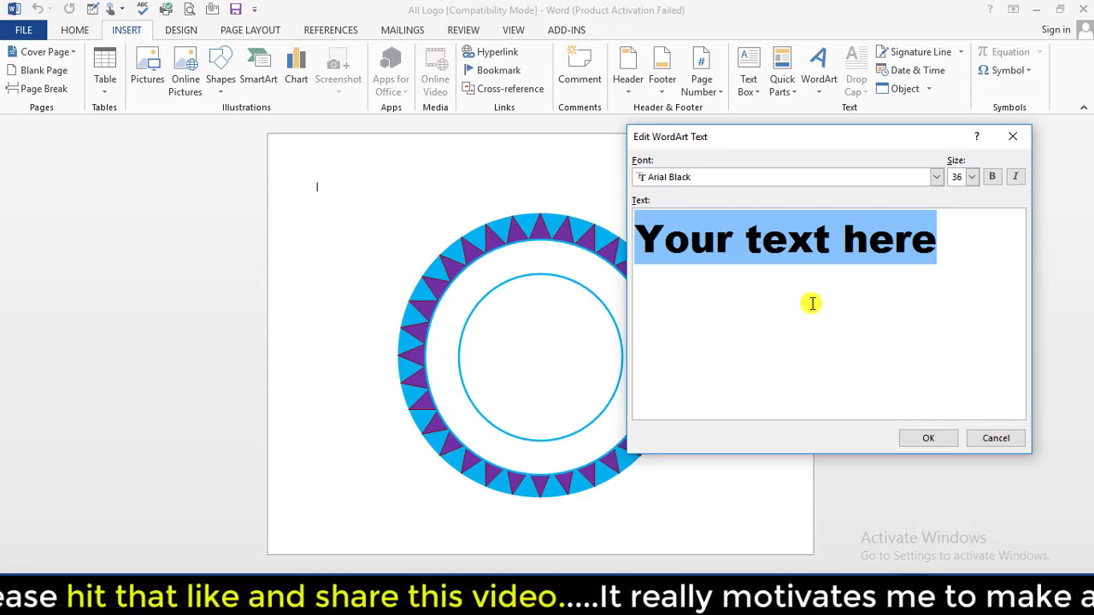
Step: Enter 'Pigang Gov.t College' as the WordArt text in Arial Black size 20 and place it
{"action": "type", "text": "Pi"}
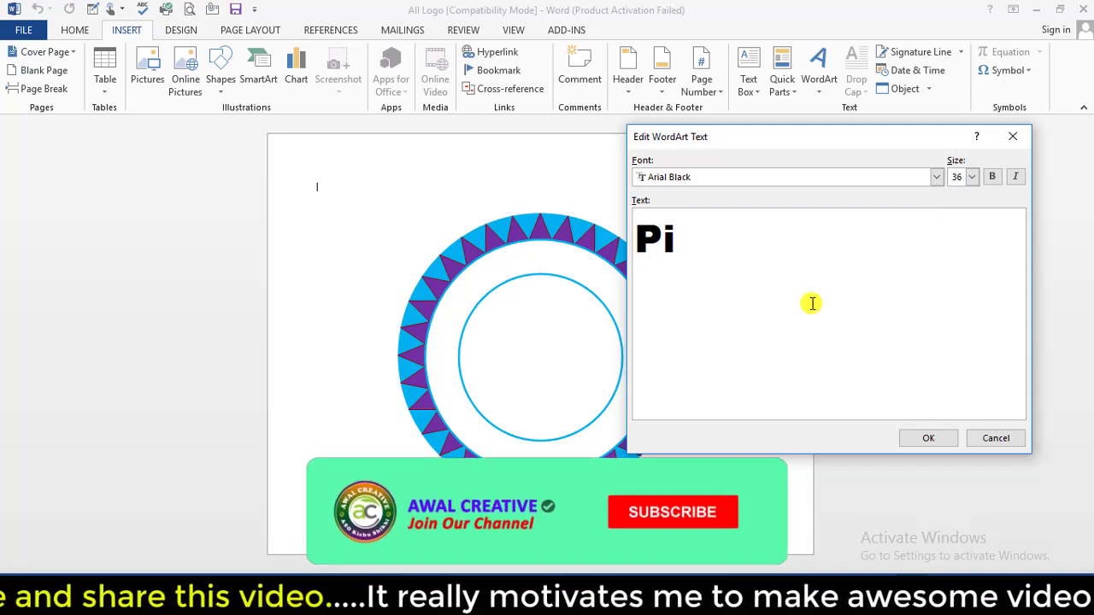
{"action": "type", "text": "gan"}
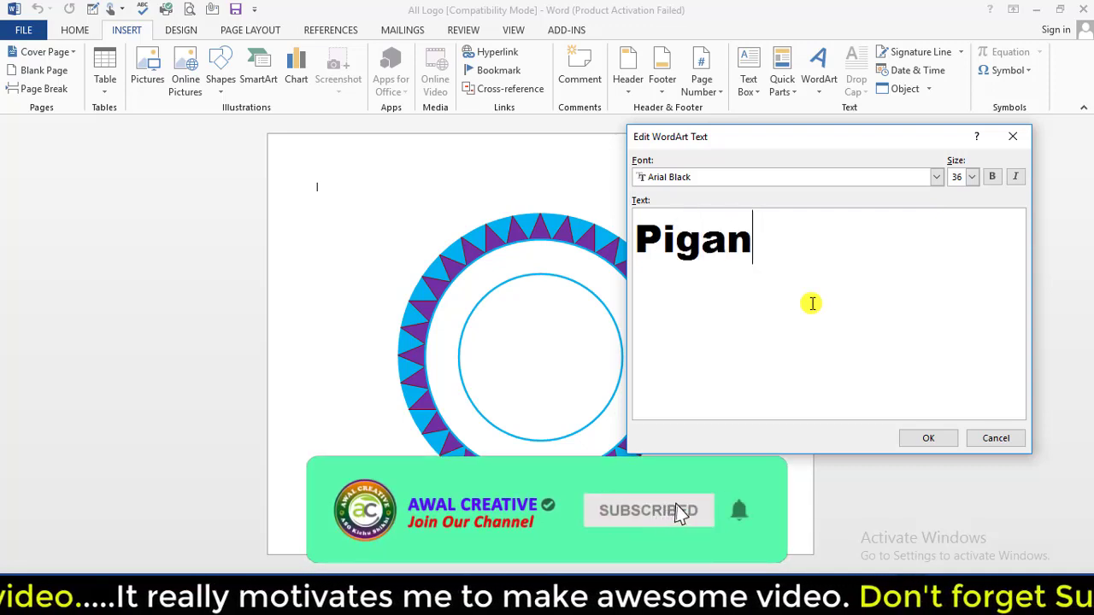
{"action": "type", "text": "g"}
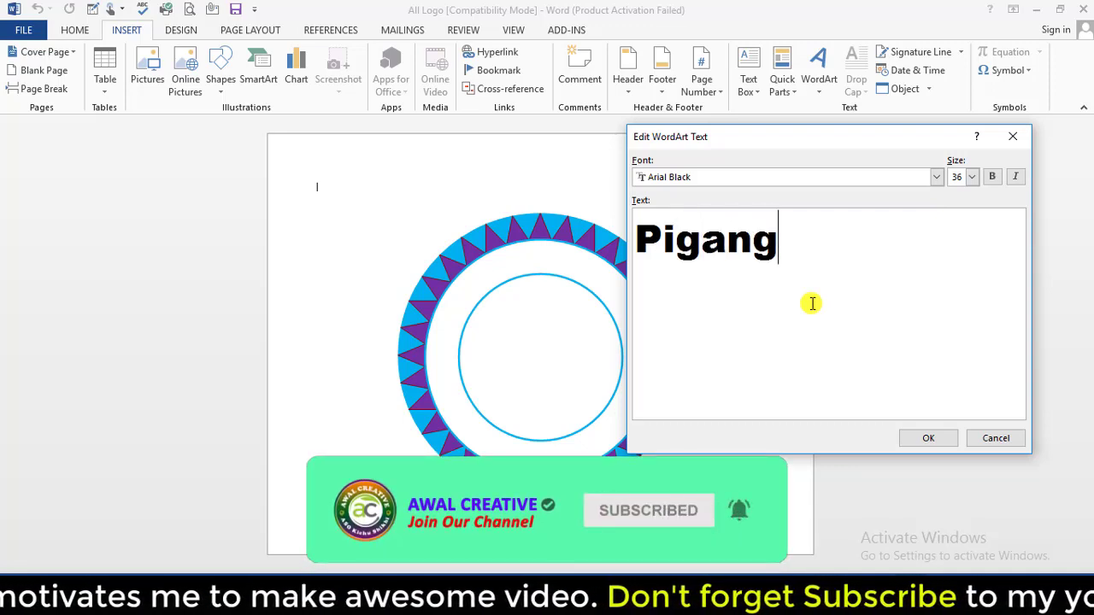
{"action": "type", "text": " Gov.t Colle"}
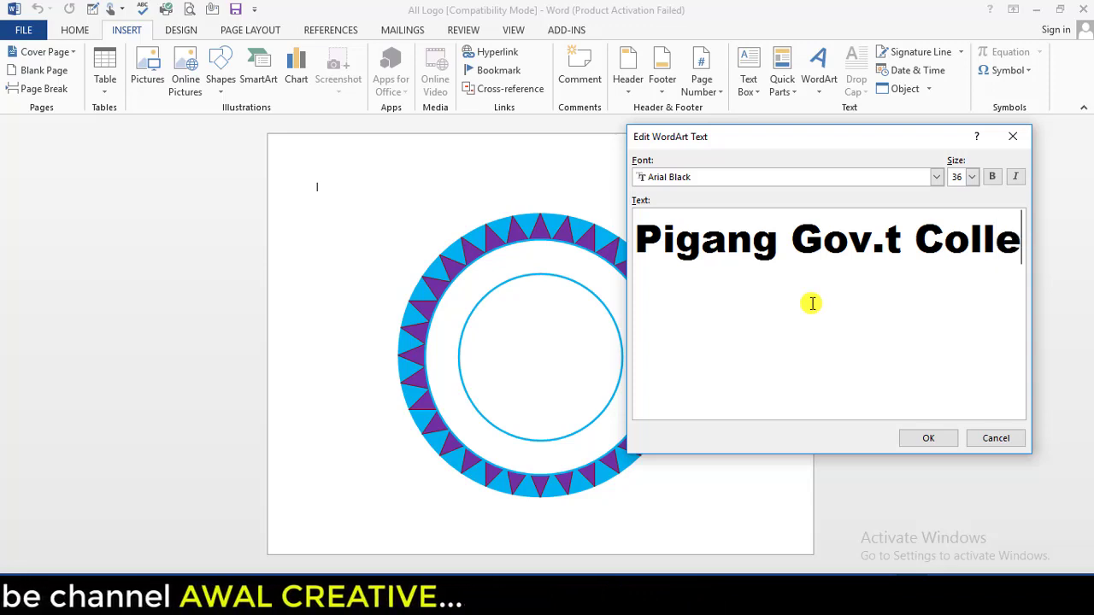
{"action": "type", "text": "ge"}
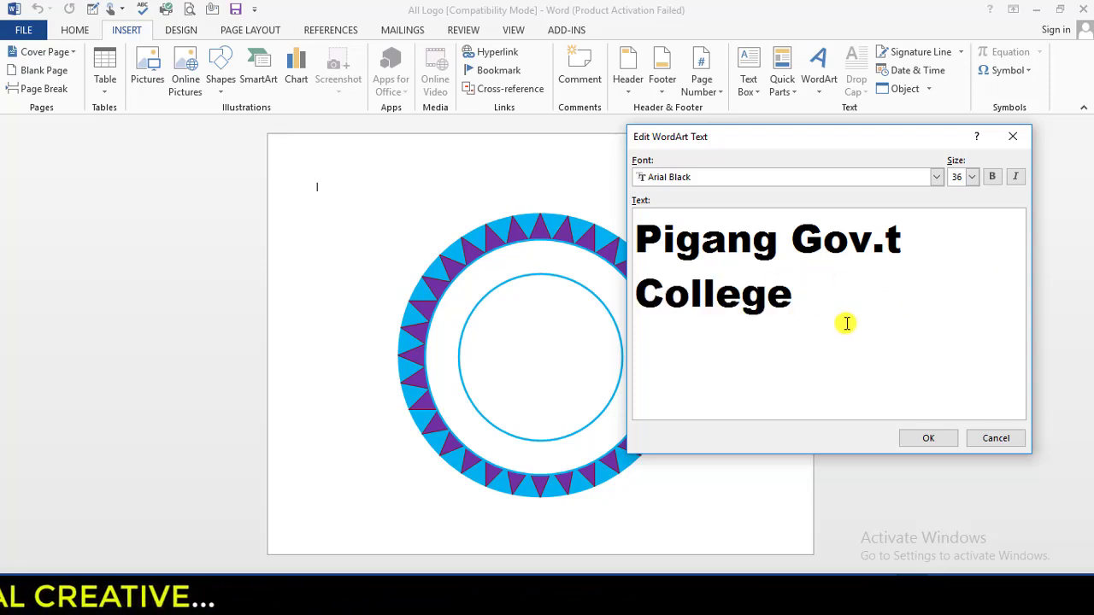
{"action": "left_click_drag", "start_coordinate": [830, 310], "coordinate": [641, 205]}
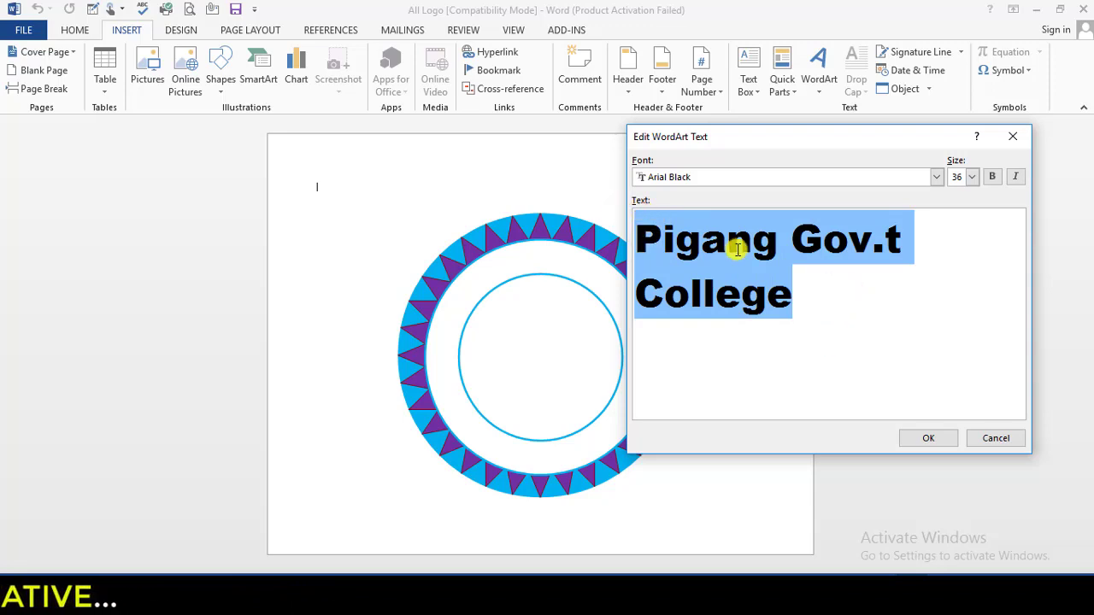
{"action": "left_click", "coordinate": [975, 177]}
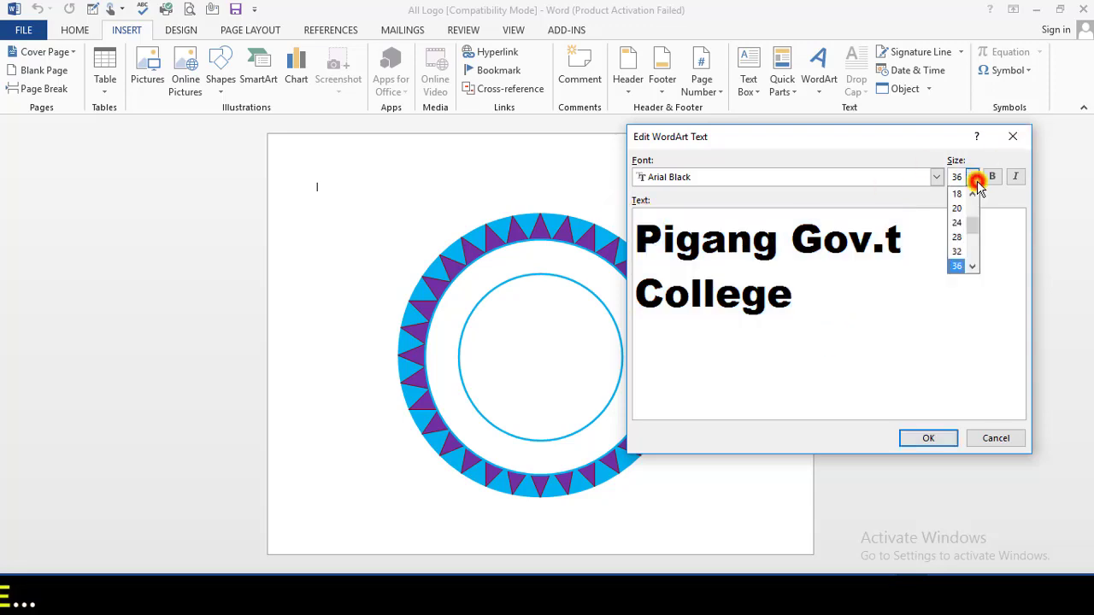
{"action": "left_click", "coordinate": [958, 207]}
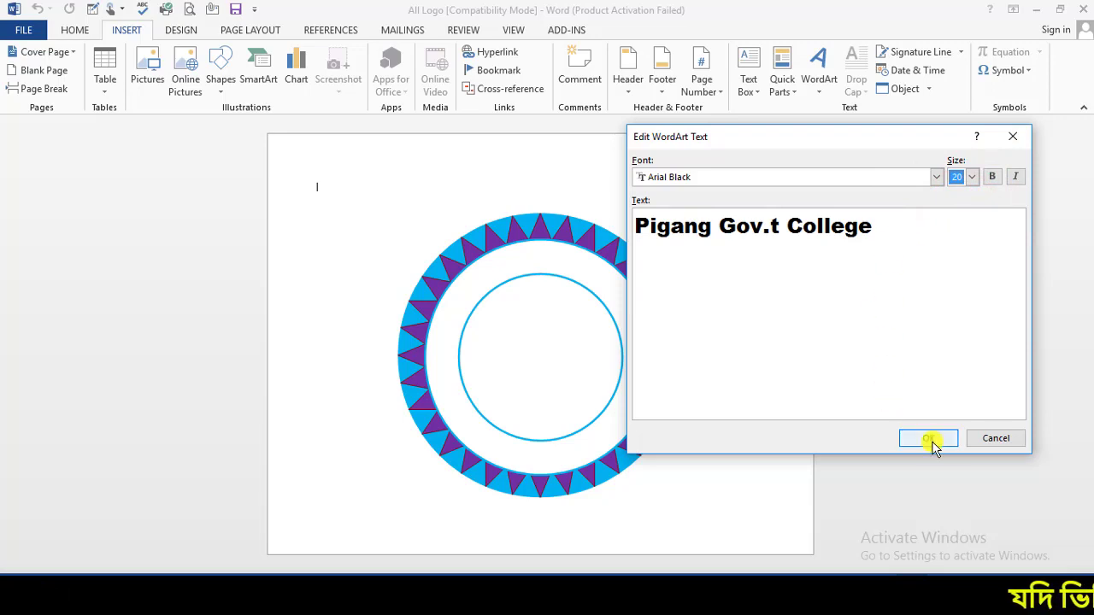
{"action": "left_click", "coordinate": [932, 177]}
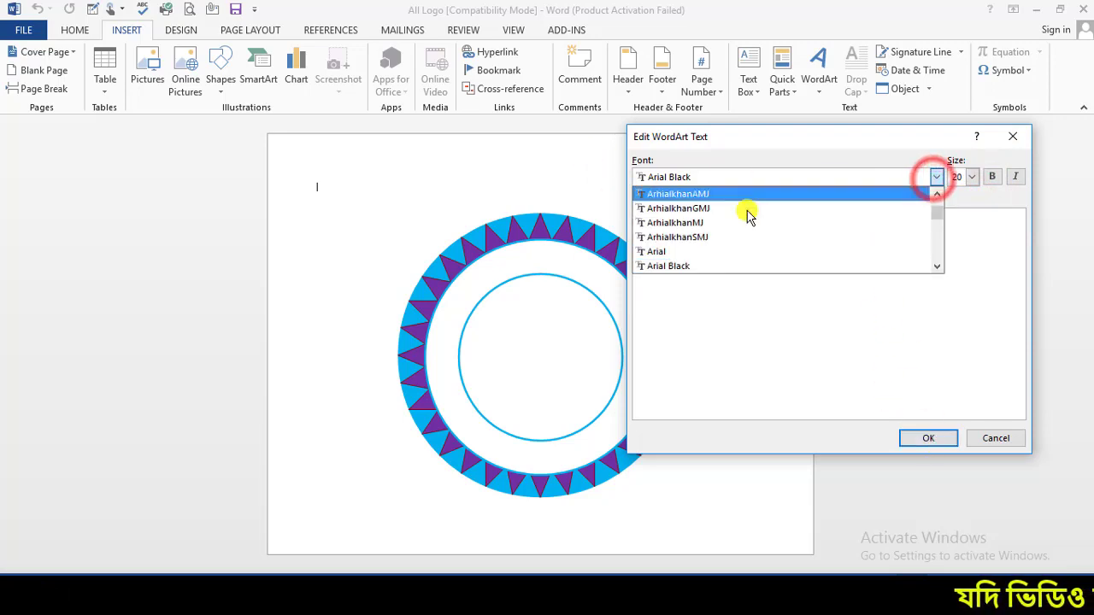
{"action": "left_click", "coordinate": [731, 328]}
{"action": "triple_click", "coordinate": [918, 233]}
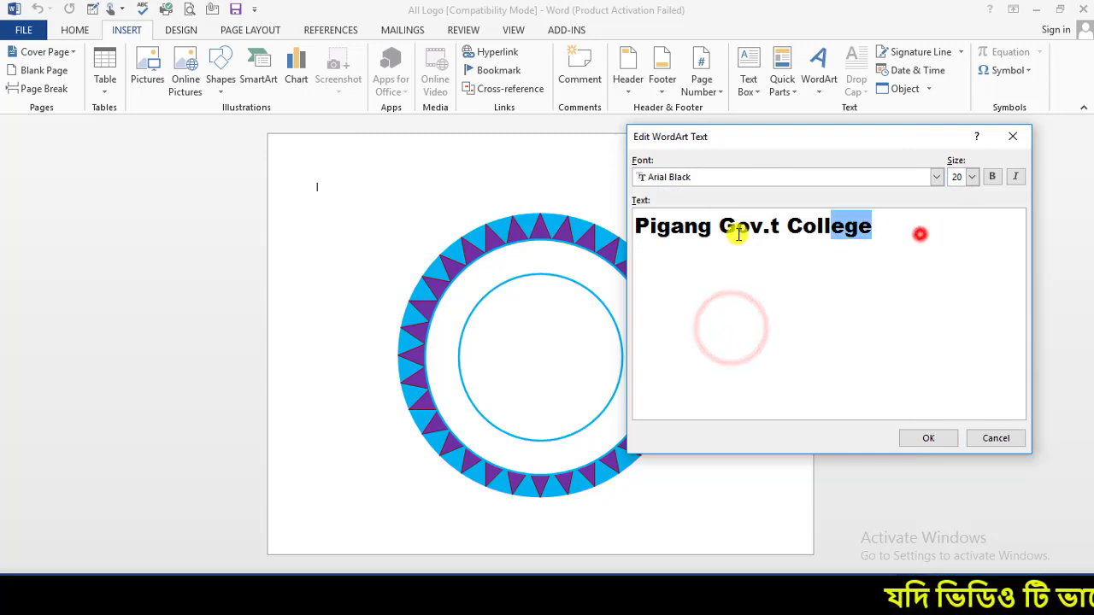
{"action": "left_click", "coordinate": [928, 439]}
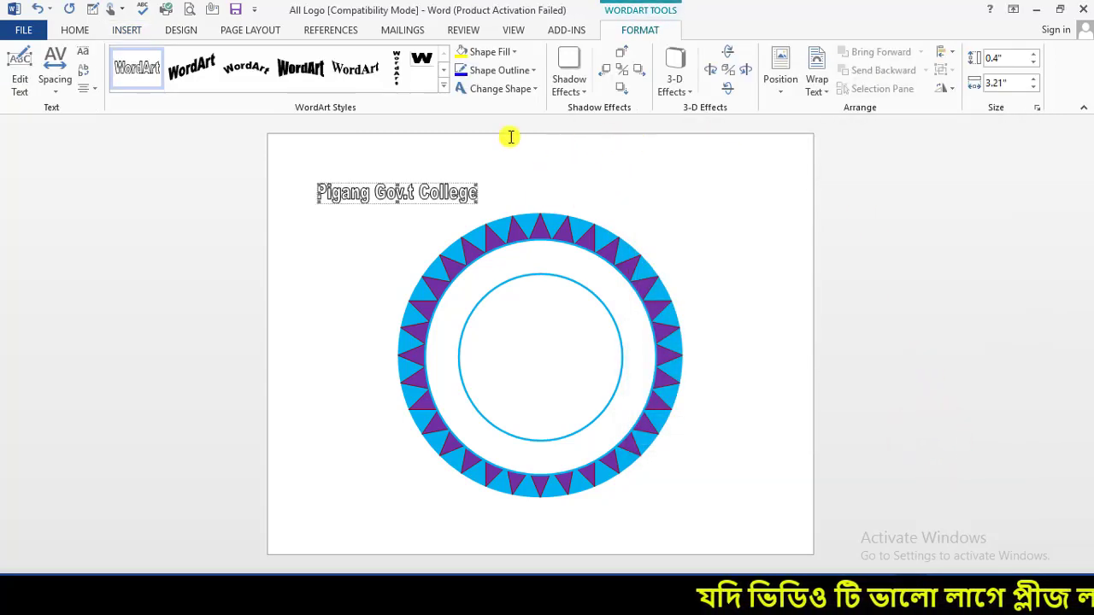
Step: Set the college-name WordArt's wrapping to In Front of Text
{"action": "left_click", "coordinate": [826, 91]}
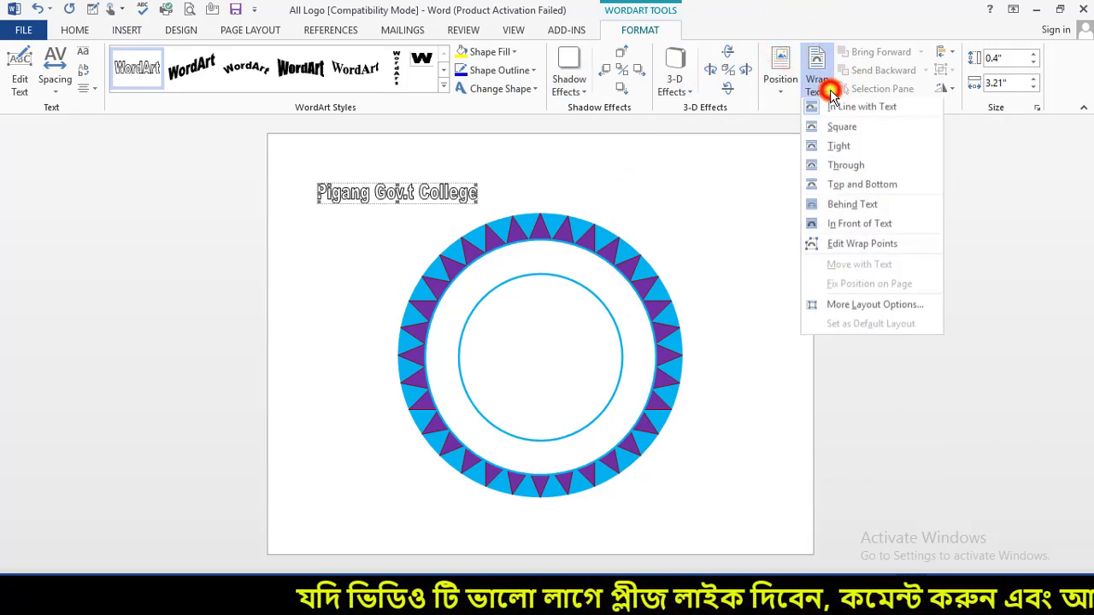
{"action": "left_click", "coordinate": [889, 228]}
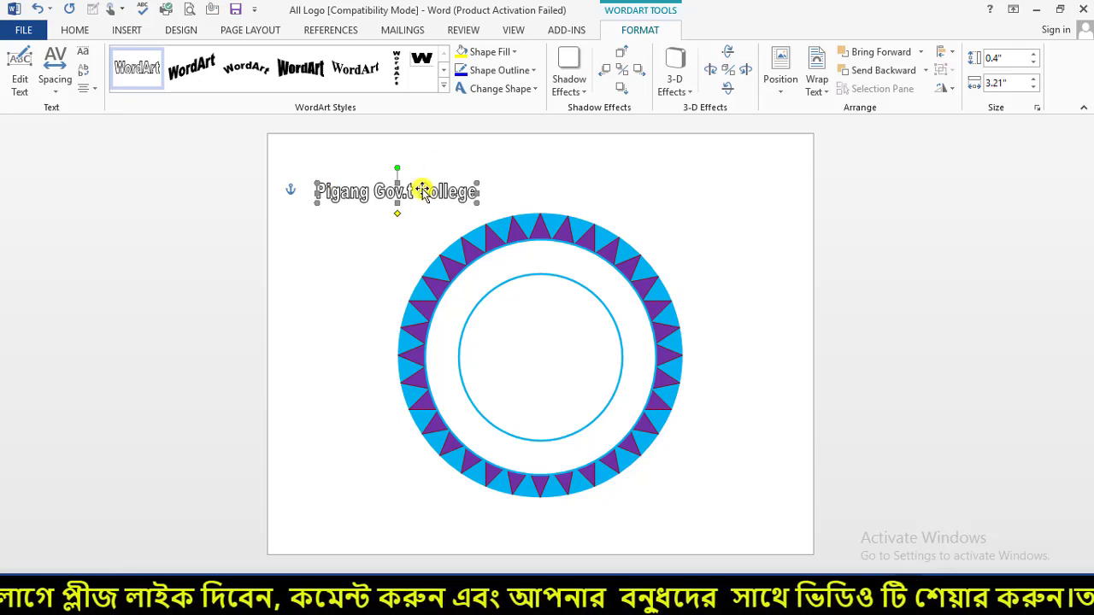
{"action": "left_click", "coordinate": [535, 88]}
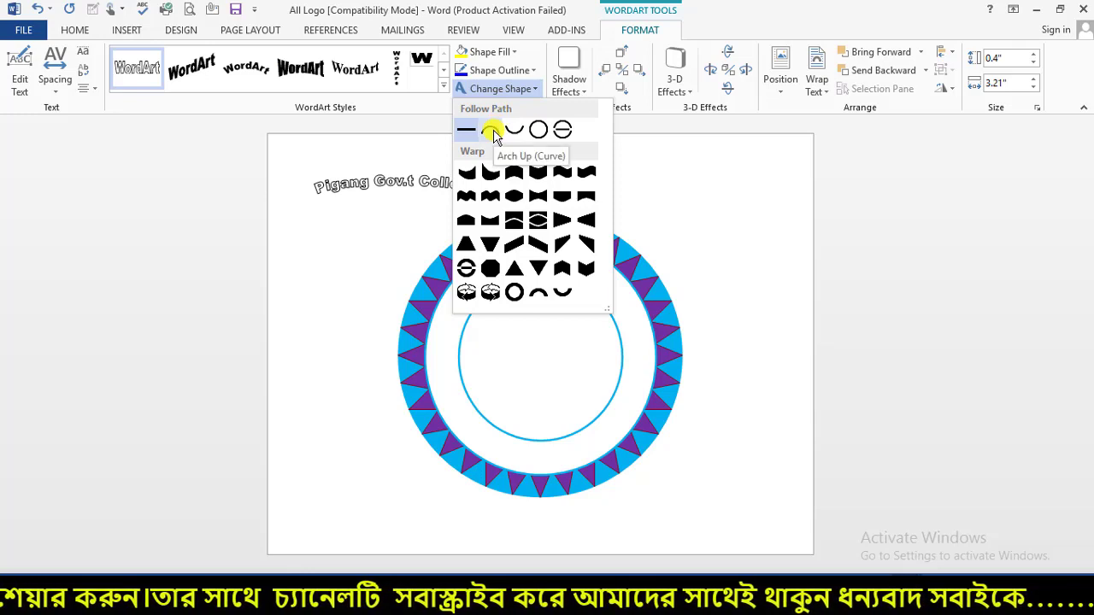
Step: Bend the college name into an upward arch and move it inside the ring
{"action": "left_click", "coordinate": [491, 131]}
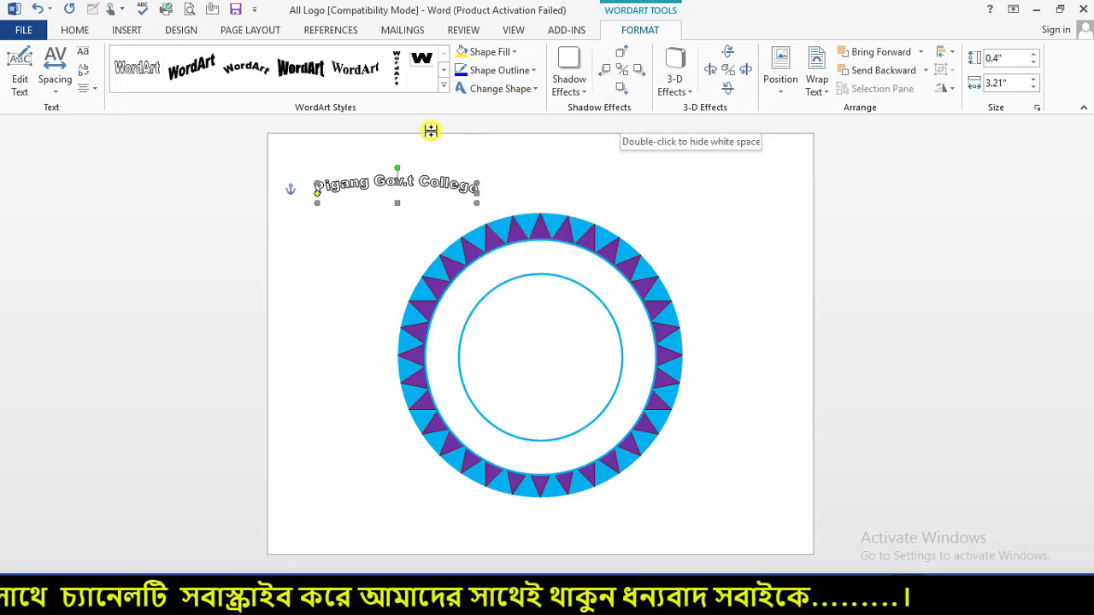
{"action": "left_click_drag", "start_coordinate": [416, 179], "coordinate": [562, 361]}
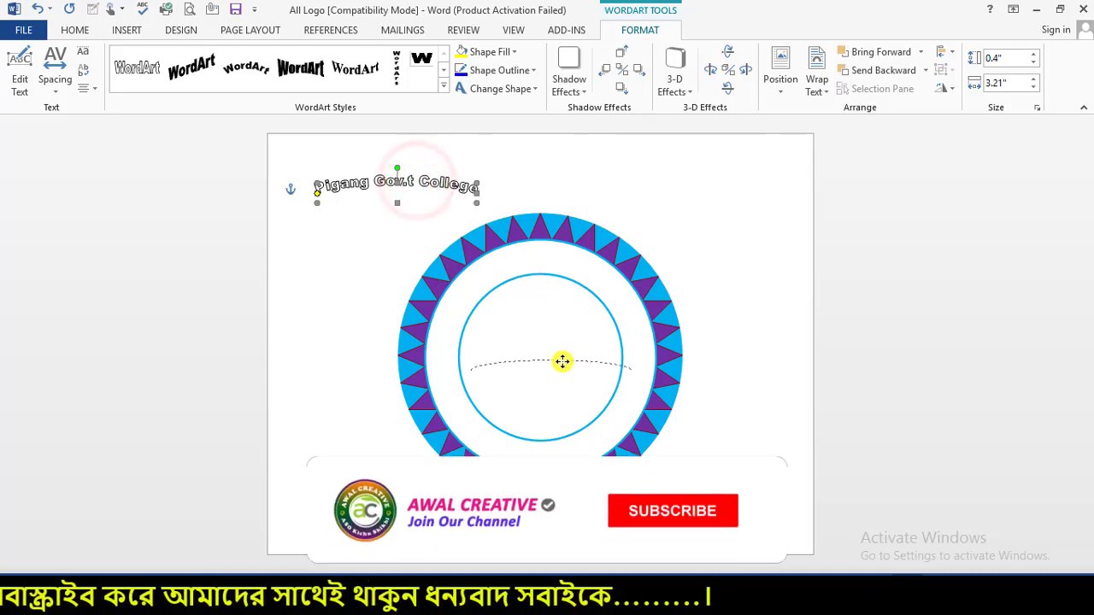
{"action": "left_click_drag", "start_coordinate": [562, 361], "coordinate": [531, 253]}
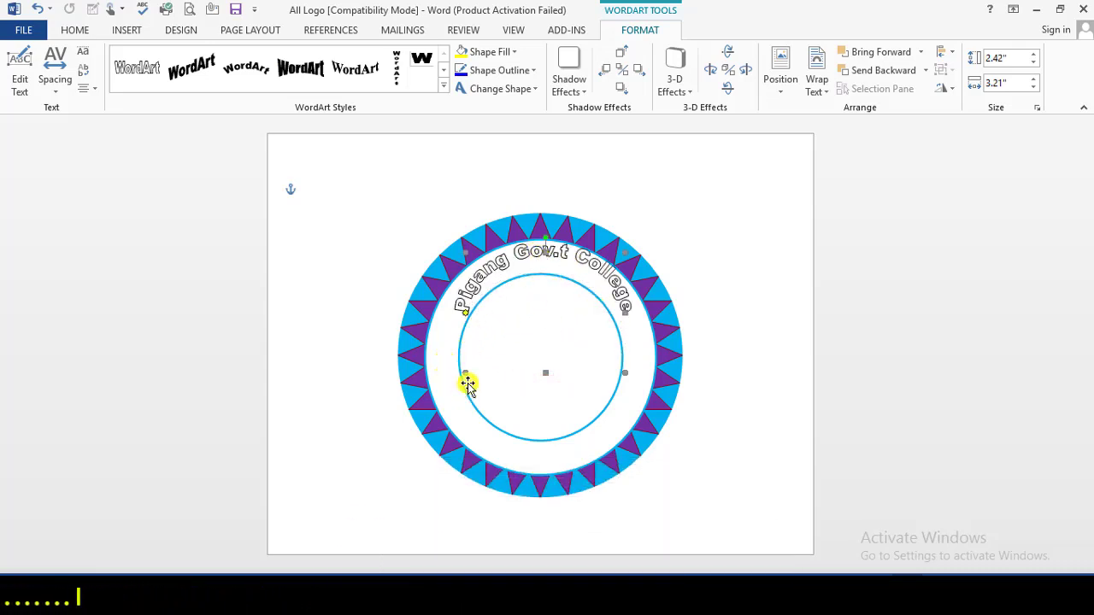
Step: Resize the arched name to 3.29 by 3.6 inches and nudge it centred along the ring's top
{"action": "left_click_drag", "start_coordinate": [547, 372], "coordinate": [546, 412]}
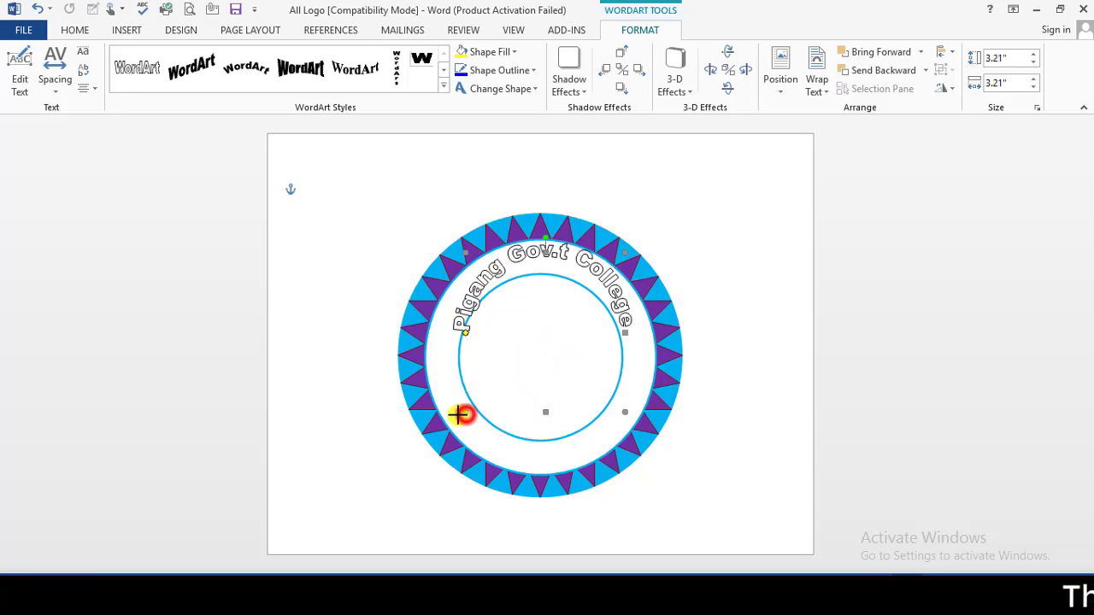
{"action": "left_click_drag", "start_coordinate": [460, 414], "coordinate": [446, 416]}
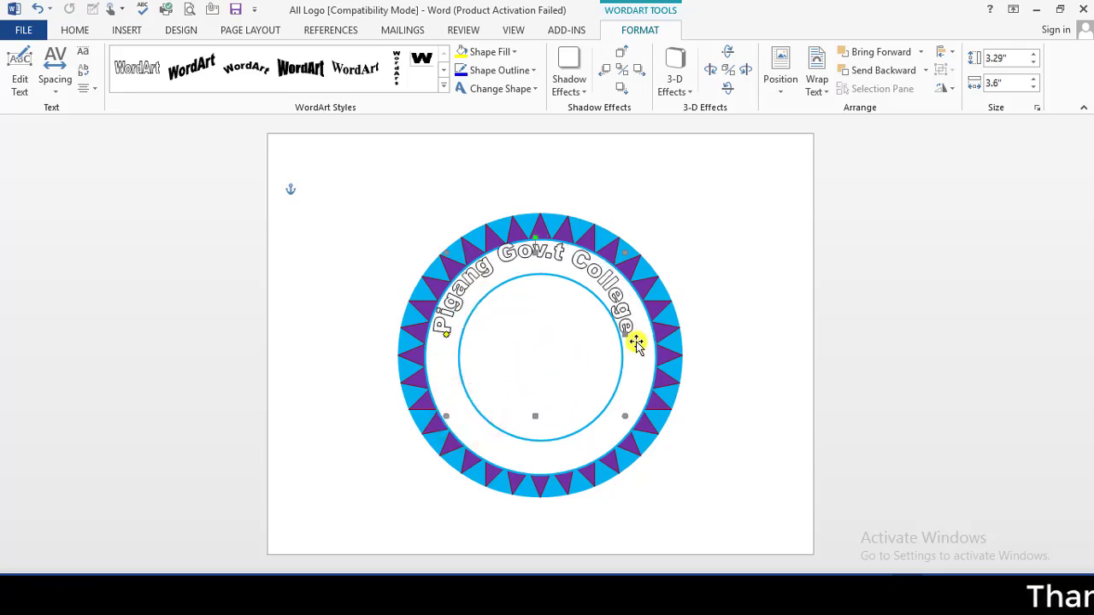
{"action": "key", "text": "Down"}
{"action": "key", "text": "Right"}
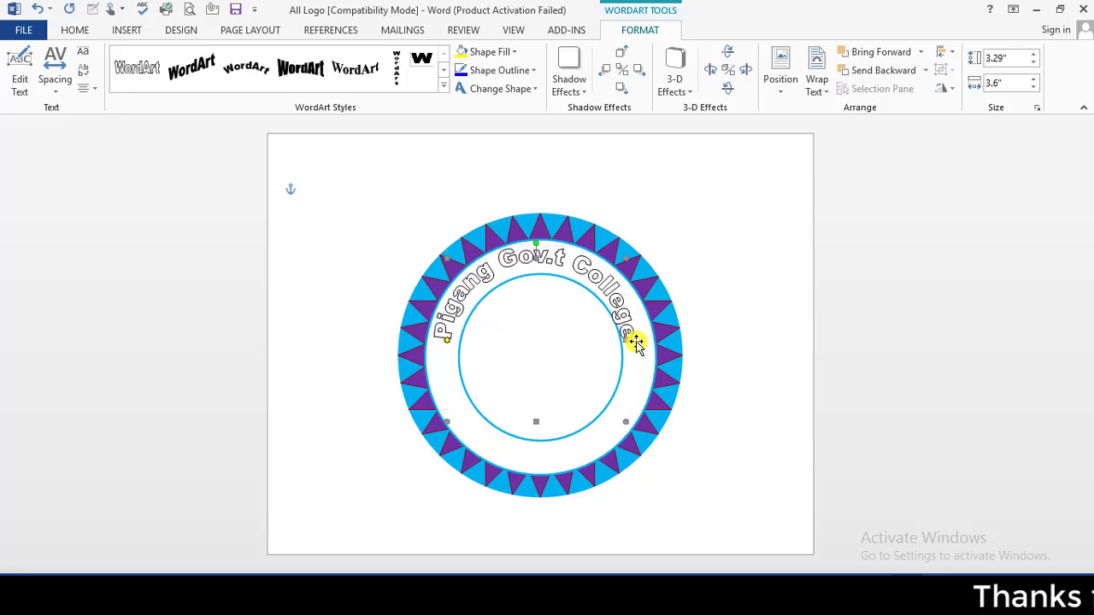
{"action": "key", "text": "Right"}
{"action": "key", "text": "Right"}
{"action": "key", "text": "Right"}
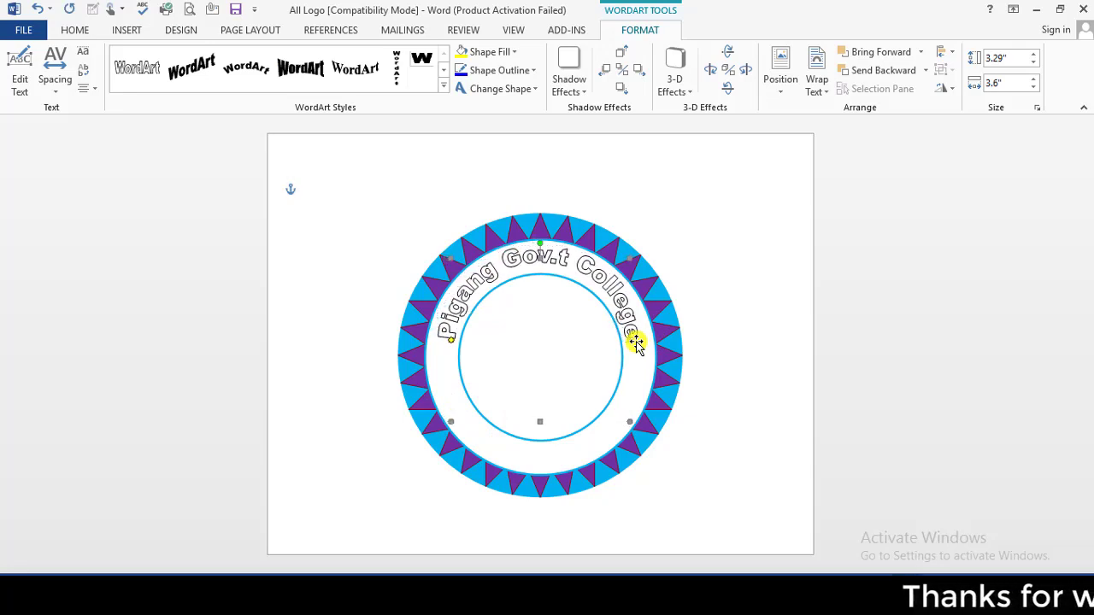
{"action": "key", "text": "Right"}
{"action": "key", "text": "Left"}
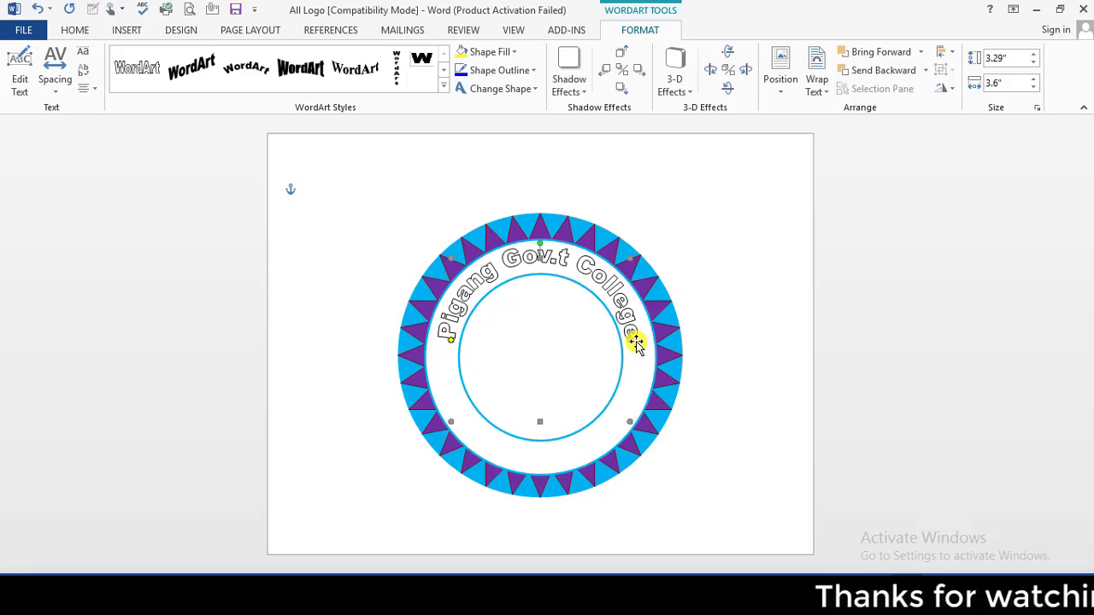
Step: Fill the curved college name with black and remove its outline
{"action": "left_click", "coordinate": [514, 51]}
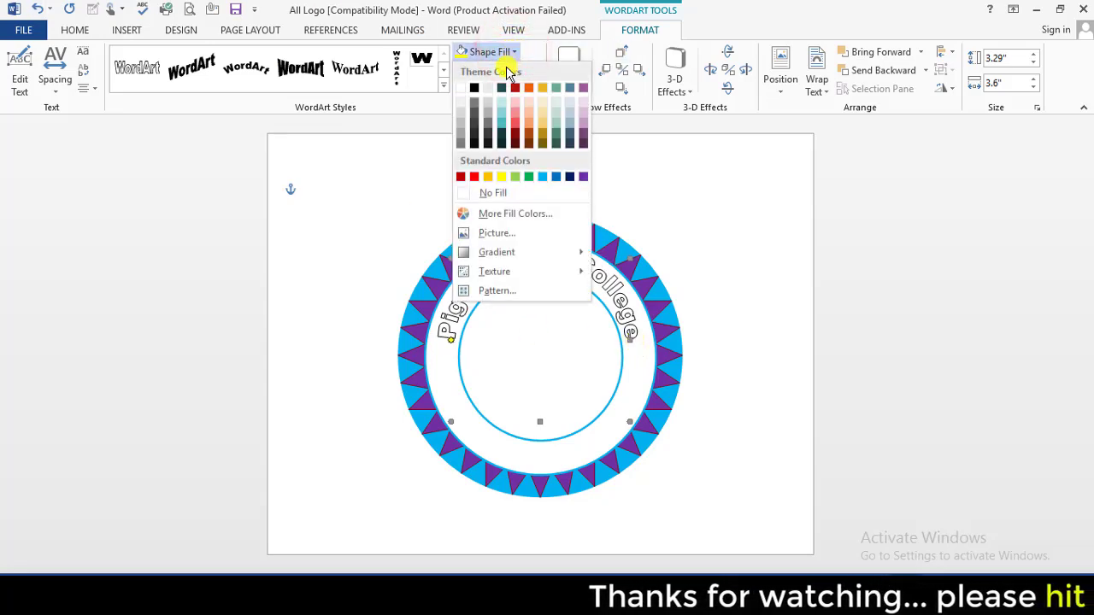
{"action": "left_click", "coordinate": [476, 96]}
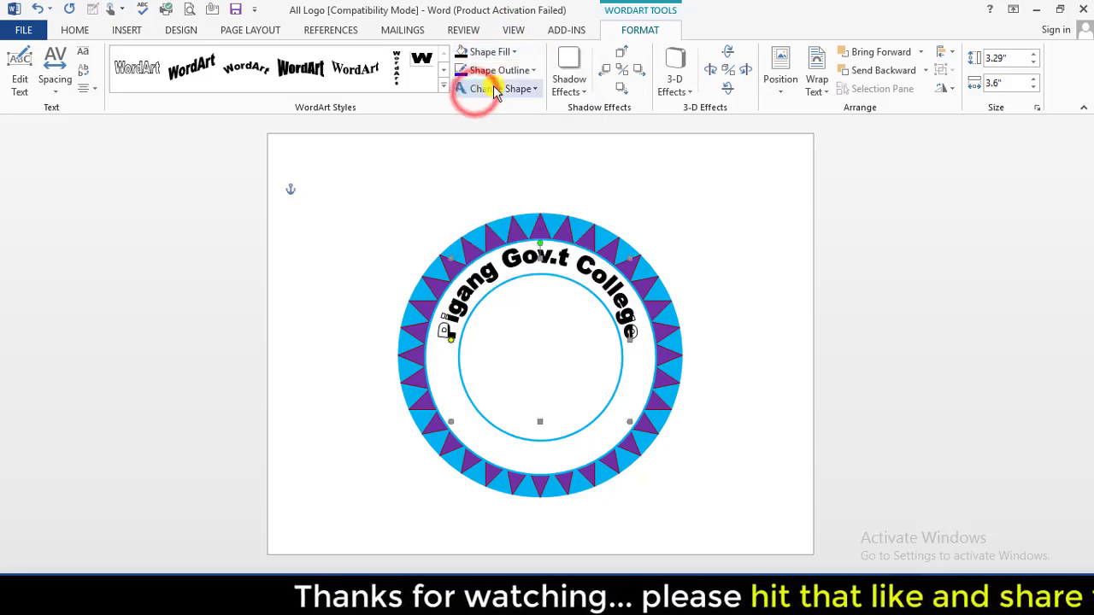
{"action": "left_click", "coordinate": [532, 71]}
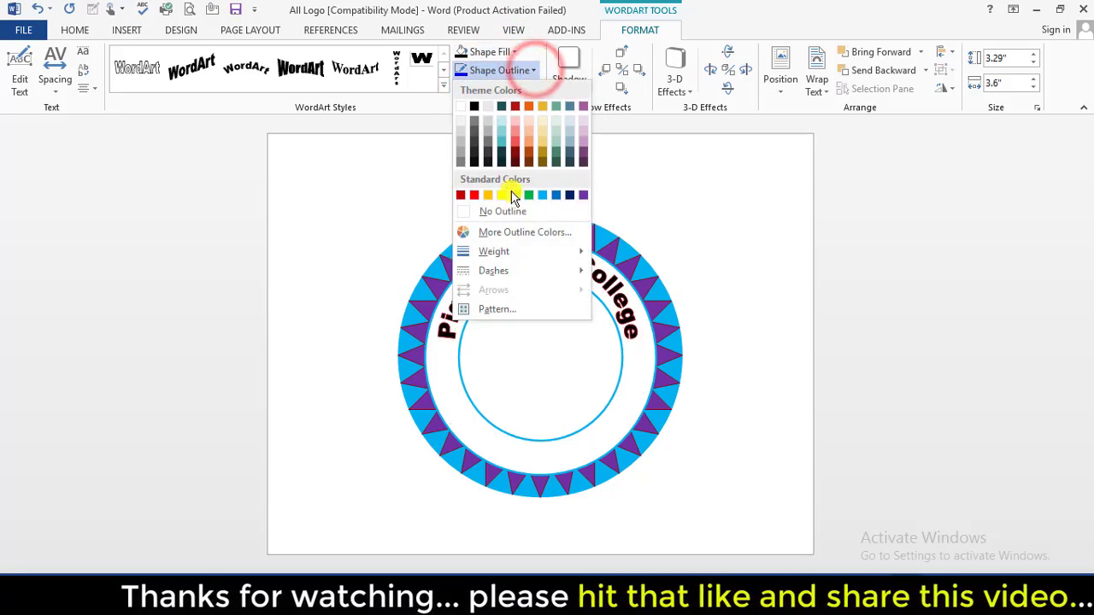
{"action": "left_click", "coordinate": [504, 212]}
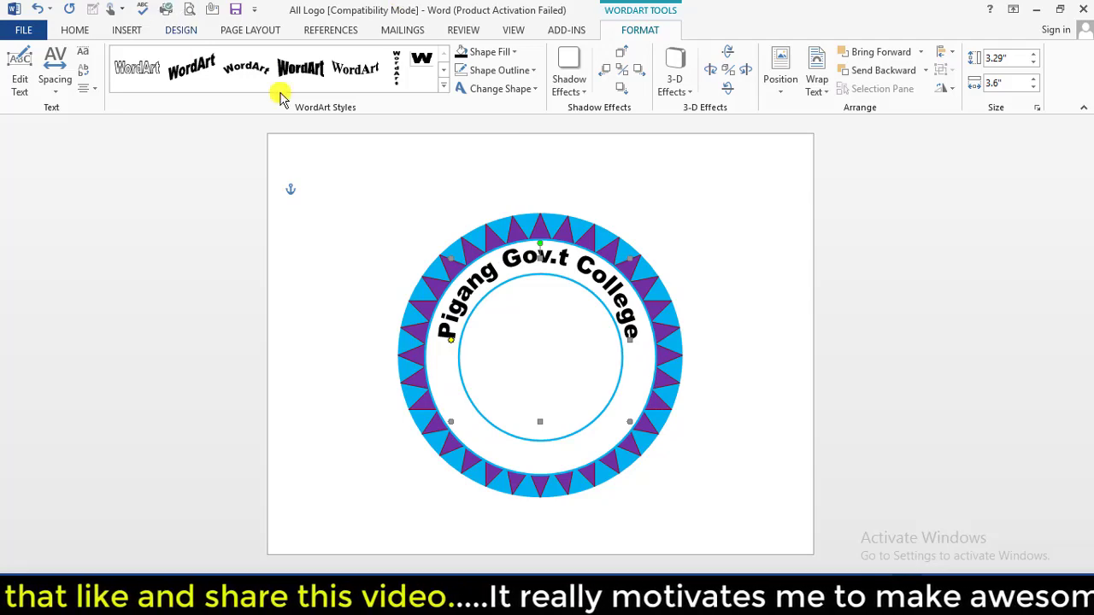
{"action": "left_click", "coordinate": [521, 254]}
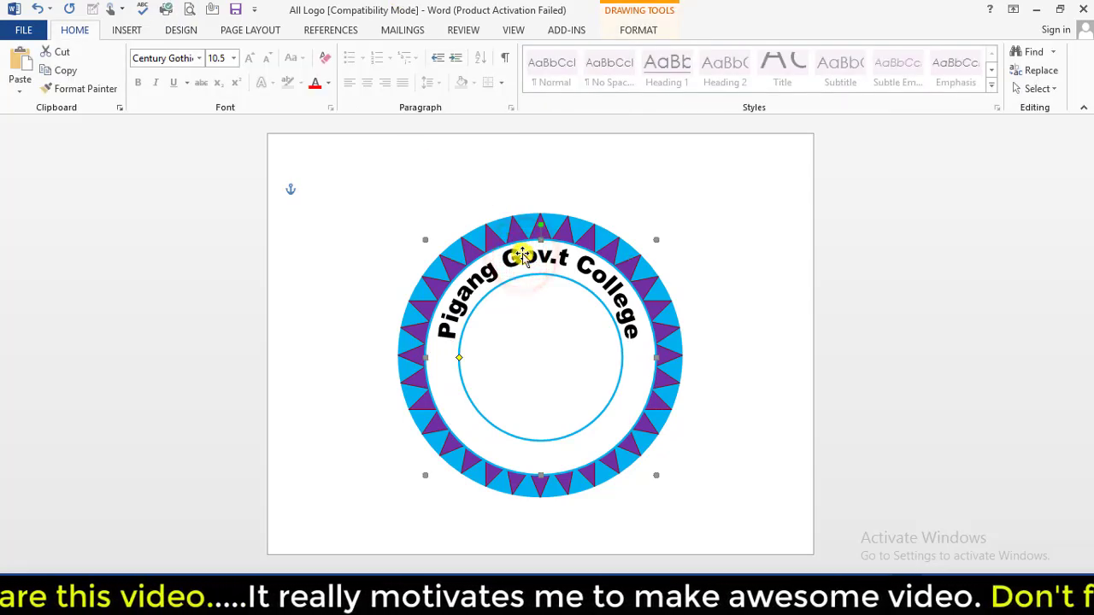
{"action": "left_click", "coordinate": [120, 39]}
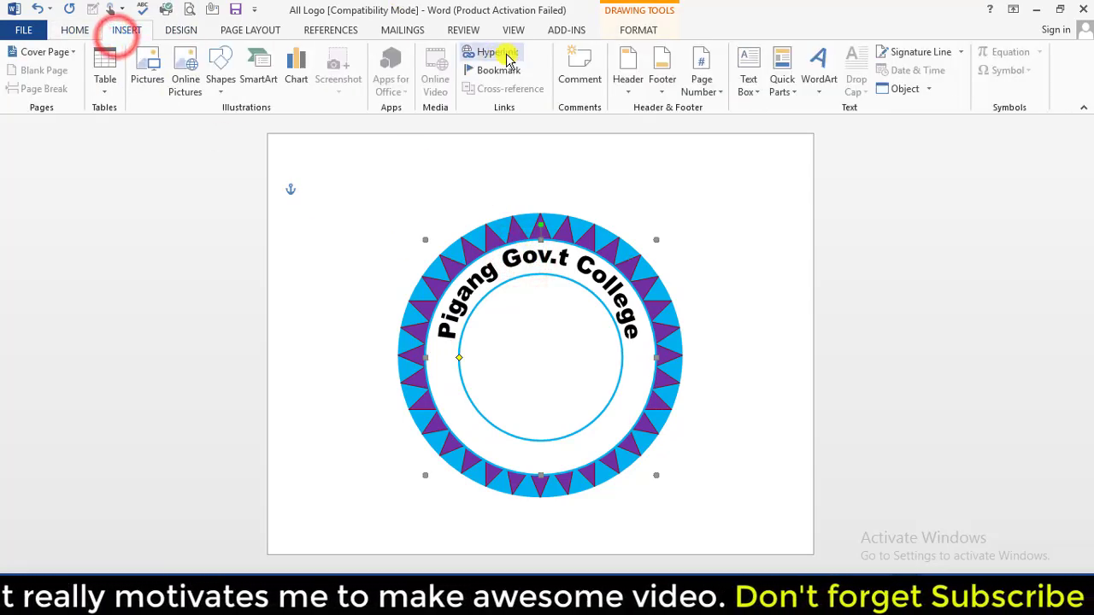
Step: Add a second style-1 WordArt reading 'Pigang,Thakurgaon' at size 20
{"action": "left_click", "coordinate": [822, 97]}
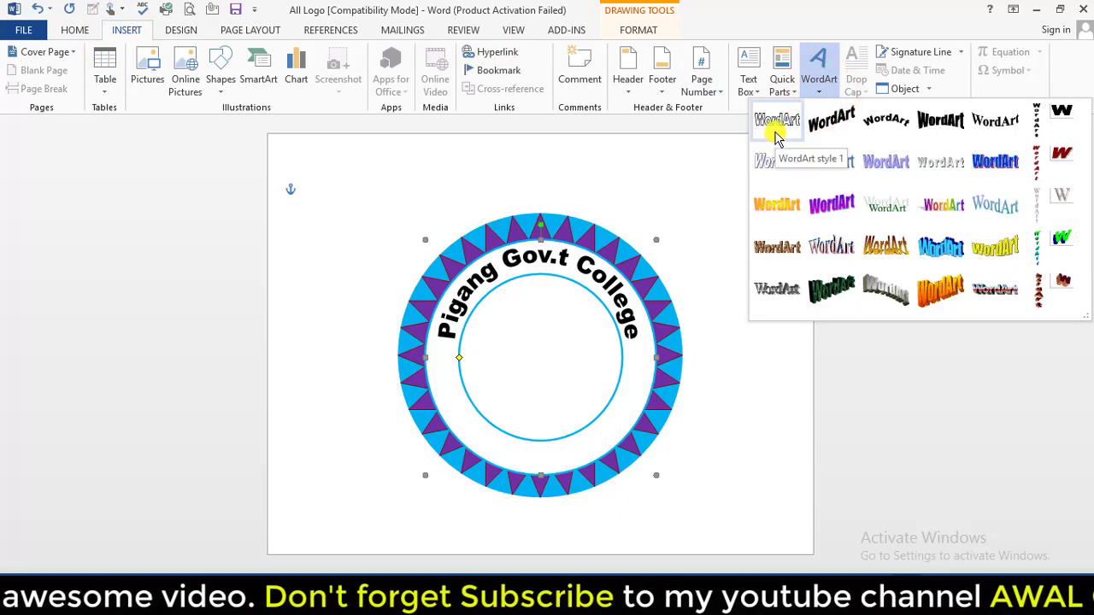
{"action": "left_click", "coordinate": [776, 135]}
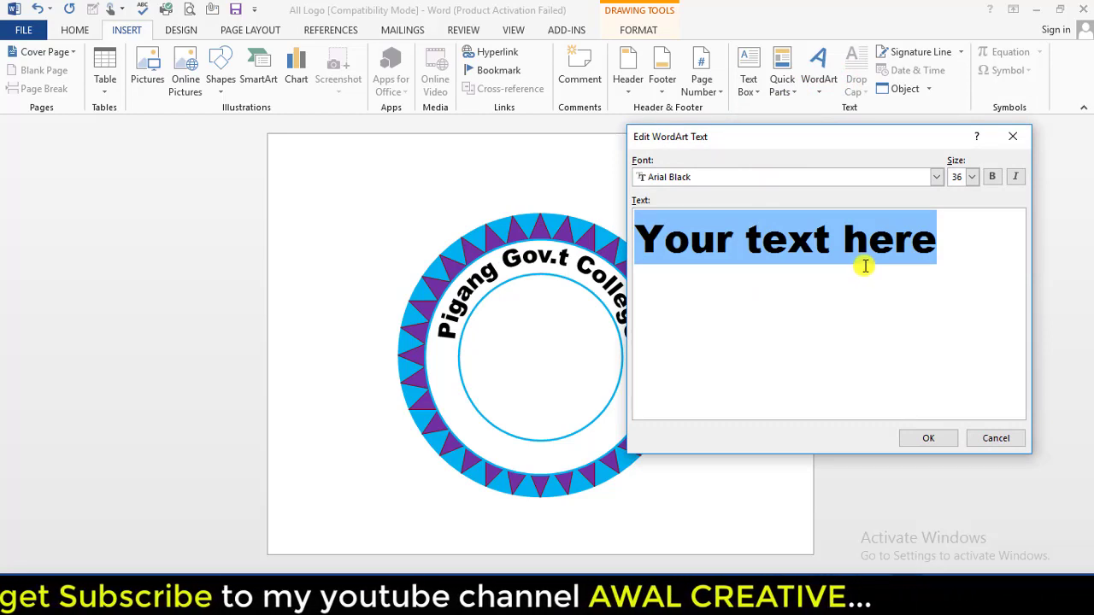
{"action": "type", "text": "Pi"}
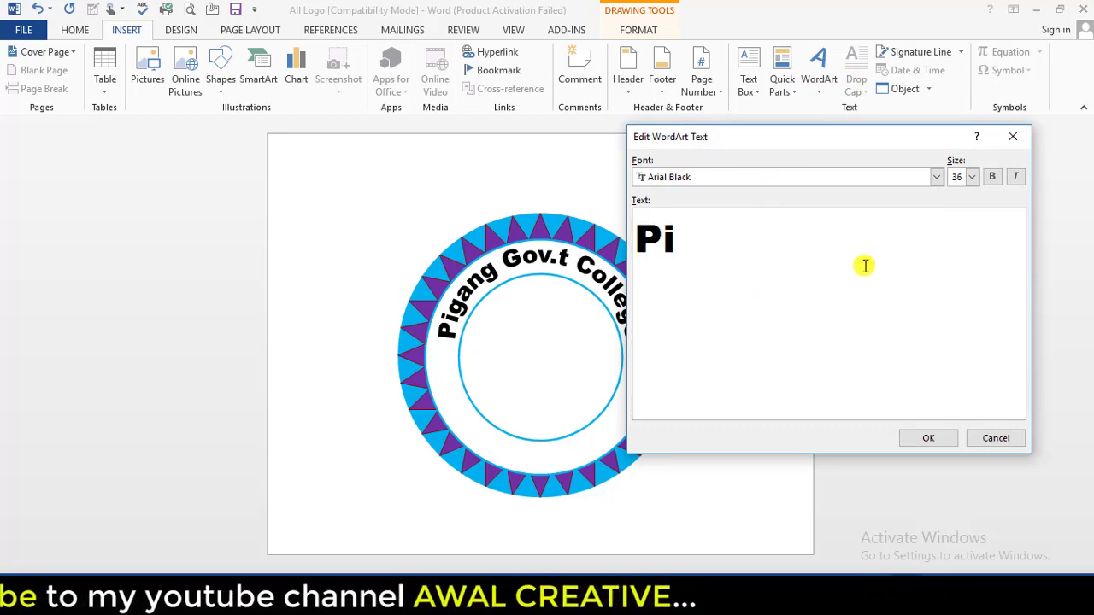
{"action": "type", "text": "ganj"}
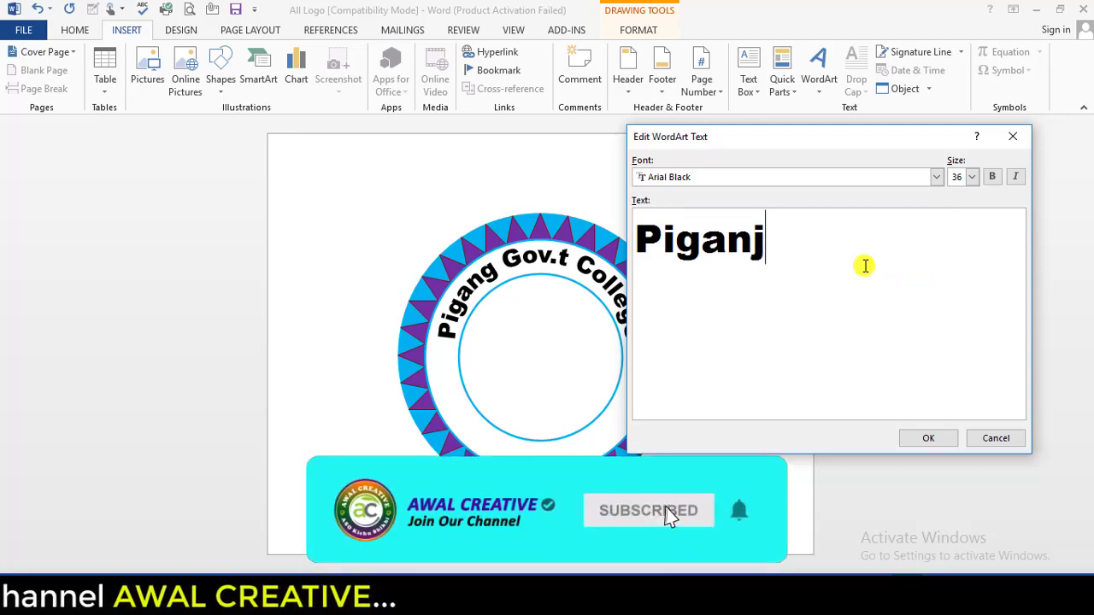
{"action": "key", "text": "BackSpace"}
{"action": "type", "text": "g,Thakurgaon"}
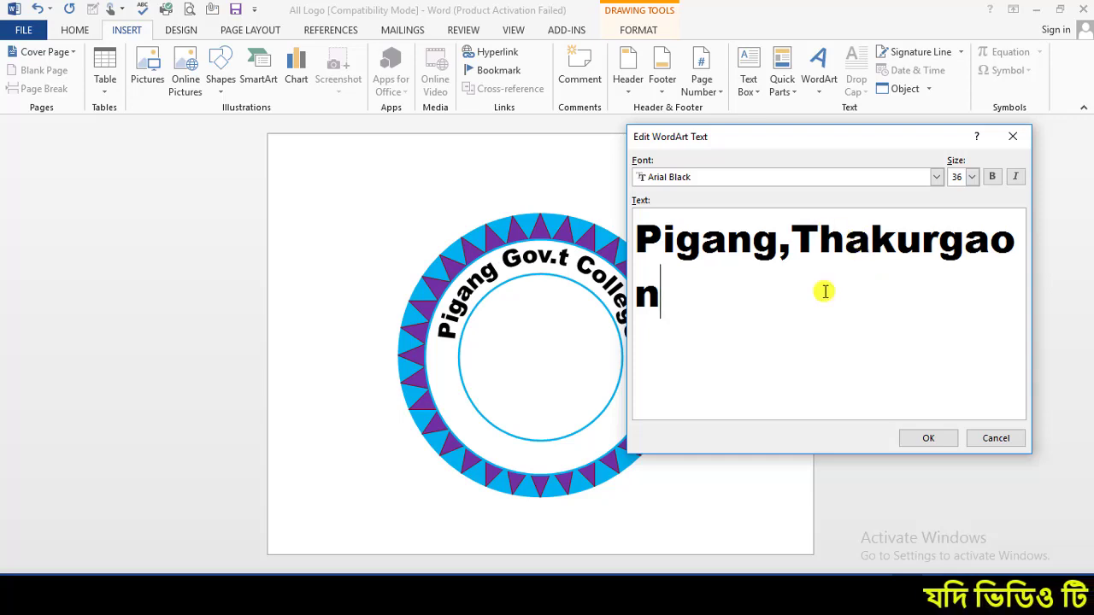
{"action": "left_click_drag", "start_coordinate": [692, 309], "coordinate": [639, 223]}
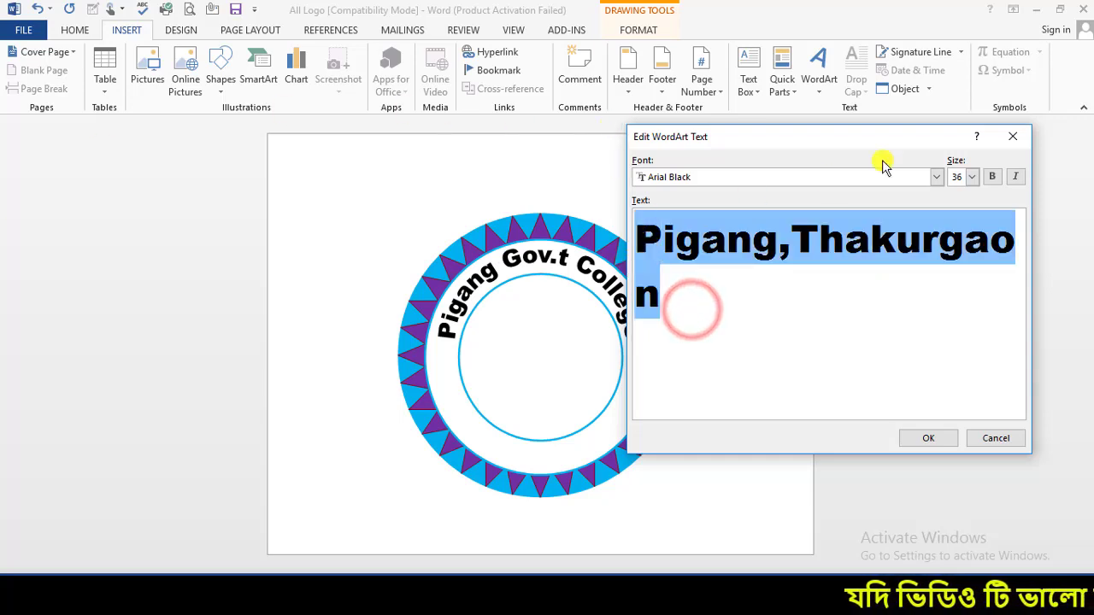
{"action": "left_click", "coordinate": [972, 177]}
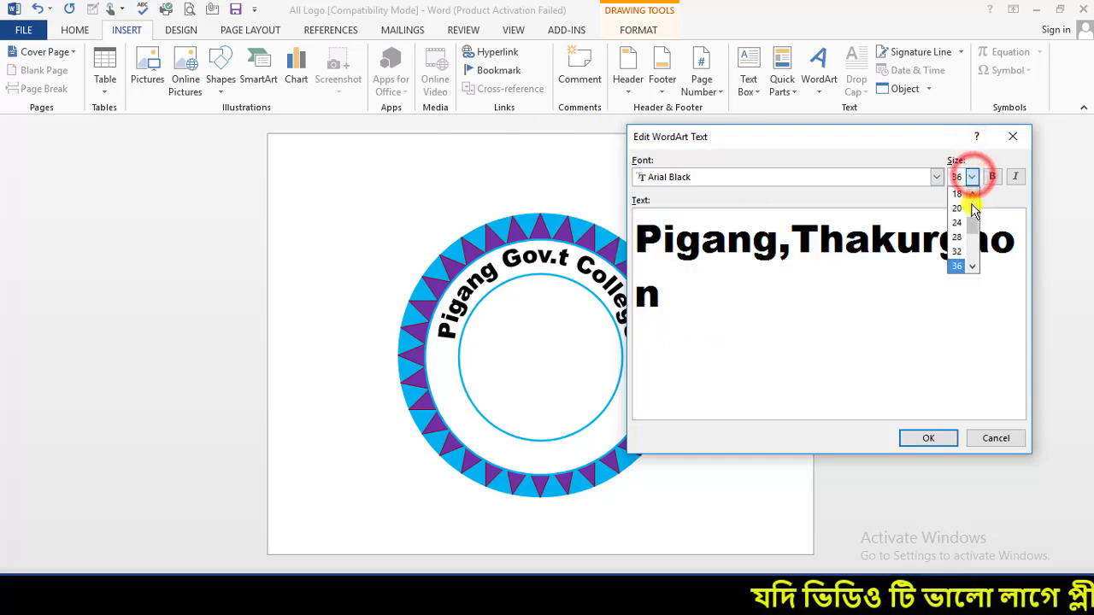
{"action": "left_click", "coordinate": [961, 208]}
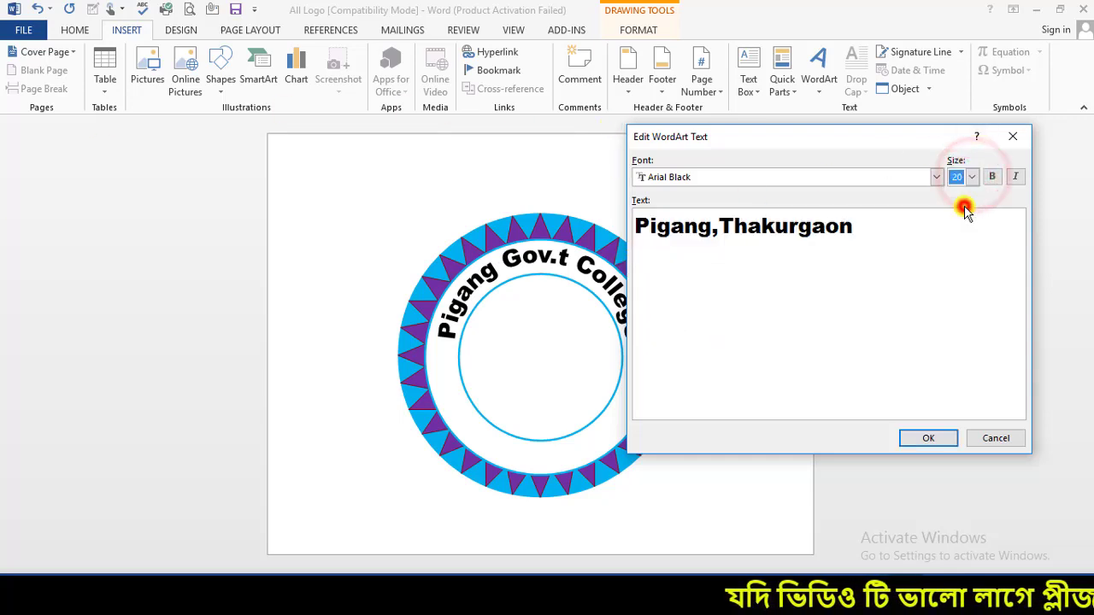
{"action": "left_click", "coordinate": [929, 438]}
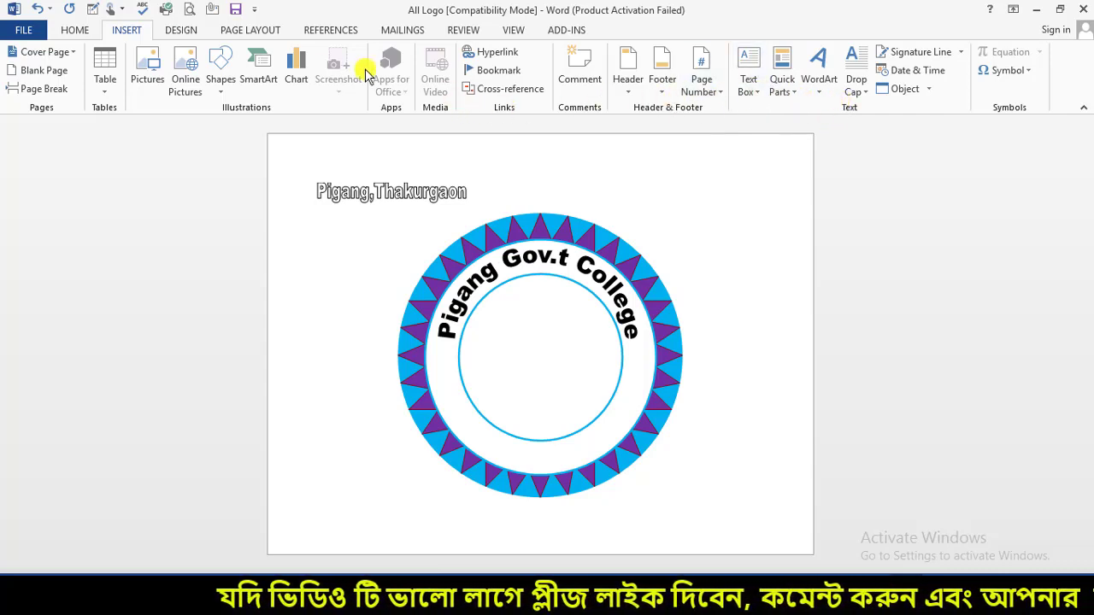
Step: Set the Pigang,Thakurgaon WordArt's wrapping to In Front of Text
{"action": "left_click", "coordinate": [400, 190]}
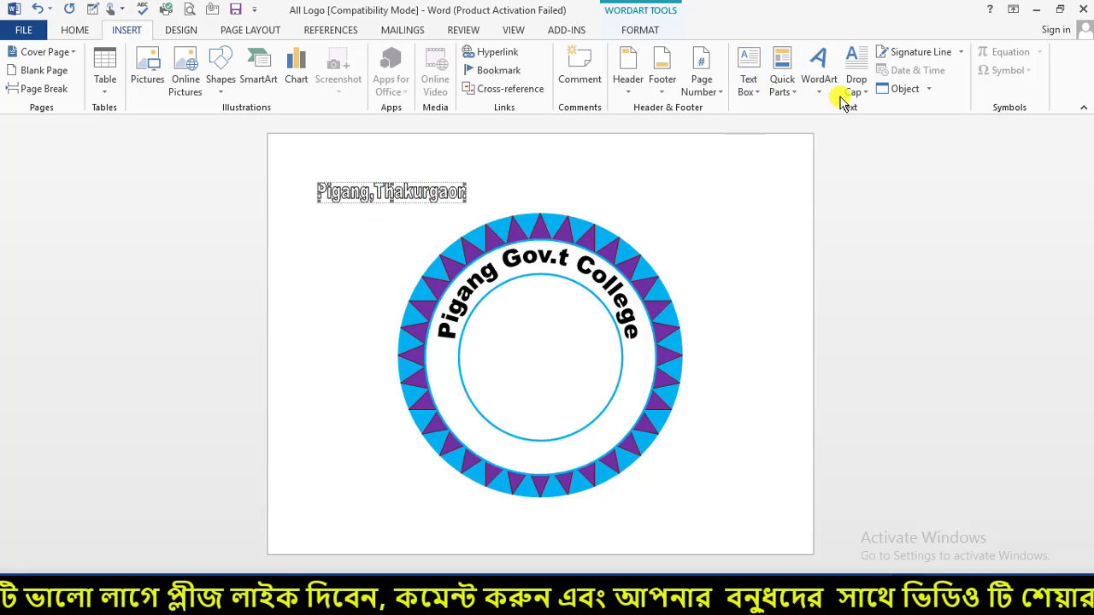
{"action": "left_click", "coordinate": [760, 99]}
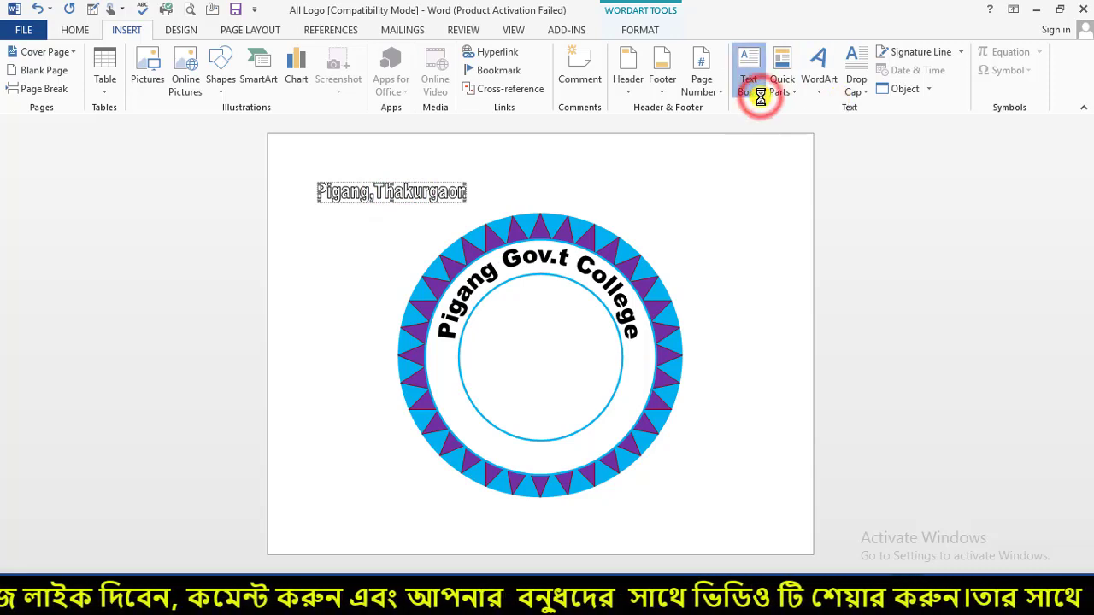
{"action": "left_click", "coordinate": [652, 170]}
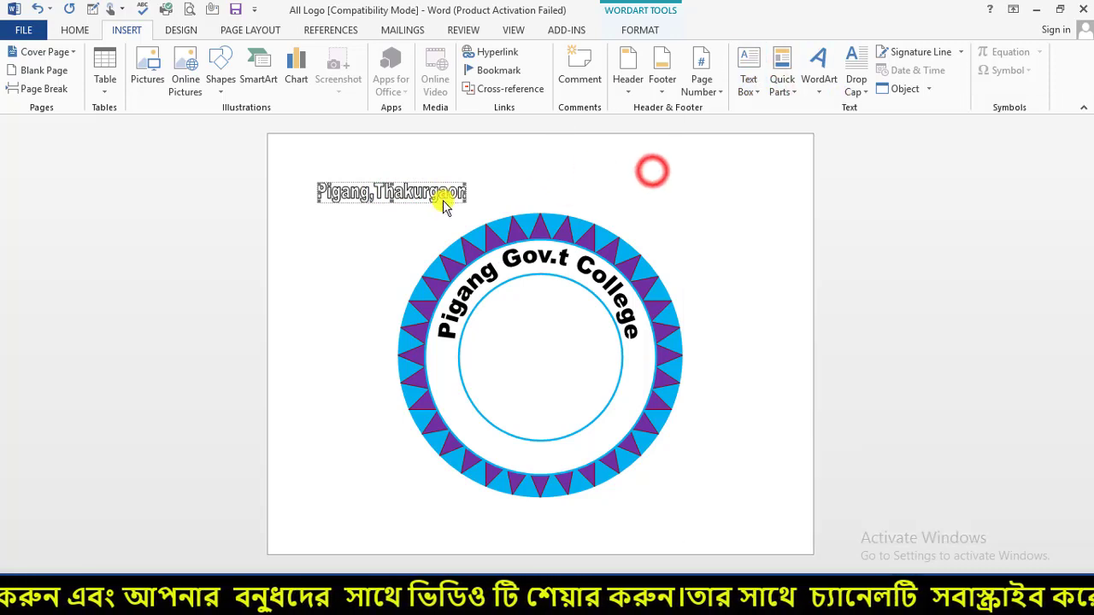
{"action": "left_click", "coordinate": [632, 31]}
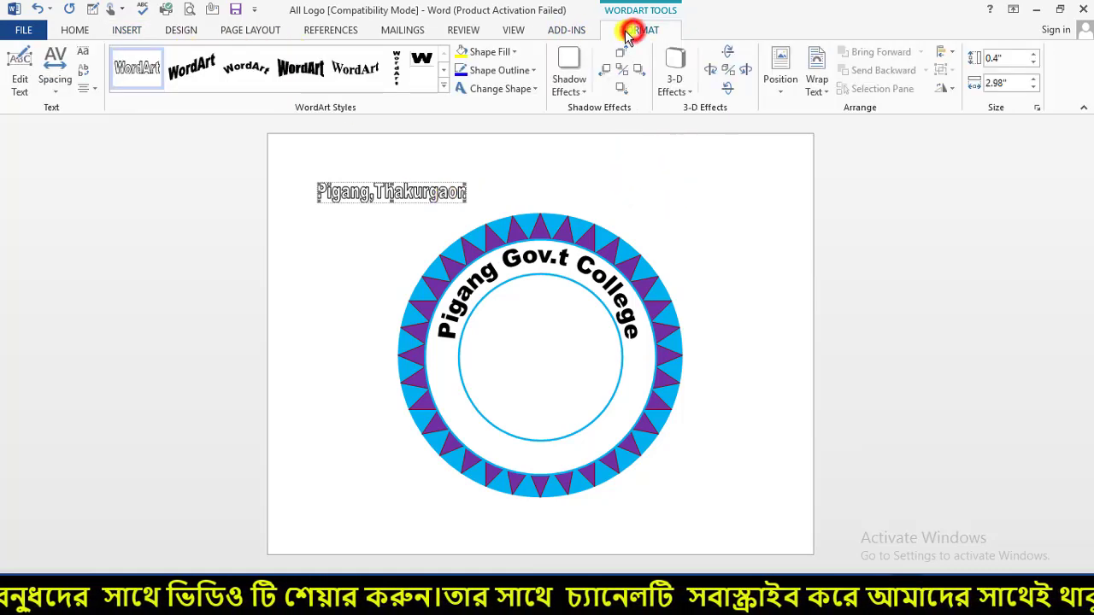
{"action": "left_click", "coordinate": [822, 92]}
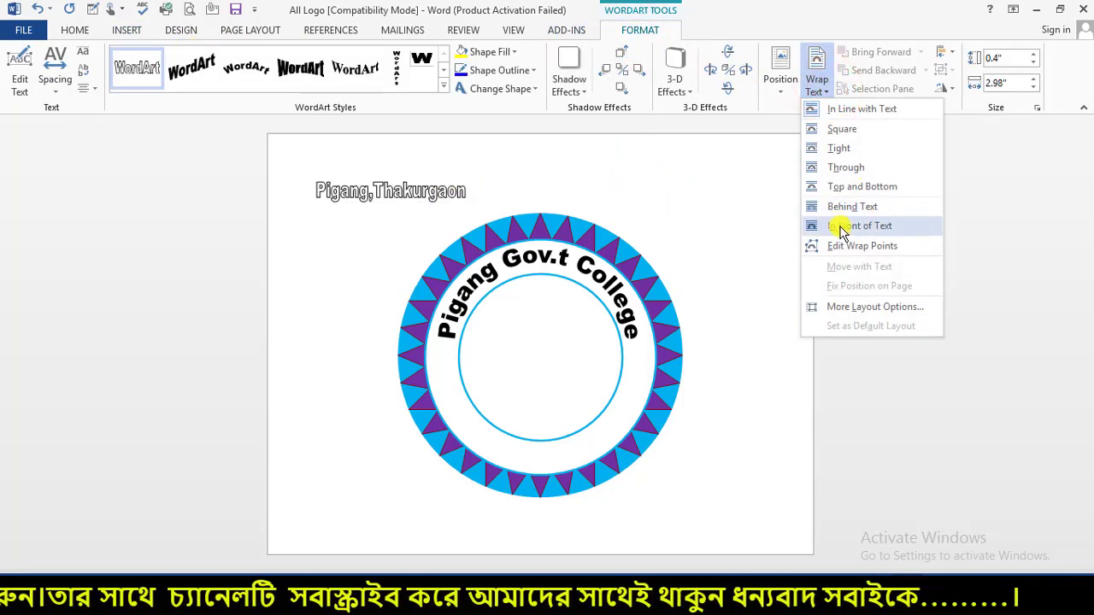
{"action": "left_click", "coordinate": [903, 227]}
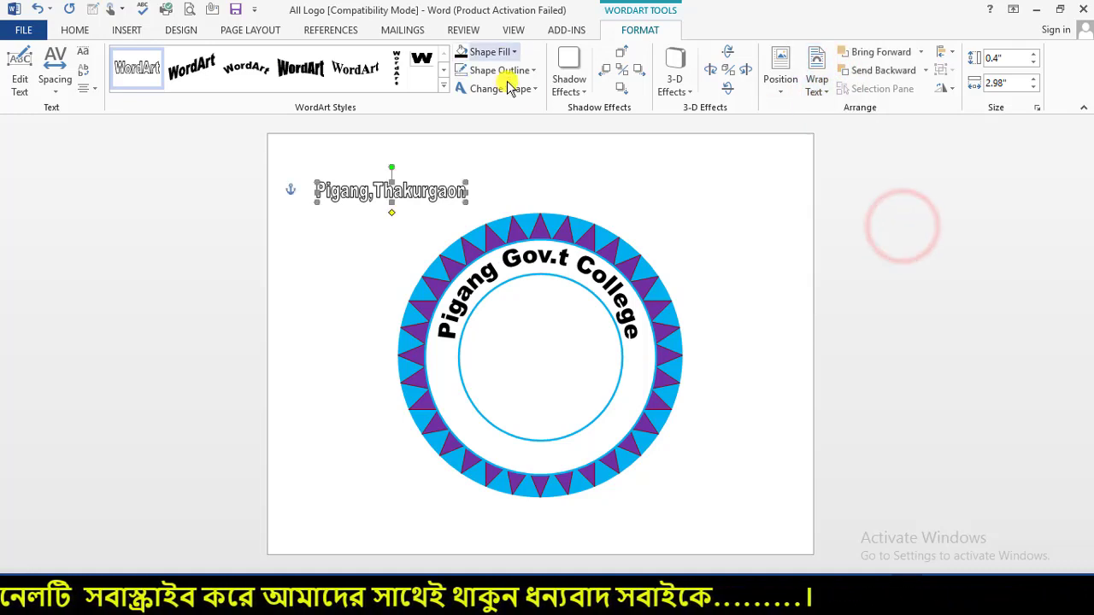
{"action": "left_click", "coordinate": [536, 91]}
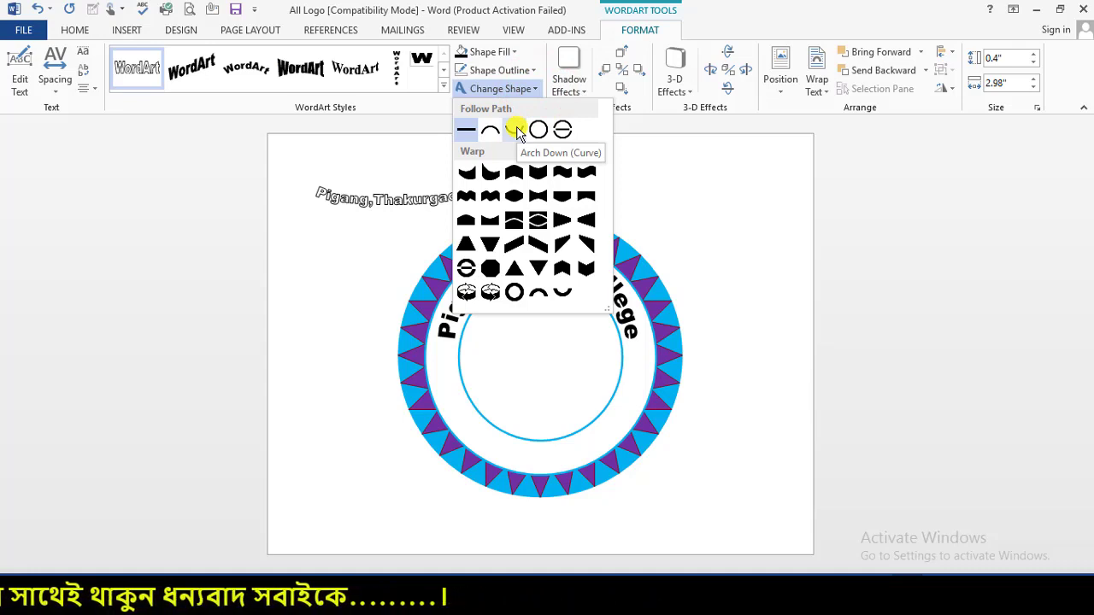
Step: Bend the location text into a downward arch and move it to the ring's bottom
{"action": "left_click", "coordinate": [516, 130]}
{"action": "mouse_move", "coordinate": [415, 199]}
{"action": "left_mouse_down"}
{"action": "mouse_move", "coordinate": [563, 366]}
{"action": "mouse_move", "coordinate": [555, 444]}
{"action": "mouse_move", "coordinate": [534, 432]}
{"action": "mouse_move", "coordinate": [542, 323]}
{"action": "left_mouse_up"}
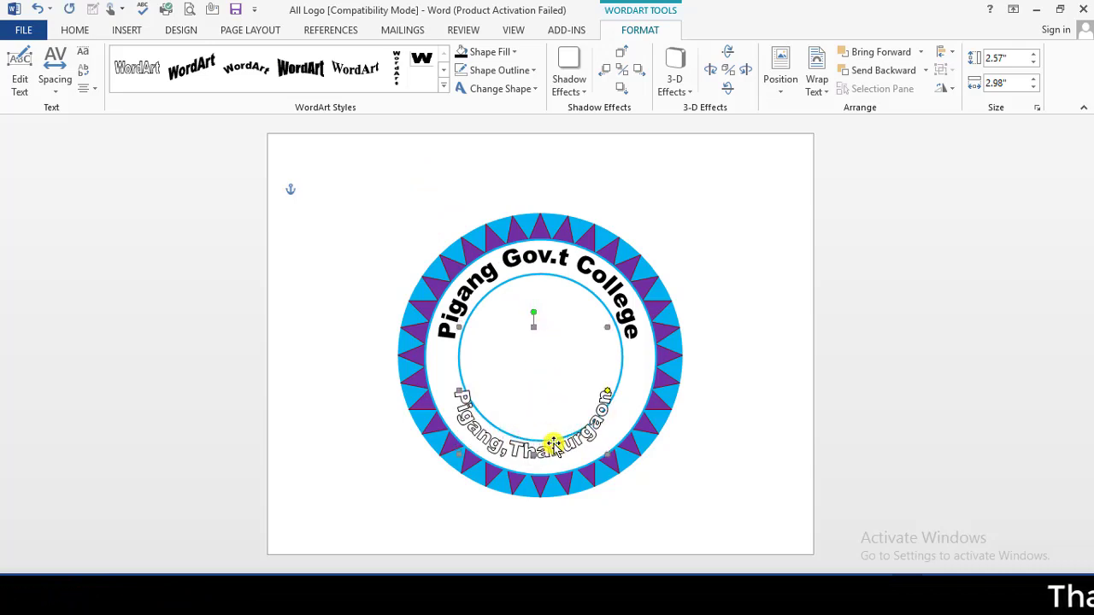
{"action": "left_click_drag", "start_coordinate": [554, 445], "coordinate": [554, 452]}
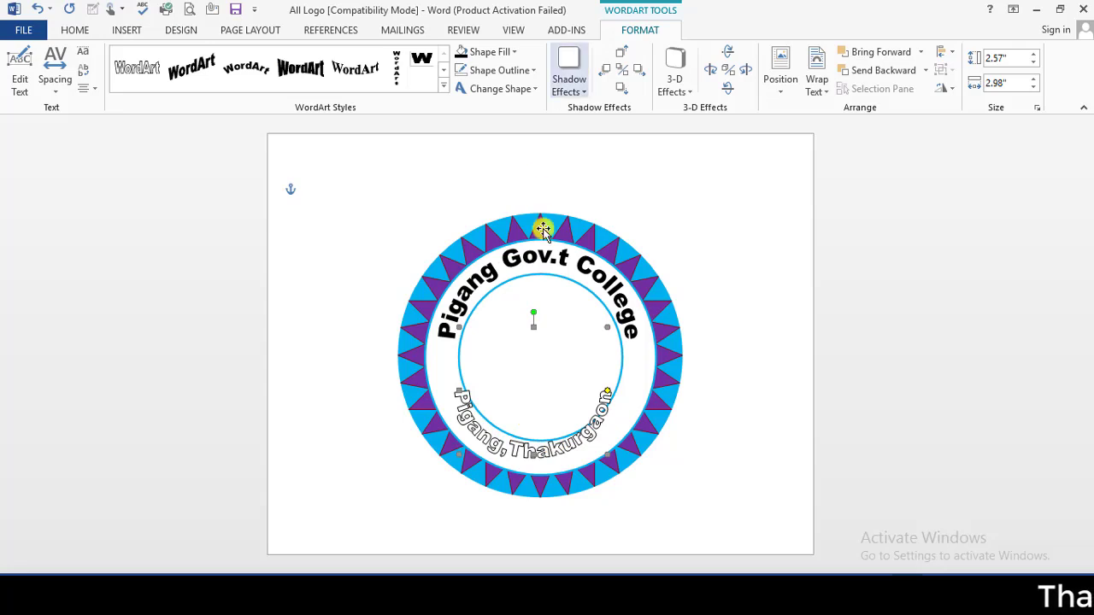
Step: Loosen its letter spacing, widen it to 3.6 inches, and nudge it evenly into place
{"action": "left_click", "coordinate": [67, 90]}
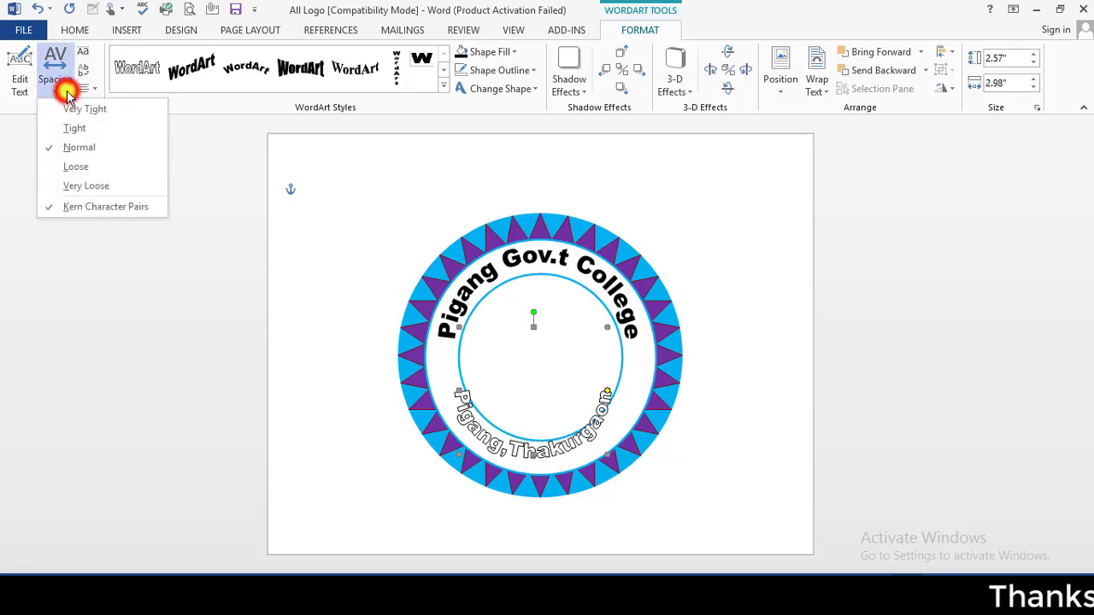
{"action": "left_click", "coordinate": [85, 166]}
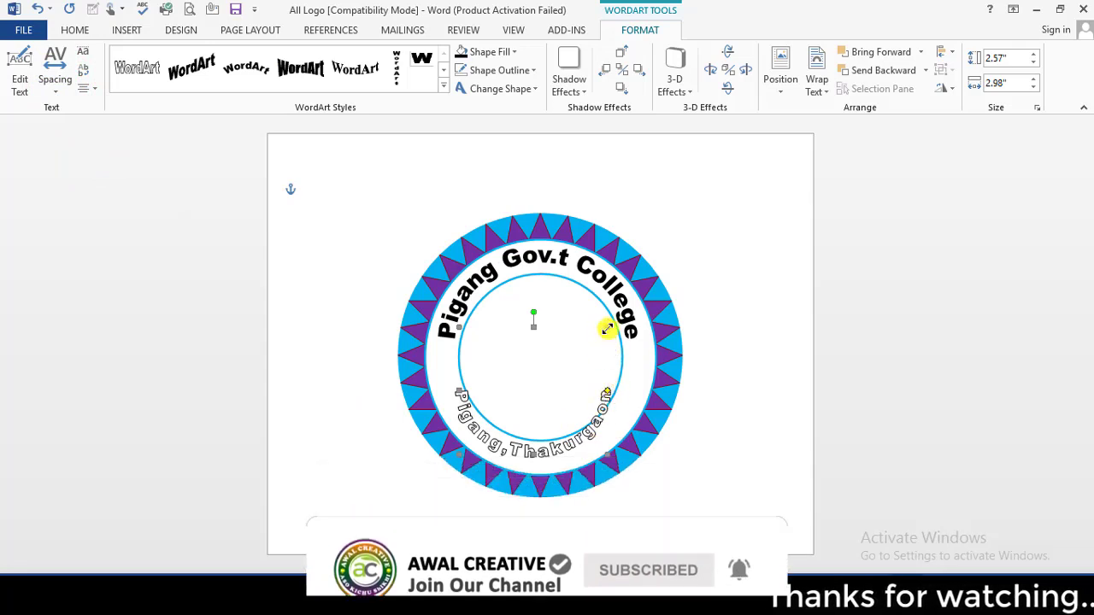
{"action": "mouse_move", "coordinate": [607, 327]}
{"action": "left_mouse_down"}
{"action": "mouse_move", "coordinate": [636, 334]}
{"action": "mouse_move", "coordinate": [629, 322]}
{"action": "left_mouse_up"}
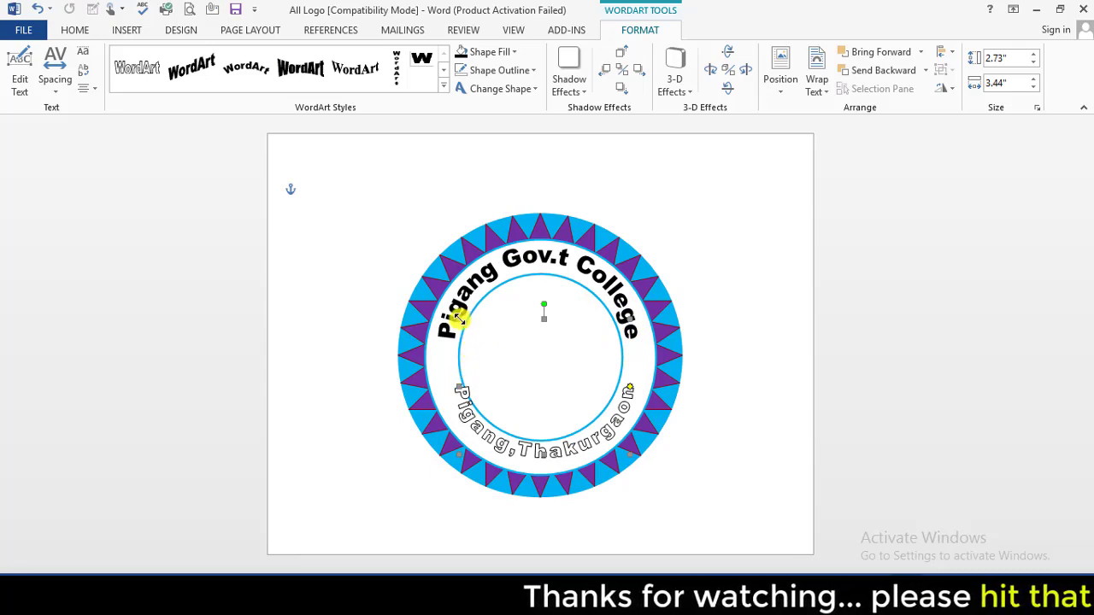
{"action": "left_click_drag", "start_coordinate": [458, 318], "coordinate": [452, 314]}
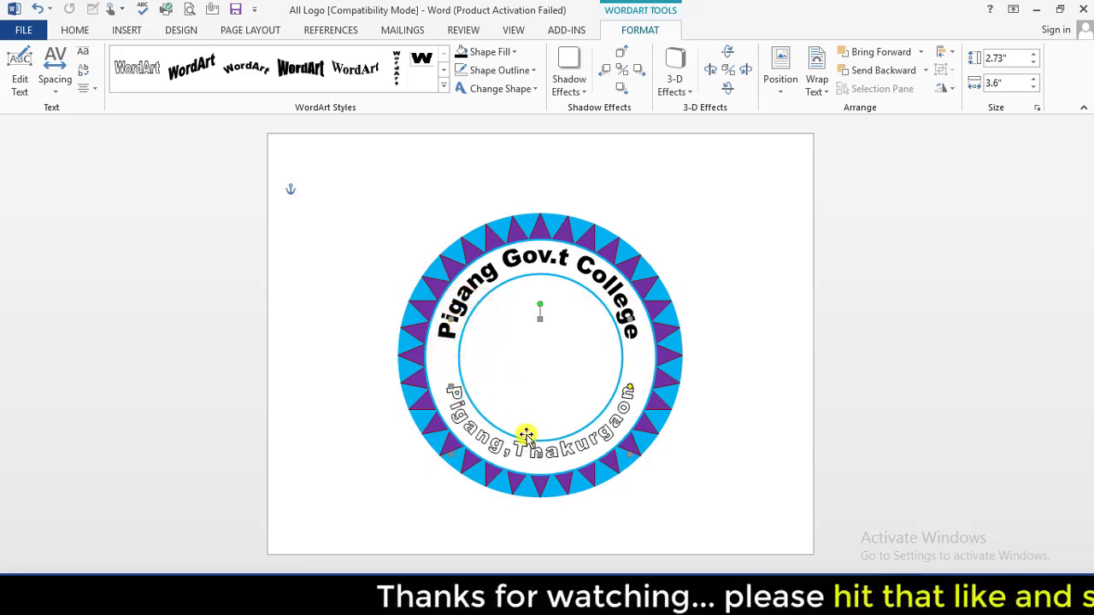
{"action": "key", "text": "Down"}
{"action": "key", "text": "Down"}
{"action": "key", "text": "Down"}
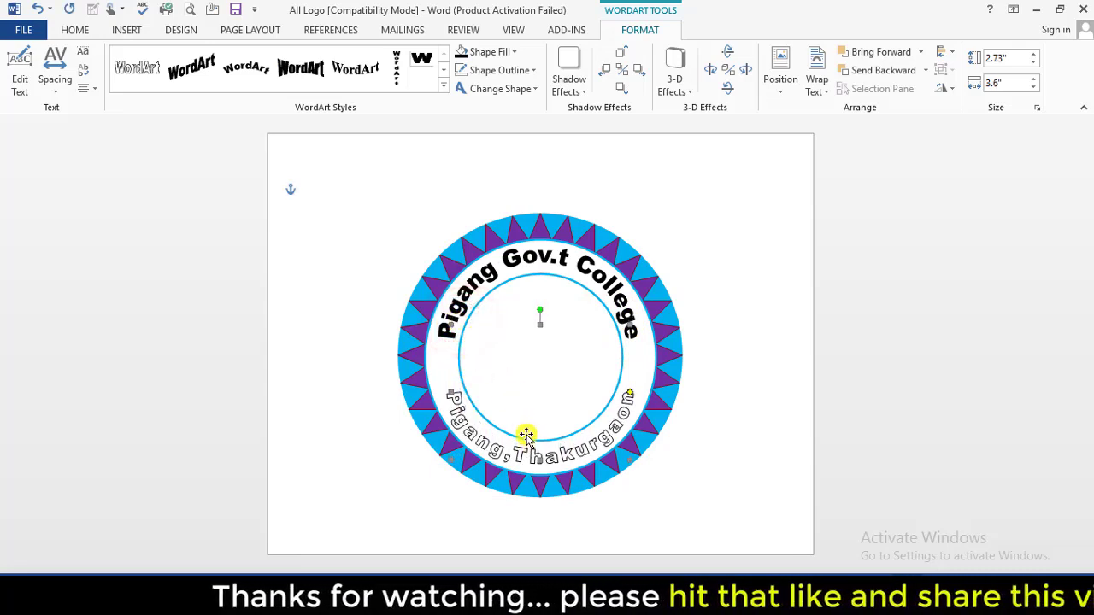
{"action": "key", "text": "Left"}
{"action": "key", "text": "Left"}
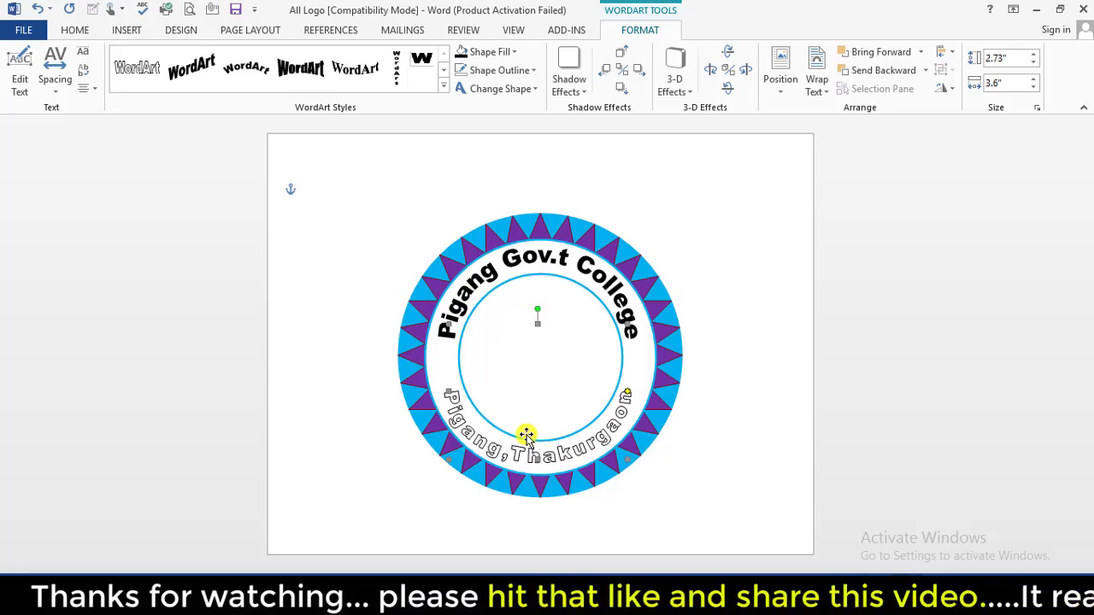
{"action": "key", "text": "Up"}
{"action": "key", "text": "Up"}
{"action": "key", "text": "Up"}
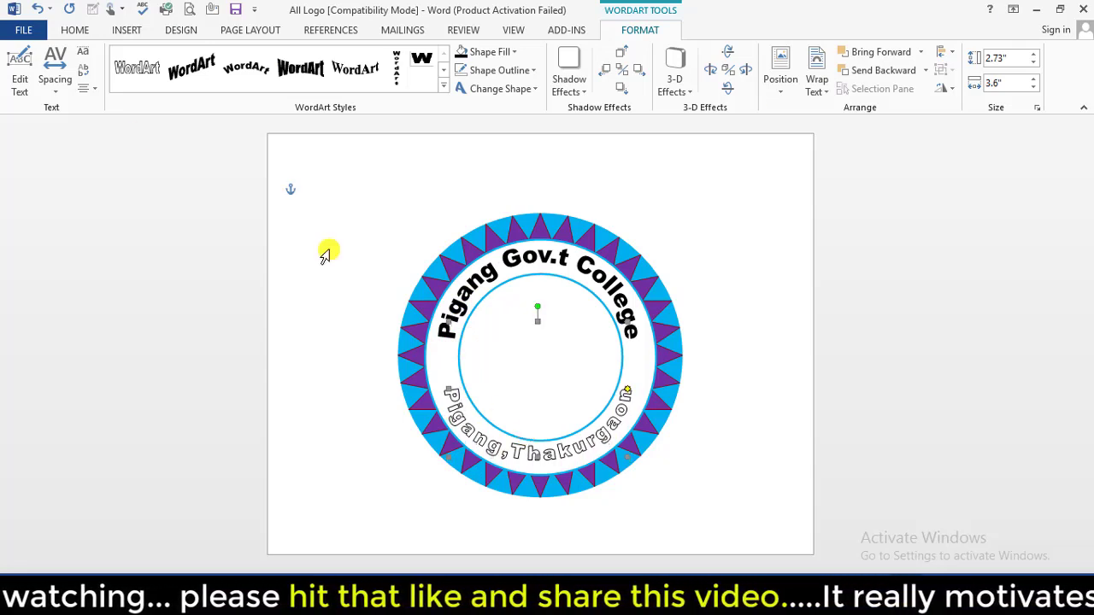
Step: Fill the Pigang,Thakurgaon arc text black and, after trying looser spacing, leave it at Normal
{"action": "left_click", "coordinate": [521, 53]}
{"action": "left_click", "coordinate": [473, 92]}
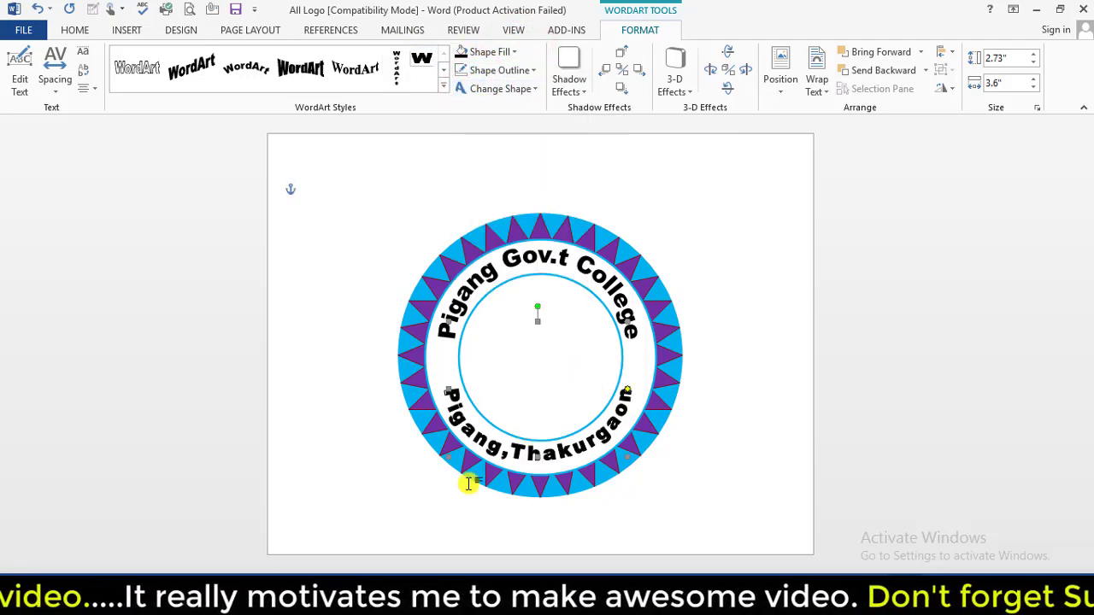
{"action": "left_click", "coordinate": [55, 90]}
{"action": "left_click", "coordinate": [74, 148]}
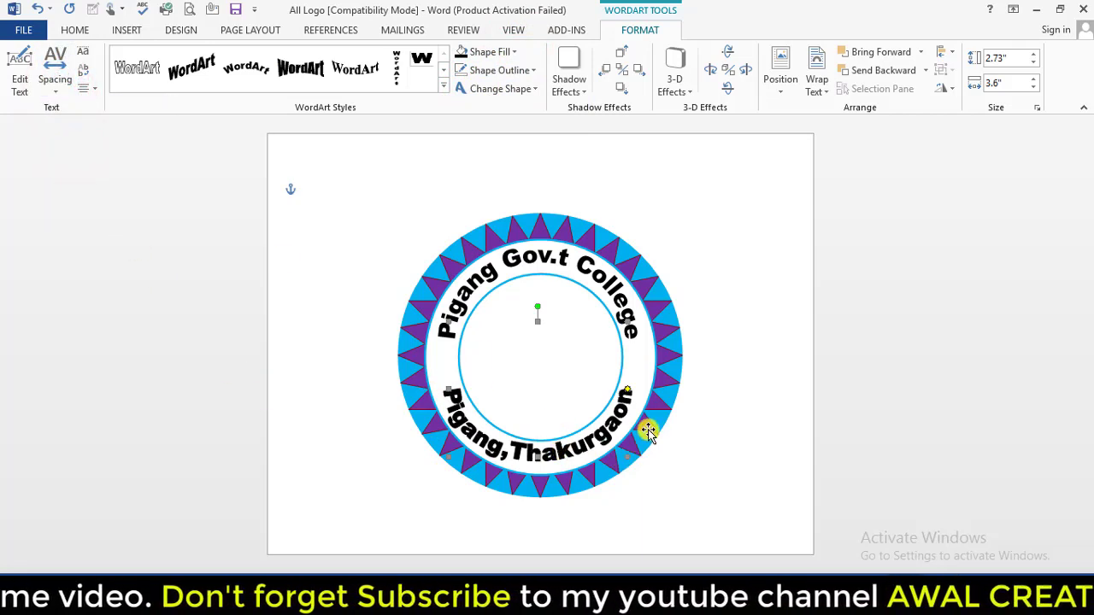
{"action": "left_click", "coordinate": [54, 91]}
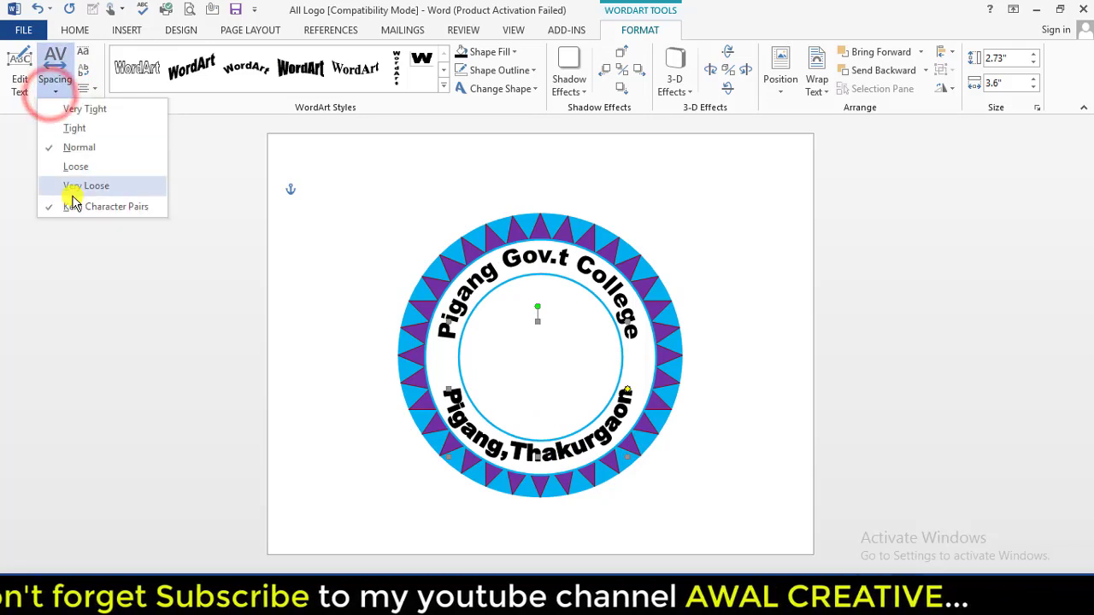
{"action": "left_click", "coordinate": [86, 186]}
{"action": "left_click", "coordinate": [65, 81]}
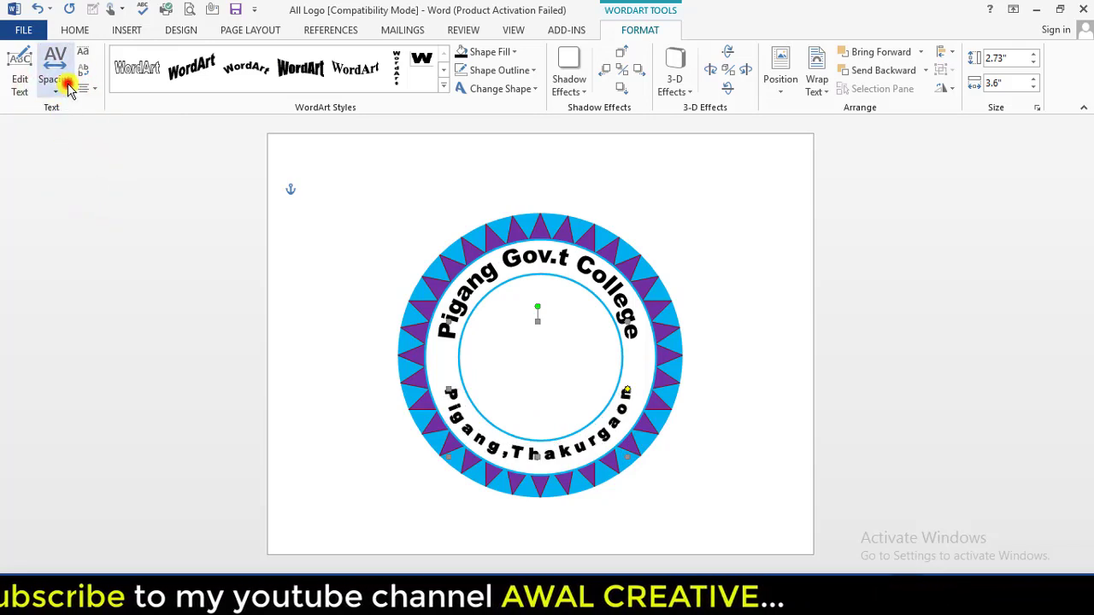
{"action": "left_click", "coordinate": [80, 149]}
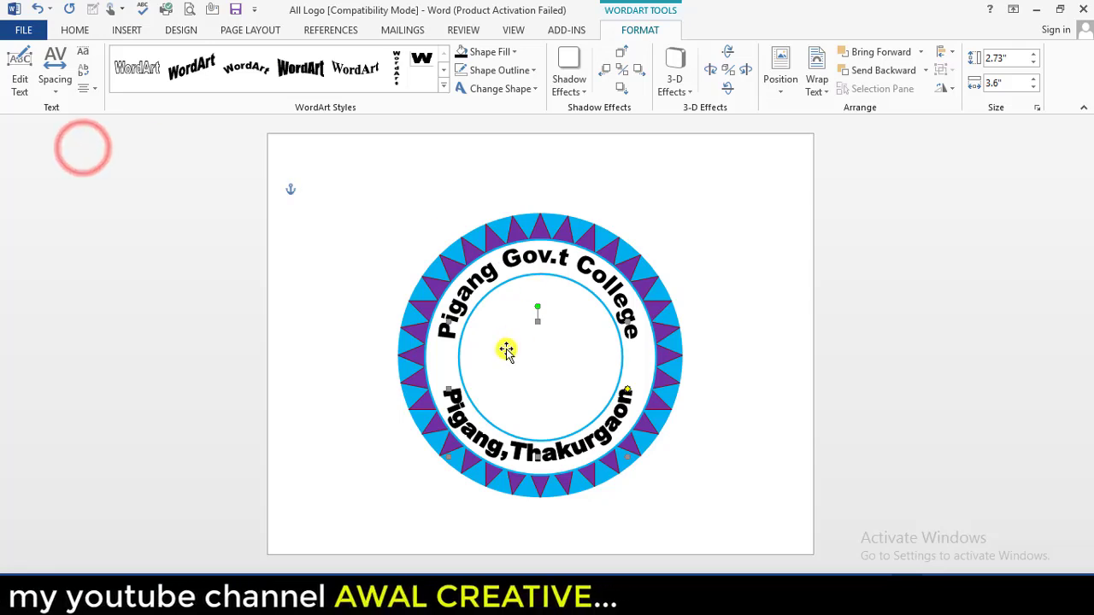
{"action": "left_click", "coordinate": [53, 82]}
{"action": "left_click", "coordinate": [69, 168]}
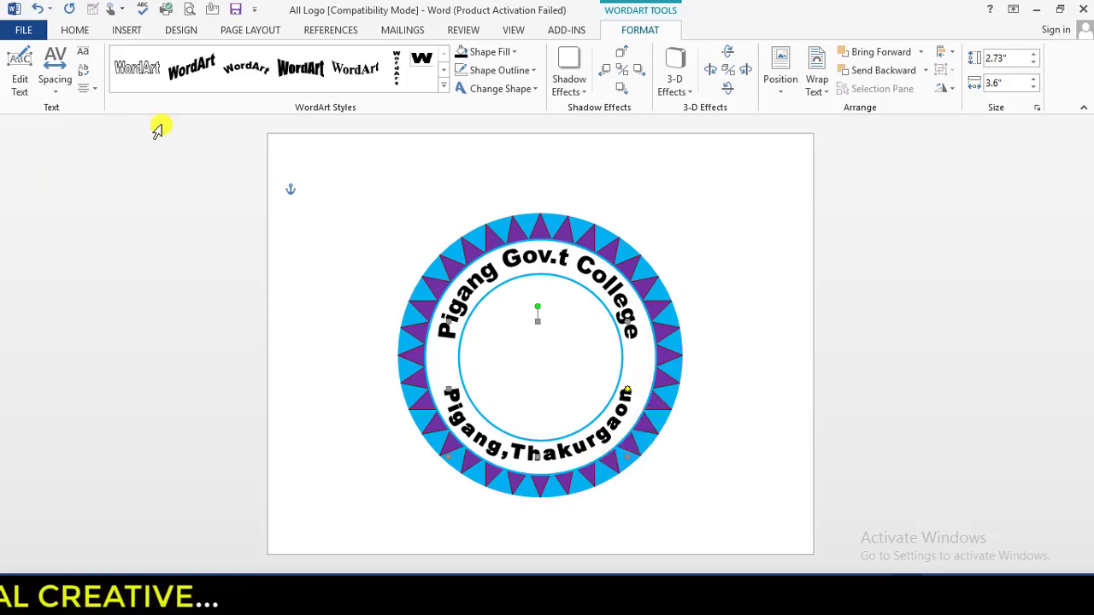
{"action": "left_click", "coordinate": [56, 85]}
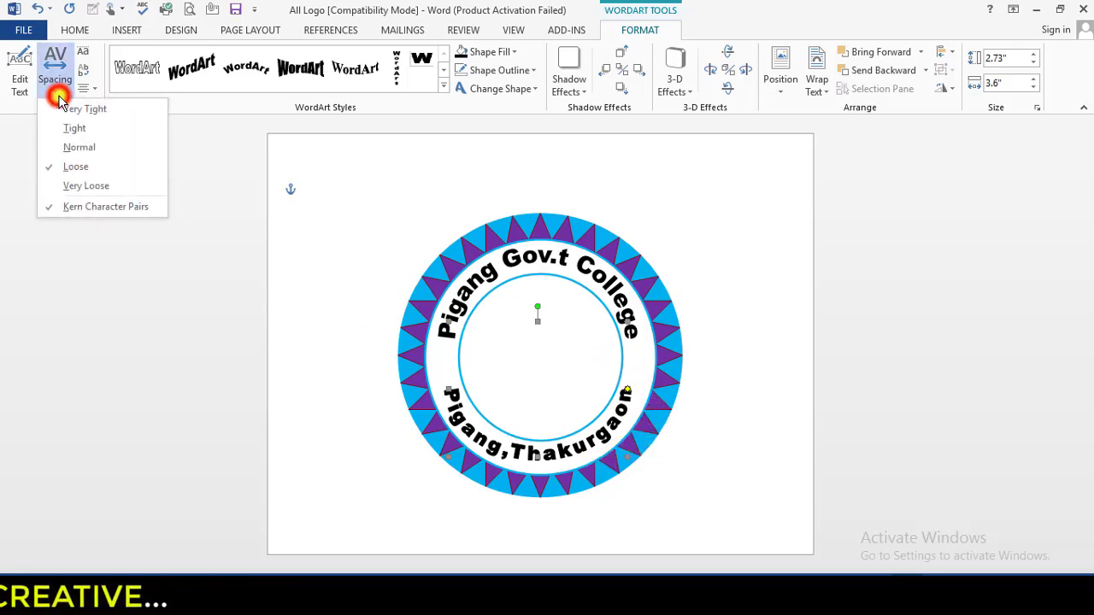
{"action": "left_click", "coordinate": [78, 149]}
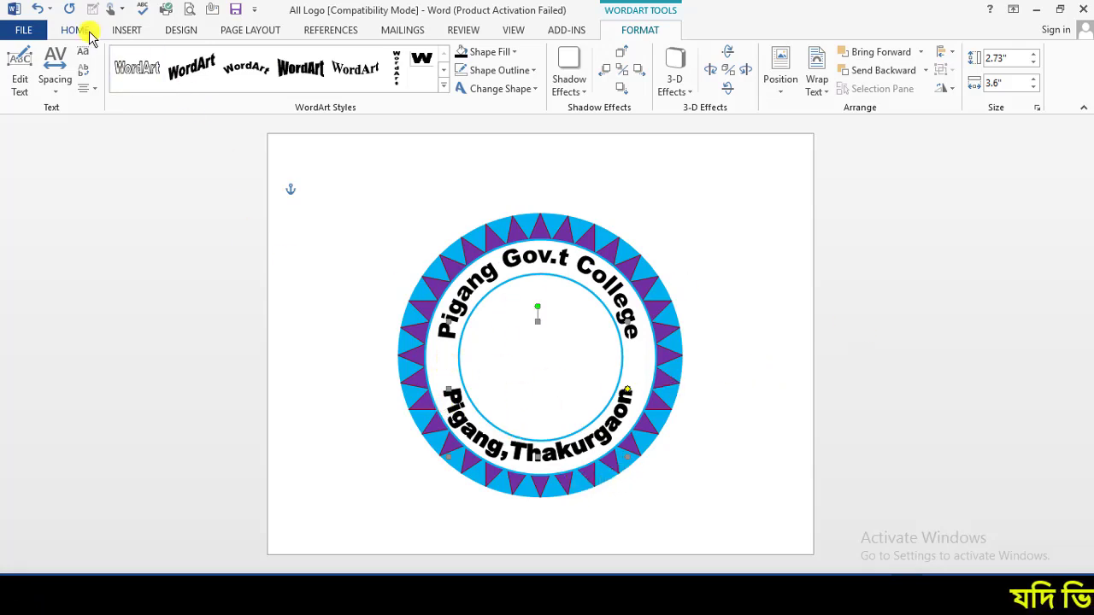
Step: Draw a small 5-point star in the white band on the ring's left side
{"action": "left_click", "coordinate": [125, 31]}
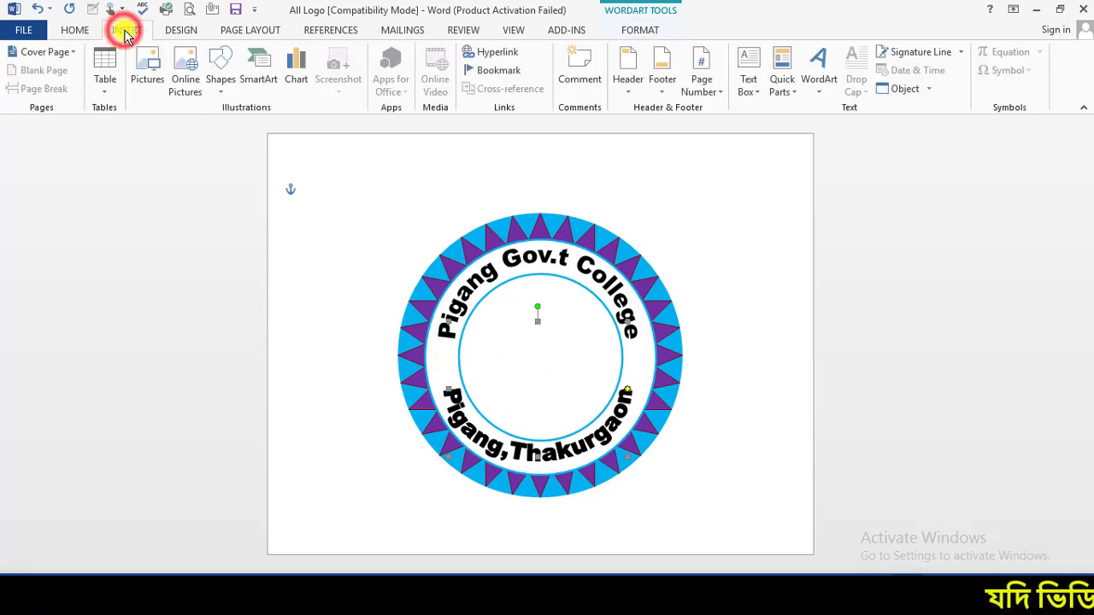
{"action": "left_click", "coordinate": [219, 81]}
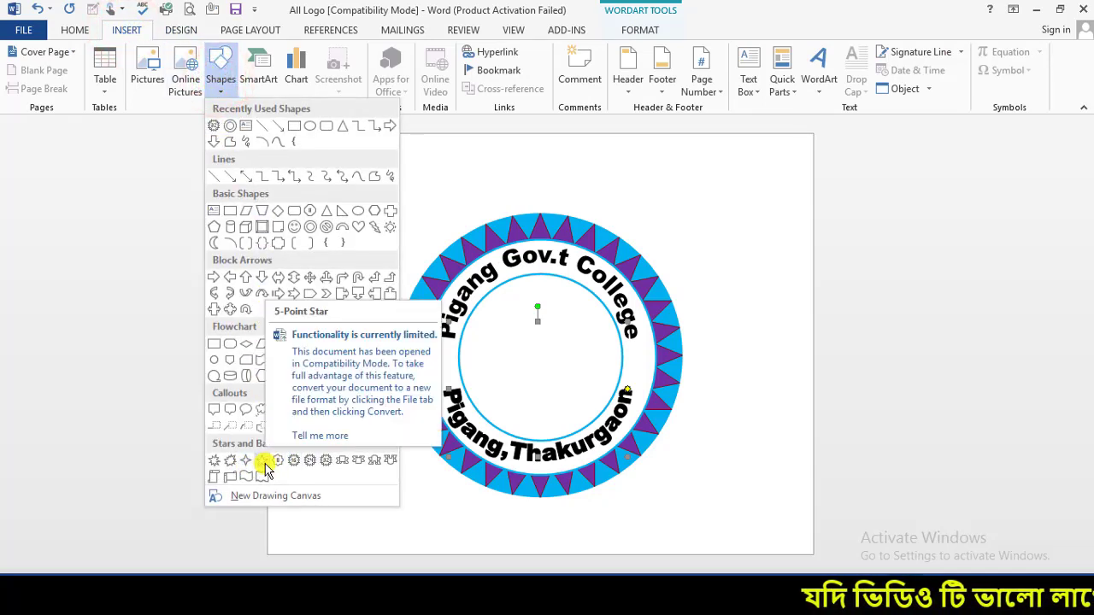
{"action": "left_click", "coordinate": [261, 462]}
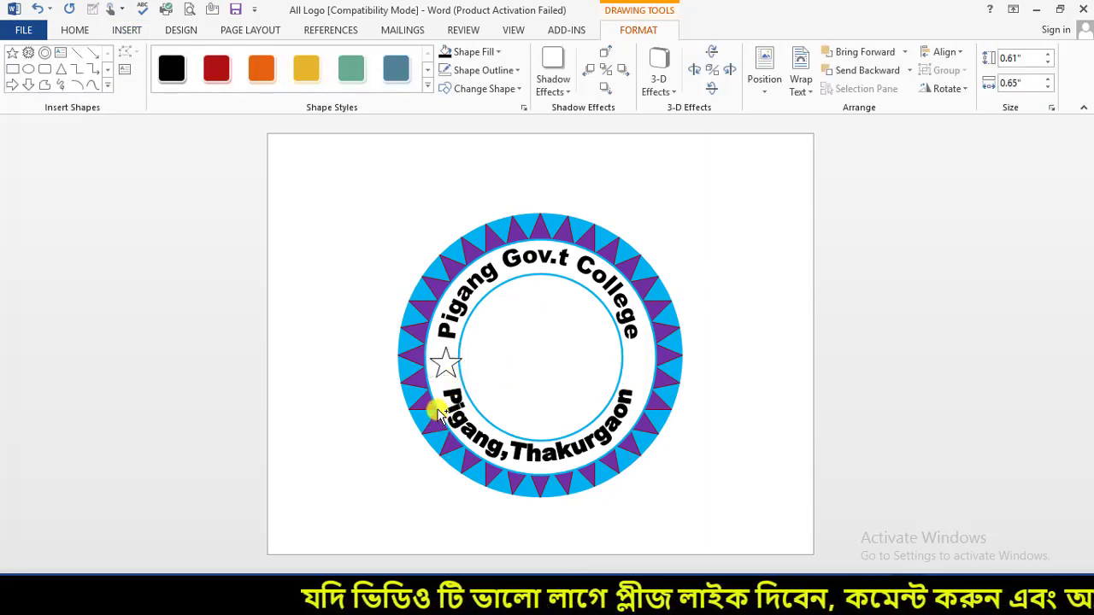
{"action": "scroll", "coordinate": [437, 413], "scroll_direction": "up", "scroll_amount": 3}
{"action": "scroll", "coordinate": [430, 415], "scroll_direction": "up", "scroll_amount": 2}
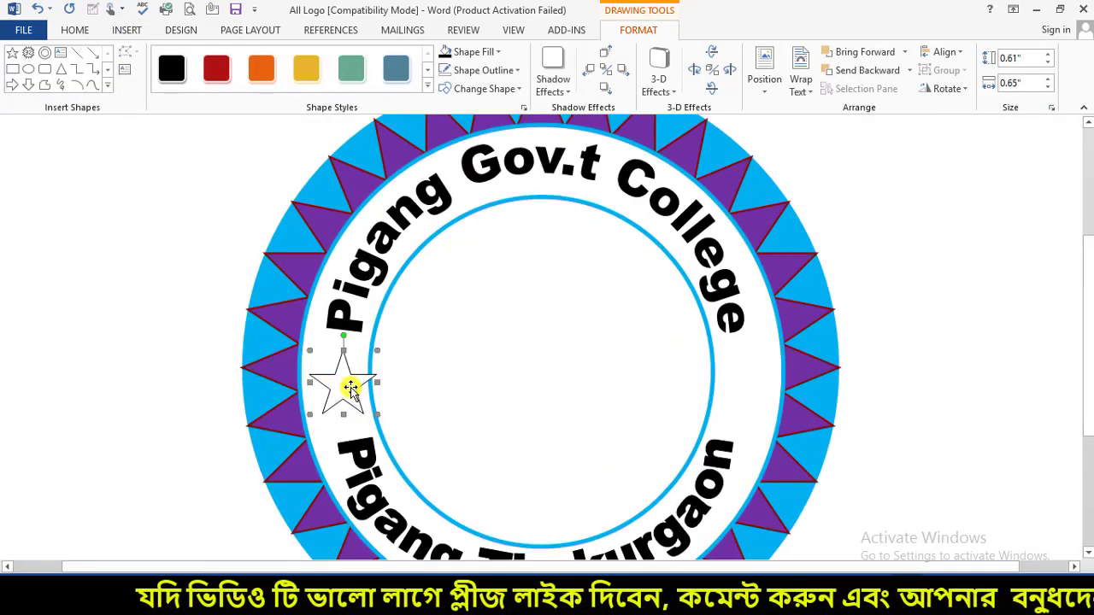
{"action": "left_click_drag", "start_coordinate": [349, 388], "coordinate": [340, 389]}
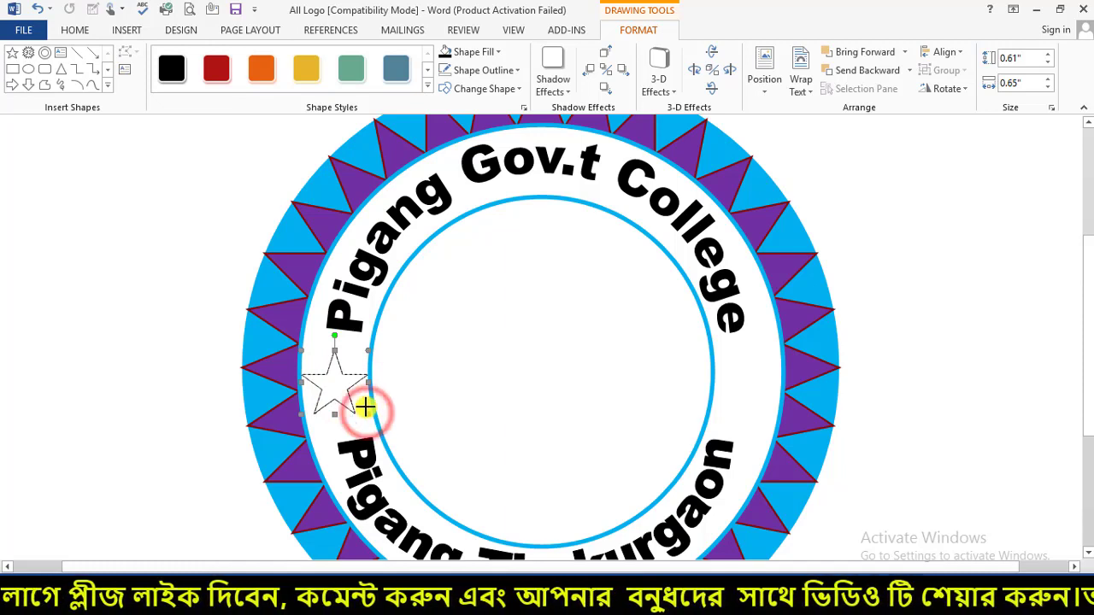
{"action": "left_click_drag", "start_coordinate": [362, 405], "coordinate": [359, 403]}
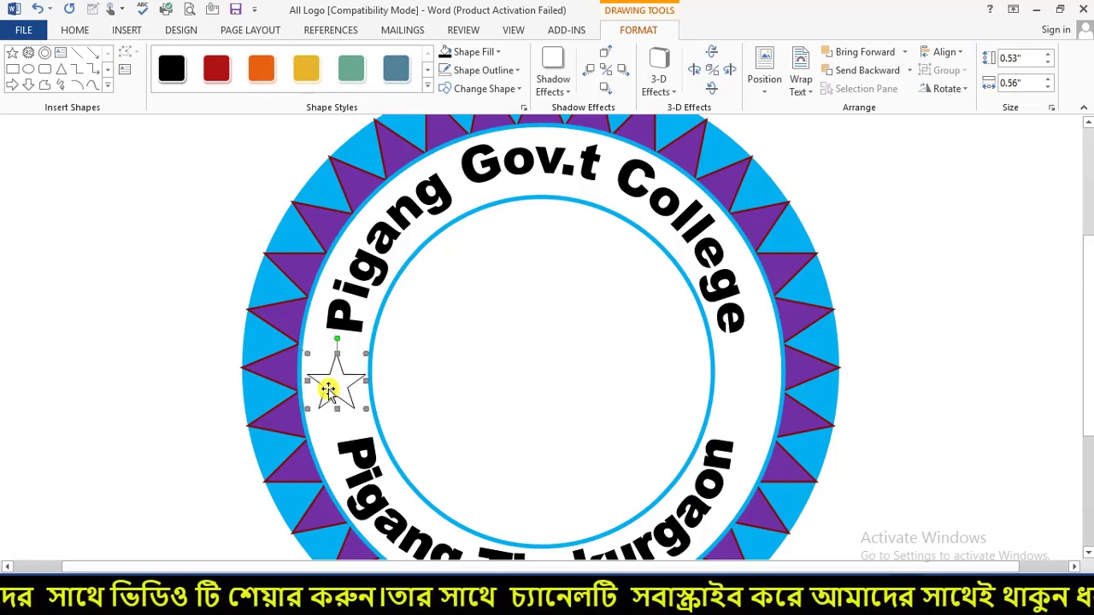
Step: Fill the star green and remove its outline
{"action": "left_click", "coordinate": [491, 56]}
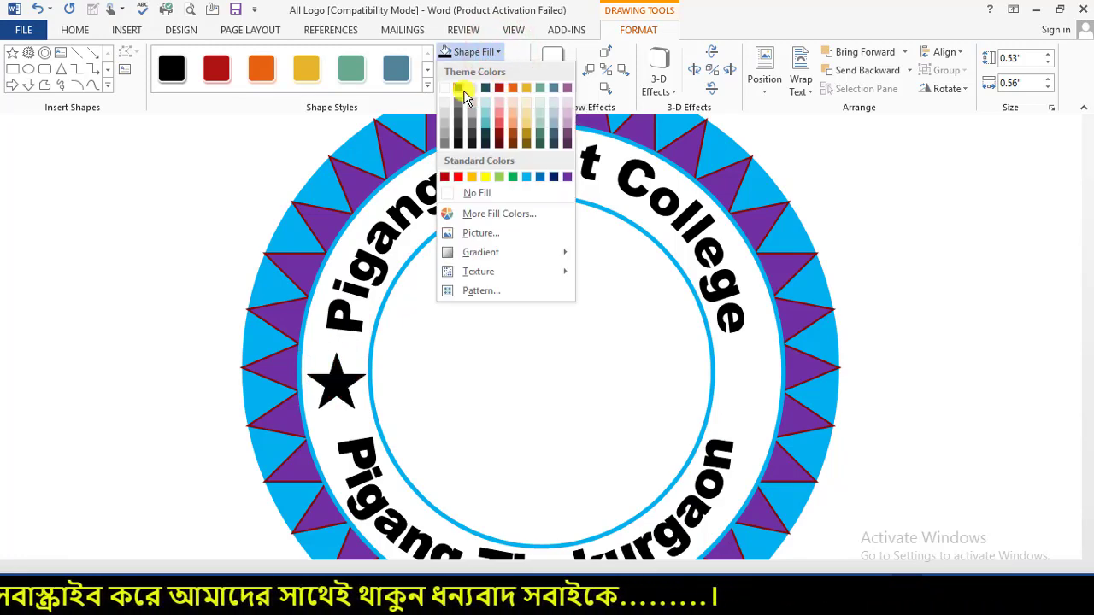
{"action": "left_click", "coordinate": [514, 178]}
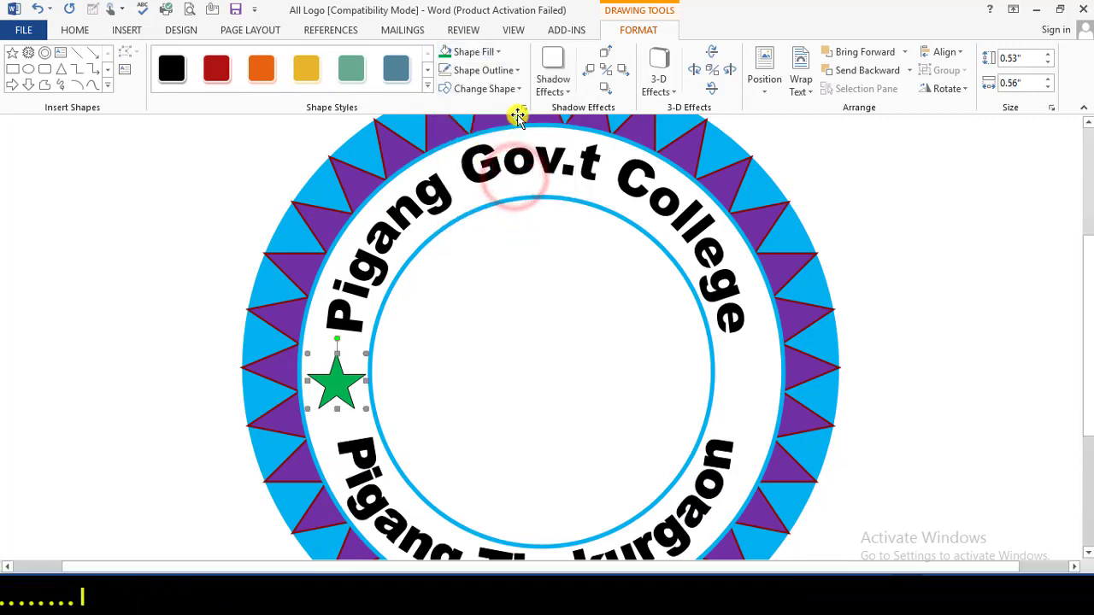
{"action": "left_click", "coordinate": [517, 71]}
{"action": "left_click", "coordinate": [509, 212]}
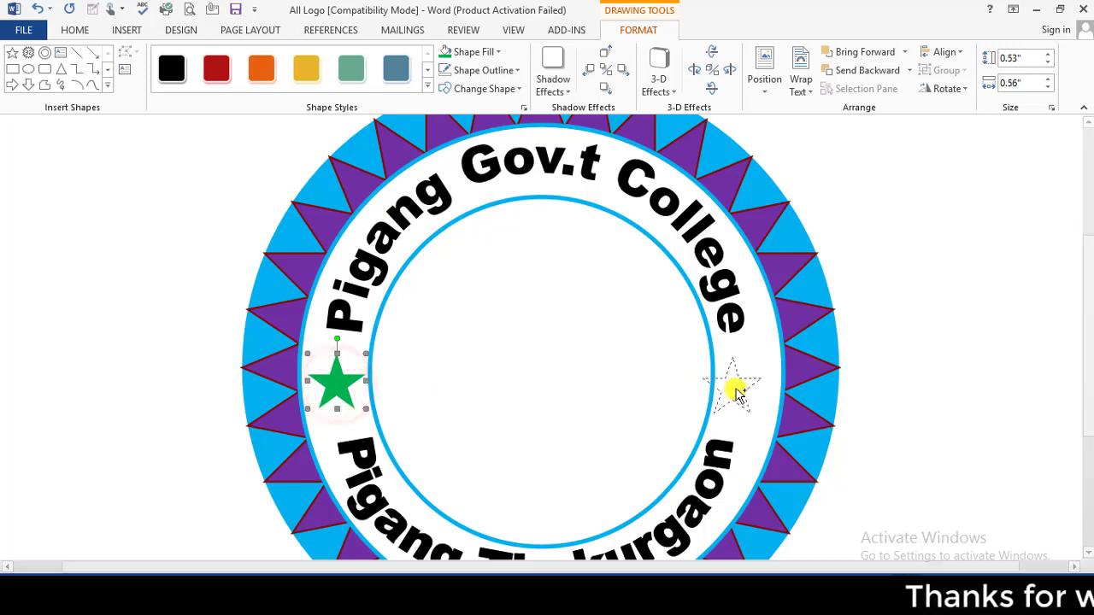
Step: Copy the green star to the ring's right side and align both stars along their middles
{"action": "mouse_move", "coordinate": [339, 389]}
{"action": "left_mouse_down"}
{"action": "mouse_move", "coordinate": [750, 389]}
{"action": "mouse_move", "coordinate": [748, 378]}
{"action": "left_mouse_up"}
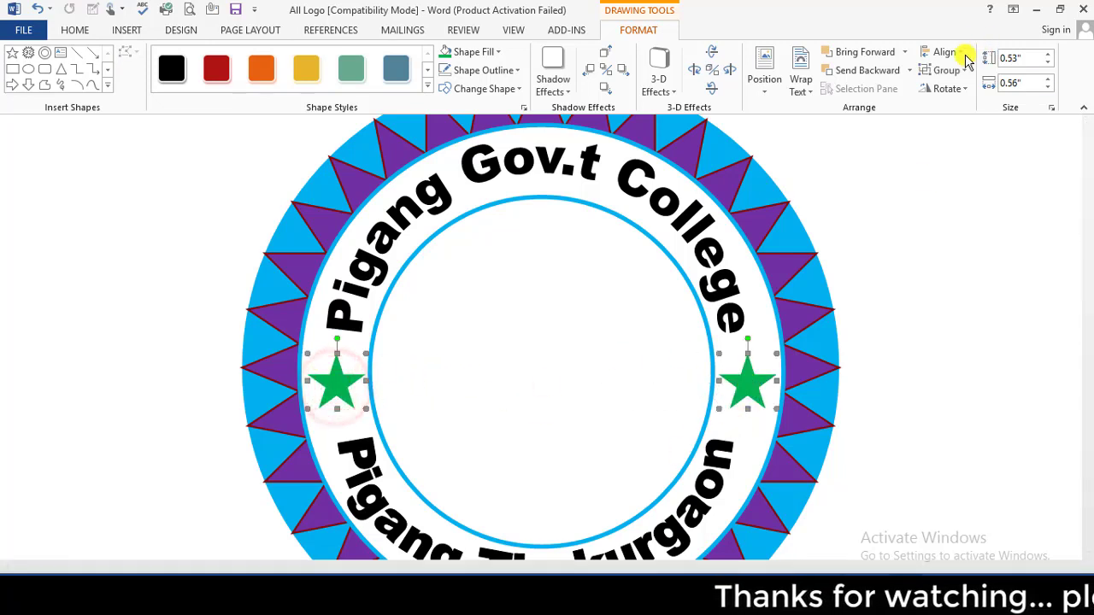
{"action": "left_click", "coordinate": [960, 54]}
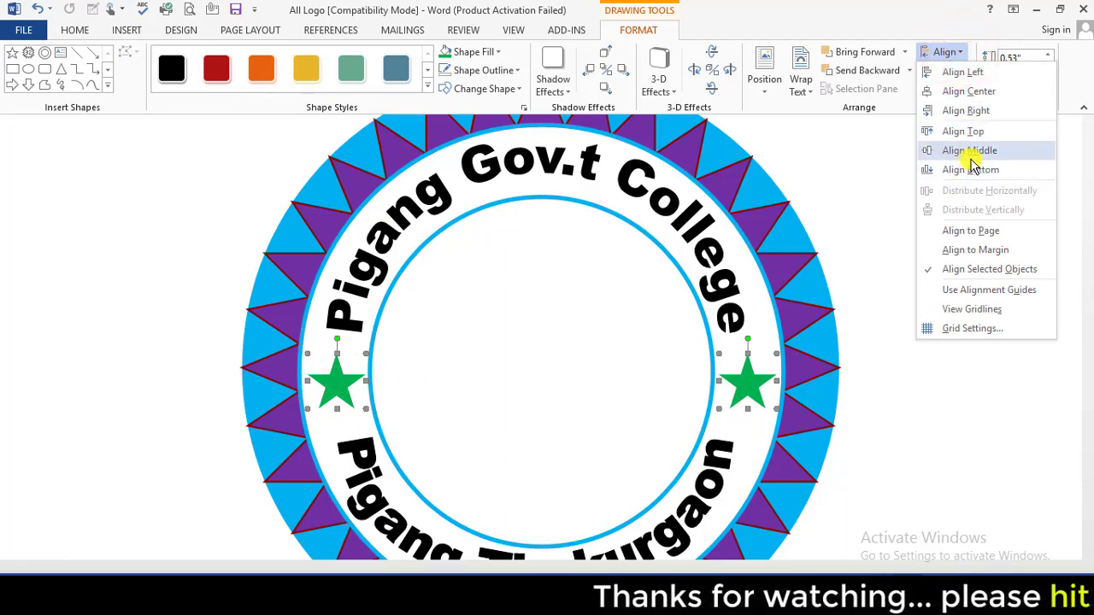
{"action": "left_click", "coordinate": [1005, 153]}
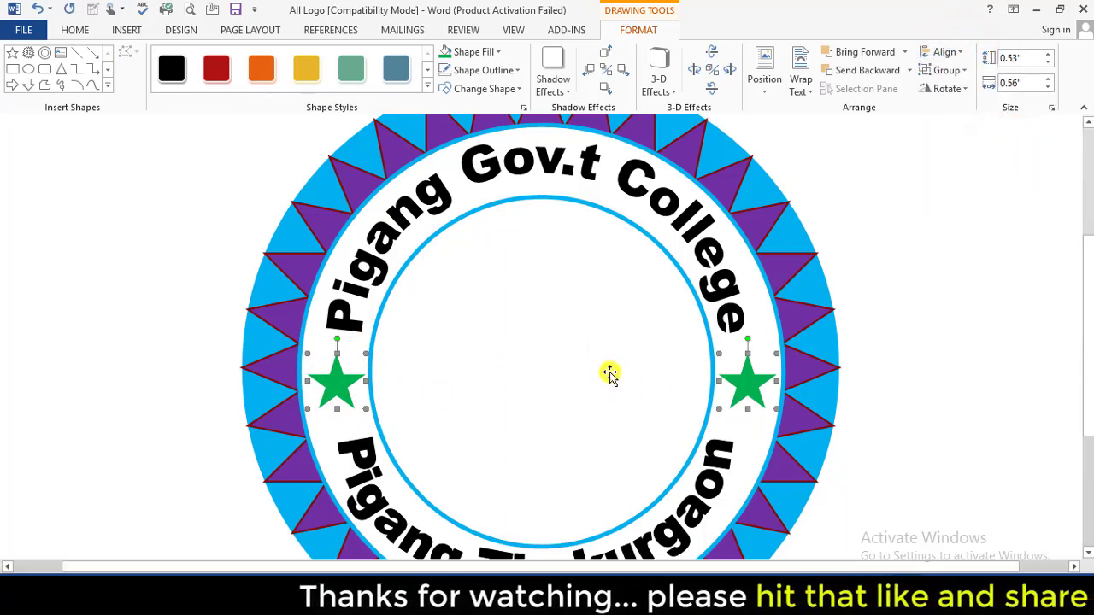
{"action": "scroll", "coordinate": [611, 372], "scroll_direction": "down", "scroll_amount": 1, "text": "ctrl"}
{"action": "scroll", "coordinate": [642, 357], "scroll_direction": "down", "scroll_amount": 1, "text": "ctrl"}
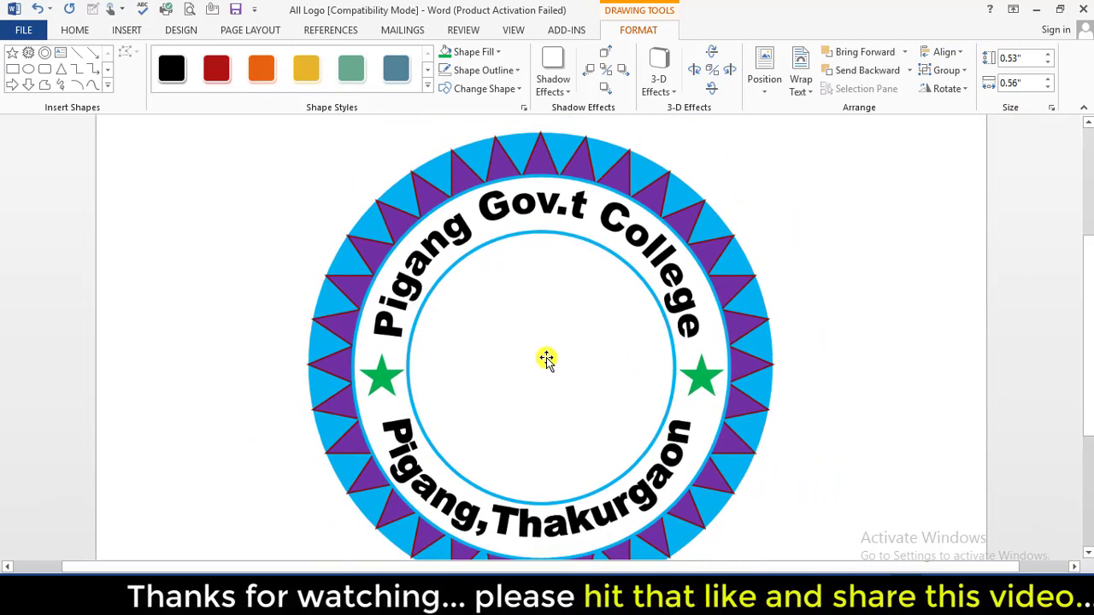
{"action": "scroll", "coordinate": [547, 359], "scroll_direction": "down", "scroll_amount": 2, "text": "ctrl"}
{"action": "scroll", "coordinate": [598, 341], "scroll_direction": "down", "scroll_amount": 1, "text": "ctrl"}
{"action": "scroll", "coordinate": [664, 361], "scroll_direction": "down", "scroll_amount": 1}
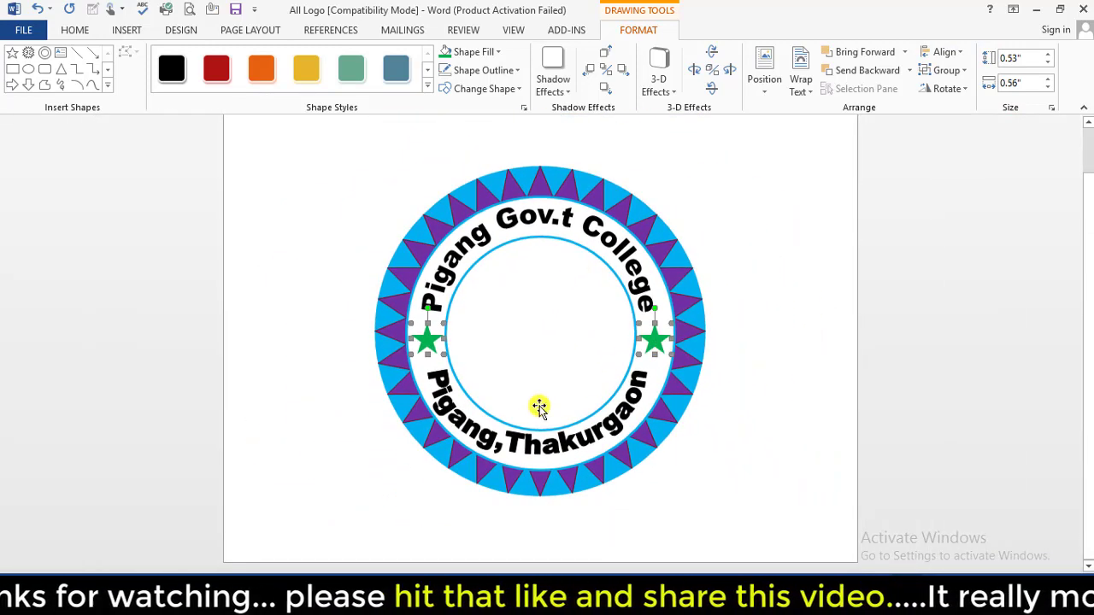
{"action": "left_click", "coordinate": [536, 303]}
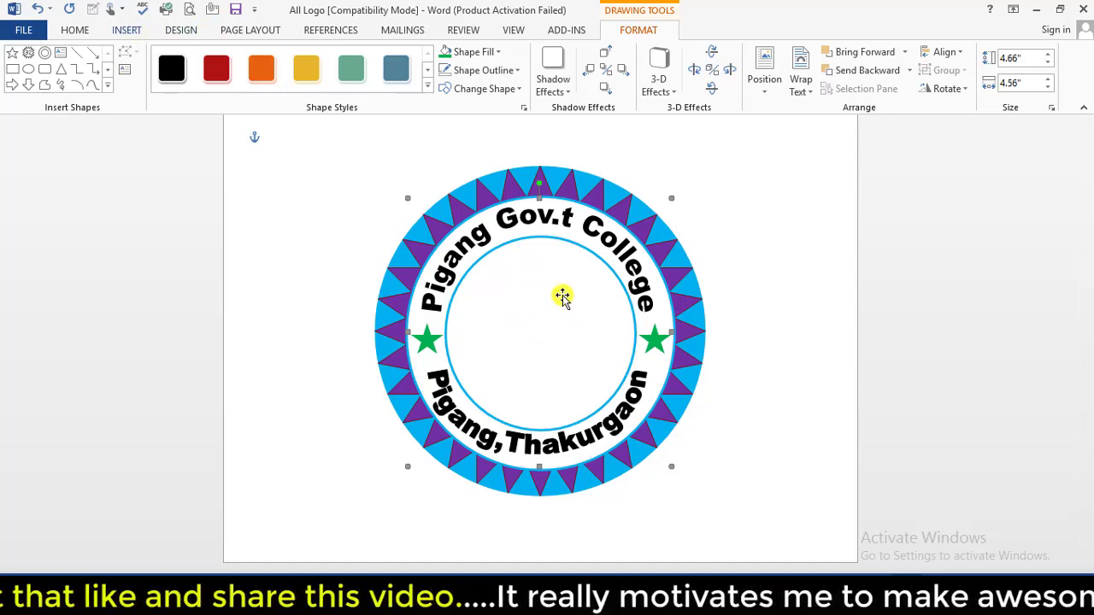
Step: Insert the 'sun' picture from the Desktop into the document
{"action": "left_click", "coordinate": [128, 30]}
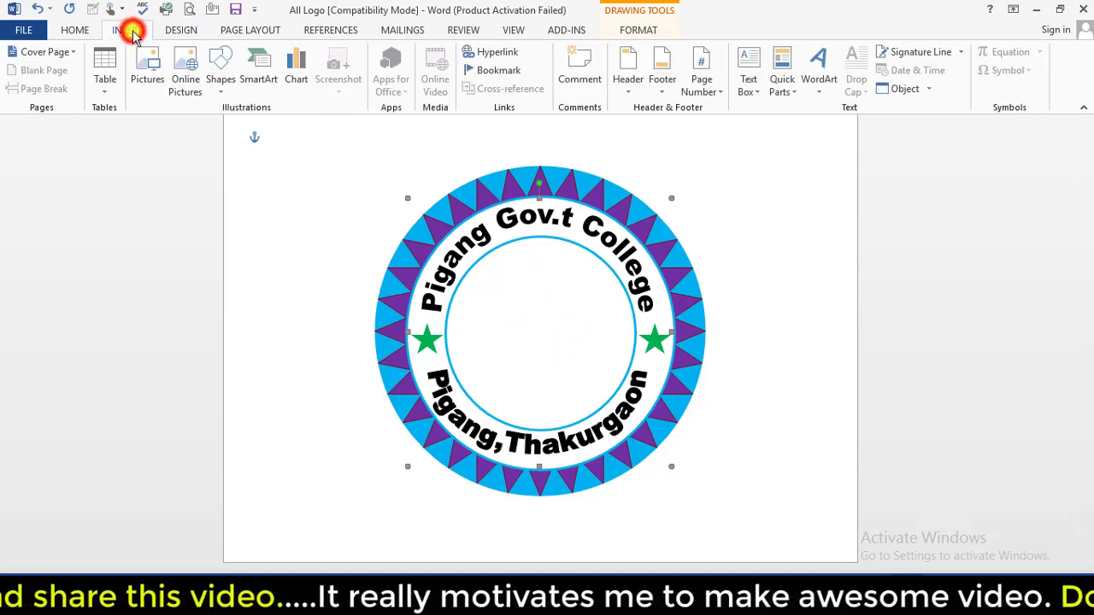
{"action": "left_click", "coordinate": [158, 80]}
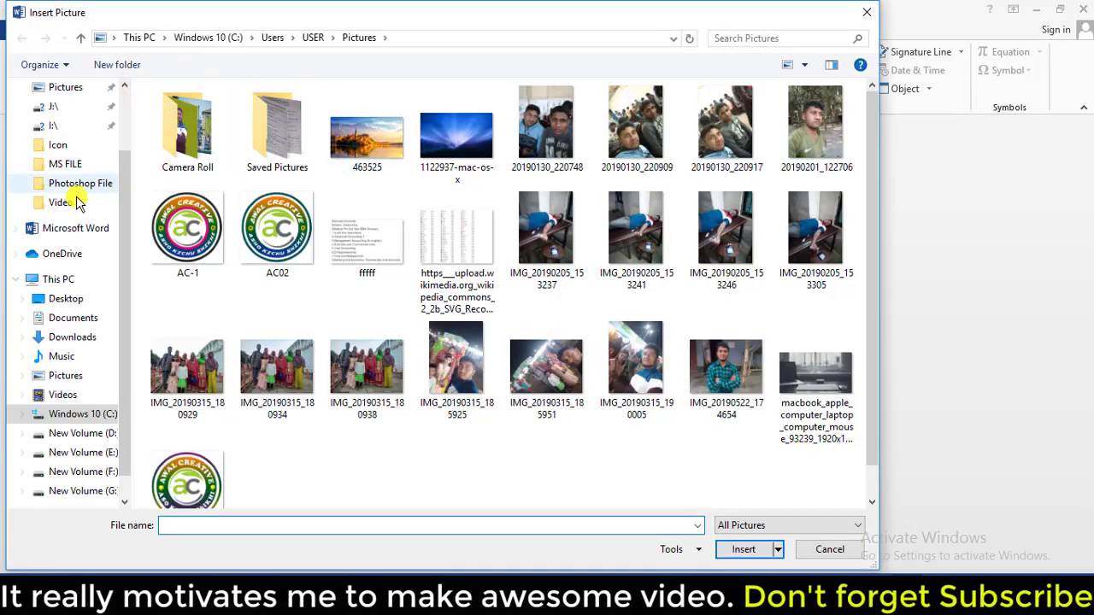
{"action": "left_click", "coordinate": [76, 302]}
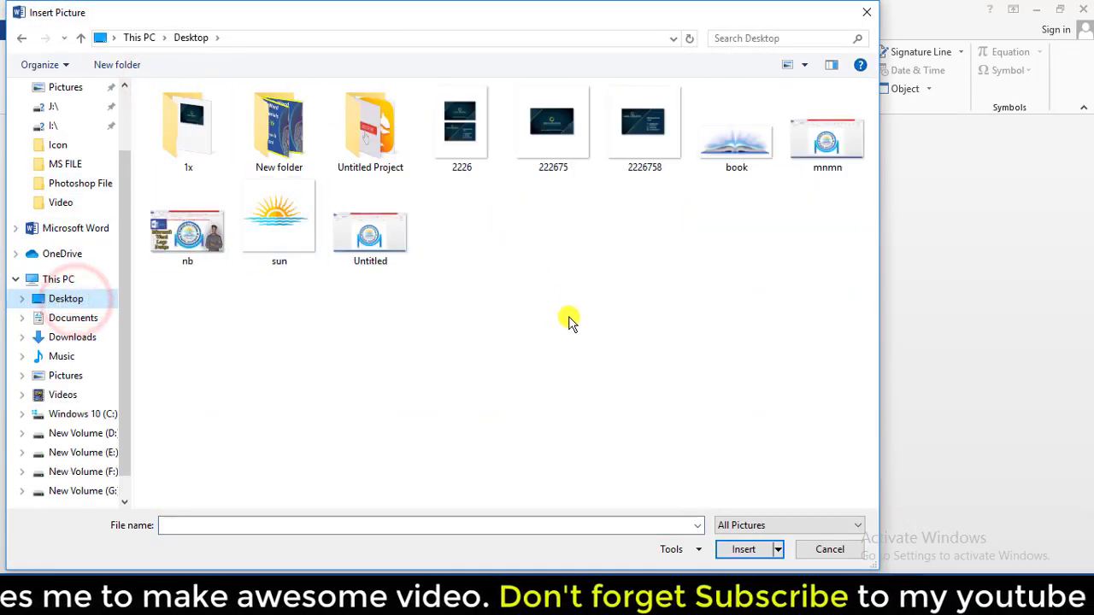
{"action": "left_click", "coordinate": [279, 233]}
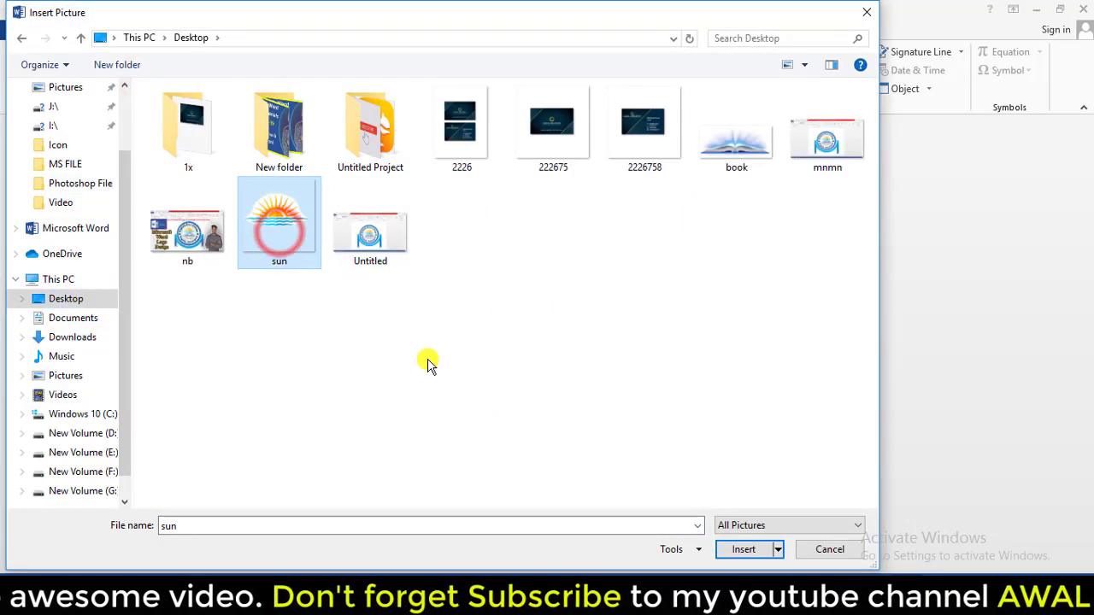
{"action": "double_click", "coordinate": [279, 226]}
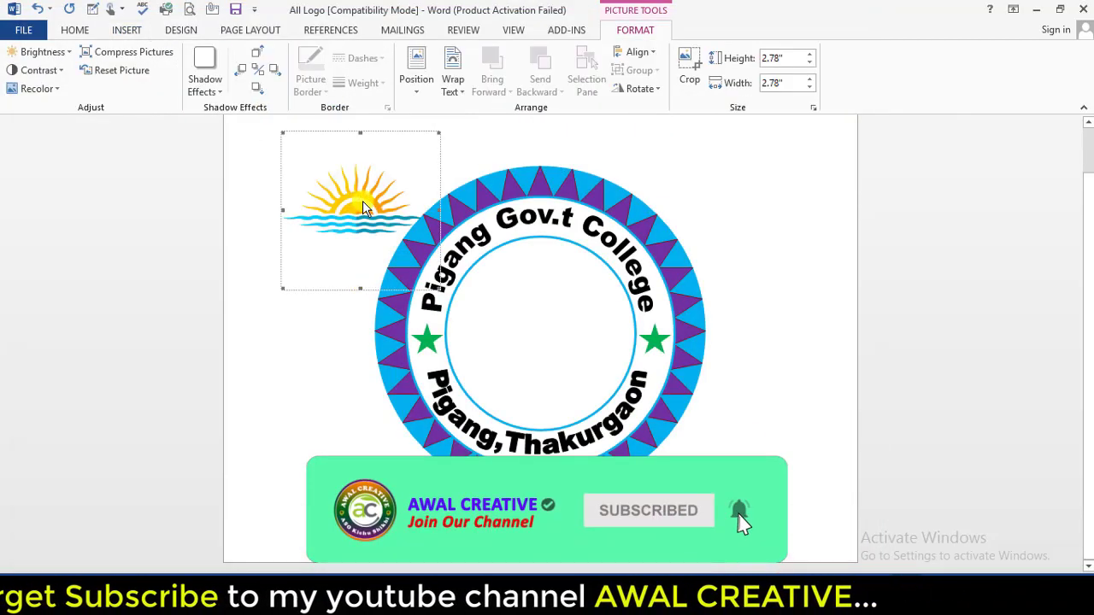
Step: Set the sun picture to In Front of Text and move it into the logo's centre
{"action": "left_click", "coordinate": [455, 90]}
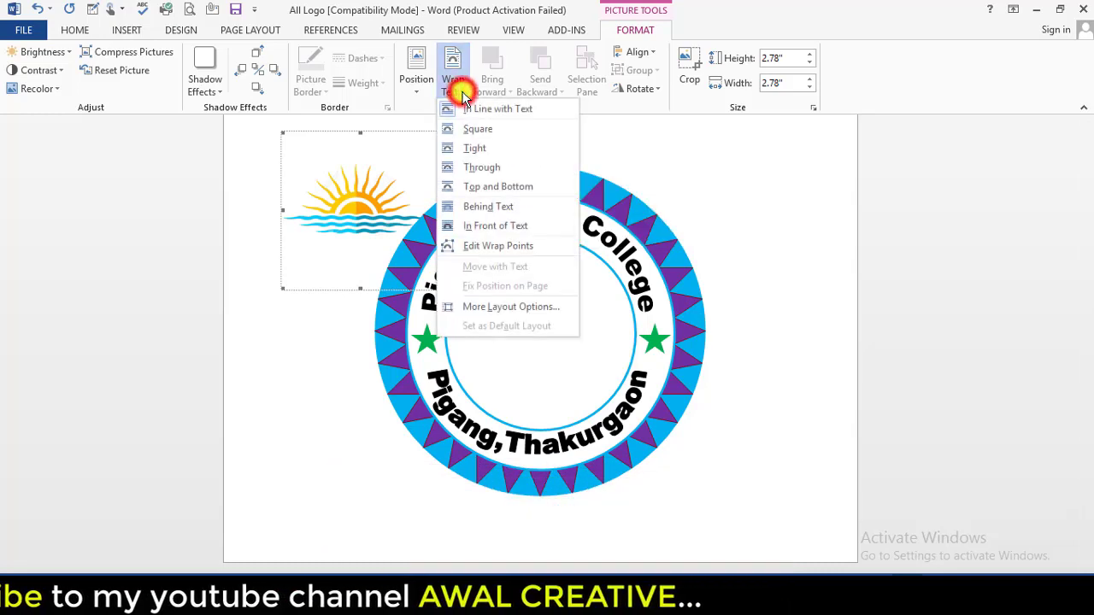
{"action": "left_click", "coordinate": [519, 227]}
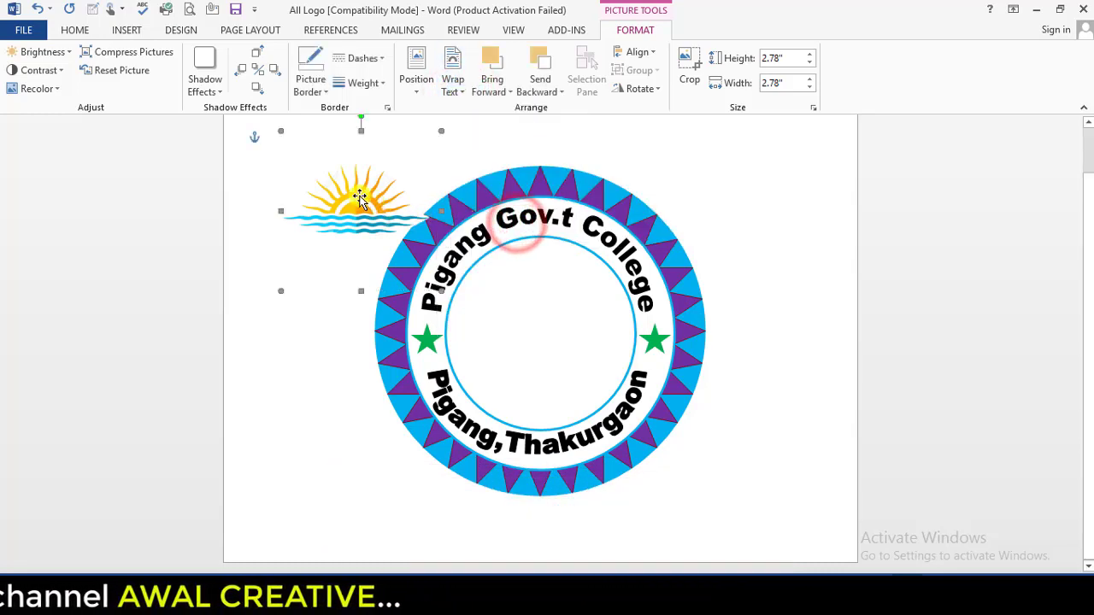
{"action": "left_click_drag", "start_coordinate": [354, 215], "coordinate": [355, 218]}
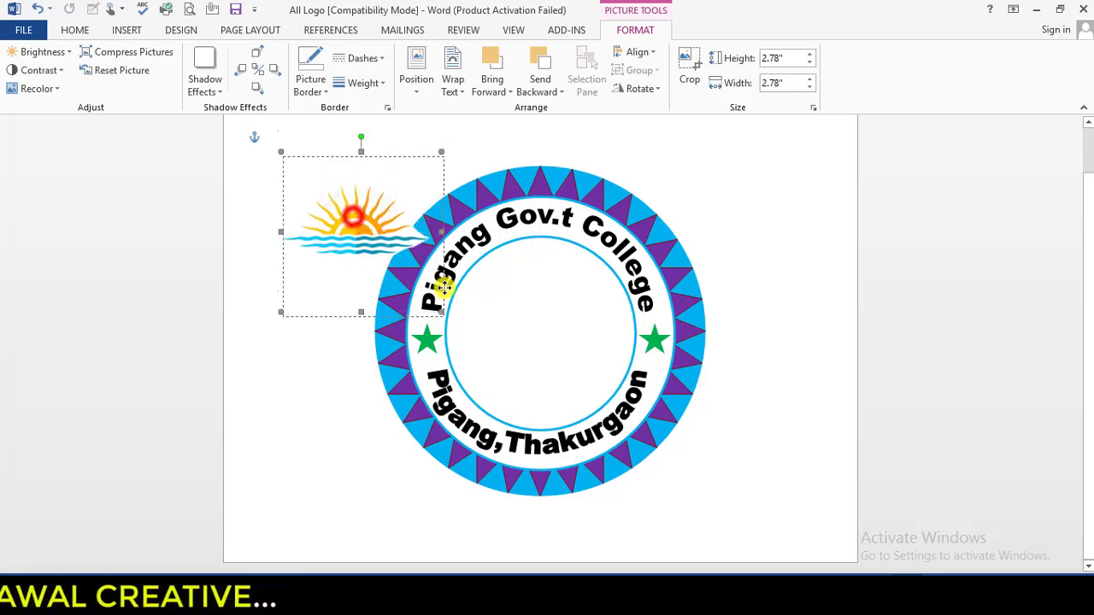
{"action": "mouse_move", "coordinate": [444, 288]}
{"action": "left_mouse_down"}
{"action": "mouse_move", "coordinate": [548, 323]}
{"action": "mouse_move", "coordinate": [541, 299]}
{"action": "left_mouse_up"}
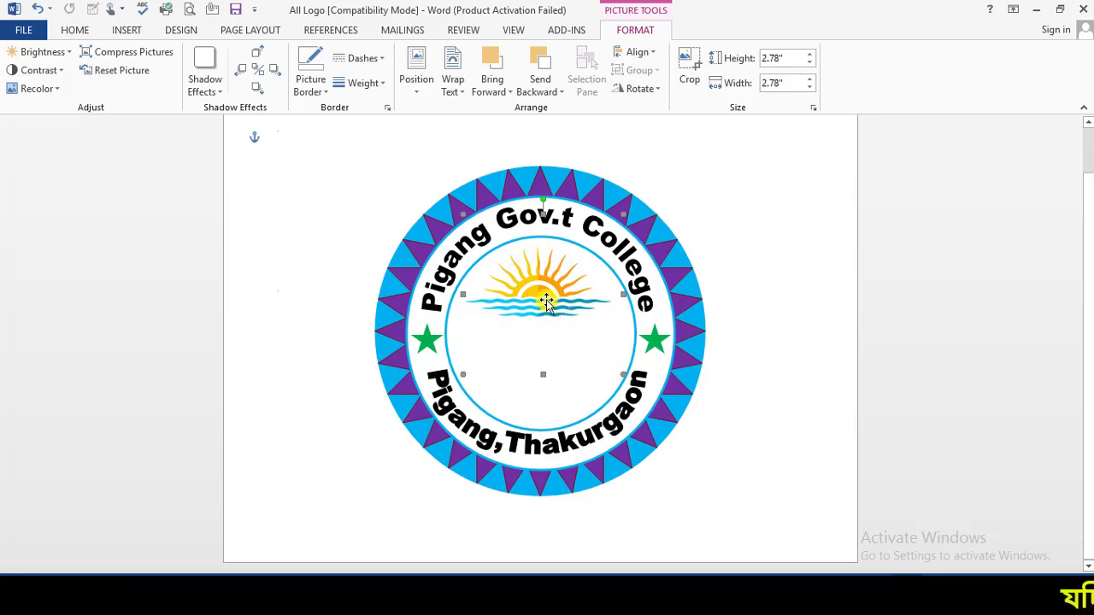
Step: Enlarge the sun to 2.9 inches and nudge it into the inner circle's upper centre
{"action": "left_click_drag", "start_coordinate": [543, 303], "coordinate": [544, 307]}
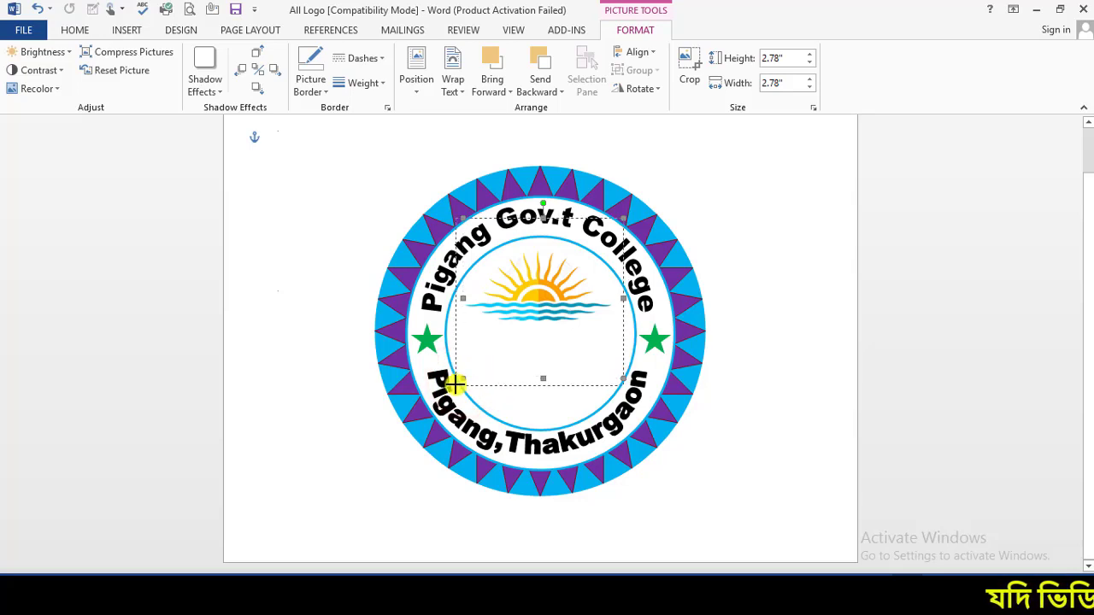
{"action": "left_click_drag", "start_coordinate": [463, 381], "coordinate": [454, 386]}
{"action": "left_click_drag", "start_coordinate": [532, 300], "coordinate": [535, 304]}
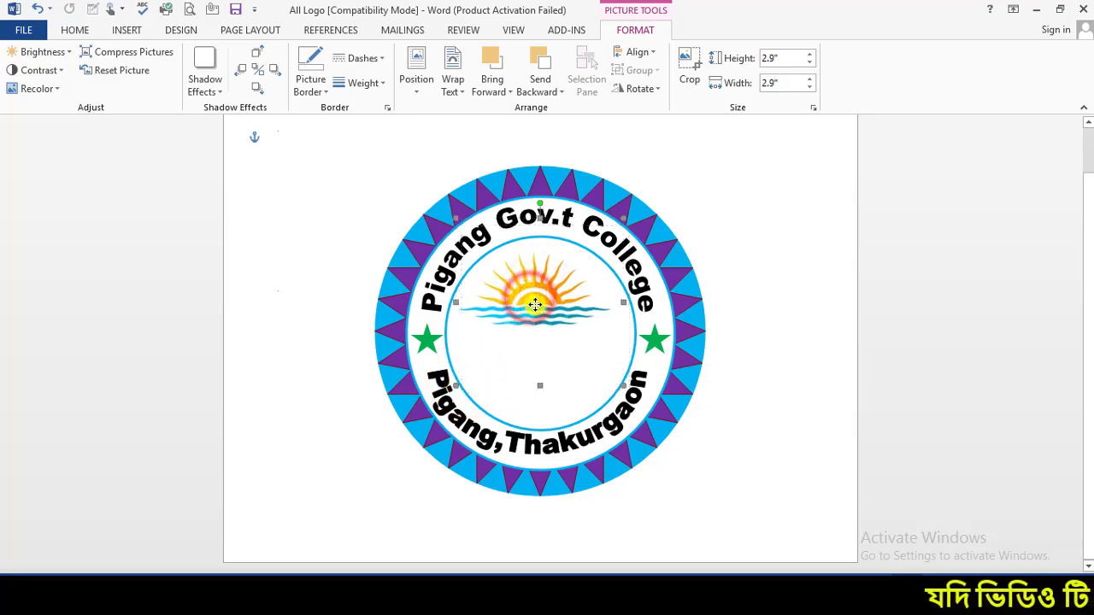
{"action": "key", "text": "Up"}
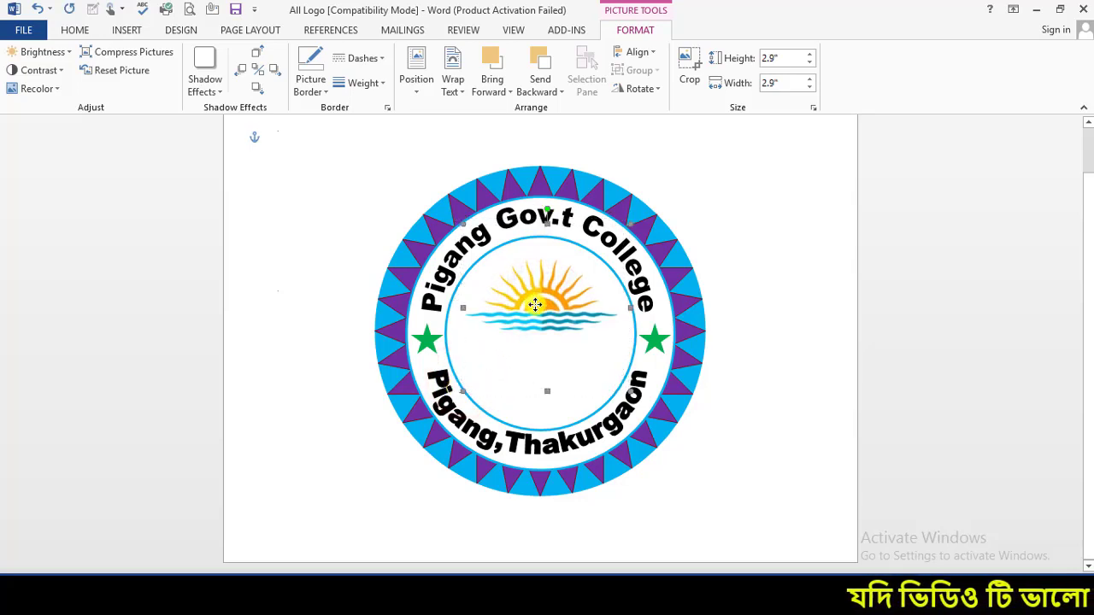
{"action": "key", "text": "Up"}
{"action": "key", "text": "Up"}
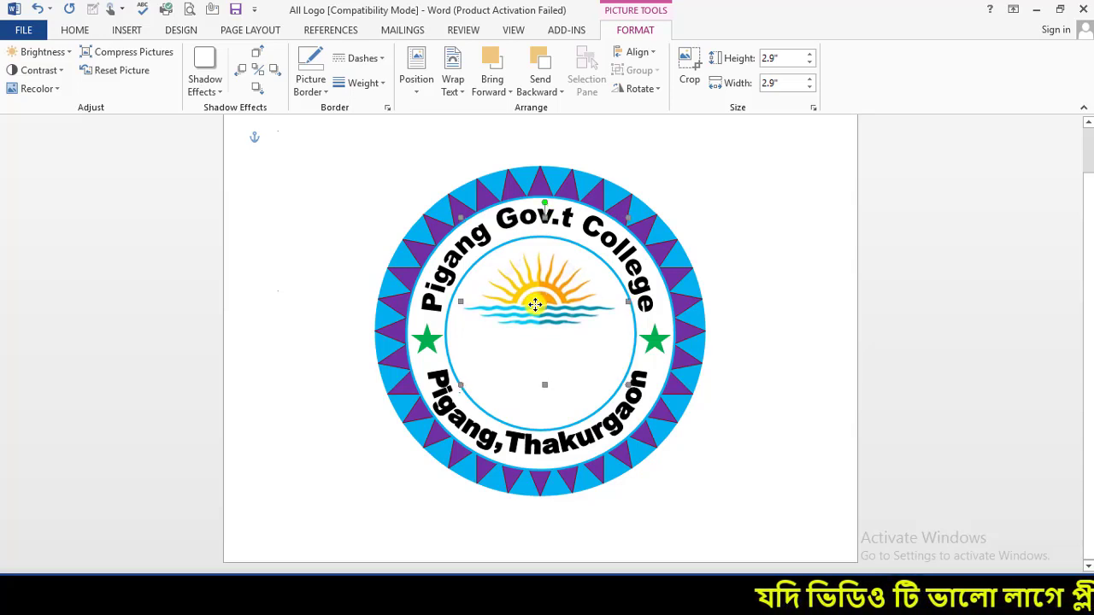
{"action": "key", "text": "Up"}
{"action": "key", "text": "Up"}
{"action": "key", "text": "Left"}
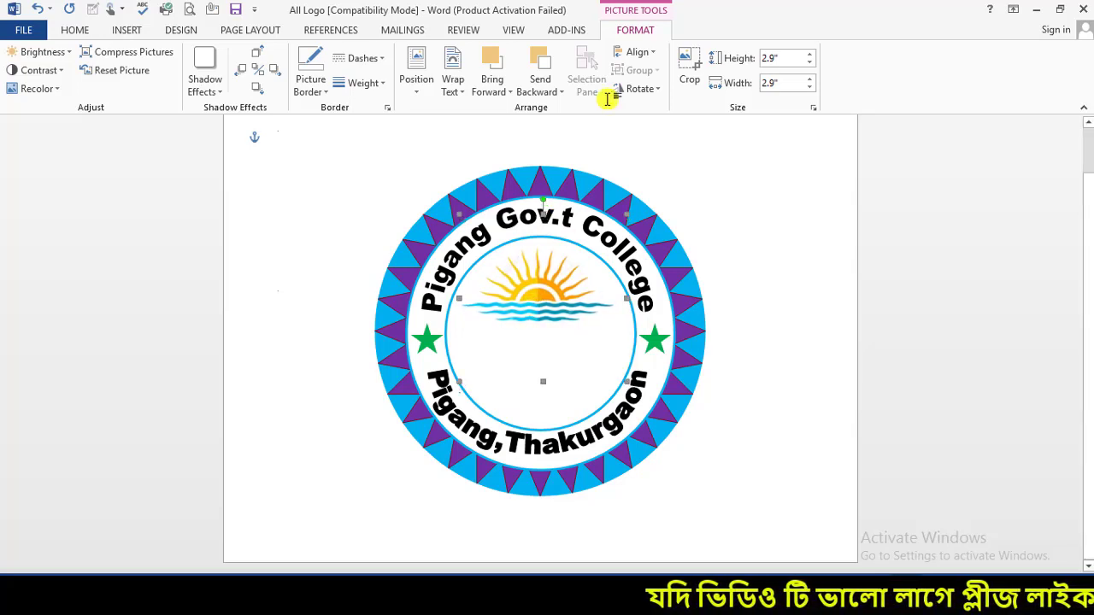
Step: Insert the 'book' picture and set it to In Front of Text
{"action": "left_click", "coordinate": [753, 266]}
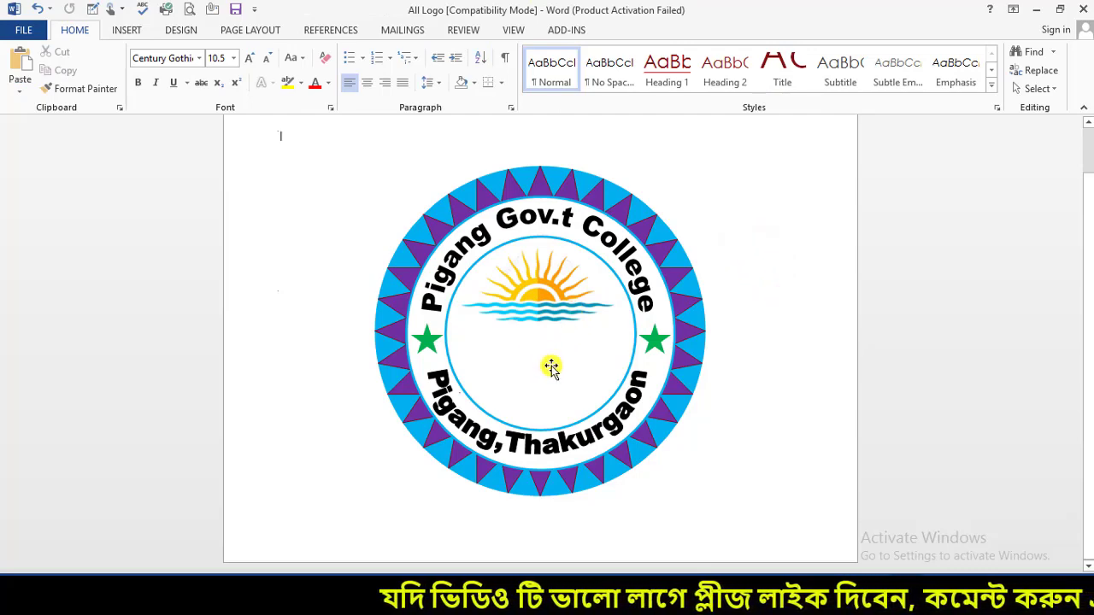
{"action": "left_click", "coordinate": [124, 31]}
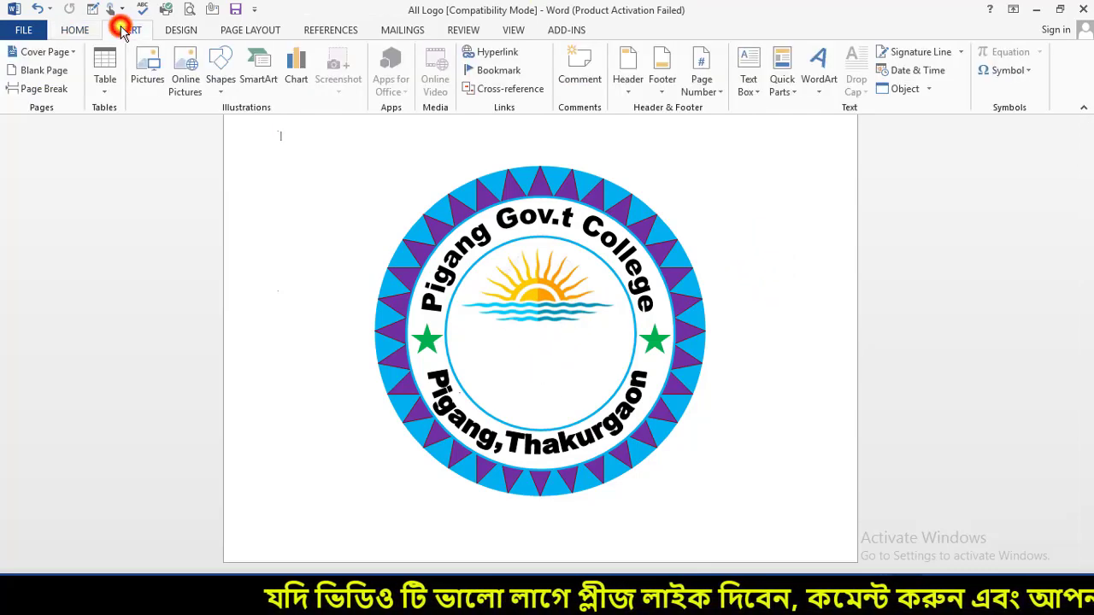
{"action": "left_click", "coordinate": [144, 82]}
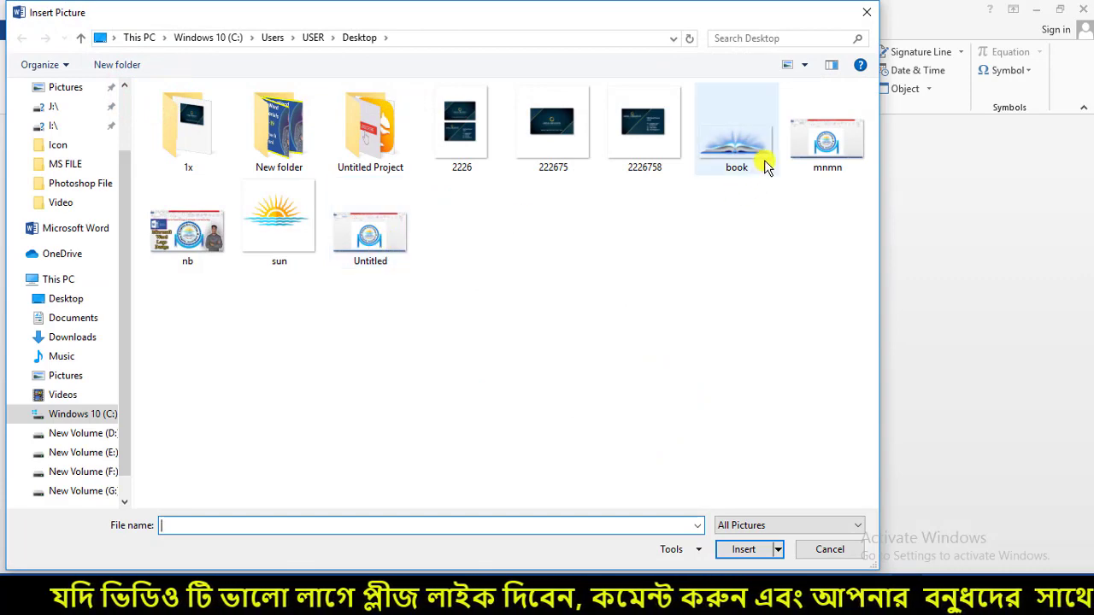
{"action": "left_click", "coordinate": [735, 161]}
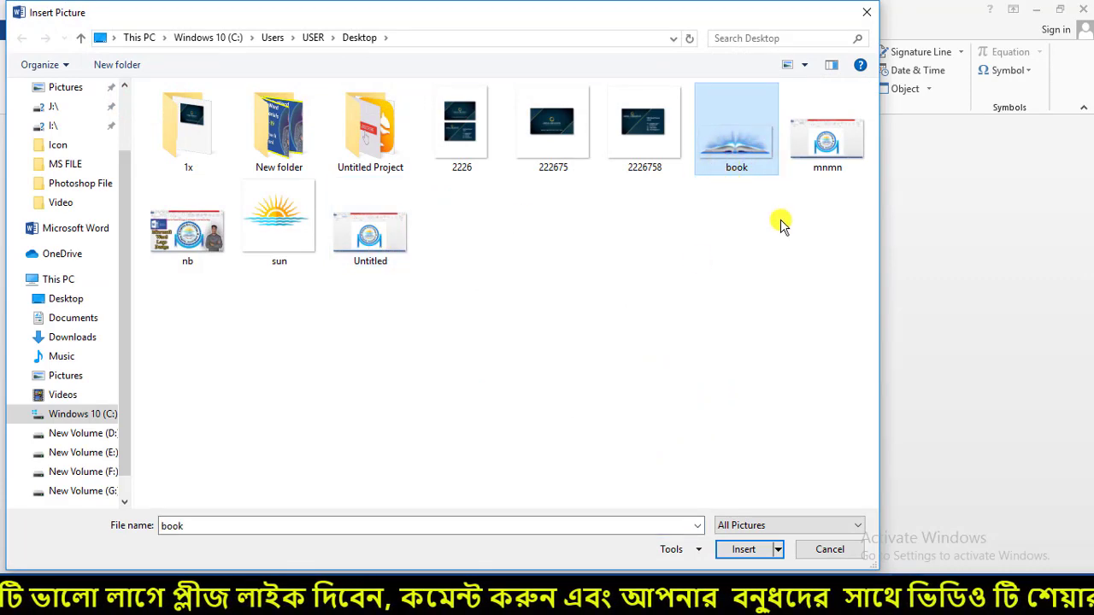
{"action": "left_click", "coordinate": [743, 551]}
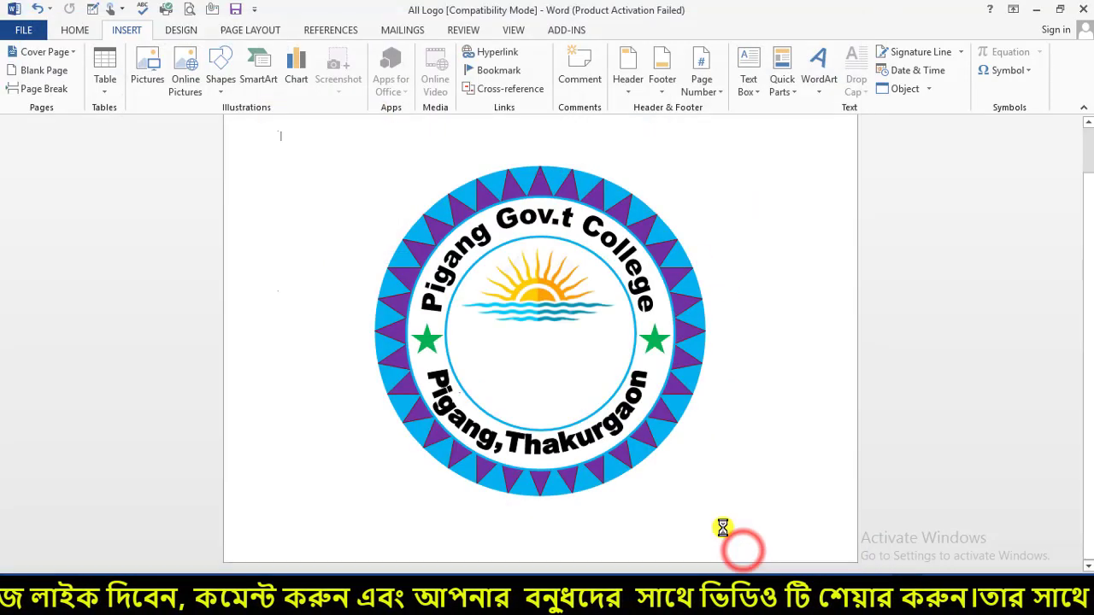
{"action": "left_click", "coordinate": [460, 87]}
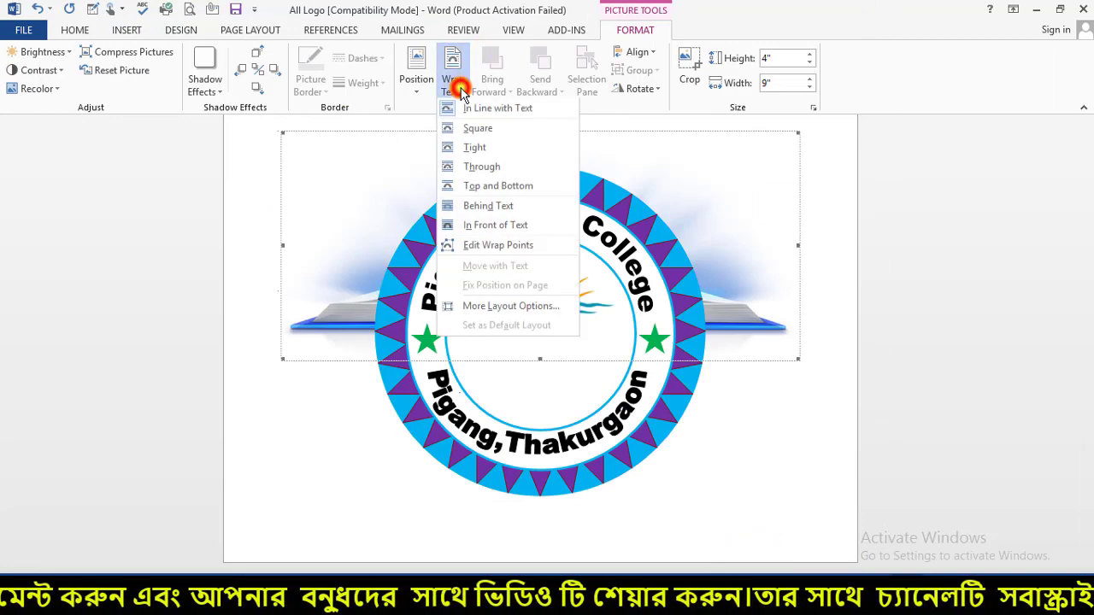
{"action": "left_click", "coordinate": [497, 227]}
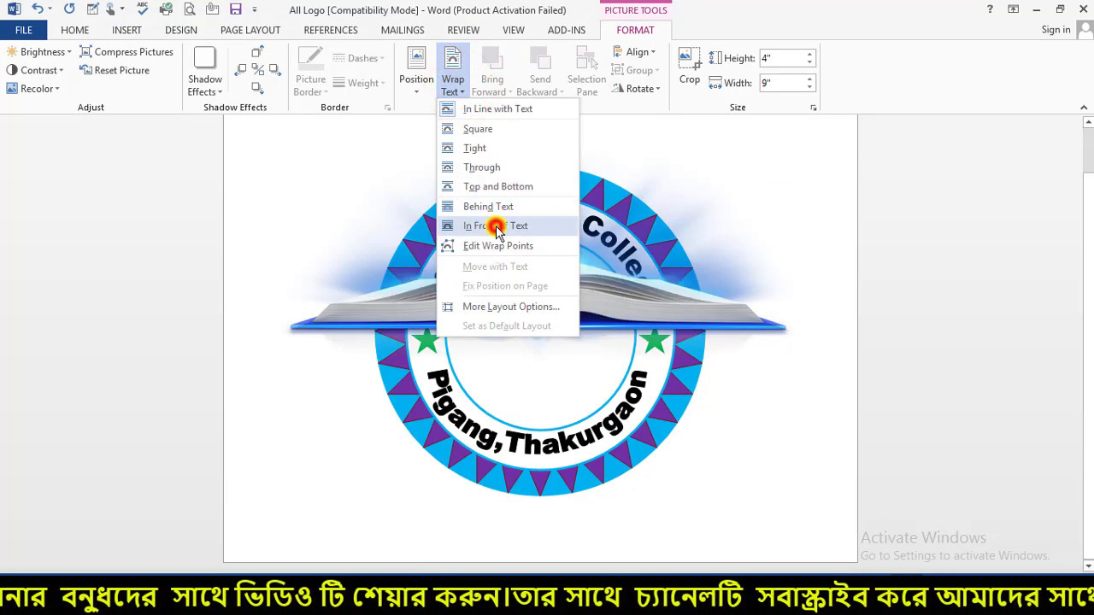
Step: Shrink the book picture to 3.04 by 1.35 inches and place it just below the sun
{"action": "left_click", "coordinate": [581, 288]}
{"action": "left_click_drag", "start_coordinate": [590, 373], "coordinate": [588, 374]}
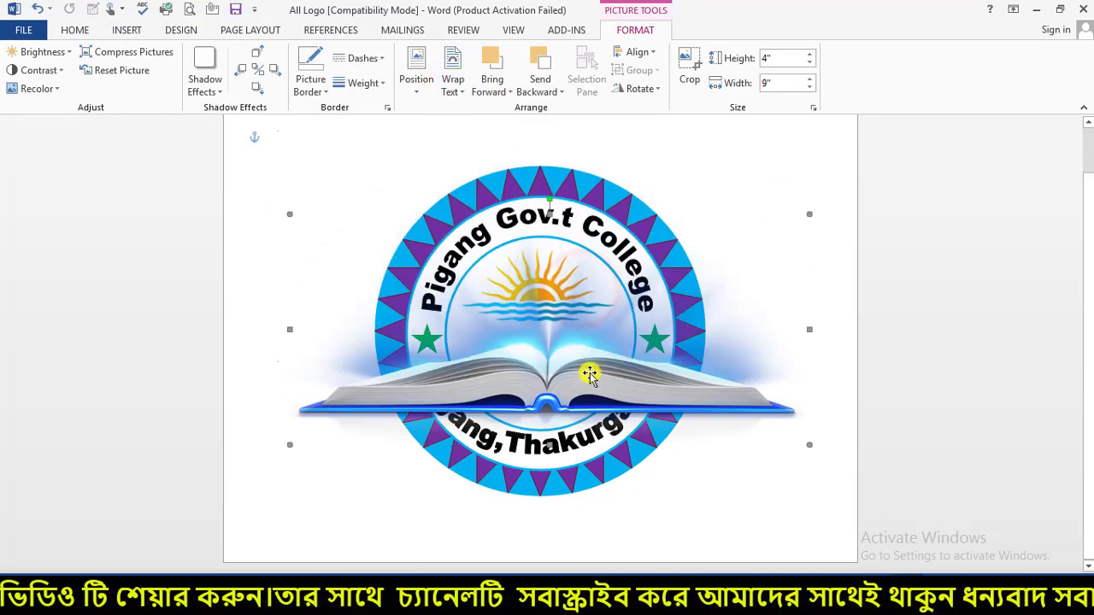
{"action": "left_click_drag", "start_coordinate": [810, 213], "coordinate": [554, 328]}
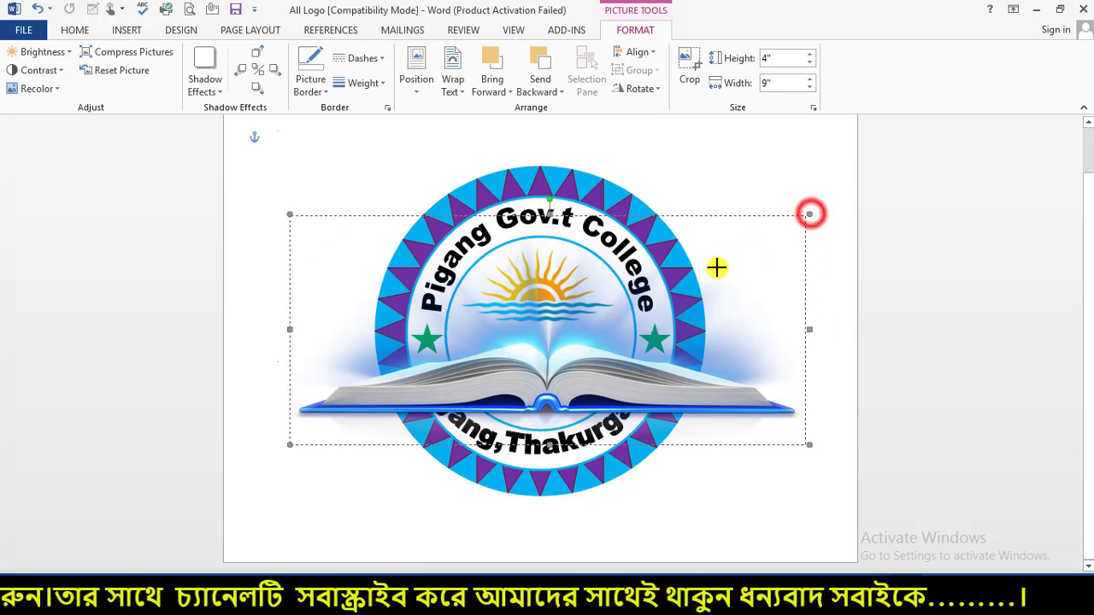
{"action": "left_click_drag", "start_coordinate": [424, 411], "coordinate": [544, 358]}
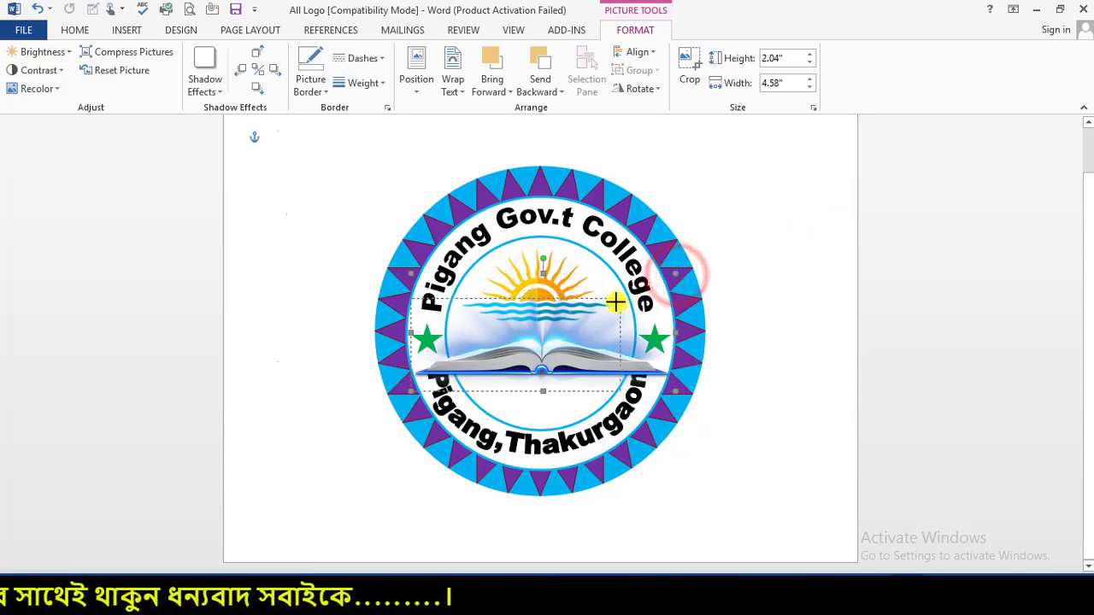
{"action": "left_click_drag", "start_coordinate": [639, 289], "coordinate": [610, 303]}
{"action": "left_click_drag", "start_coordinate": [515, 361], "coordinate": [619, 377]}
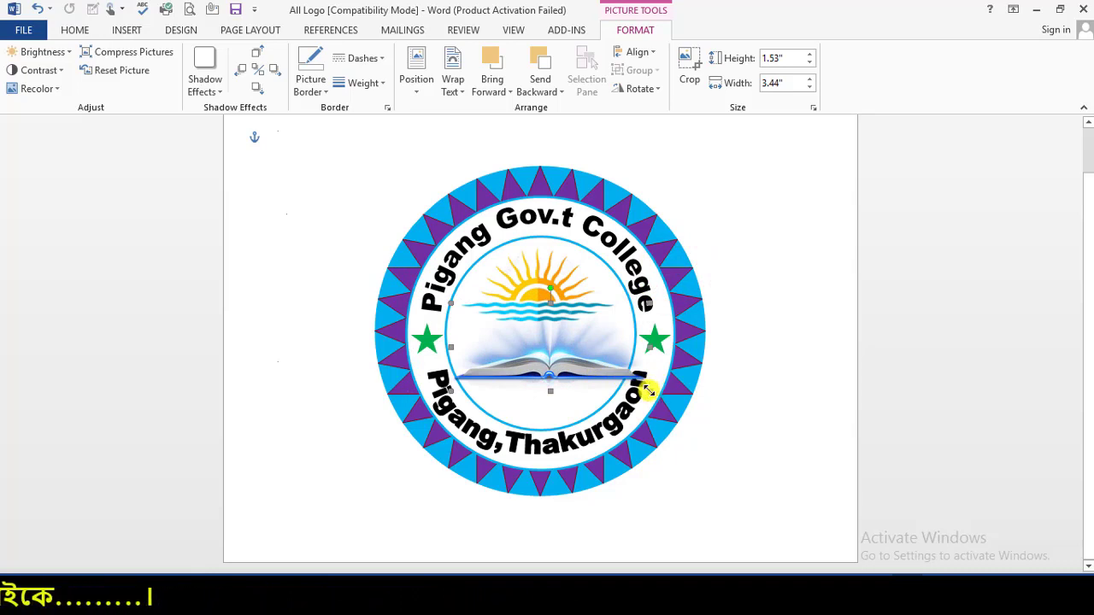
{"action": "left_click_drag", "start_coordinate": [650, 390], "coordinate": [629, 382]}
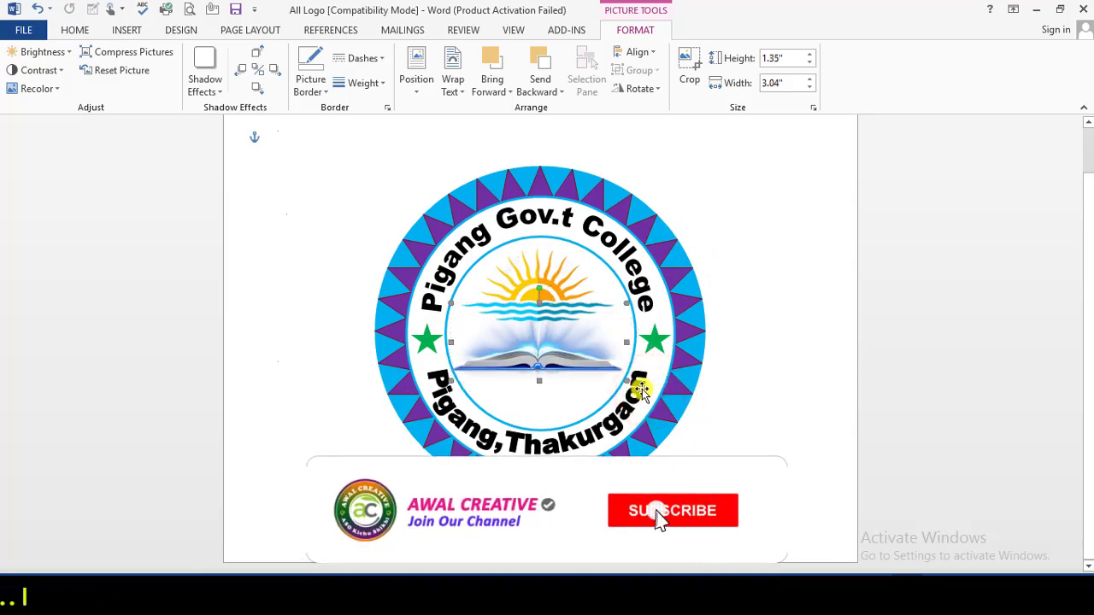
{"action": "key", "text": "Up"}
{"action": "key", "text": "Up"}
{"action": "key", "text": "Up"}
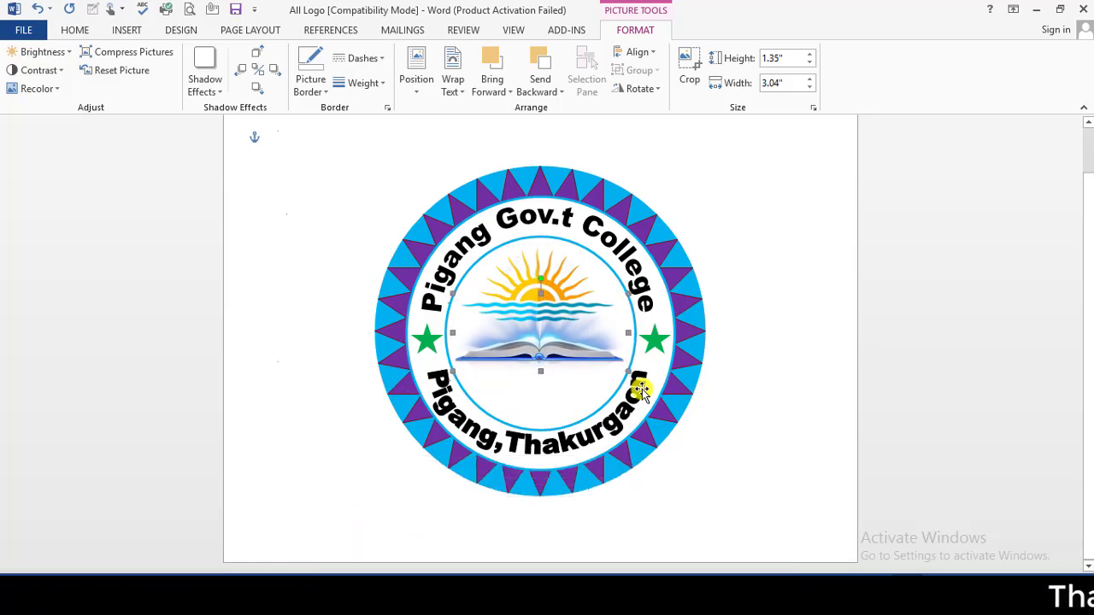
{"action": "key", "text": "Up"}
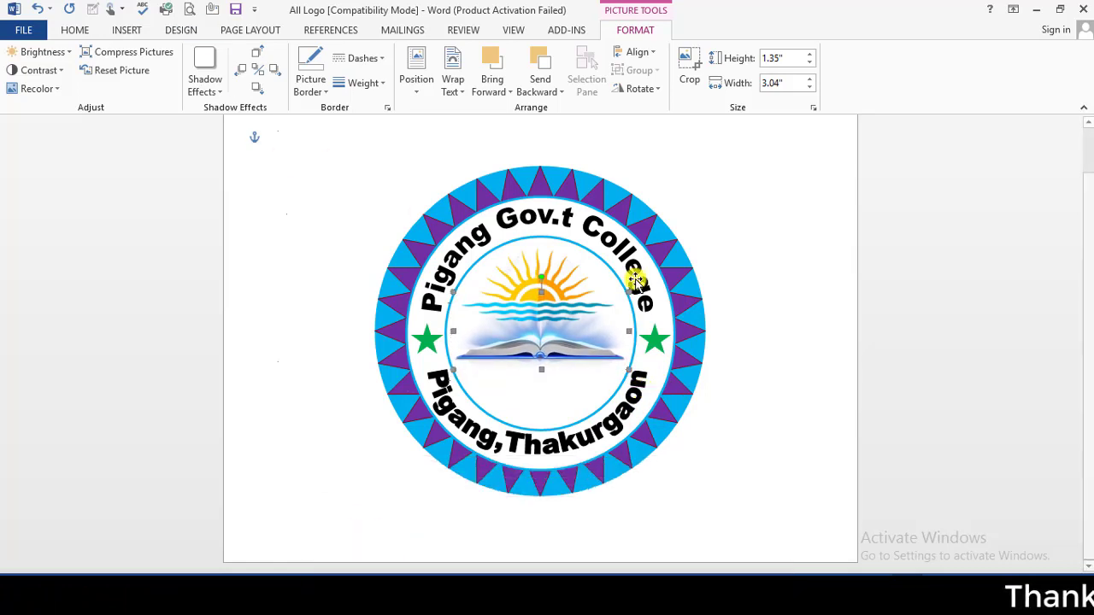
{"action": "left_click", "coordinate": [766, 249]}
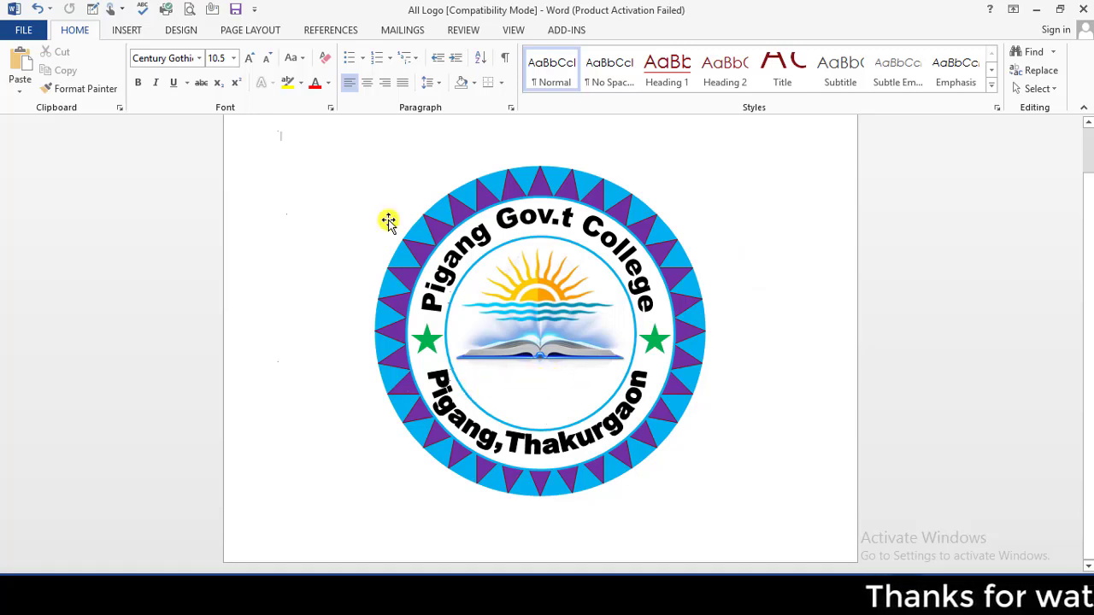
{"action": "left_click", "coordinate": [126, 31]}
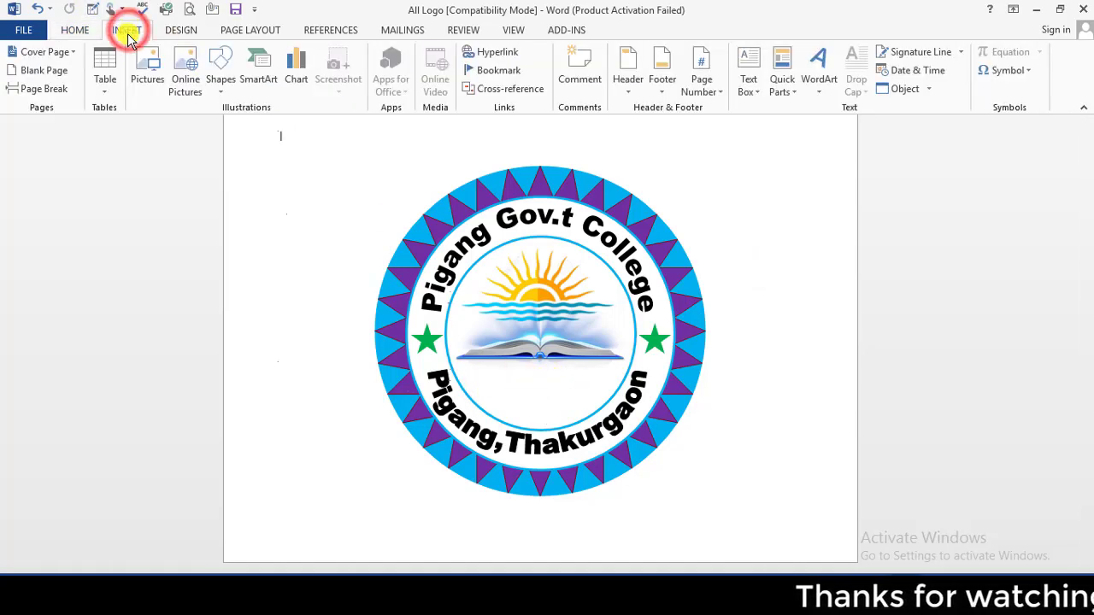
Step: Draw a down ribbon banner beneath the book
{"action": "left_click", "coordinate": [221, 66]}
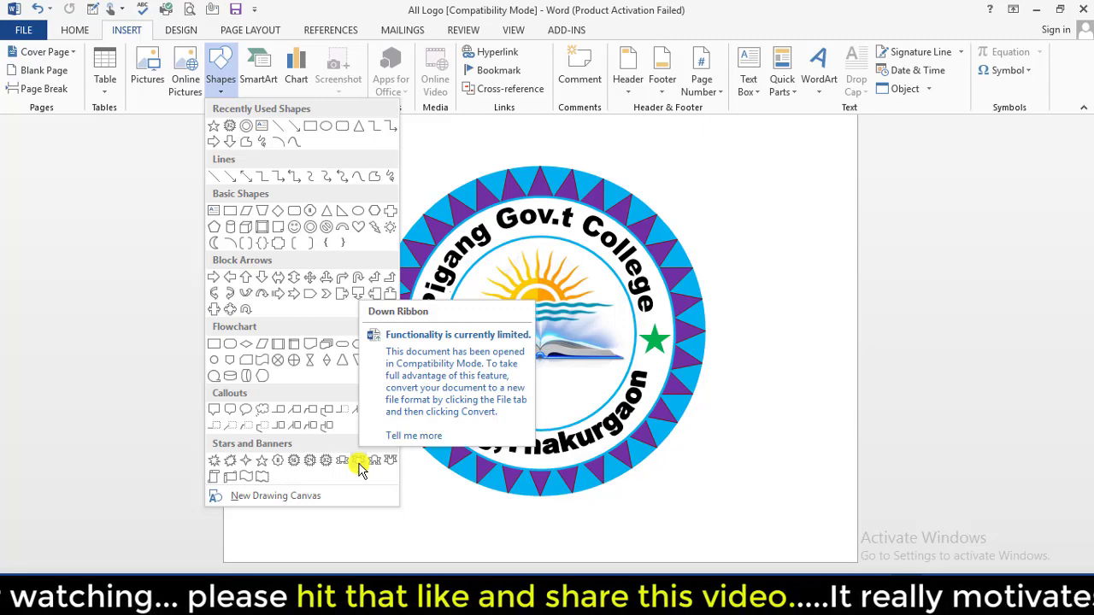
{"action": "left_click", "coordinate": [359, 465]}
{"action": "mouse_move", "coordinate": [466, 365]}
{"action": "left_mouse_down"}
{"action": "mouse_move", "coordinate": [558, 402]}
{"action": "mouse_move", "coordinate": [602, 402]}
{"action": "left_mouse_up"}
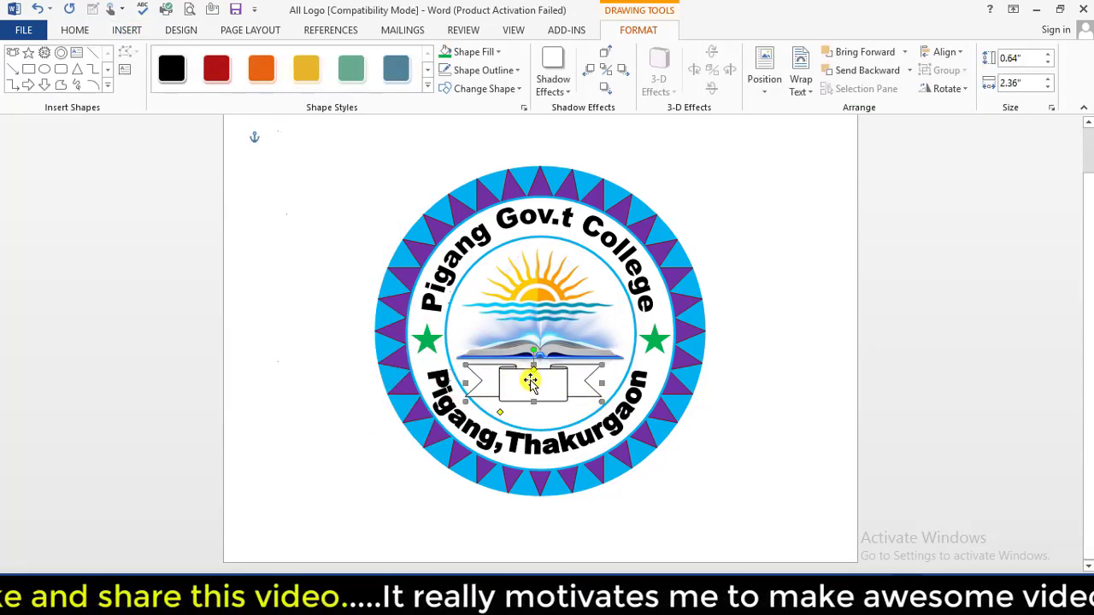
{"action": "scroll", "coordinate": [498, 427], "scroll_direction": "up", "scroll_amount": 5, "text": "ctrl"}
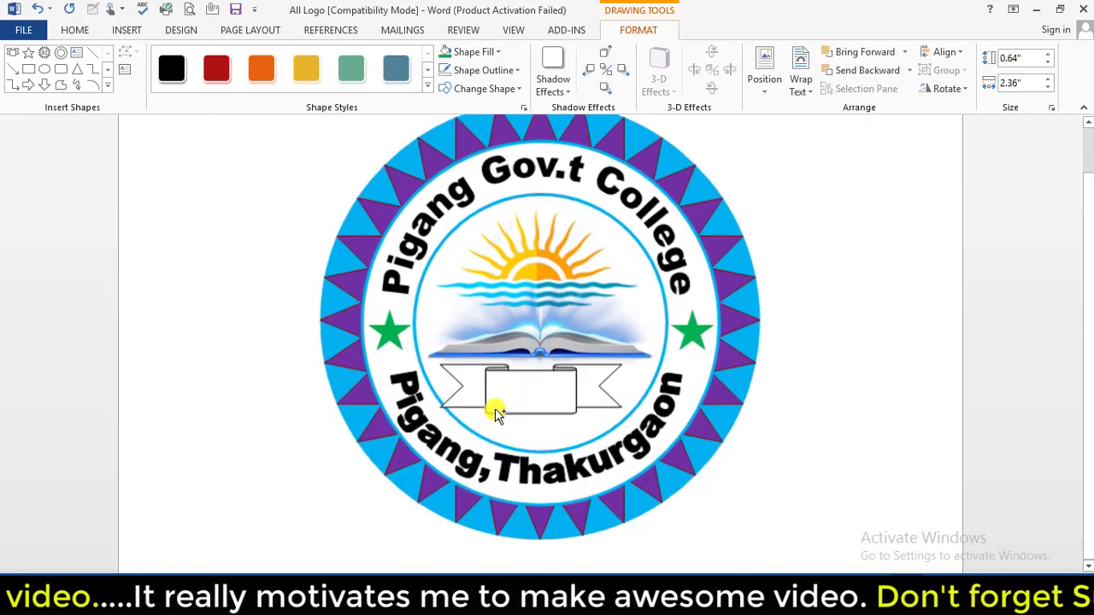
{"action": "scroll", "coordinate": [498, 427], "scroll_direction": "up", "scroll_amount": 1, "text": "ctrl"}
{"action": "scroll", "coordinate": [494, 424], "scroll_direction": "up", "scroll_amount": 1, "text": "ctrl"}
{"action": "scroll", "coordinate": [491, 421], "scroll_direction": "down", "scroll_amount": 2, "text": "ctrl"}
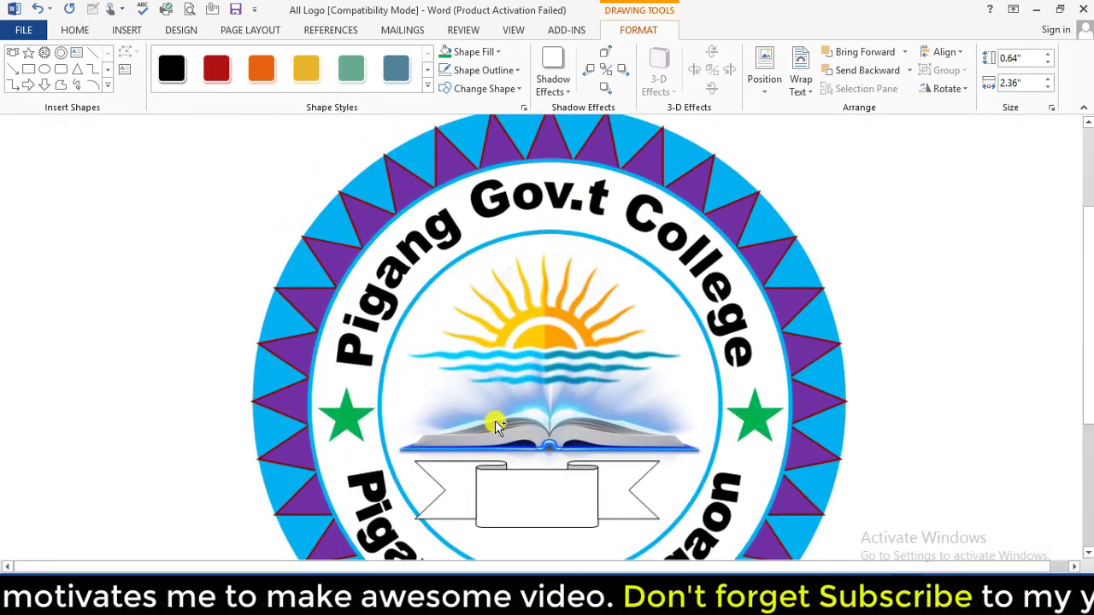
{"action": "scroll", "coordinate": [616, 385], "scroll_direction": "up", "scroll_amount": 3, "text": "ctrl"}
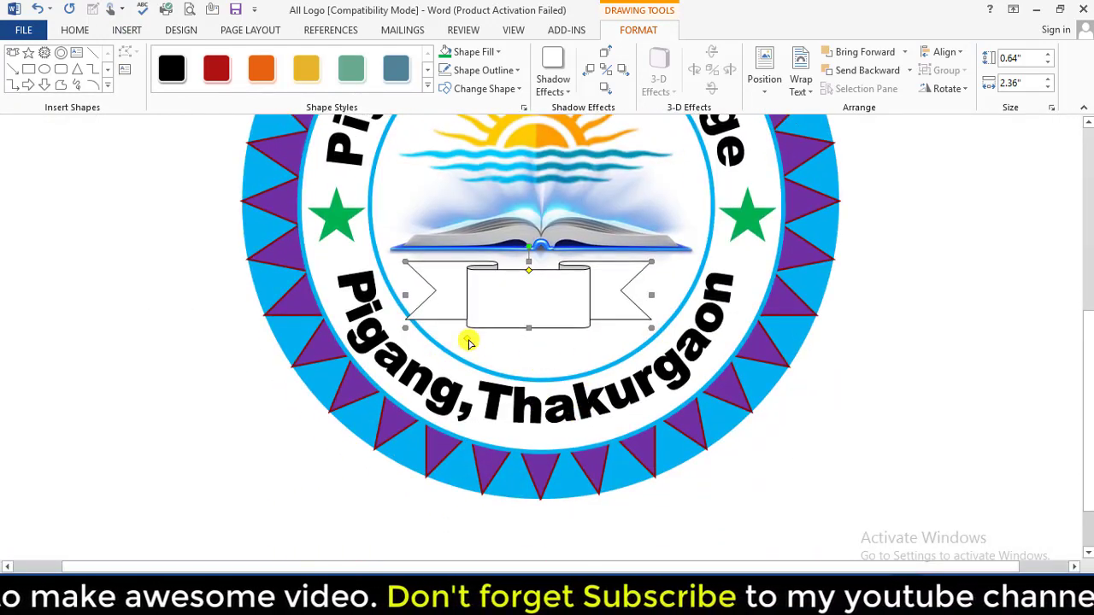
Step: Widen the banner's centre panel and lower it between the end rolls
{"action": "left_click_drag", "start_coordinate": [468, 342], "coordinate": [450, 339]}
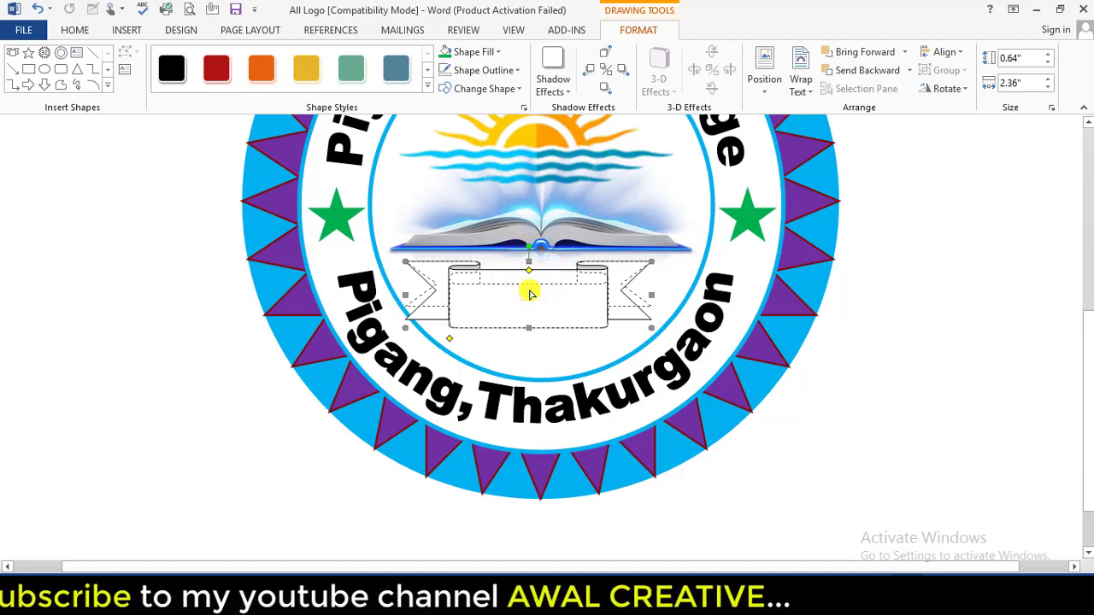
{"action": "left_click_drag", "start_coordinate": [529, 273], "coordinate": [569, 330]}
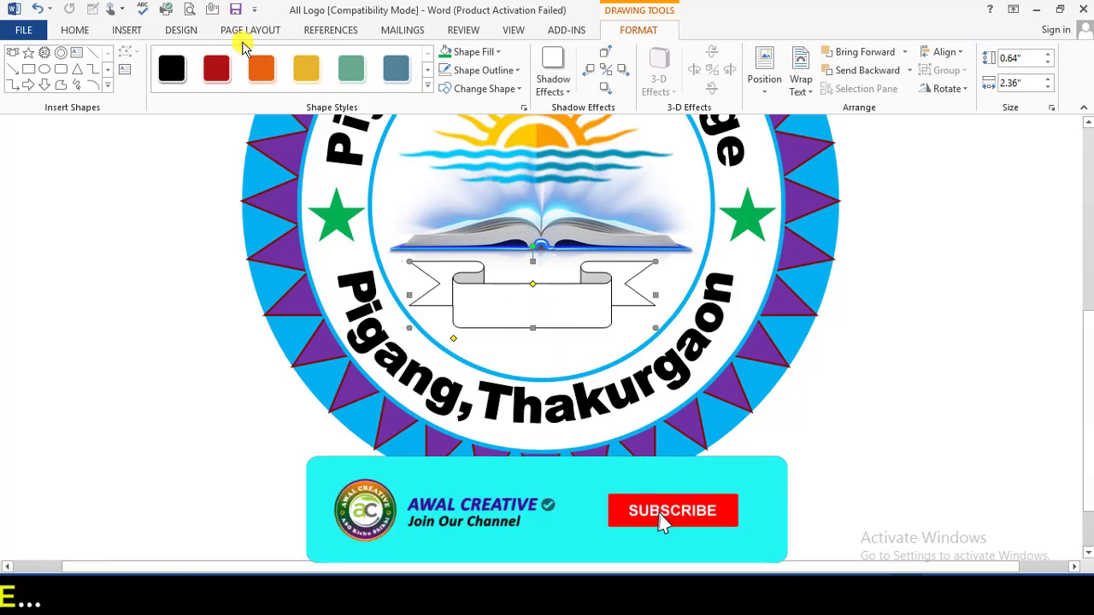
{"action": "left_click", "coordinate": [128, 32]}
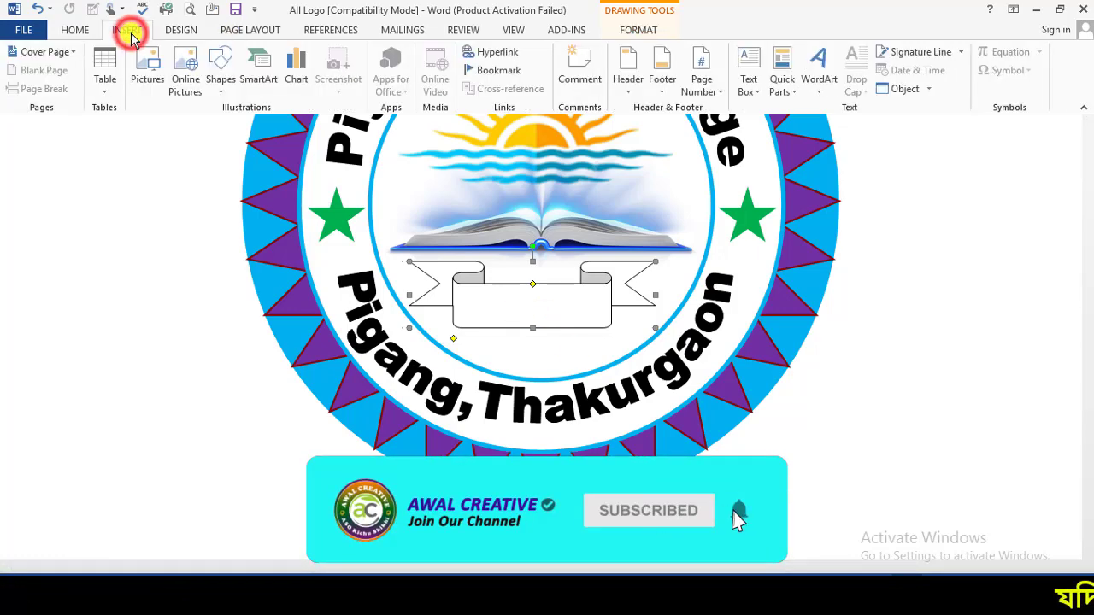
Step: Create rainbow-style WordArt reading '1963' in Arial Black at size 28
{"action": "left_click", "coordinate": [819, 73]}
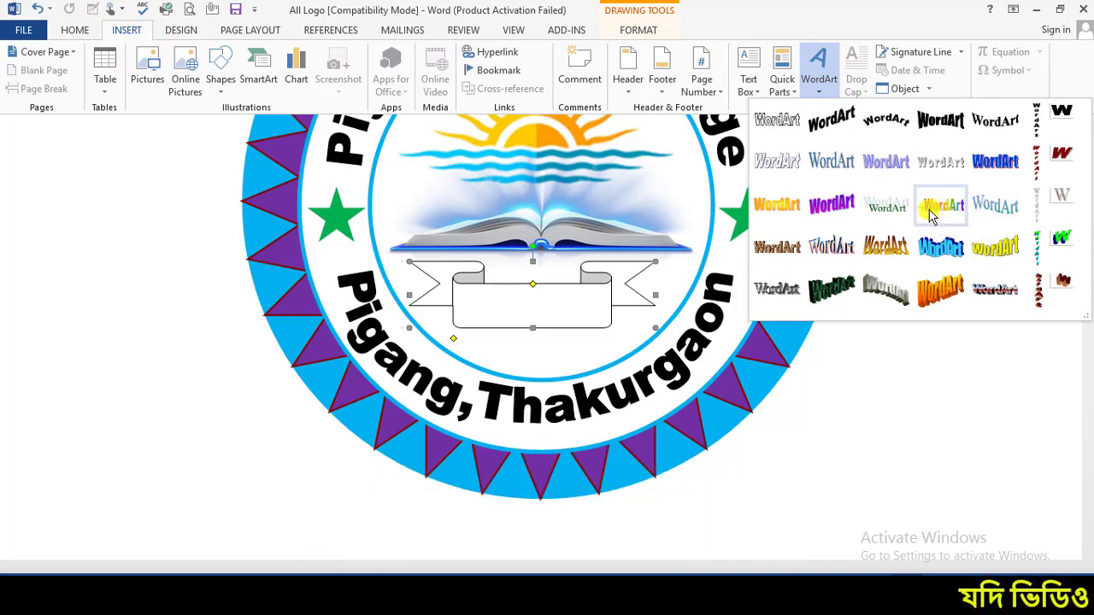
{"action": "left_click", "coordinate": [931, 214]}
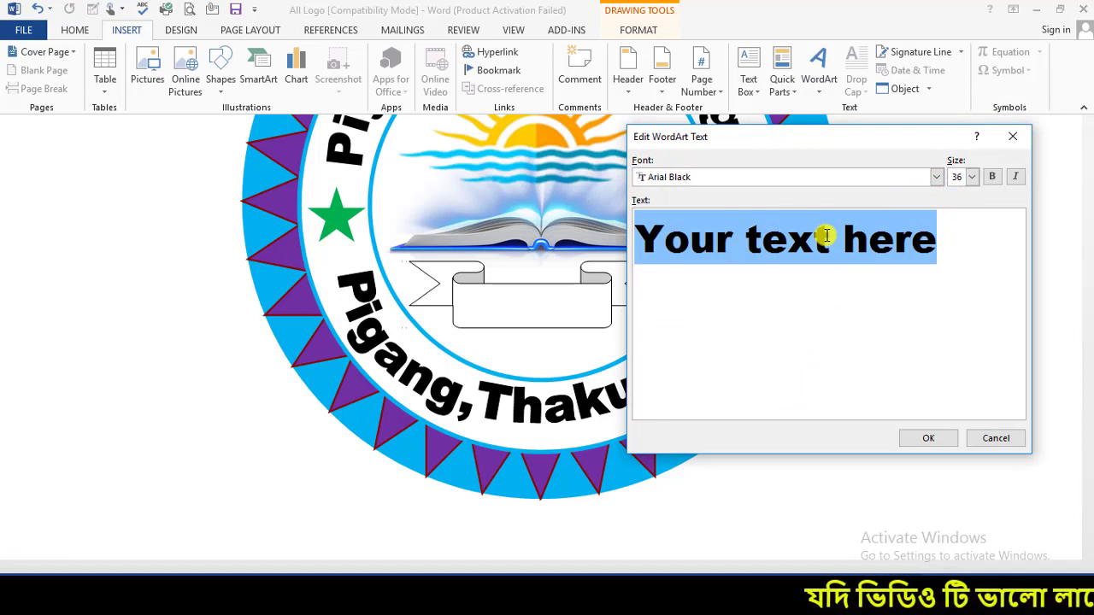
{"action": "type", "text": "2"}
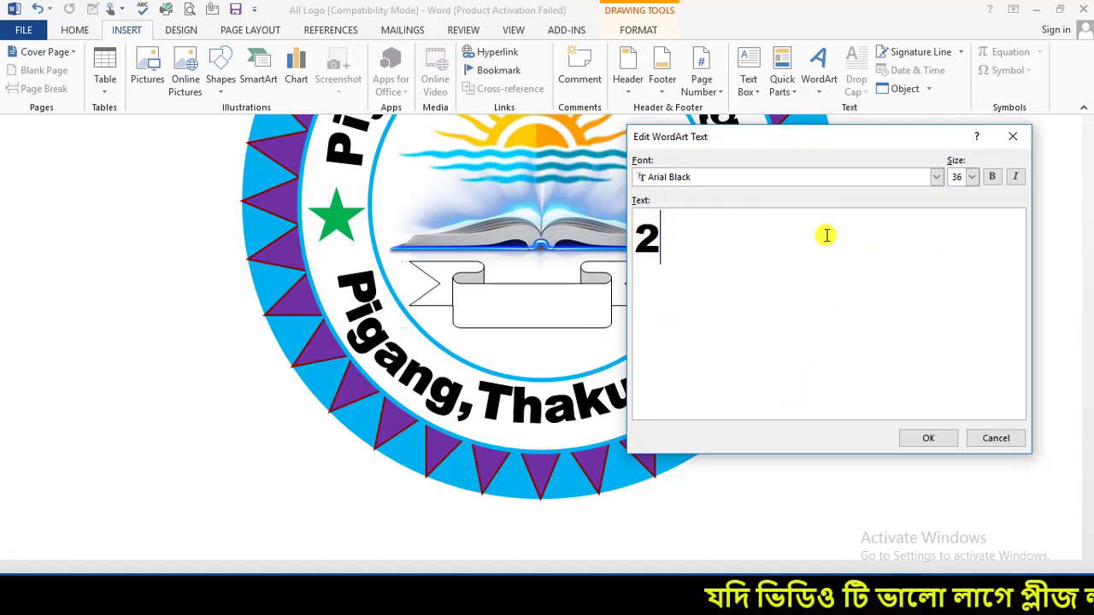
{"action": "key", "text": "BackSpace"}
{"action": "type", "text": "1963"}
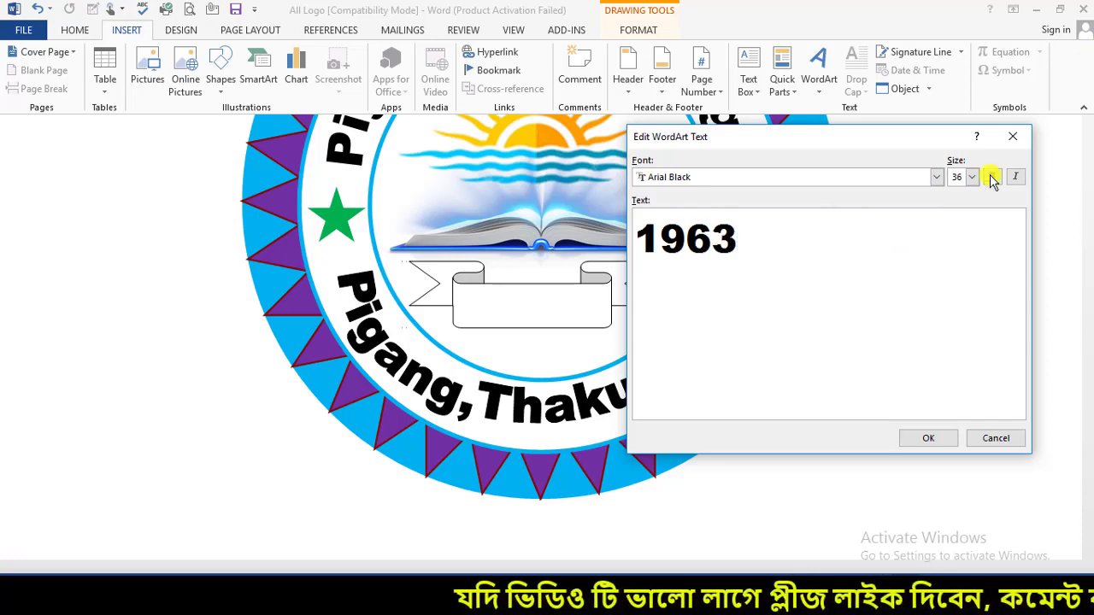
{"action": "left_click_drag", "start_coordinate": [752, 247], "coordinate": [631, 249]}
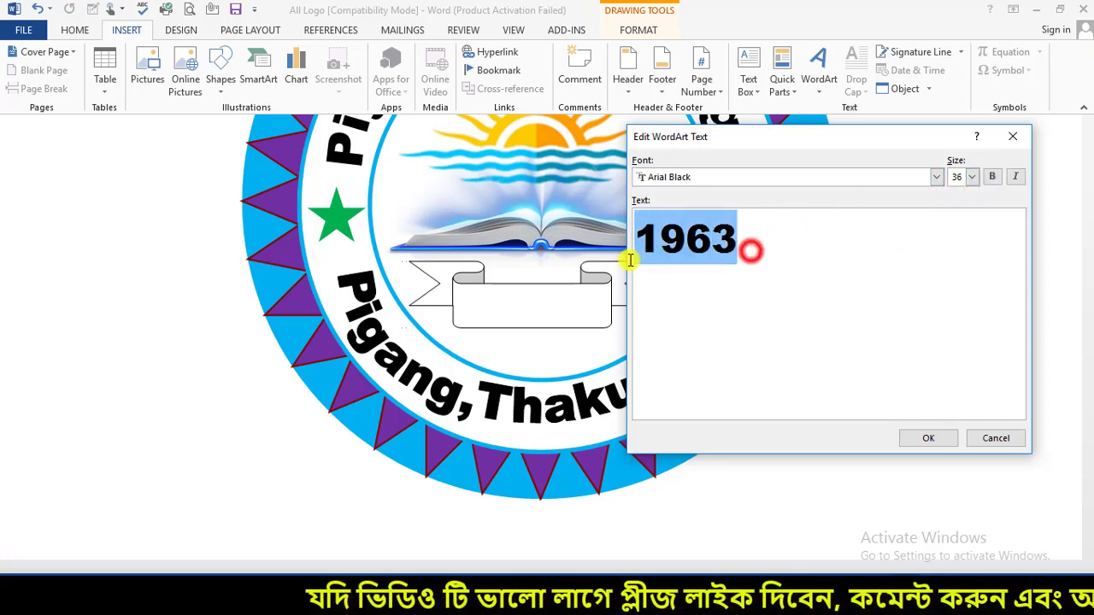
{"action": "left_click", "coordinate": [971, 179]}
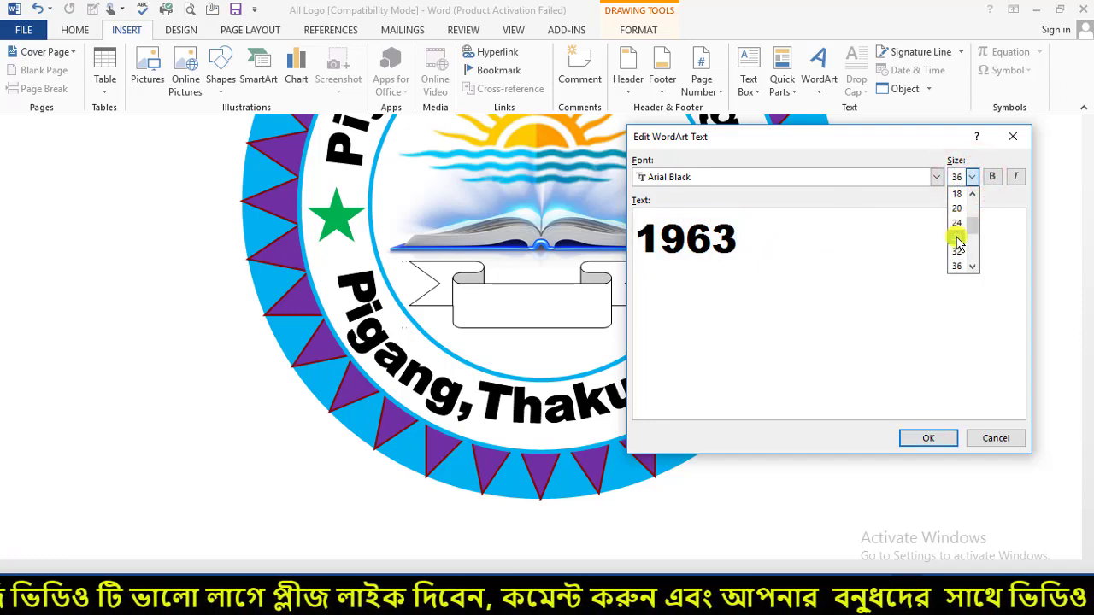
{"action": "left_click", "coordinate": [957, 239]}
{"action": "left_click", "coordinate": [928, 440]}
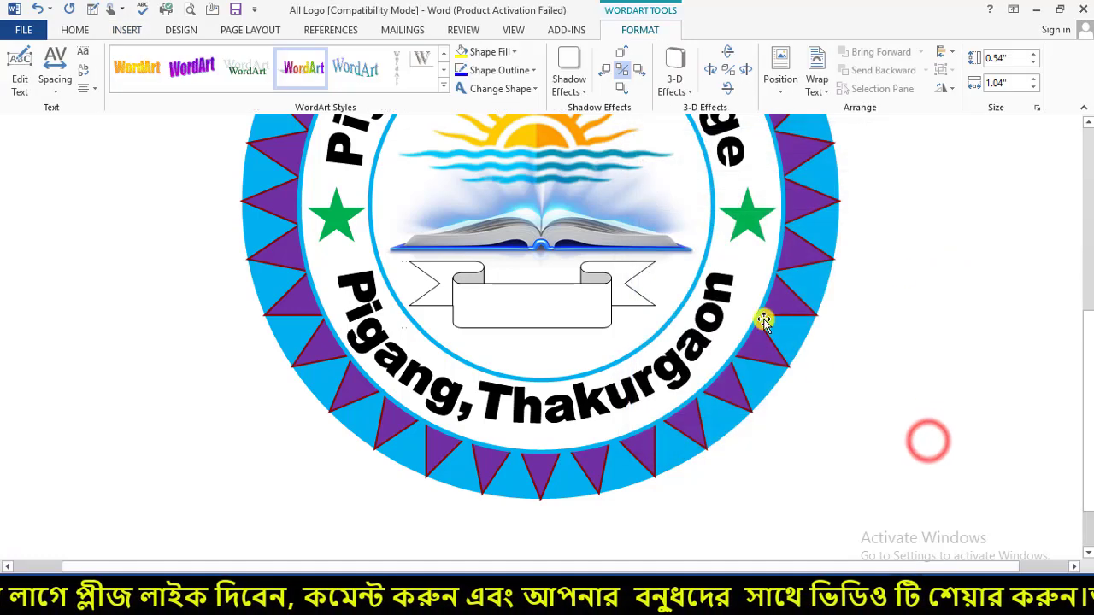
Step: Set the 1963 WordArt to In Front of Text, move it onto the banner and shorten it
{"action": "scroll", "coordinate": [420, 254], "scroll_direction": "up", "scroll_amount": 8}
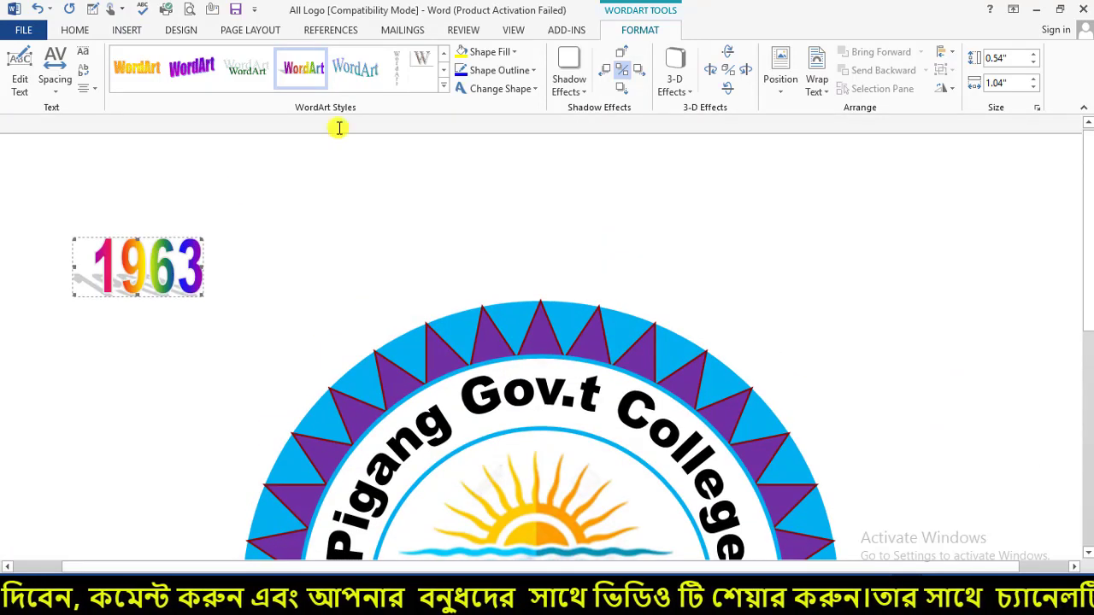
{"action": "left_click", "coordinate": [816, 92]}
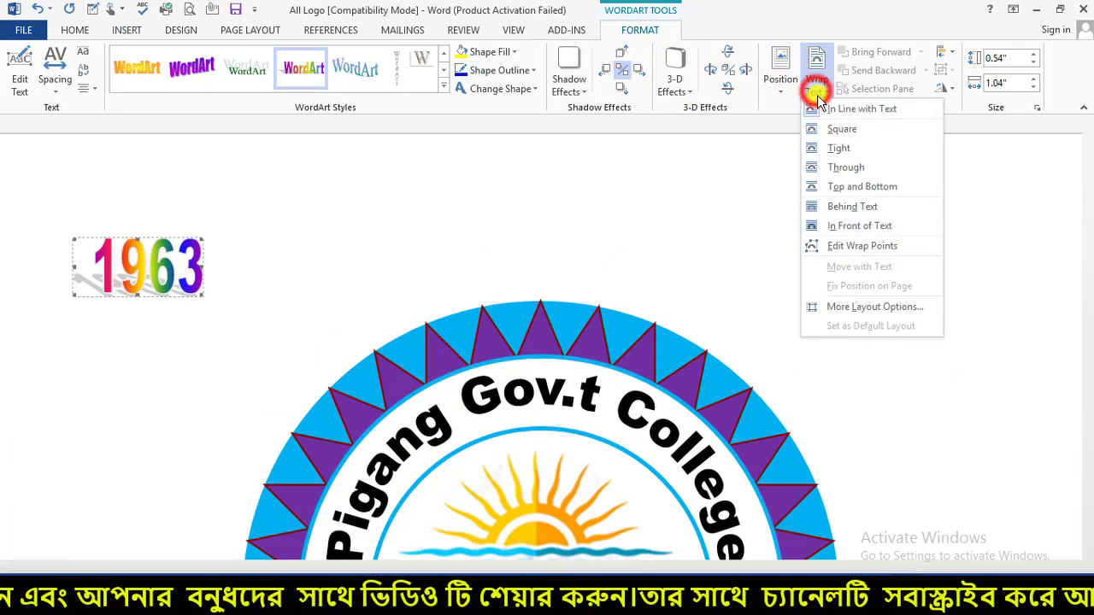
{"action": "left_click", "coordinate": [859, 226]}
{"action": "scroll", "coordinate": [181, 160], "scroll_direction": "down", "scroll_amount": 3}
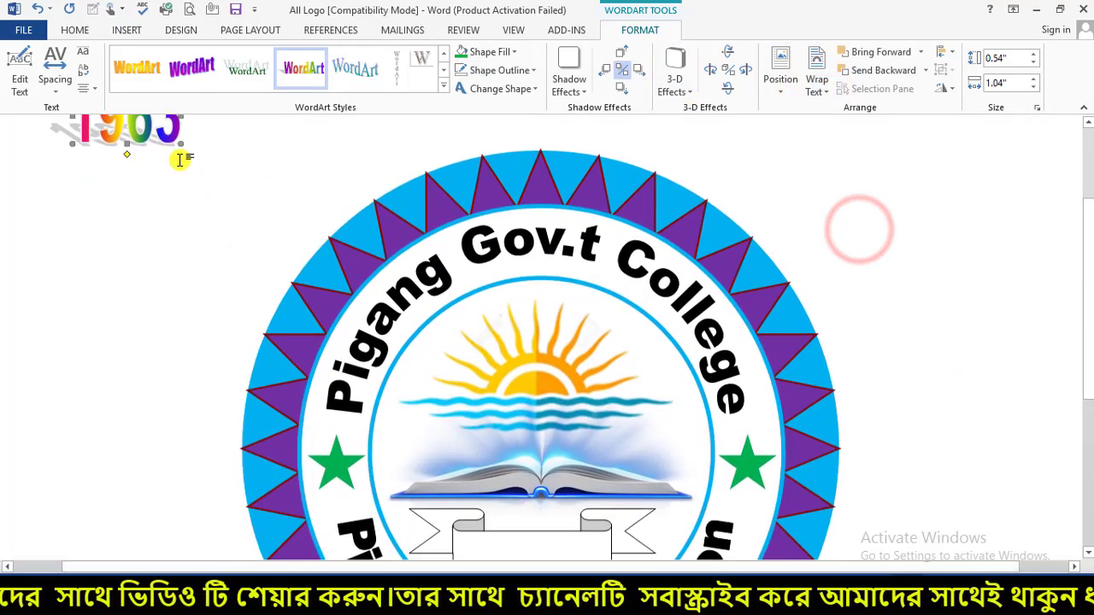
{"action": "left_click_drag", "start_coordinate": [171, 133], "coordinate": [621, 456]}
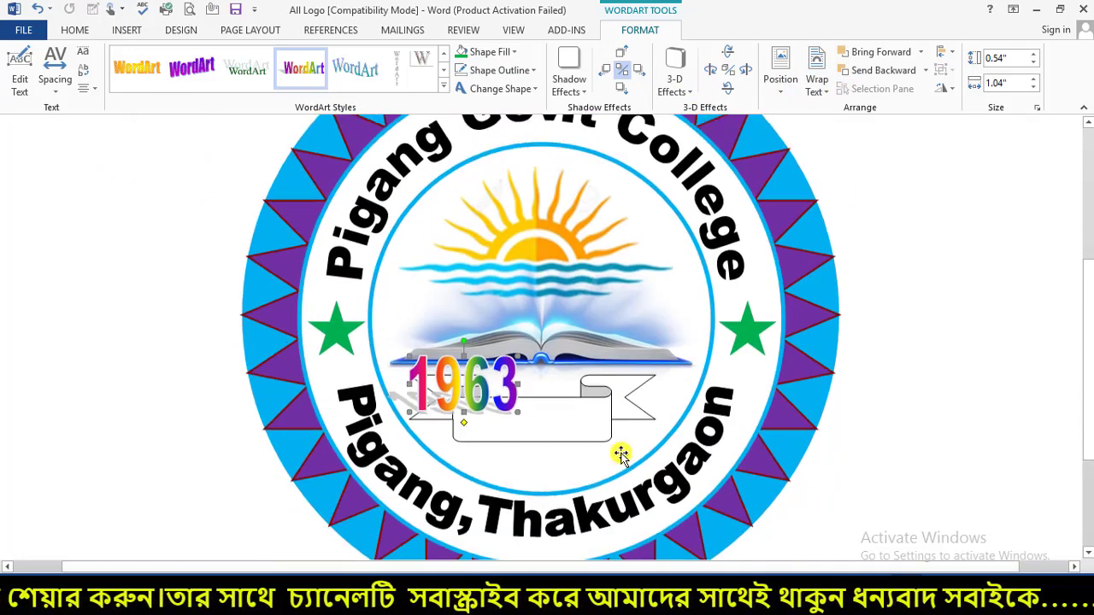
{"action": "scroll", "coordinate": [621, 455], "scroll_direction": "down", "scroll_amount": 1}
{"action": "left_click_drag", "start_coordinate": [510, 363], "coordinate": [558, 405]}
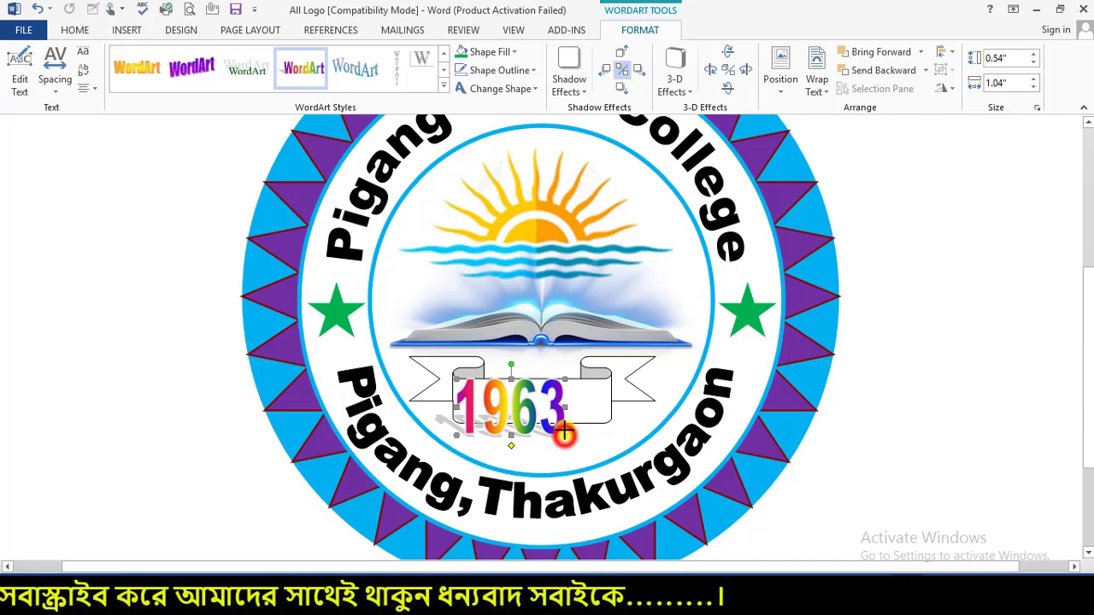
{"action": "left_click_drag", "start_coordinate": [564, 433], "coordinate": [564, 417]}
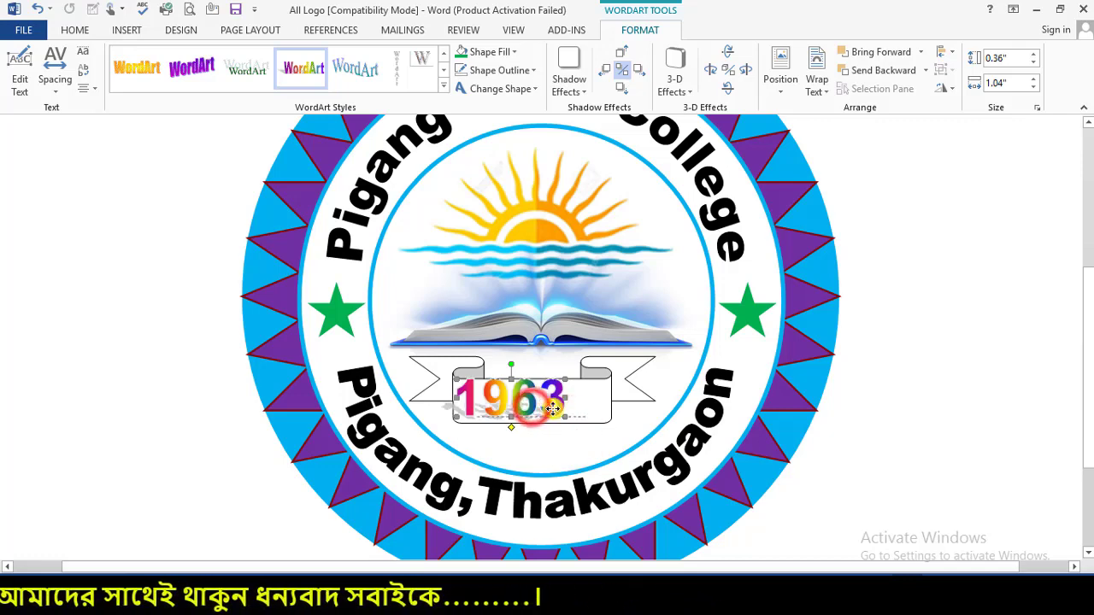
Step: Nudge the 1963 WordArt left and up until it's centred in the banner's middle panel
{"action": "scroll", "coordinate": [532, 411], "scroll_direction": "up", "scroll_amount": 2}
{"action": "scroll", "coordinate": [560, 427], "scroll_direction": "up", "scroll_amount": 5}
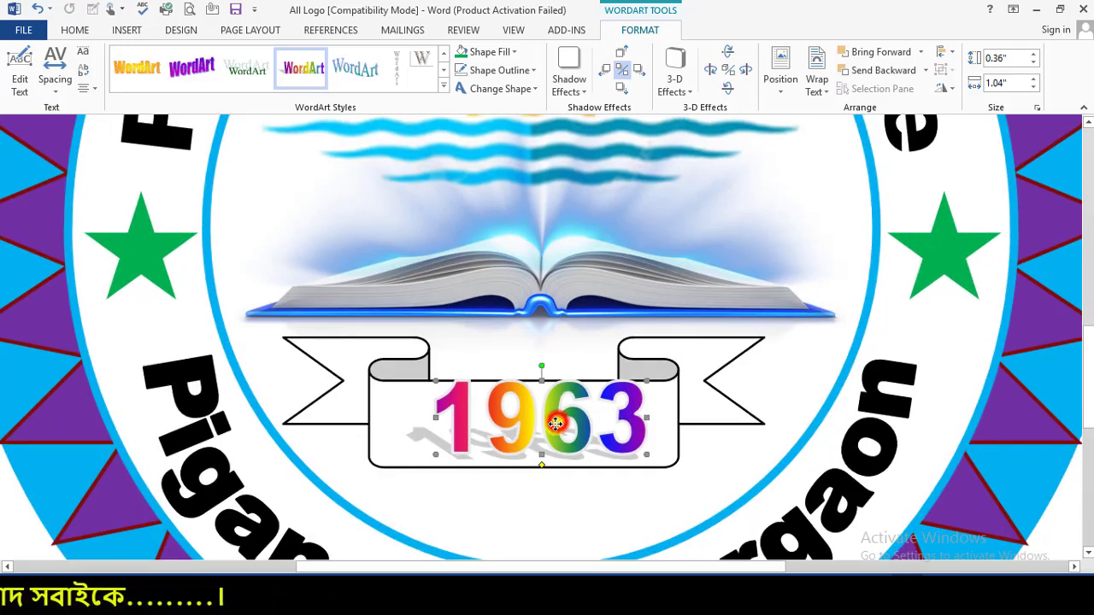
{"action": "left_click_drag", "start_coordinate": [556, 422], "coordinate": [544, 430]}
{"action": "key", "text": "ctrl+Left"}
{"action": "key", "text": "ctrl+Left"}
{"action": "key", "text": "ctrl+Left"}
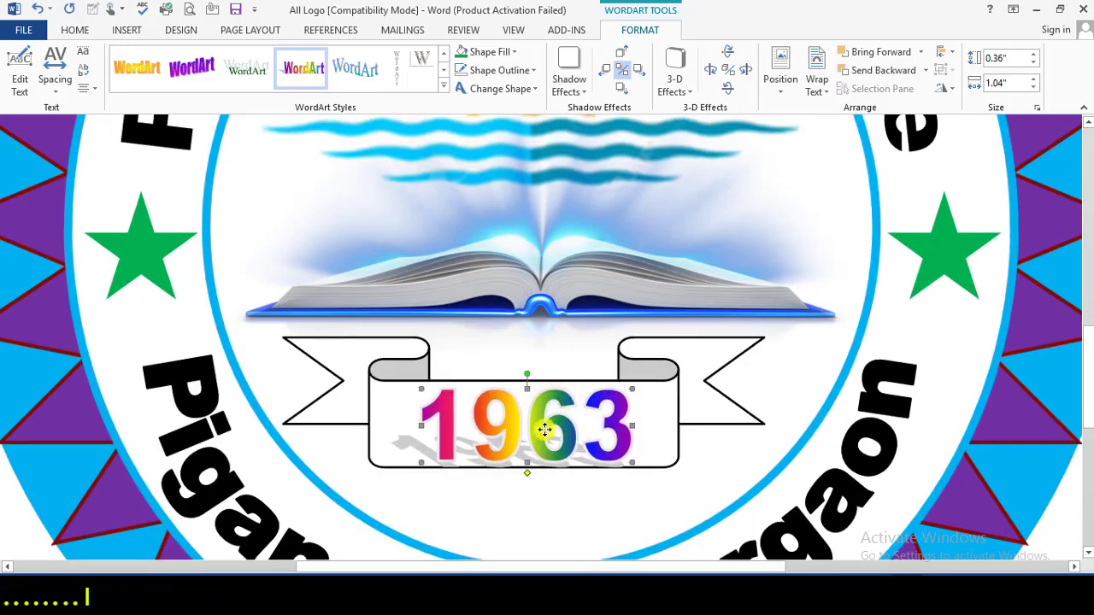
{"action": "key", "text": "ctrl+Up"}
{"action": "key", "text": "ctrl+Down"}
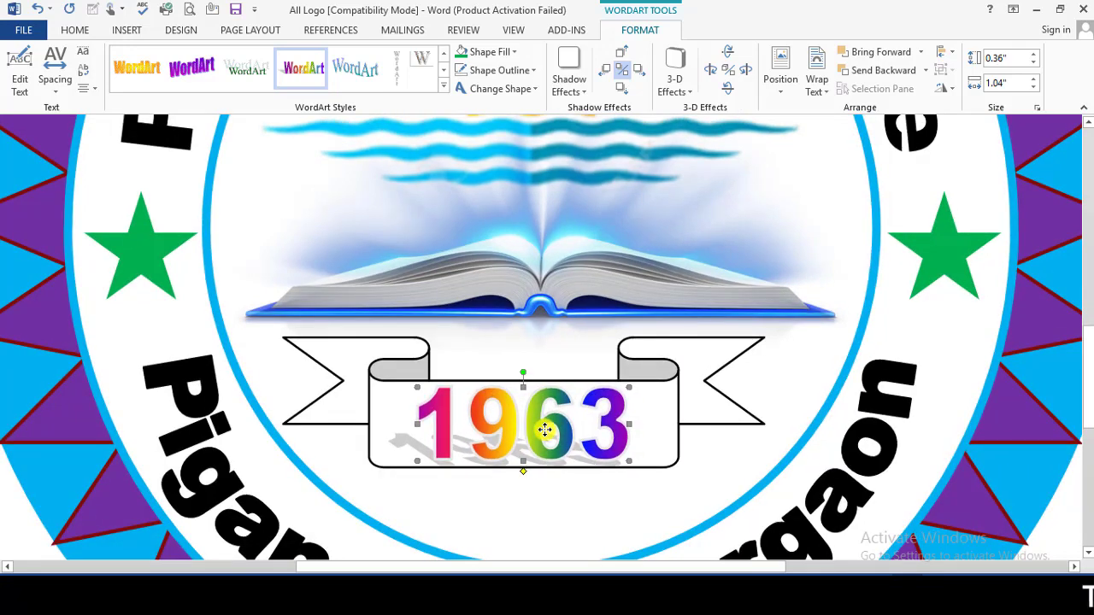
{"action": "key", "text": "ctrl+Up"}
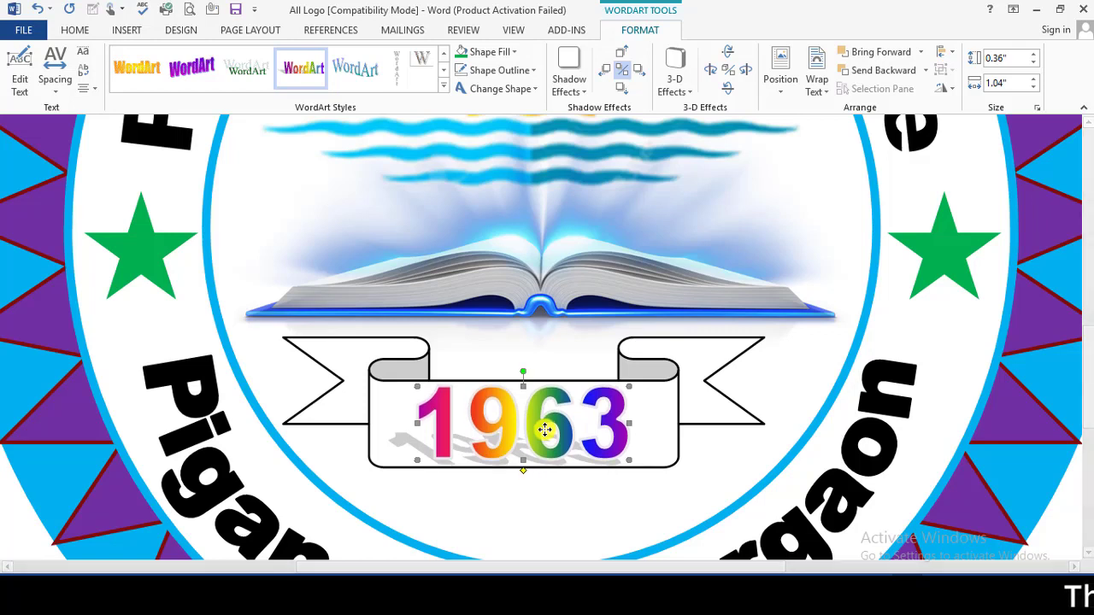
{"action": "key", "text": "ctrl+Up"}
{"action": "key", "text": "ctrl+Left"}
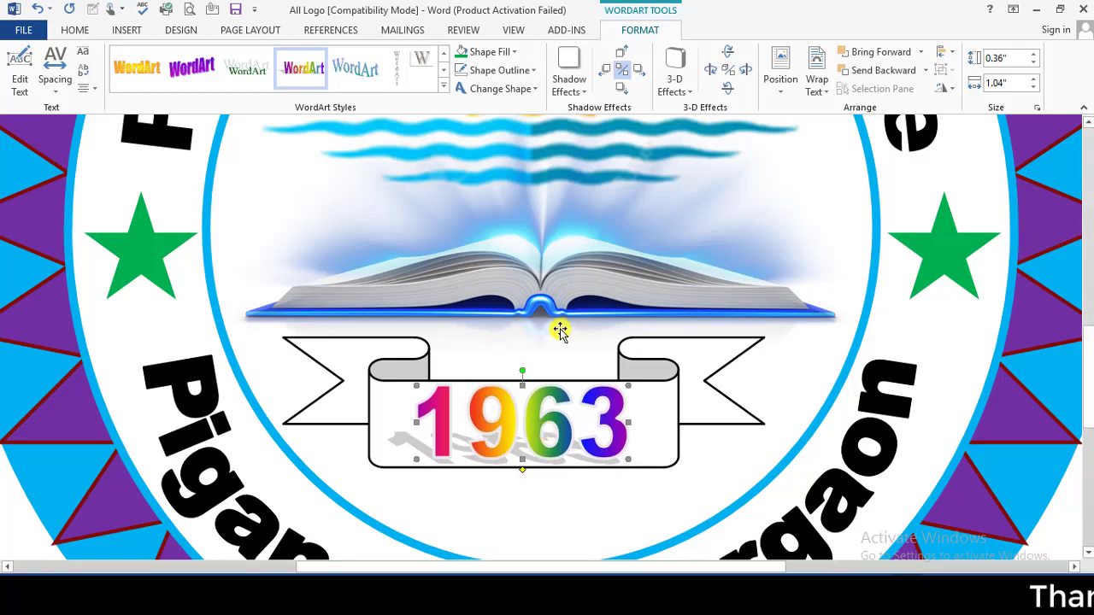
{"action": "left_click", "coordinate": [674, 362]}
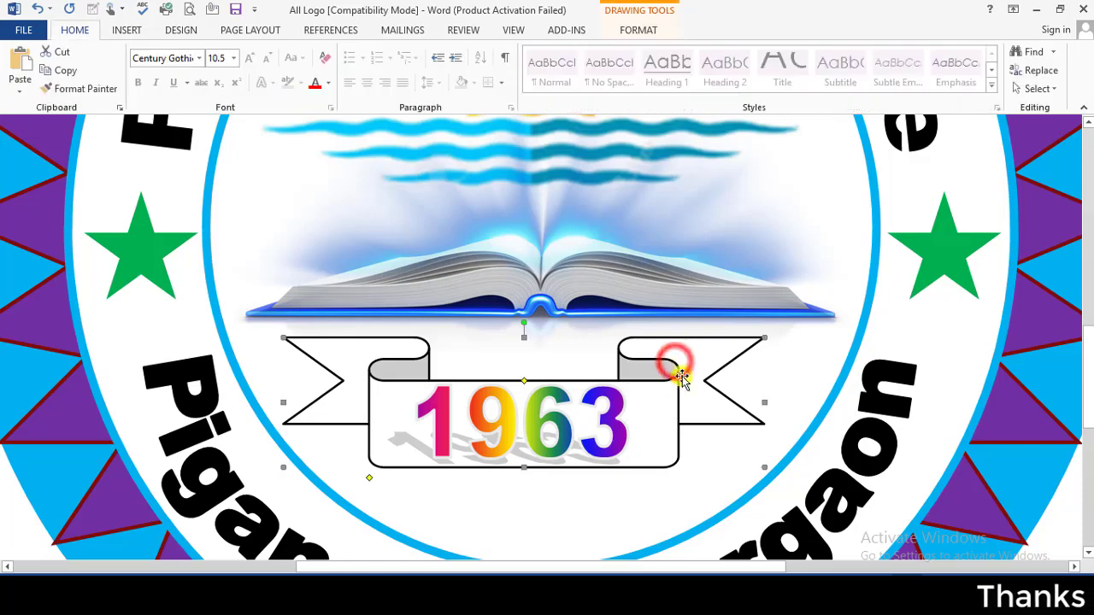
Step: Bring up the ribbon banner's Shape Fill colours to preview dark red
{"action": "left_click", "coordinate": [636, 31]}
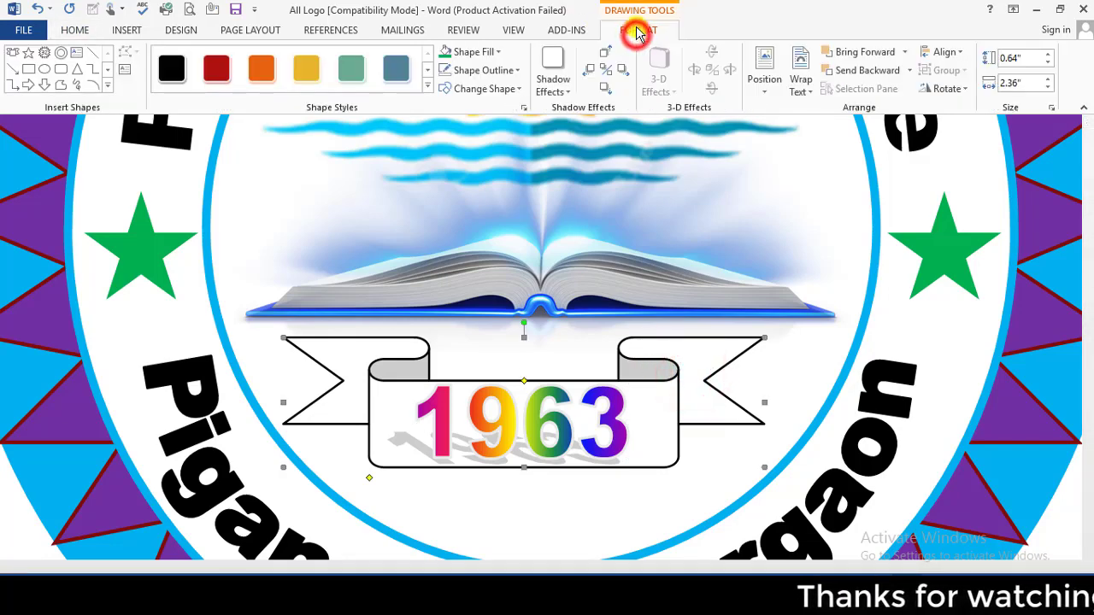
{"action": "left_click", "coordinate": [499, 51]}
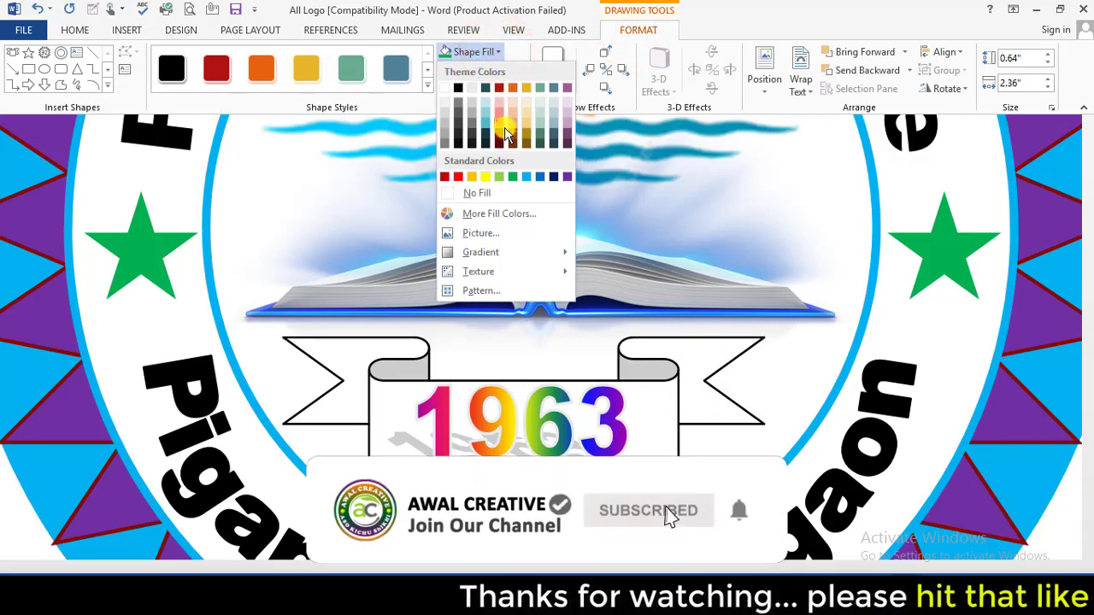
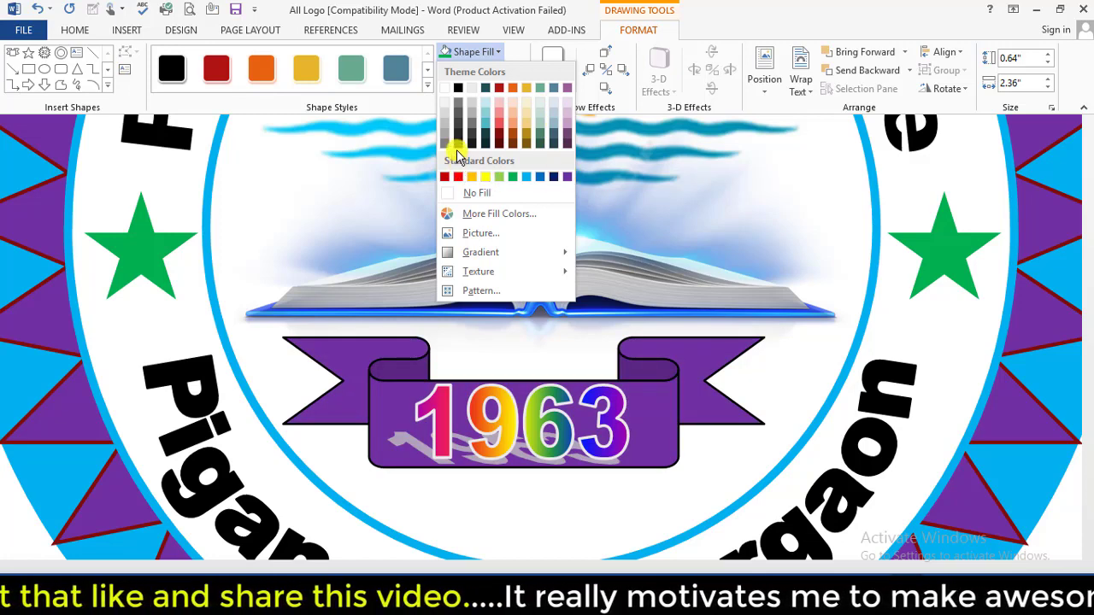
Step: Give the 1963 banner a white fill and a light blue outline
{"action": "left_click", "coordinate": [445, 88]}
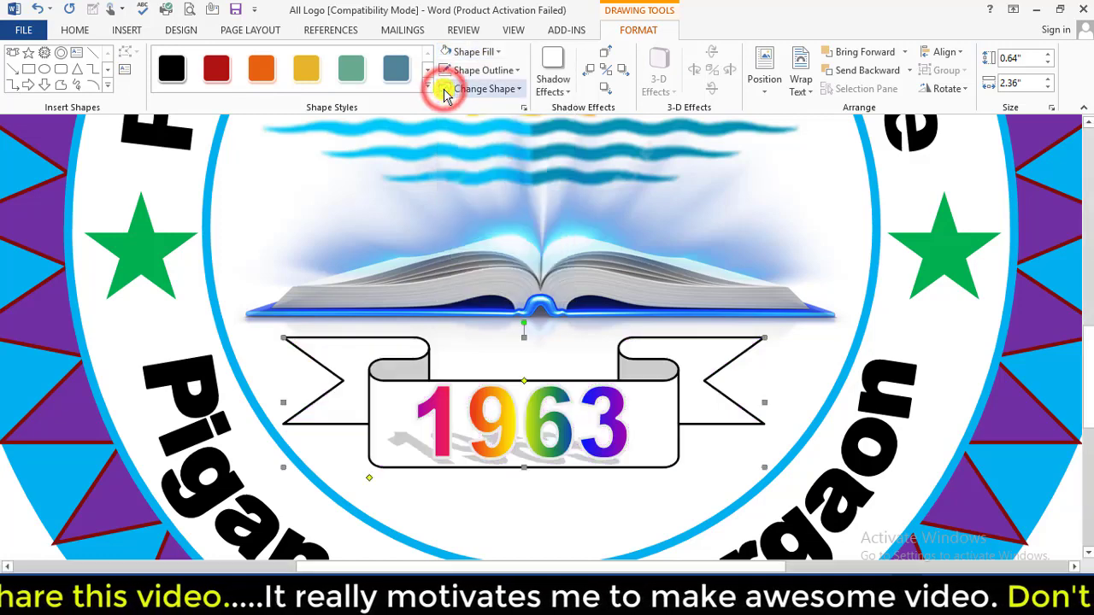
{"action": "left_click", "coordinate": [516, 70]}
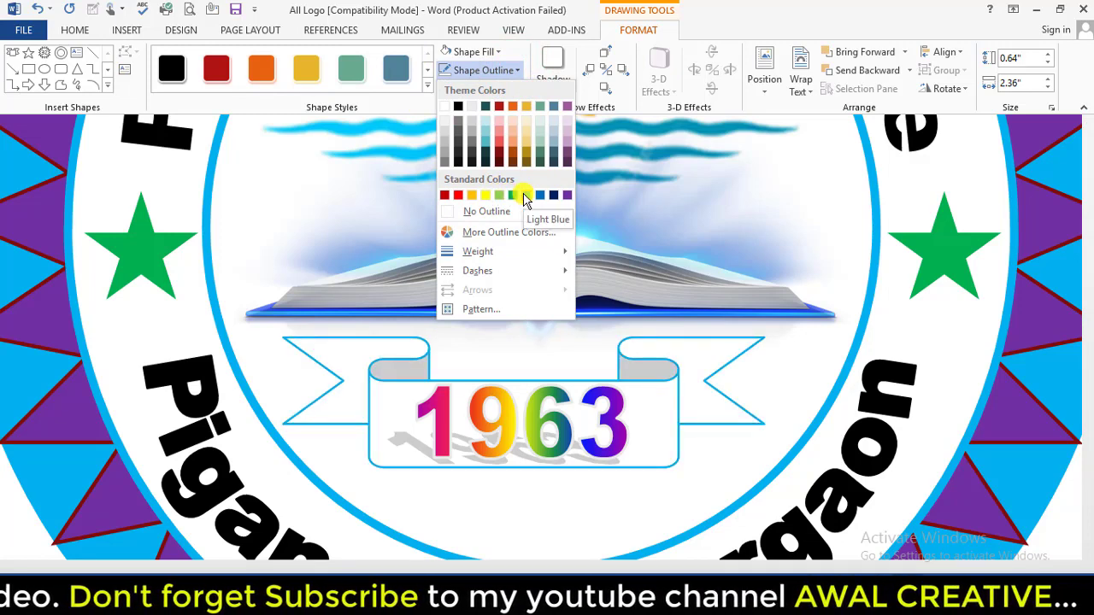
{"action": "left_click", "coordinate": [525, 196]}
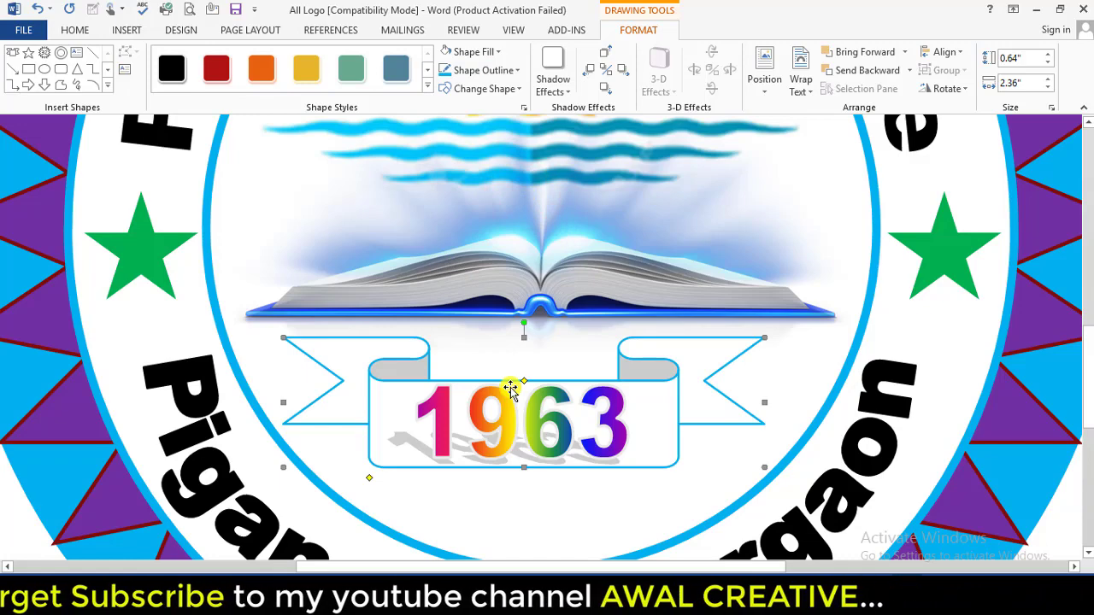
{"action": "scroll", "coordinate": [511, 389], "scroll_direction": "down", "scroll_amount": 10, "text": "ctrl"}
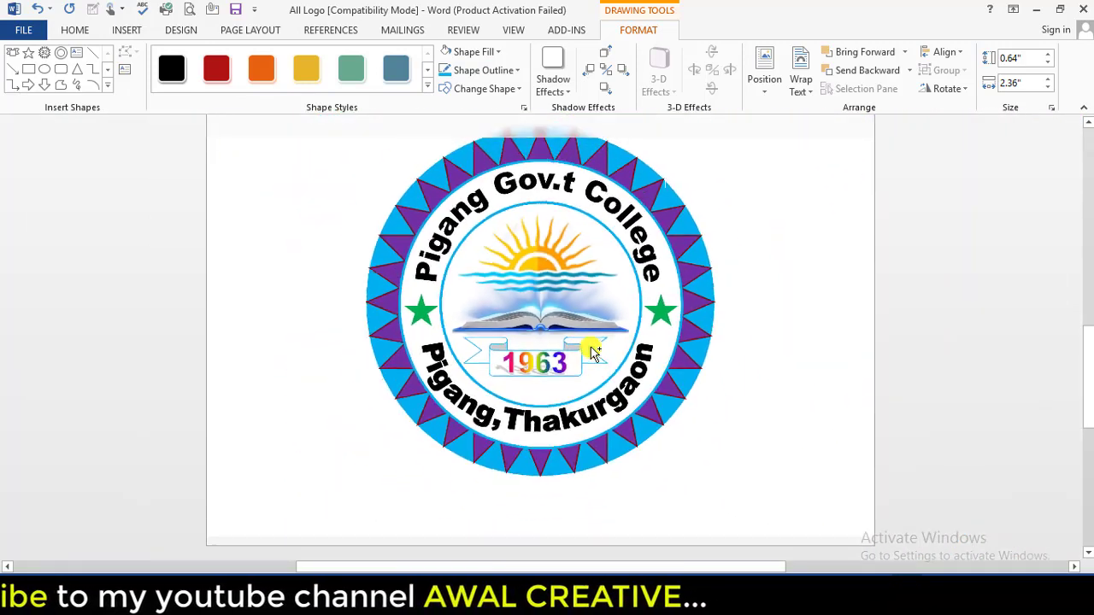
{"action": "scroll", "coordinate": [594, 350], "scroll_direction": "down", "scroll_amount": 1, "text": "ctrl"}
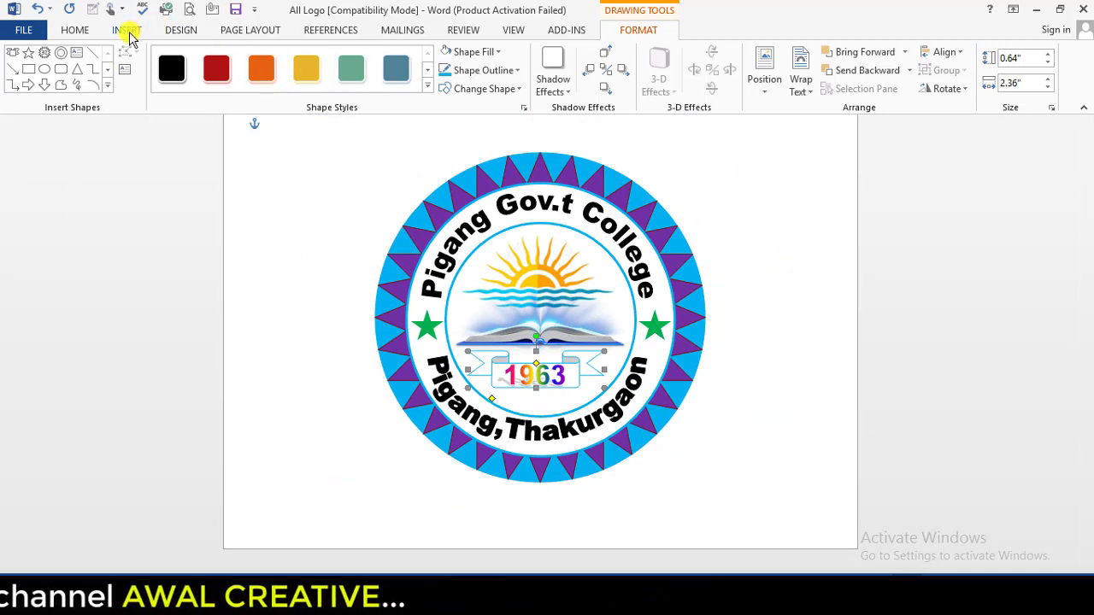
{"action": "left_click", "coordinate": [325, 208]}
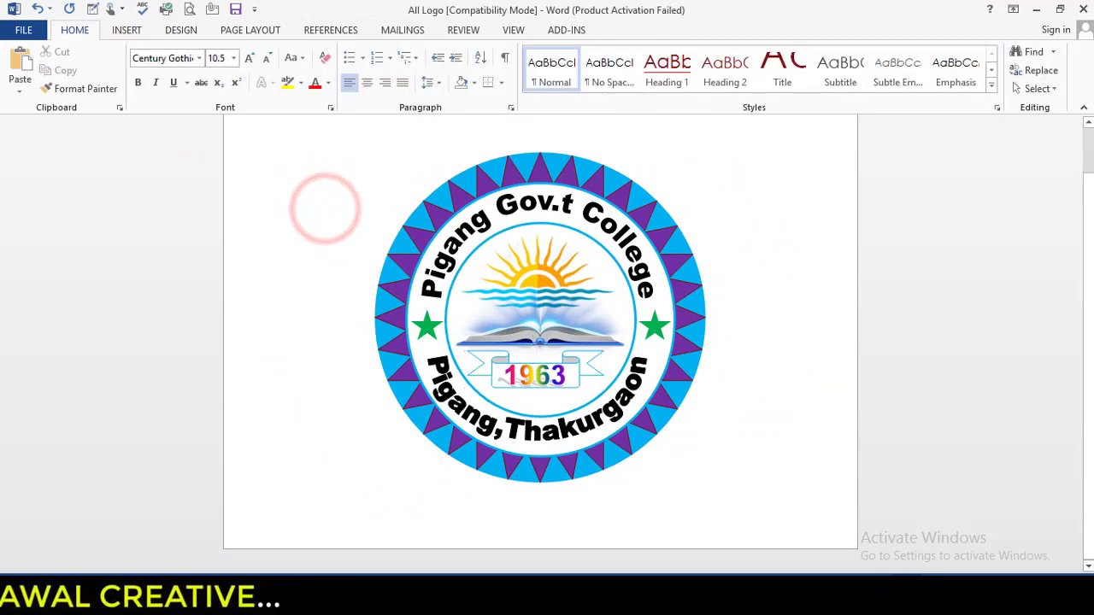
{"action": "mouse_move", "coordinate": [189, 599]}
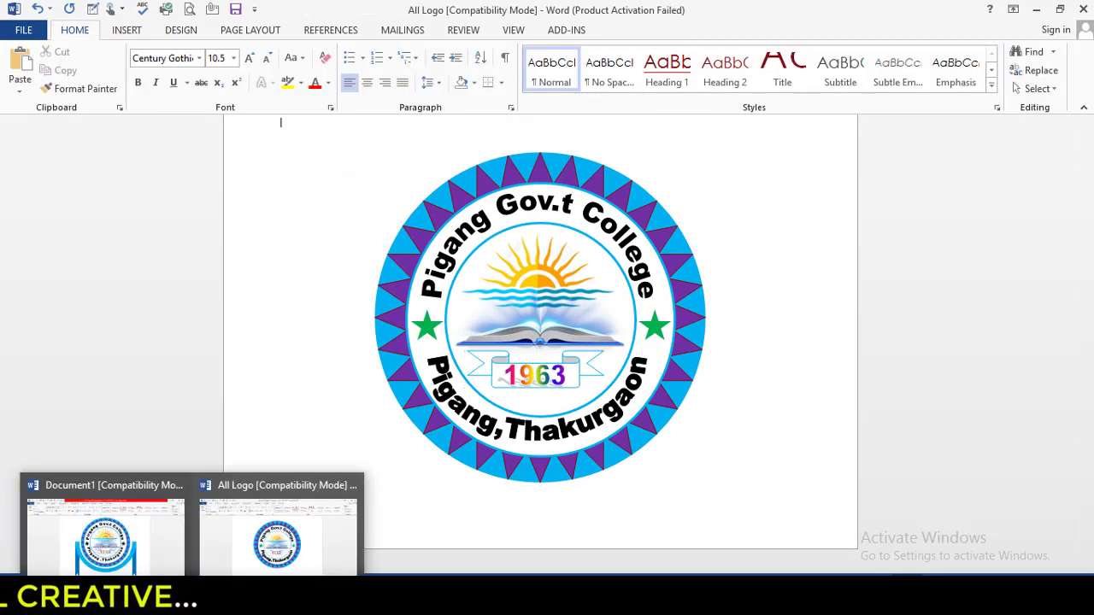
{"action": "left_click", "coordinate": [124, 534]}
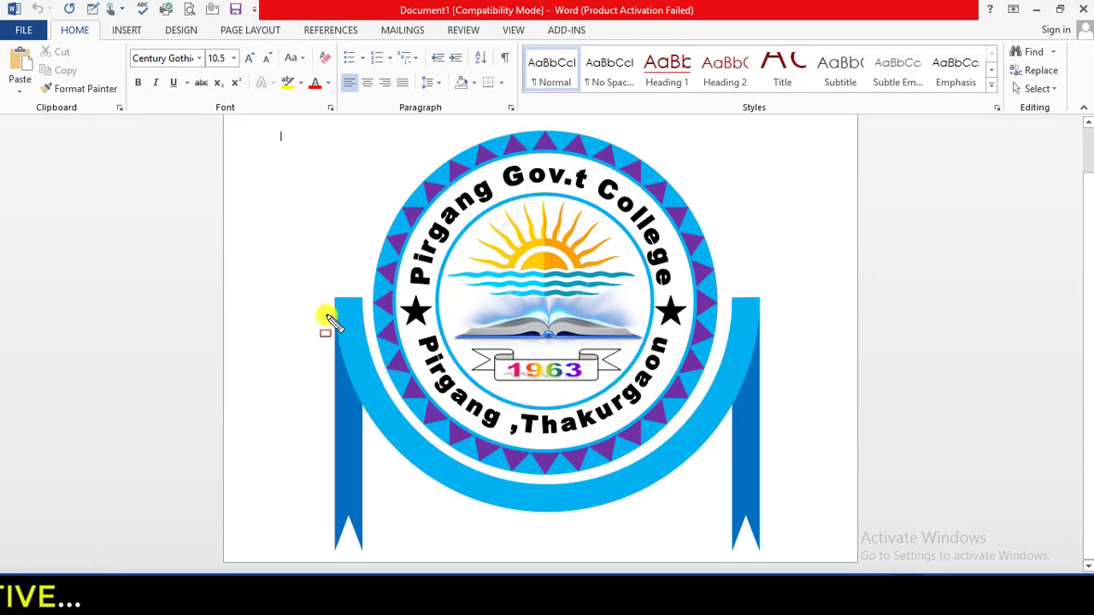
{"action": "mouse_move", "coordinate": [314, 294]}
{"action": "left_mouse_down"}
{"action": "mouse_move", "coordinate": [378, 492]}
{"action": "mouse_move", "coordinate": [362, 553]}
{"action": "left_mouse_up"}
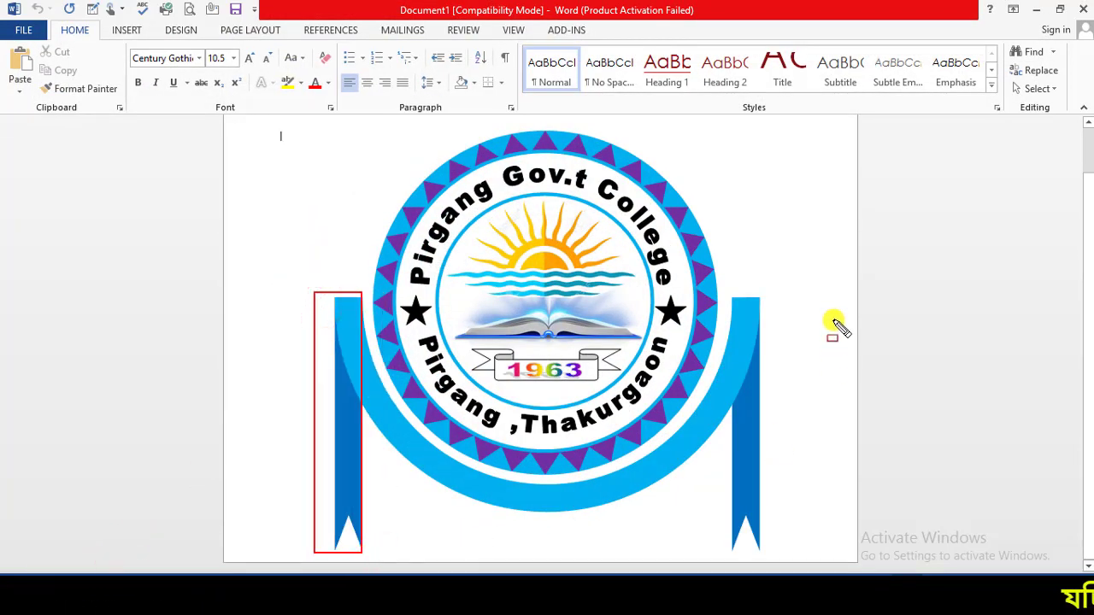
{"action": "left_click_drag", "start_coordinate": [723, 288], "coordinate": [794, 534]}
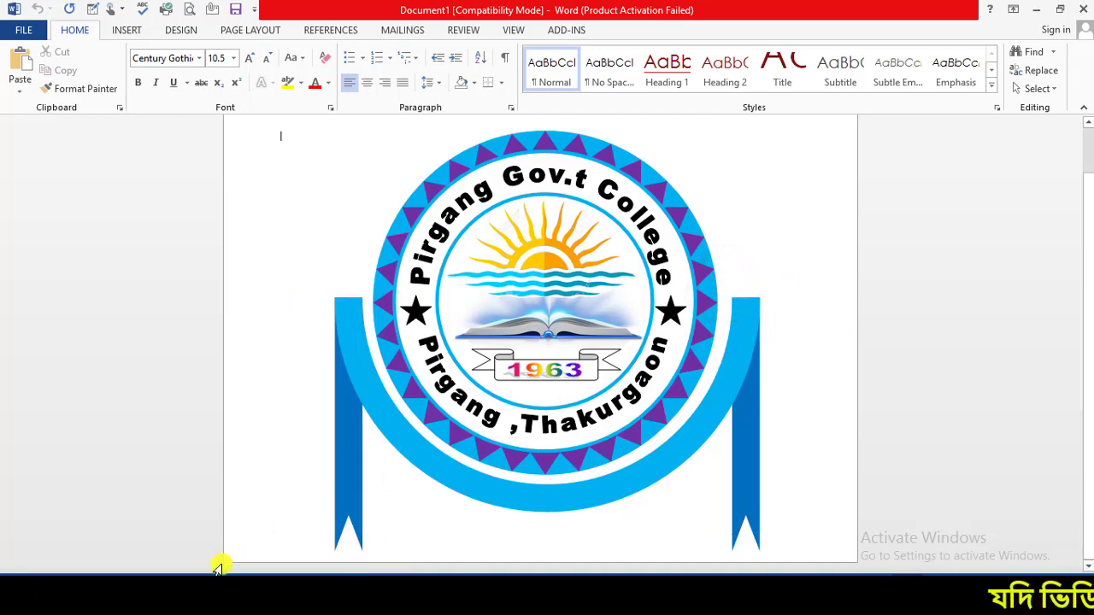
{"action": "mouse_move", "coordinate": [213, 571]}
{"action": "left_click", "coordinate": [274, 537]}
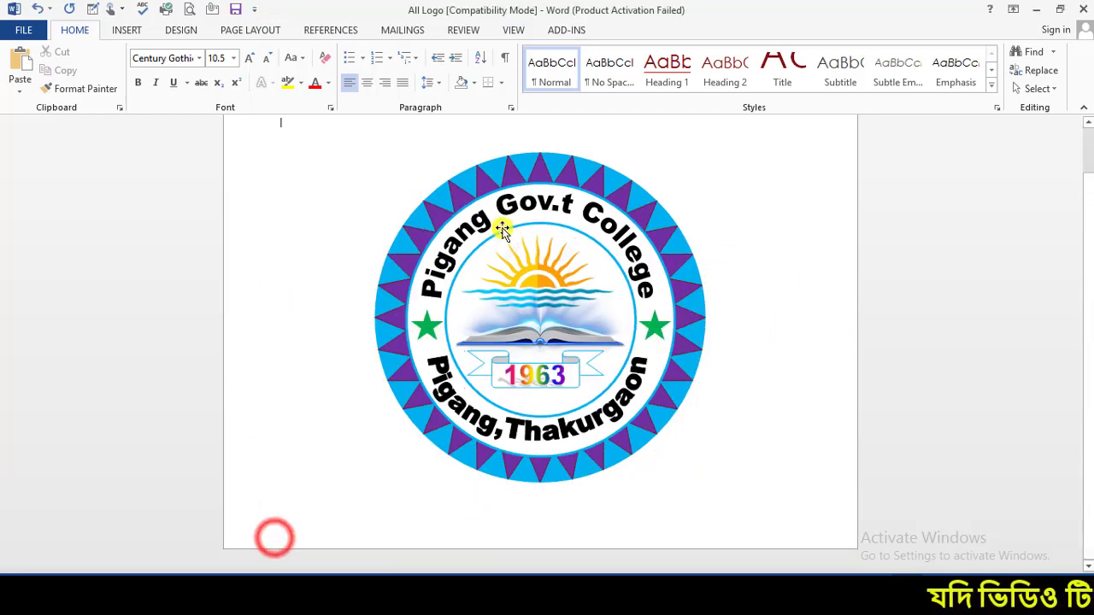
{"action": "scroll", "coordinate": [725, 221], "scroll_direction": "down", "scroll_amount": 3, "text": "ctrl"}
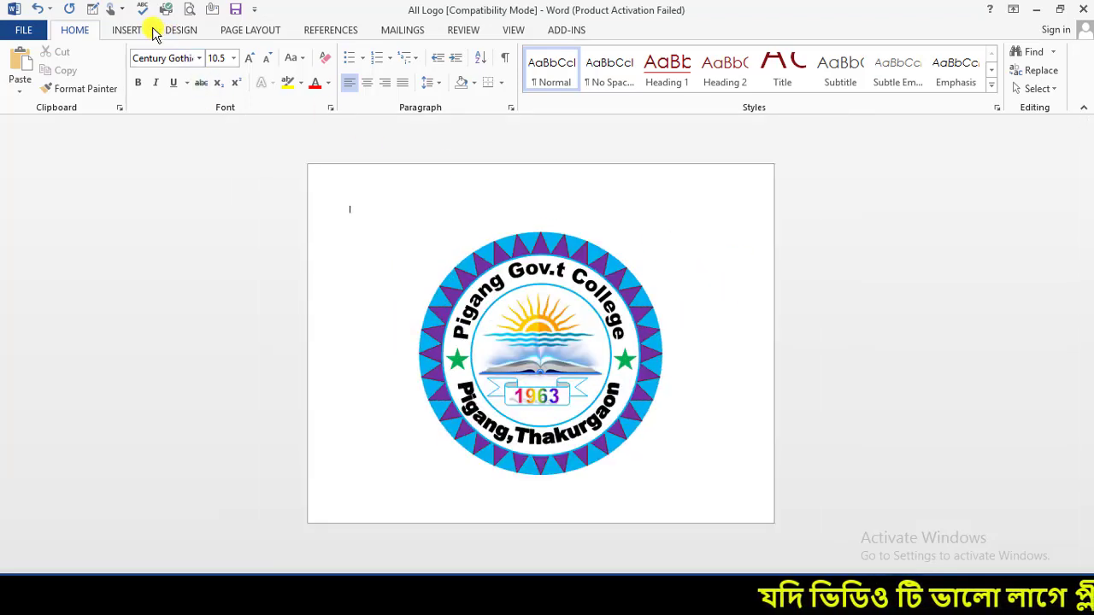
{"action": "left_click", "coordinate": [120, 31]}
Step: Pick the Block Arc shape from the Basic Shapes in the Shapes gallery
{"action": "left_click", "coordinate": [220, 73]}
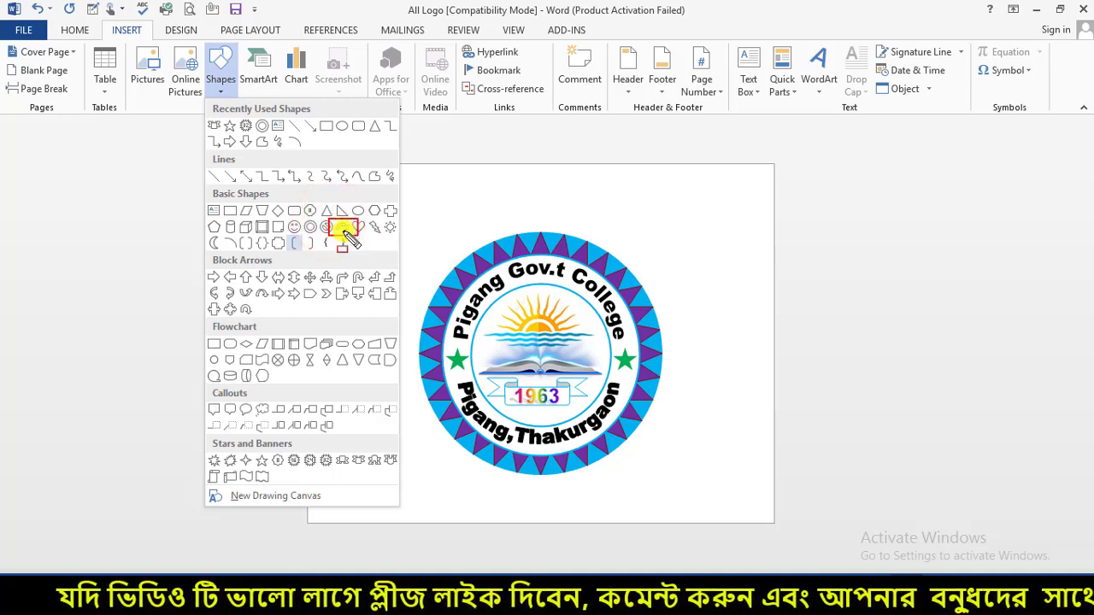
{"action": "left_click", "coordinate": [345, 231]}
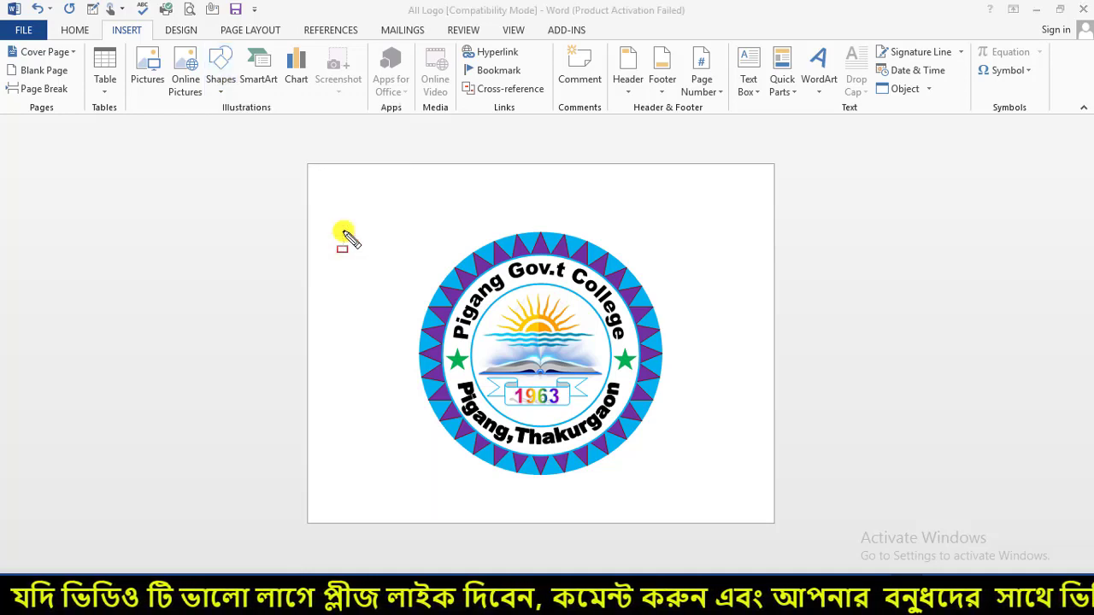
{"action": "left_click", "coordinate": [221, 68]}
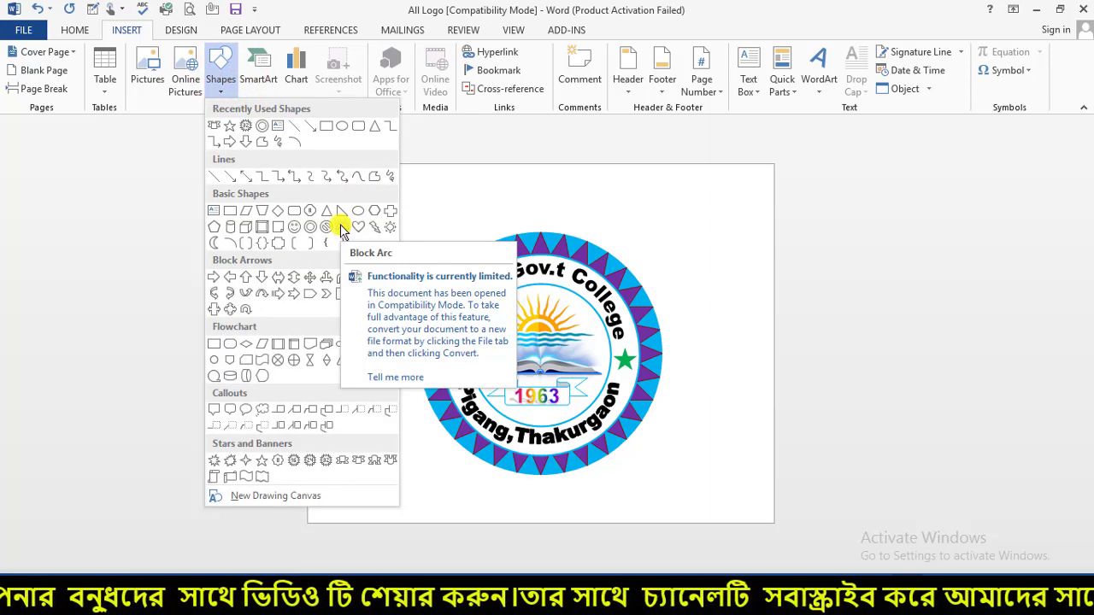
{"action": "left_click", "coordinate": [341, 228]}
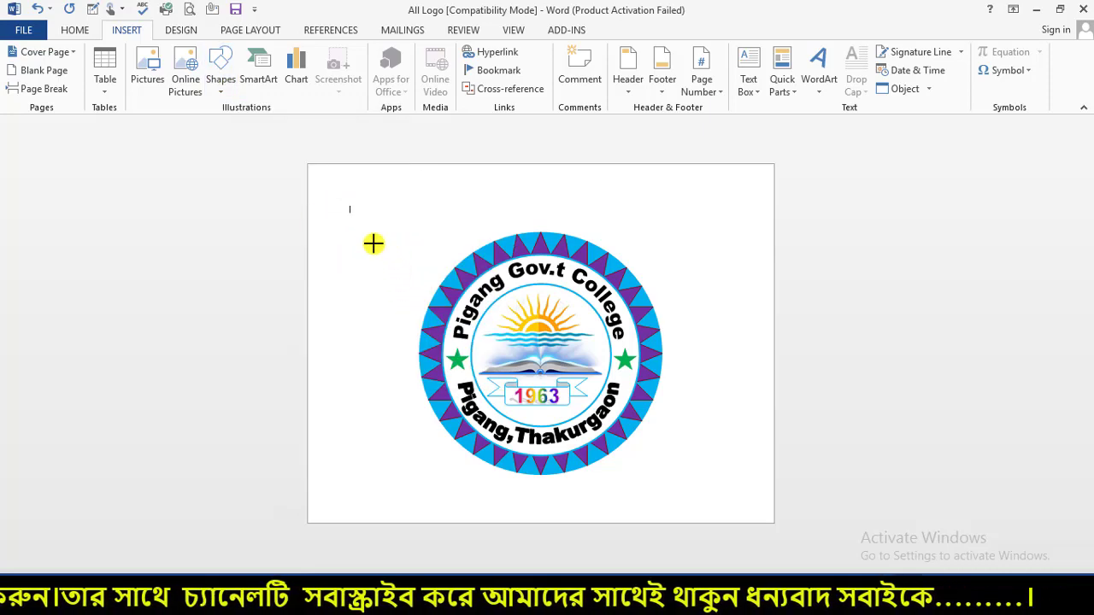
Step: Draw a block arc over the seal, thin it to a narrow band, and move it up
{"action": "left_click_drag", "start_coordinate": [383, 264], "coordinate": [678, 359]}
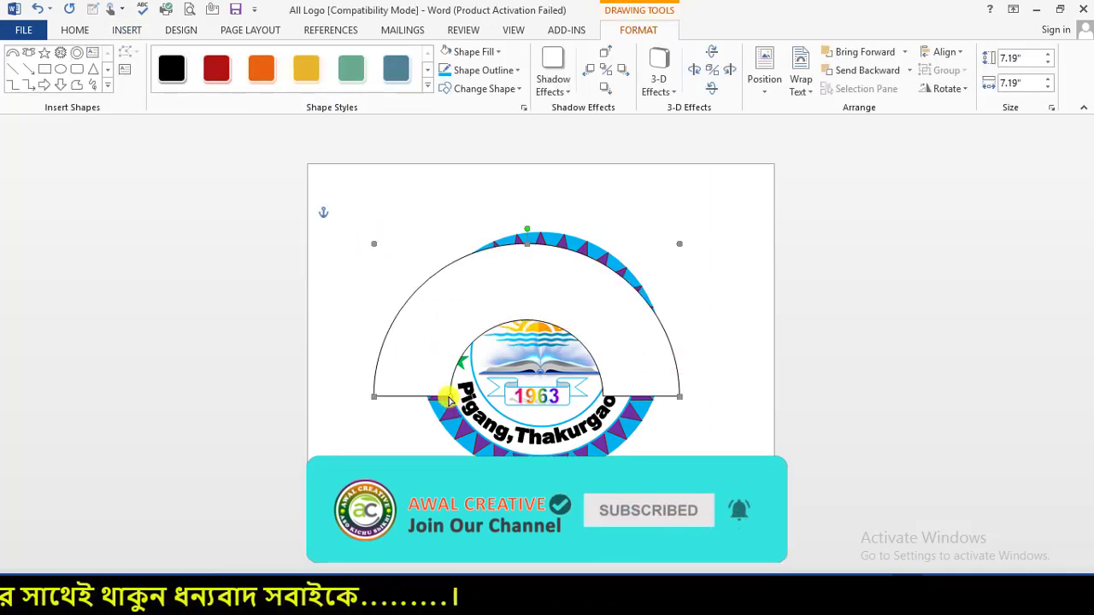
{"action": "left_click_drag", "start_coordinate": [448, 400], "coordinate": [398, 395]}
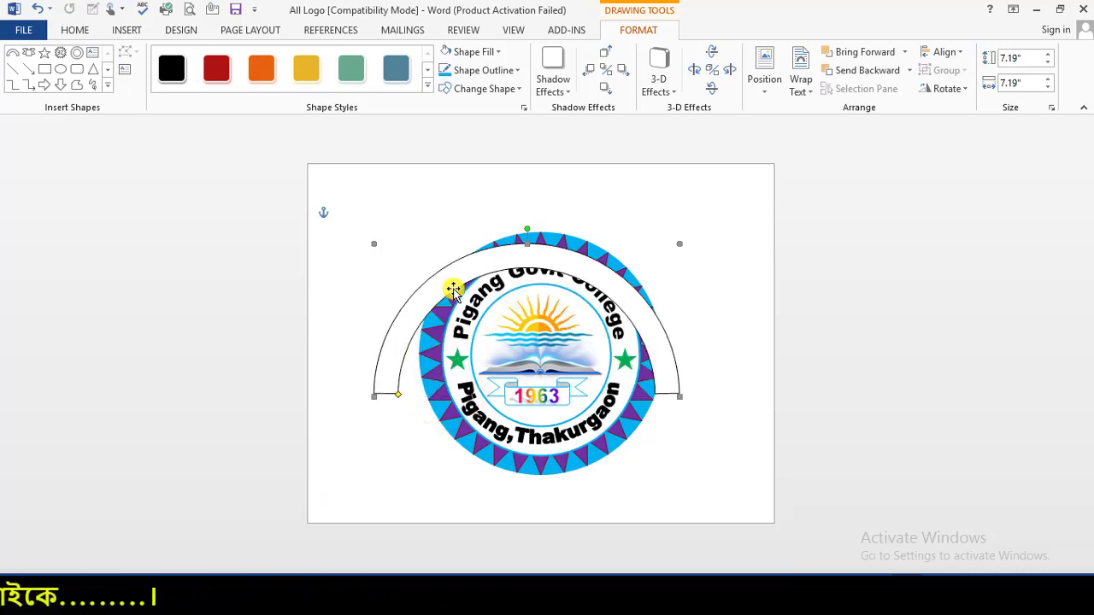
{"action": "left_click_drag", "start_coordinate": [400, 335], "coordinate": [444, 297]}
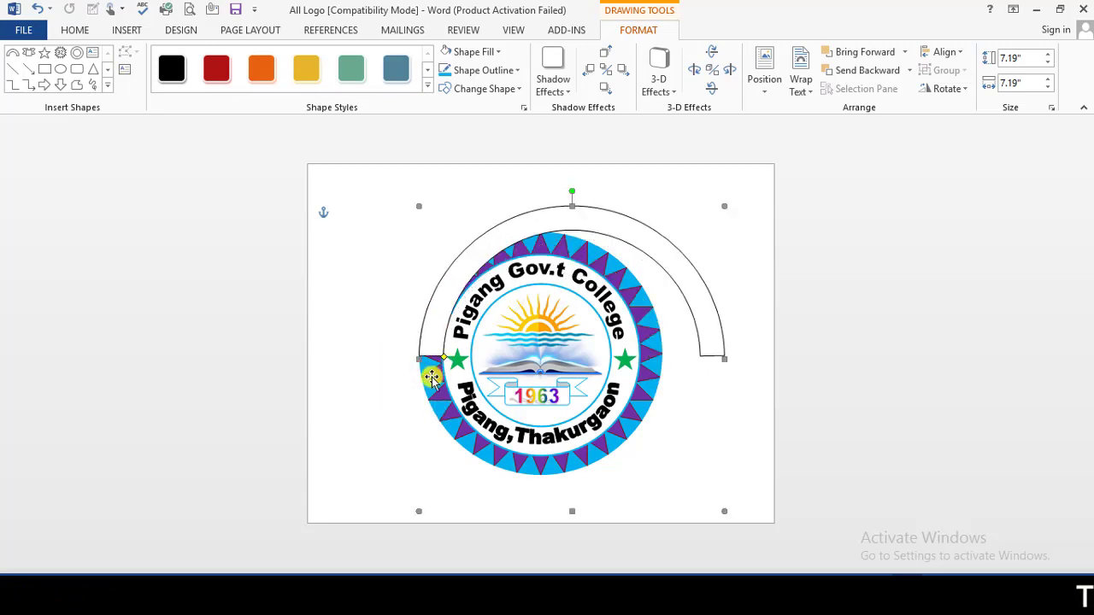
{"action": "scroll", "coordinate": [438, 366], "scroll_direction": "up", "scroll_amount": 5}
{"action": "scroll", "coordinate": [440, 354], "scroll_direction": "up", "scroll_amount": 2}
{"action": "scroll", "coordinate": [345, 464], "scroll_direction": "up", "scroll_amount": 1}
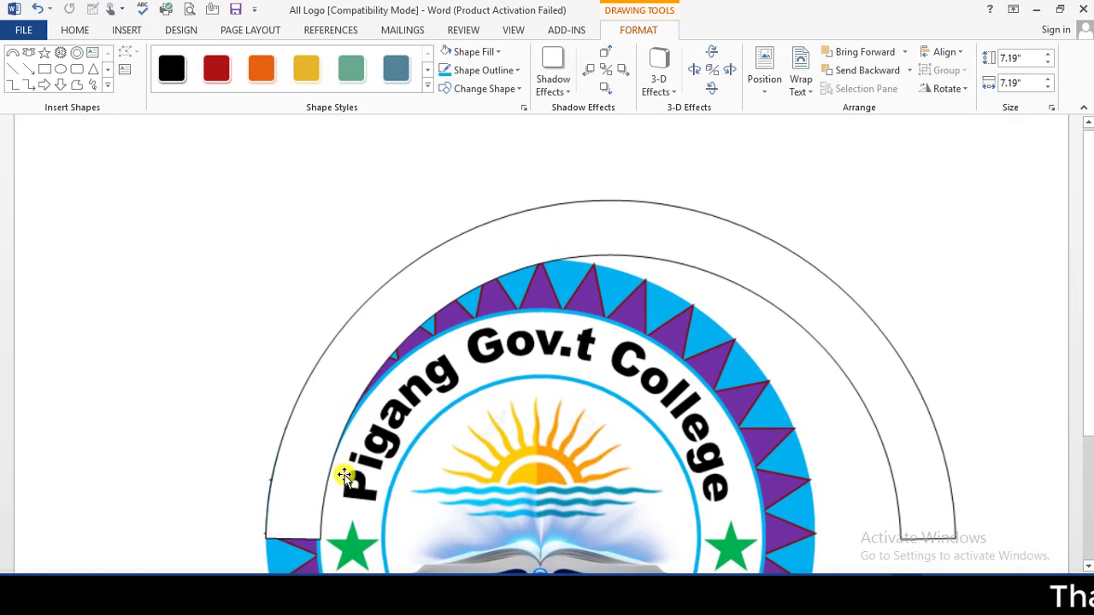
{"action": "scroll", "coordinate": [339, 476], "scroll_direction": "up", "scroll_amount": 1}
{"action": "scroll", "coordinate": [261, 359], "scroll_direction": "down", "scroll_amount": 1}
{"action": "scroll", "coordinate": [276, 410], "scroll_direction": "up", "scroll_amount": 1}
{"action": "scroll", "coordinate": [225, 449], "scroll_direction": "up", "scroll_amount": 1}
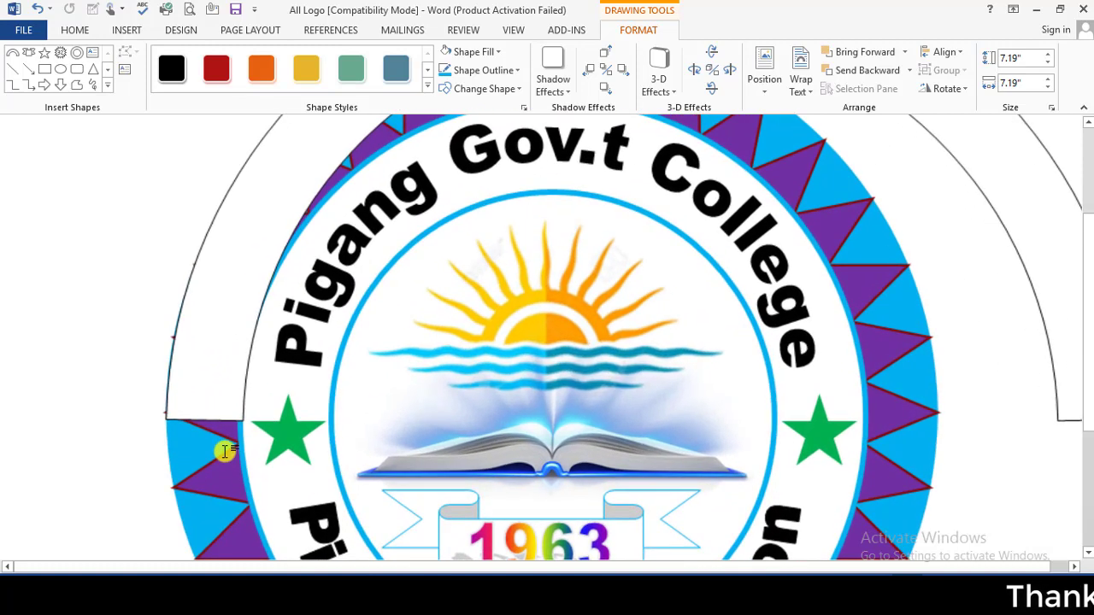
{"action": "scroll", "coordinate": [173, 416], "scroll_direction": "up", "scroll_amount": 2}
{"action": "scroll", "coordinate": [288, 442], "scroll_direction": "down", "scroll_amount": 4}
{"action": "scroll", "coordinate": [223, 402], "scroll_direction": "down", "scroll_amount": 3}
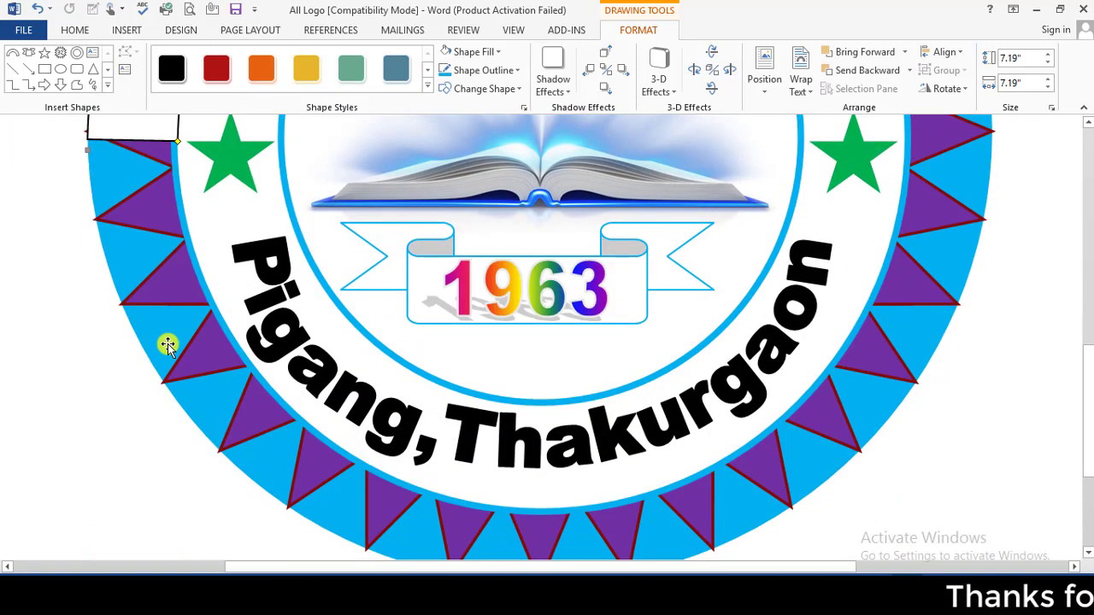
{"action": "scroll", "coordinate": [165, 368], "scroll_direction": "up", "scroll_amount": 3}
Step: Align the arc's left end over the seal's blue ring
{"action": "left_click_drag", "start_coordinate": [127, 350], "coordinate": [169, 363]}
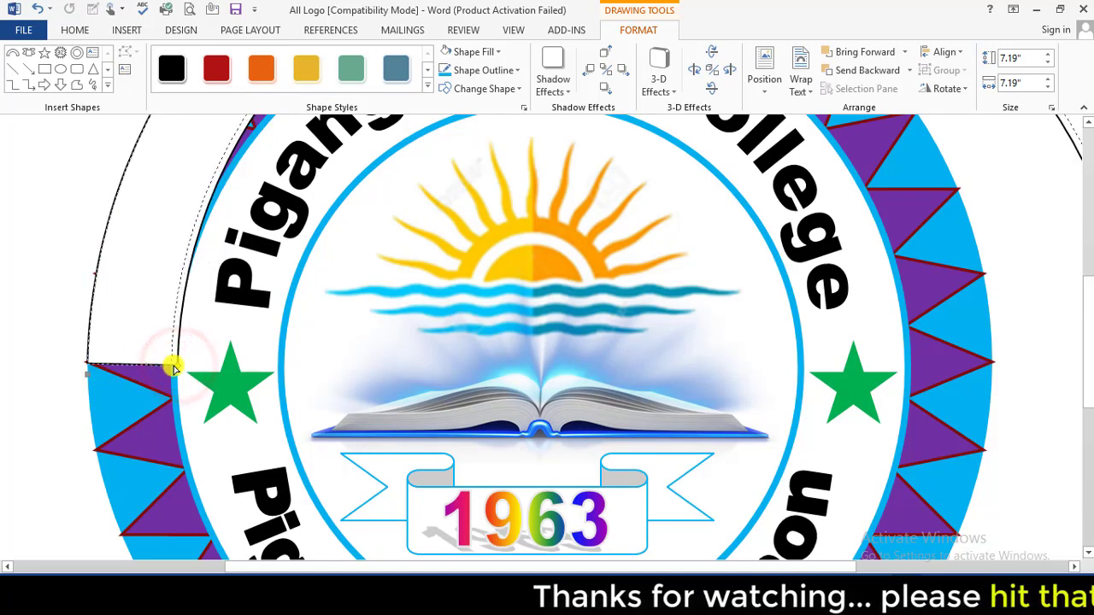
{"action": "double_click", "coordinate": [173, 366]}
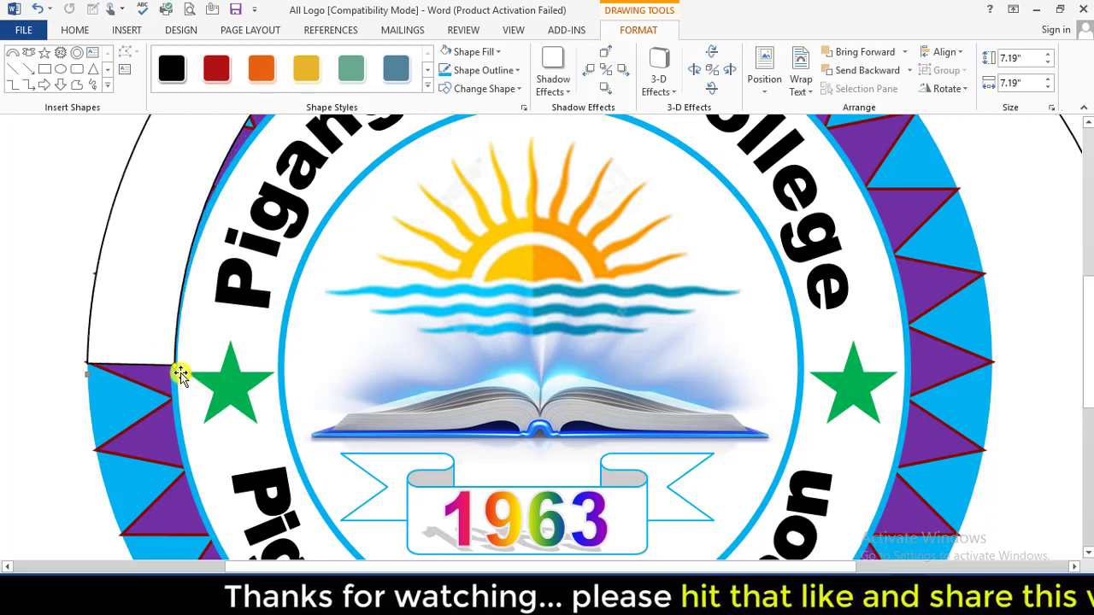
{"action": "left_click", "coordinate": [173, 365]}
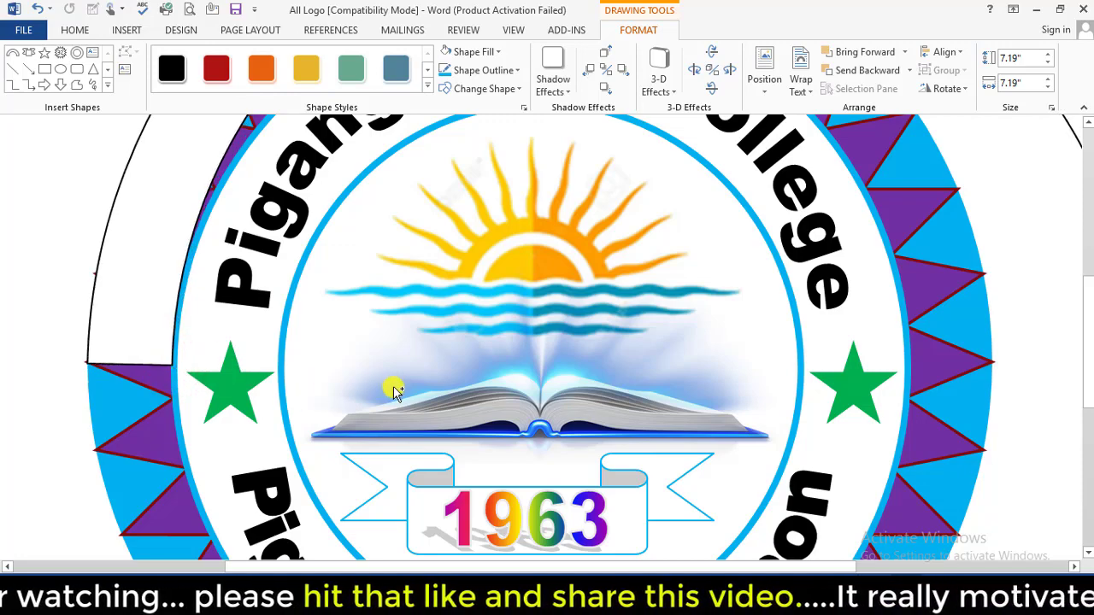
{"action": "scroll", "coordinate": [391, 385], "scroll_direction": "down", "scroll_amount": 5, "text": "ctrl"}
{"action": "scroll", "coordinate": [501, 378], "scroll_direction": "down", "scroll_amount": 3, "text": "ctrl"}
{"action": "scroll", "coordinate": [545, 365], "scroll_direction": "down", "scroll_amount": 3, "text": "ctrl"}
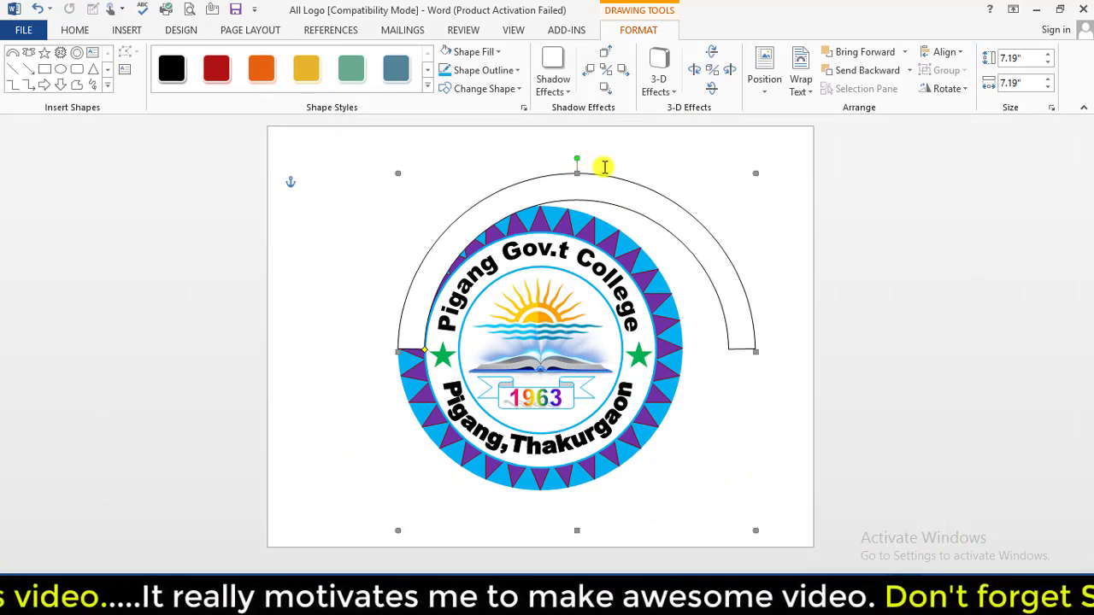
Step: Rotate the arc 180° beneath the seal and nudge it into a centered position
{"action": "left_click_drag", "start_coordinate": [574, 164], "coordinate": [581, 166]}
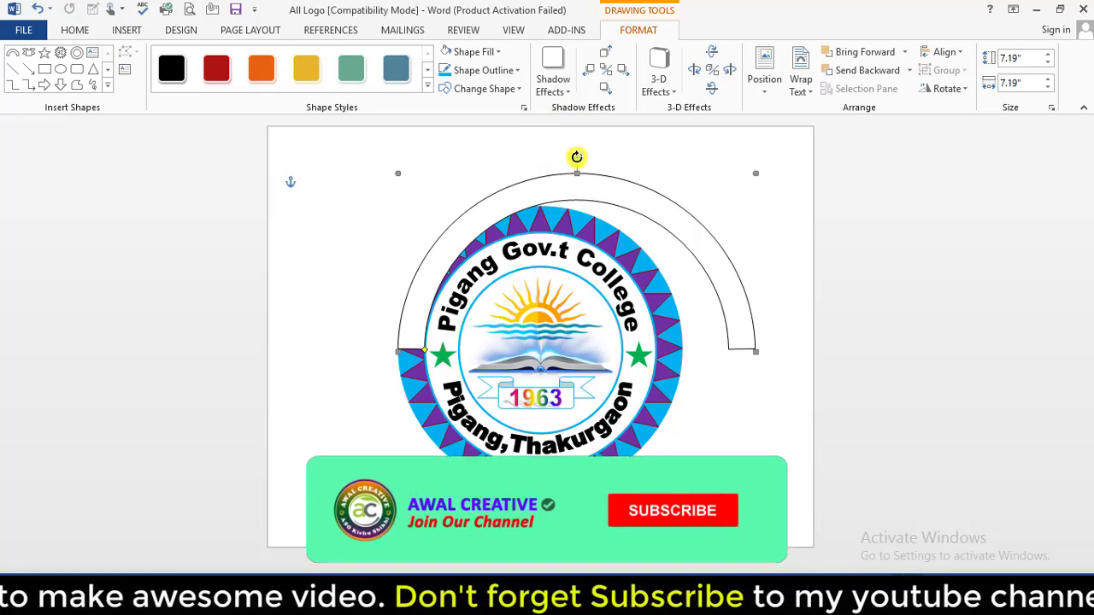
{"action": "left_click_drag", "start_coordinate": [576, 157], "coordinate": [686, 453]}
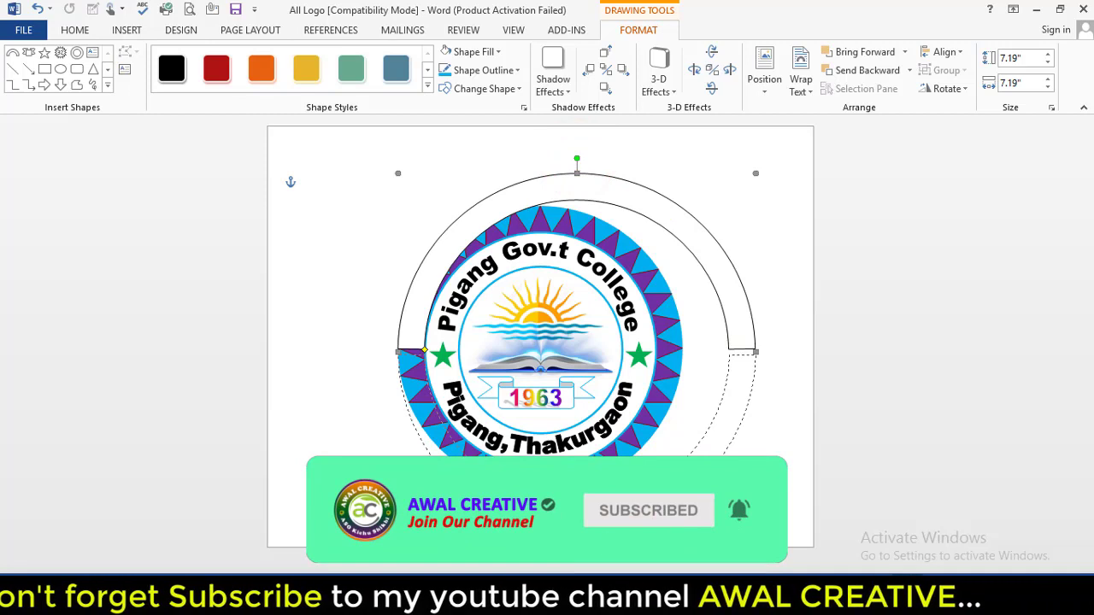
{"action": "left_click_drag", "start_coordinate": [686, 453], "coordinate": [586, 502]}
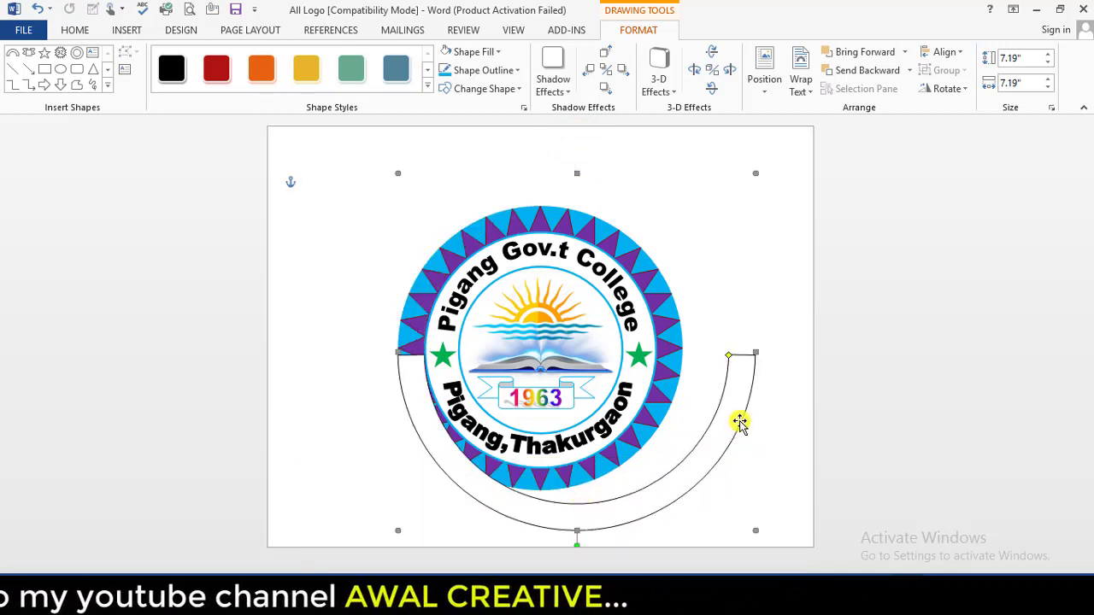
{"action": "left_click_drag", "start_coordinate": [740, 414], "coordinate": [708, 416]}
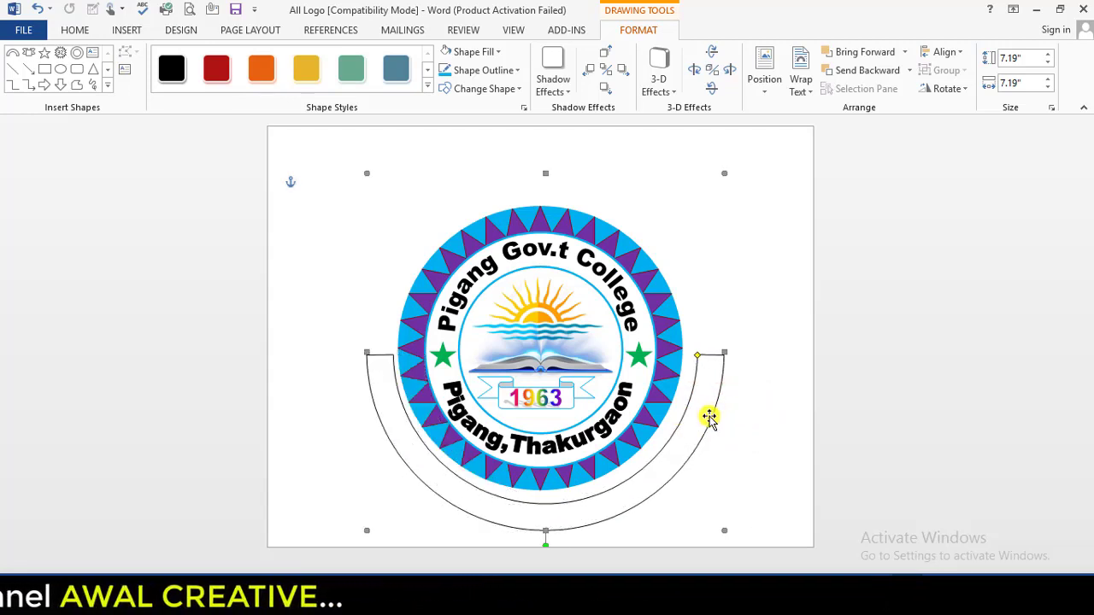
{"action": "key", "text": "Left"}
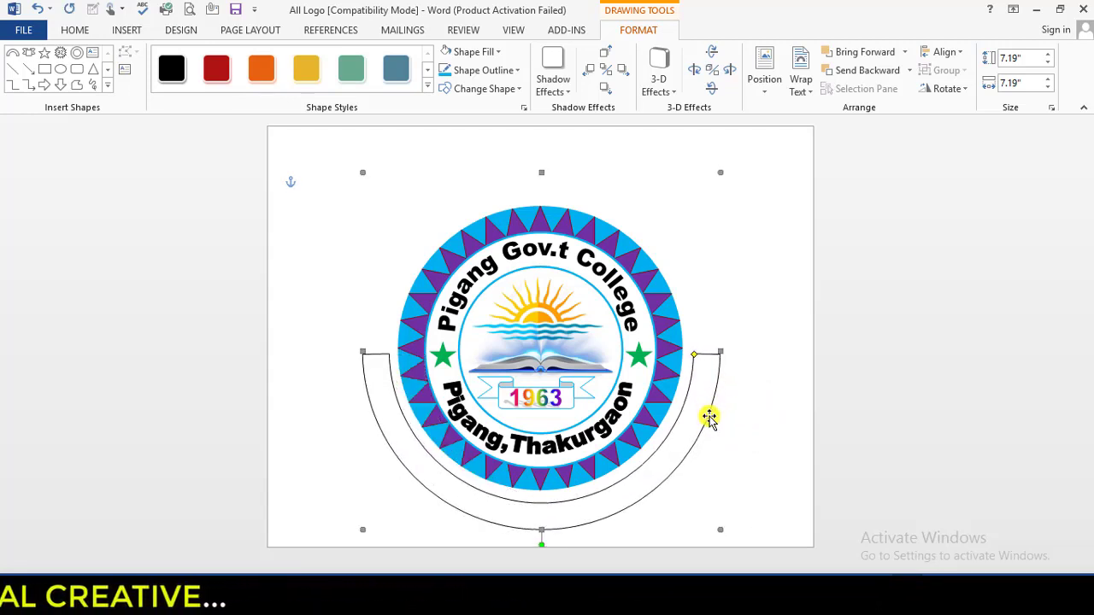
{"action": "key", "text": "Up"}
{"action": "key", "text": "Right"}
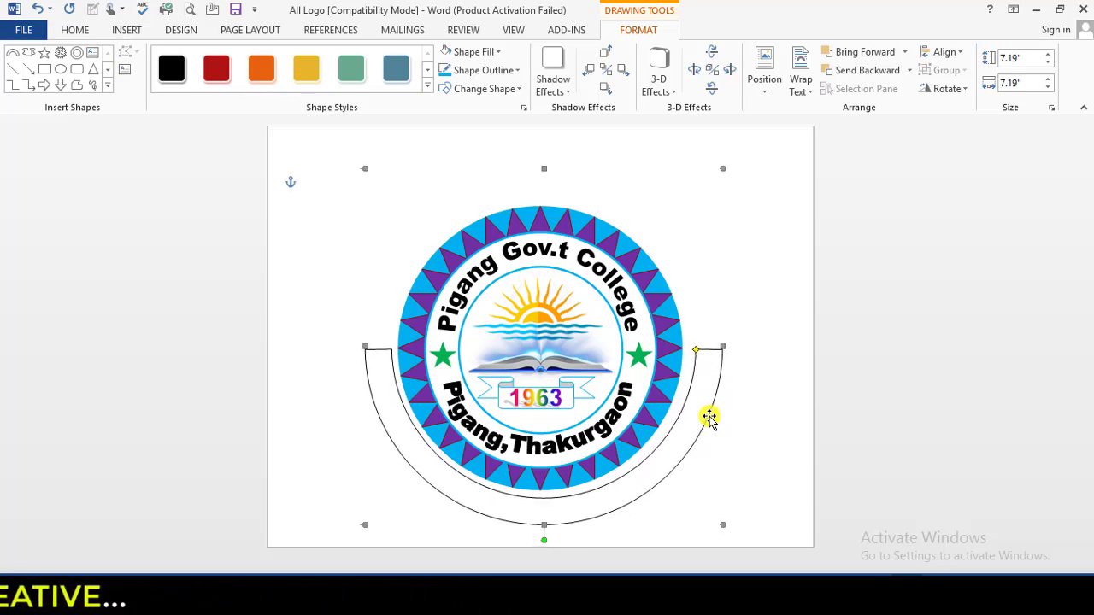
{"action": "key", "text": "Left"}
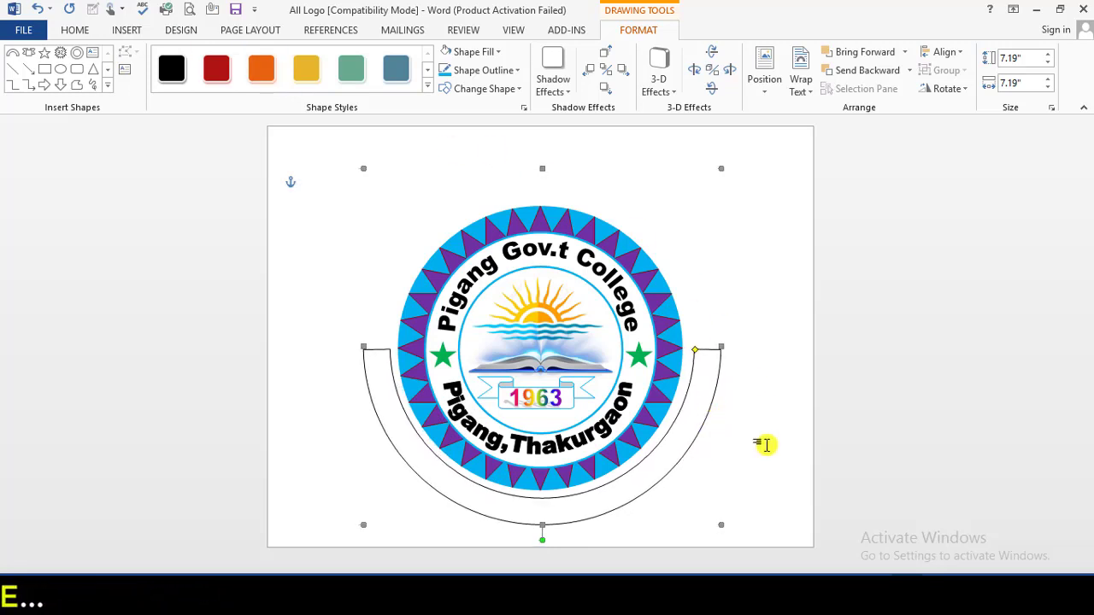
Step: Fill the arc with Light Blue and set its outline to No Outline
{"action": "left_click", "coordinate": [643, 30]}
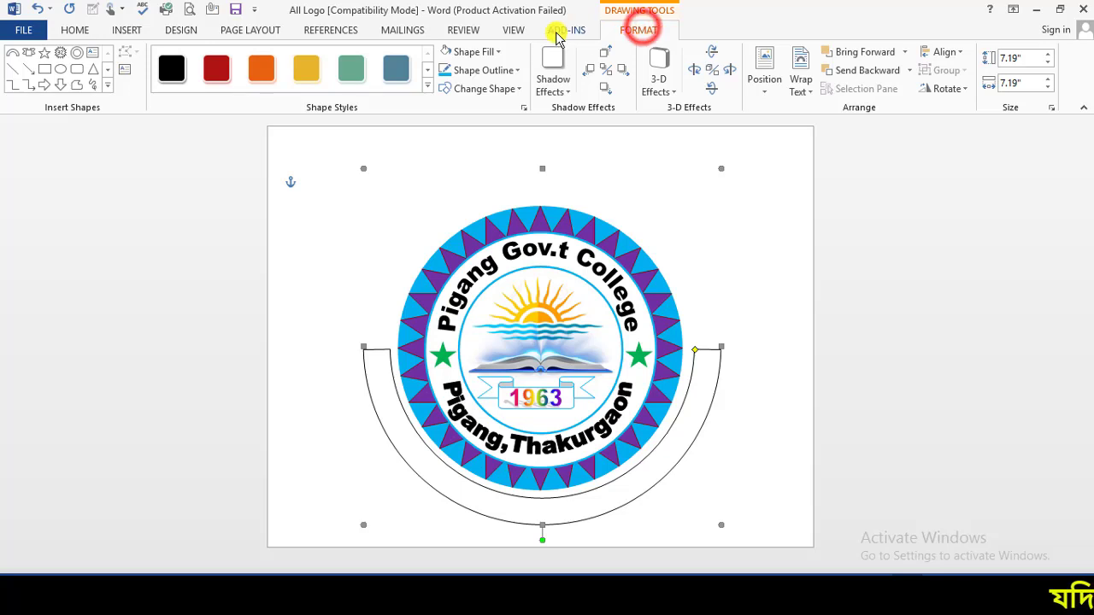
{"action": "left_click", "coordinate": [503, 56]}
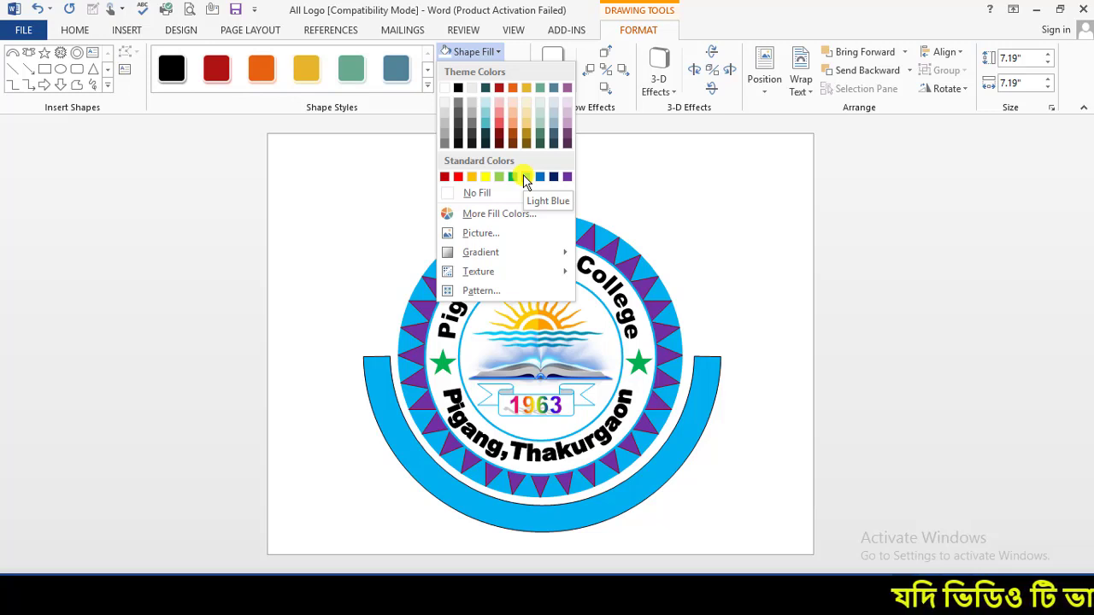
{"action": "left_click", "coordinate": [524, 176]}
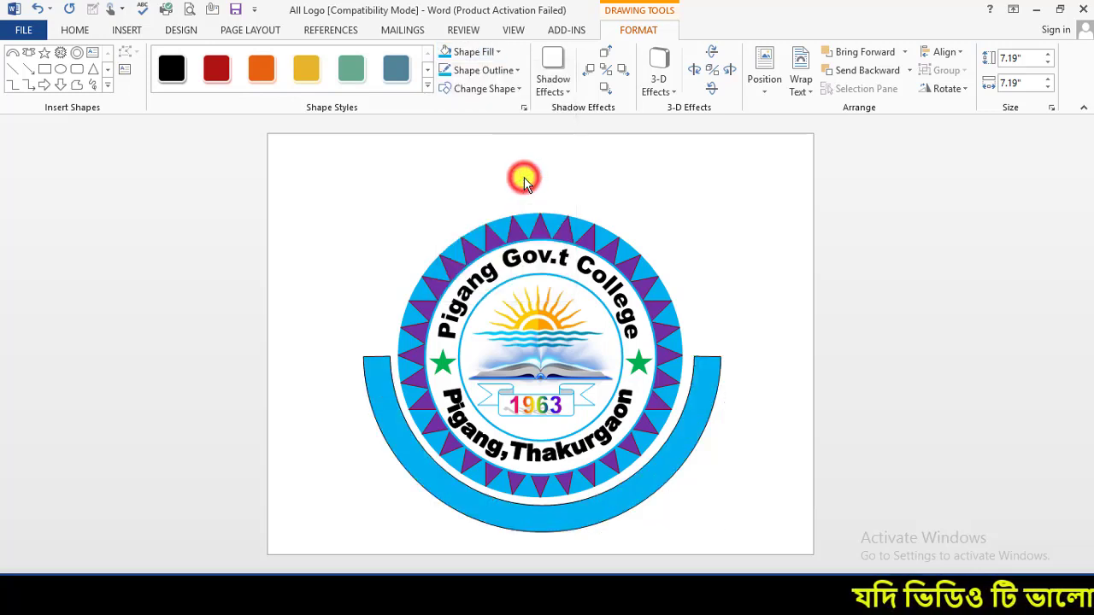
{"action": "left_click", "coordinate": [519, 73]}
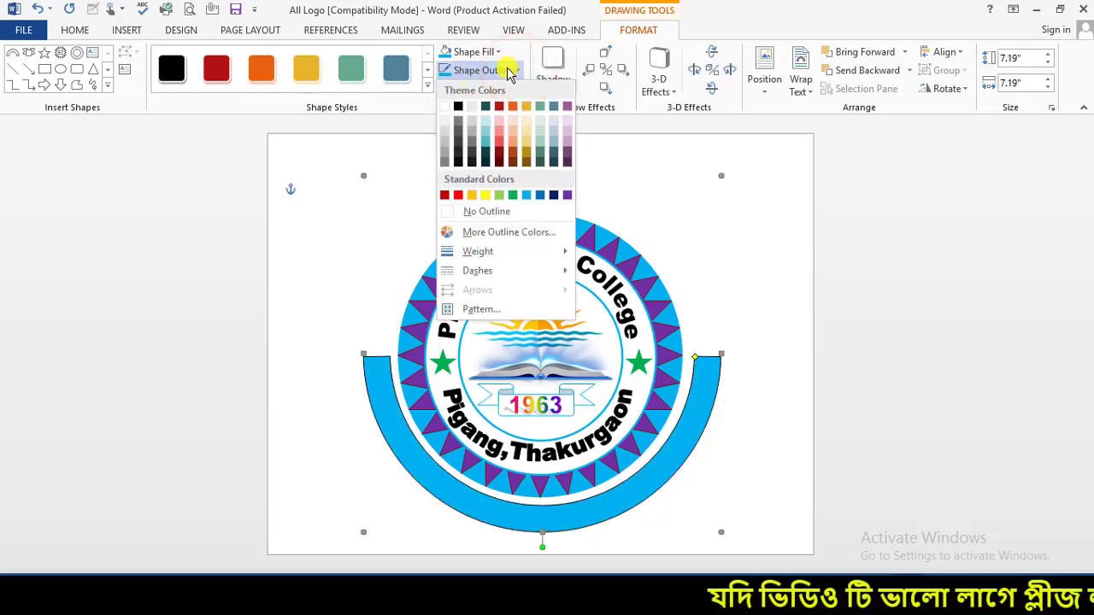
{"action": "left_click", "coordinate": [487, 211]}
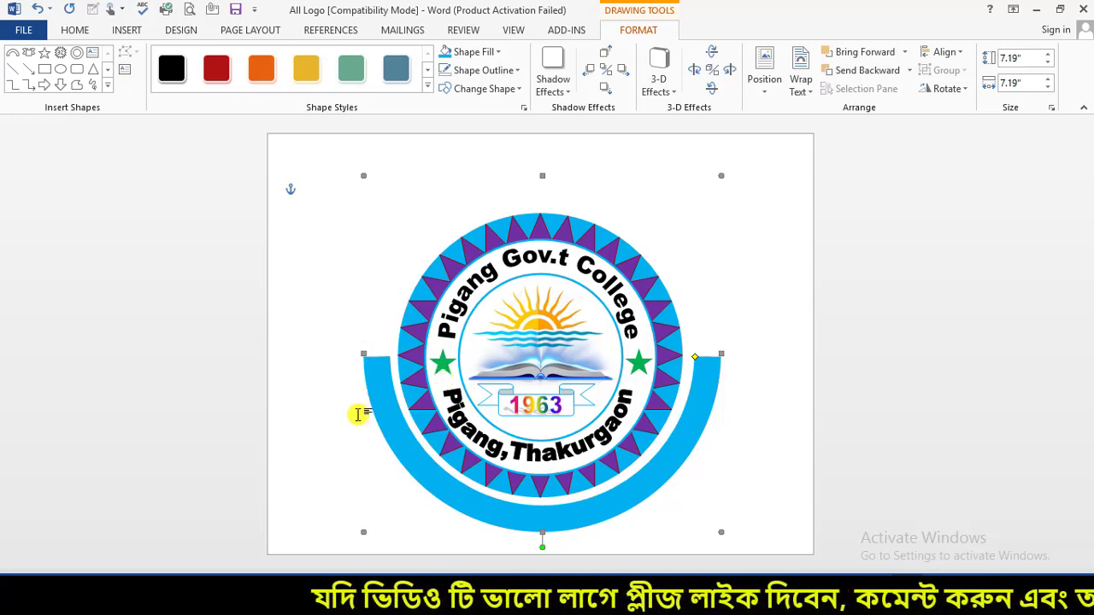
Step: Draw a tall narrow rectangle near the arc's left end
{"action": "left_click", "coordinate": [126, 29]}
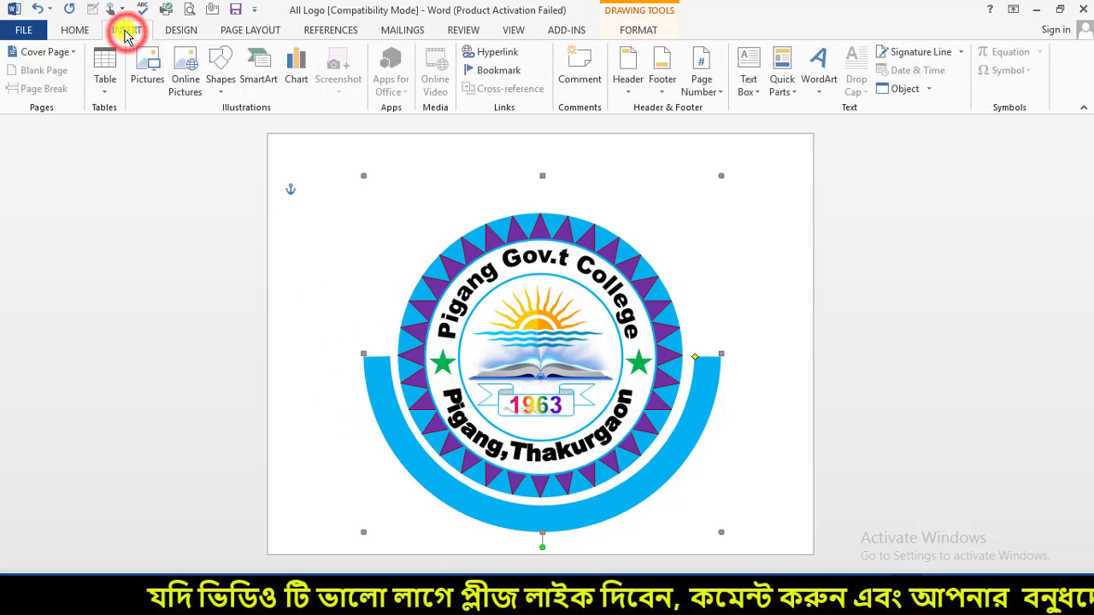
{"action": "left_click", "coordinate": [218, 73]}
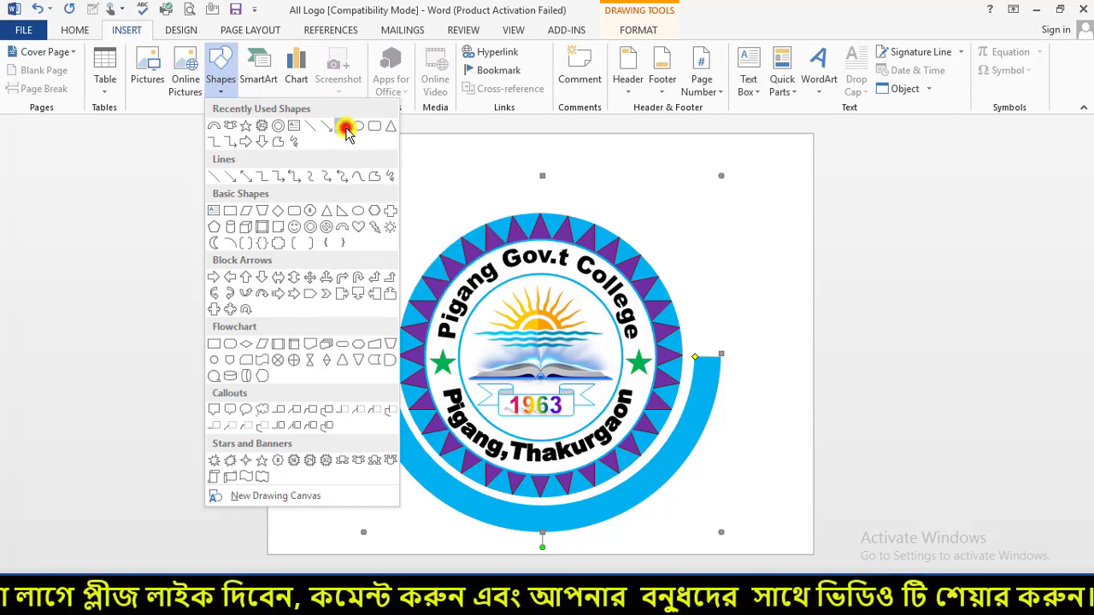
{"action": "left_click", "coordinate": [345, 127]}
{"action": "scroll", "coordinate": [338, 419], "scroll_direction": "up", "scroll_amount": 5, "text": "ctrl"}
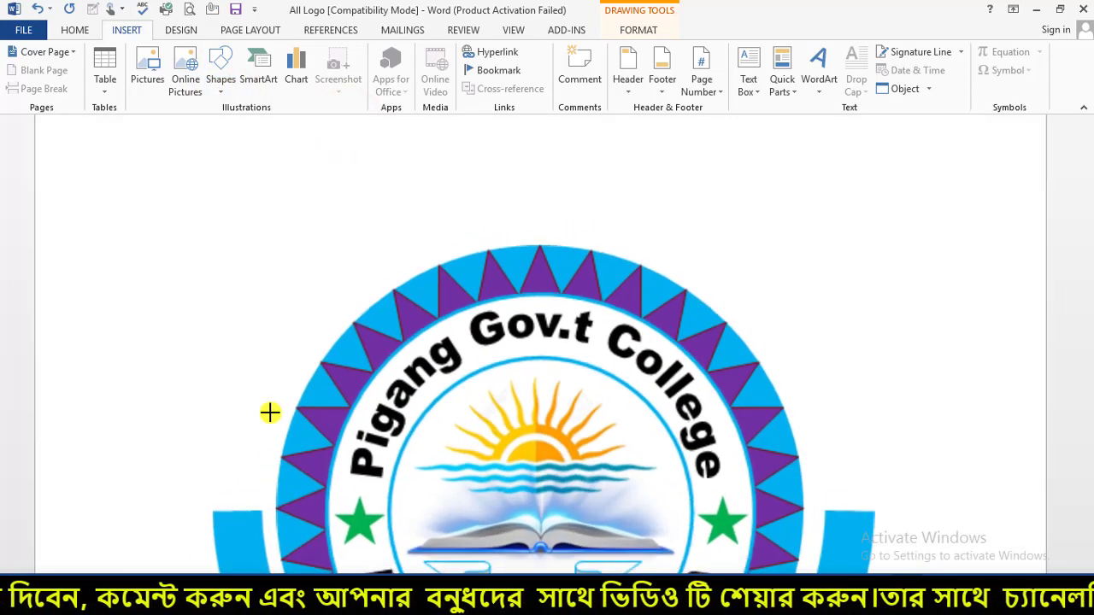
{"action": "scroll", "coordinate": [320, 384], "scroll_direction": "down", "scroll_amount": 5}
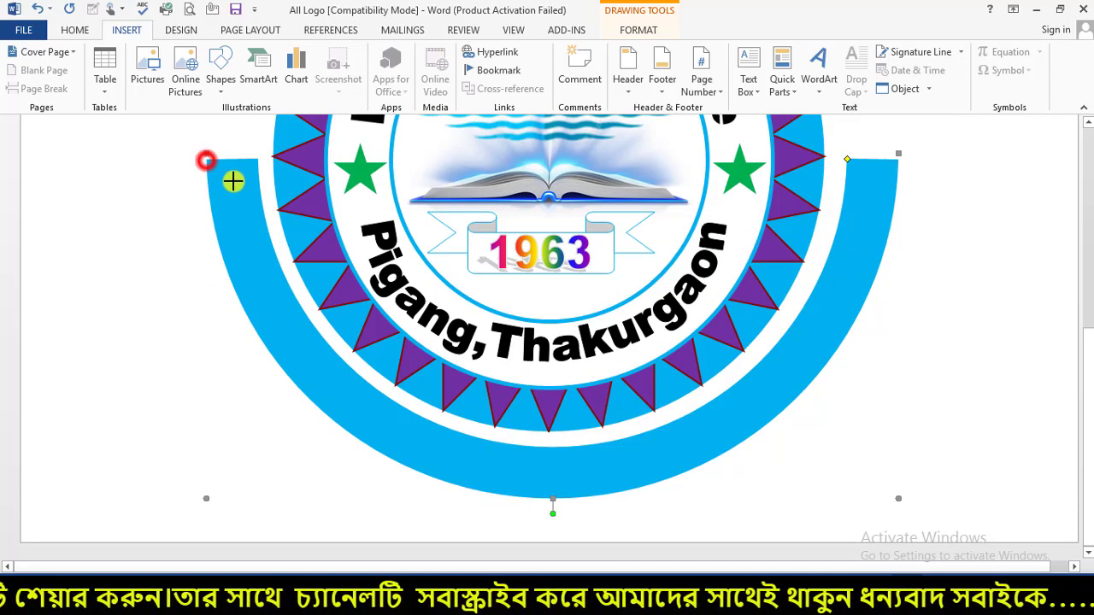
{"action": "mouse_move", "coordinate": [206, 160]}
{"action": "left_mouse_down"}
{"action": "mouse_move", "coordinate": [263, 430]}
{"action": "mouse_move", "coordinate": [257, 494]}
{"action": "left_mouse_up"}
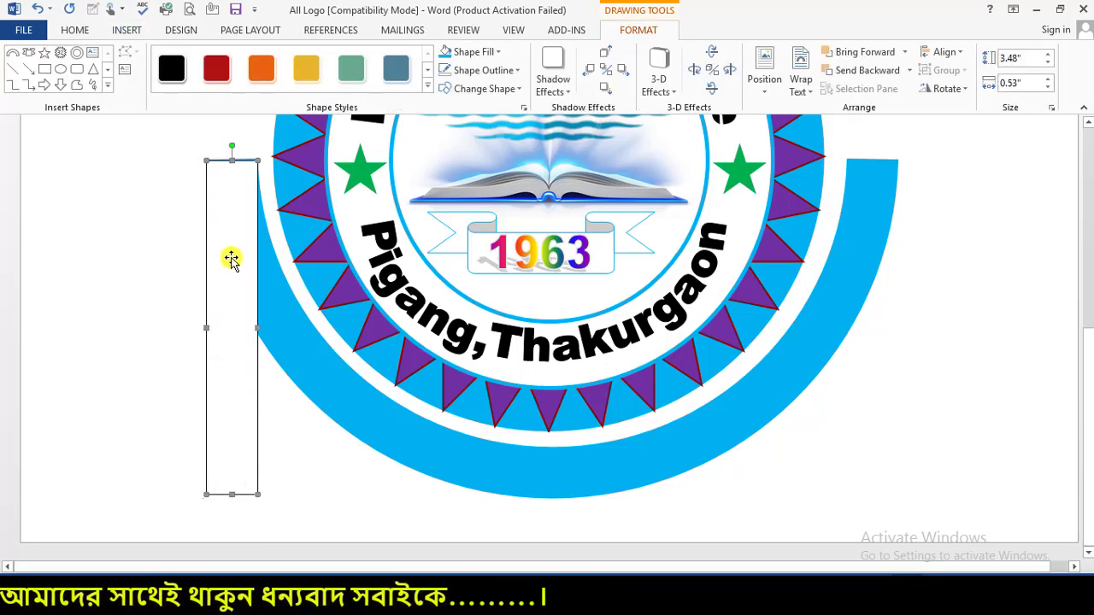
Step: Reposition the rectangle beside the left end of the light-blue arc
{"action": "scroll", "coordinate": [227, 337], "scroll_direction": "up", "scroll_amount": 3}
{"action": "scroll", "coordinate": [221, 378], "scroll_direction": "up", "scroll_amount": 1}
{"action": "scroll", "coordinate": [221, 378], "scroll_direction": "up", "scroll_amount": 2}
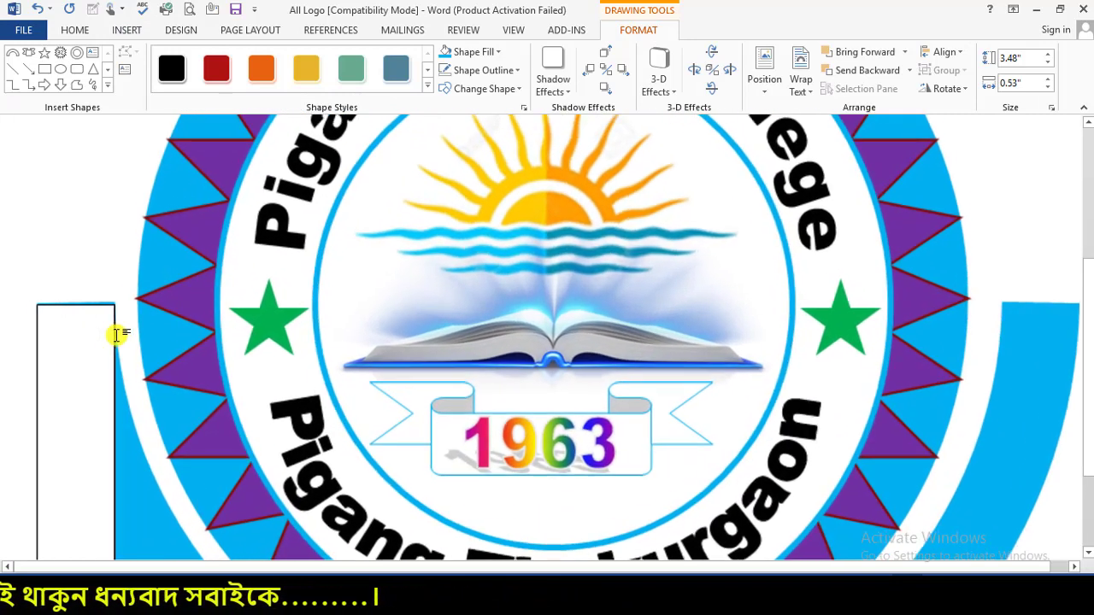
{"action": "left_click", "coordinate": [53, 346]}
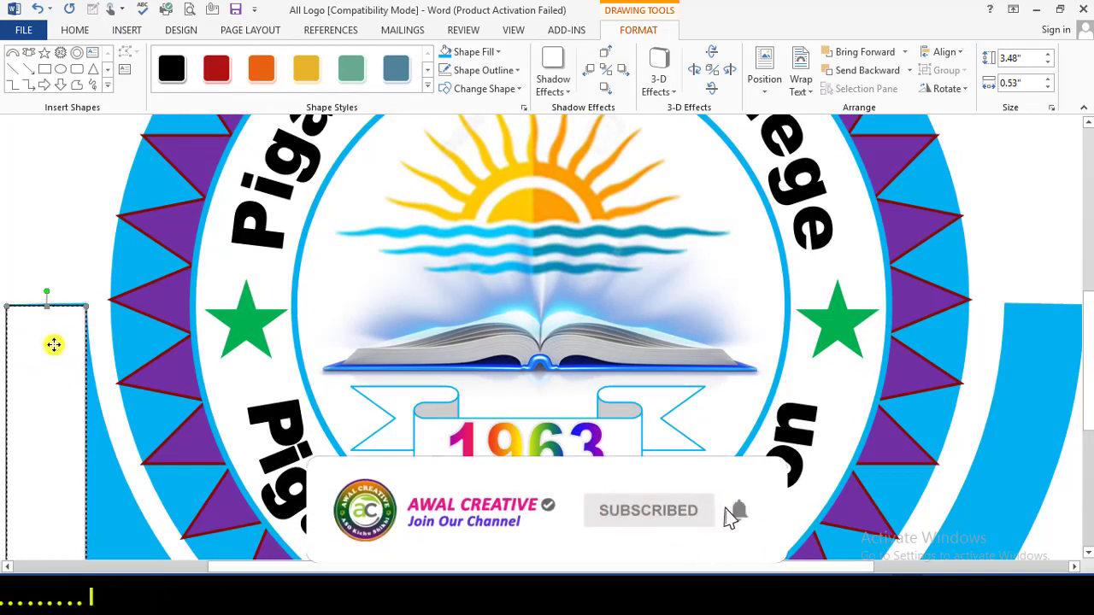
{"action": "left_click_drag", "start_coordinate": [84, 305], "coordinate": [85, 305]}
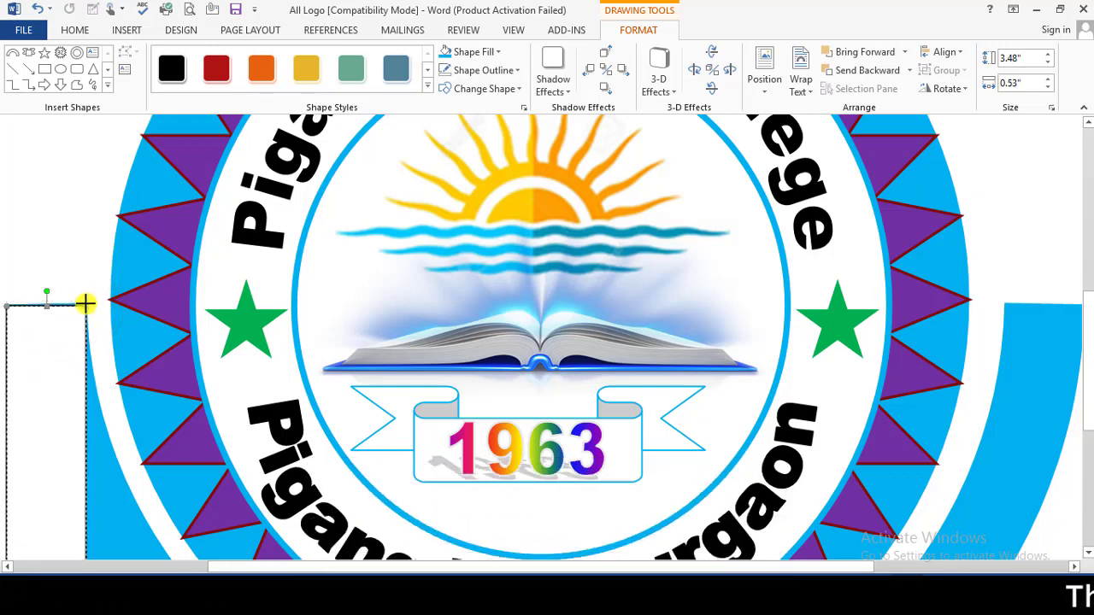
{"action": "scroll", "coordinate": [78, 370], "scroll_direction": "down", "scroll_amount": 10}
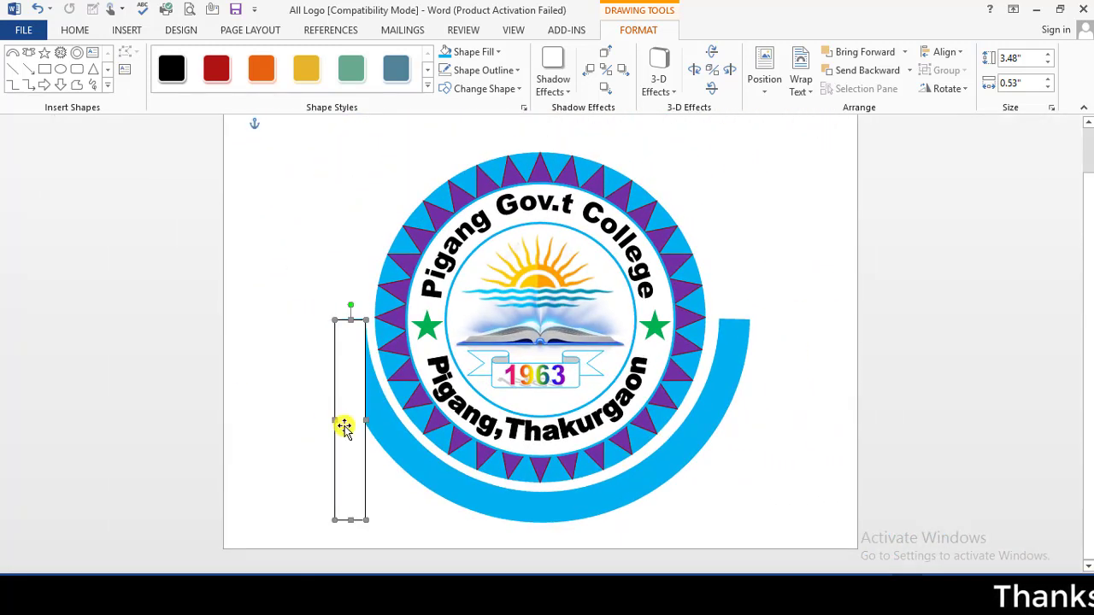
{"action": "left_click_drag", "start_coordinate": [343, 416], "coordinate": [292, 355]}
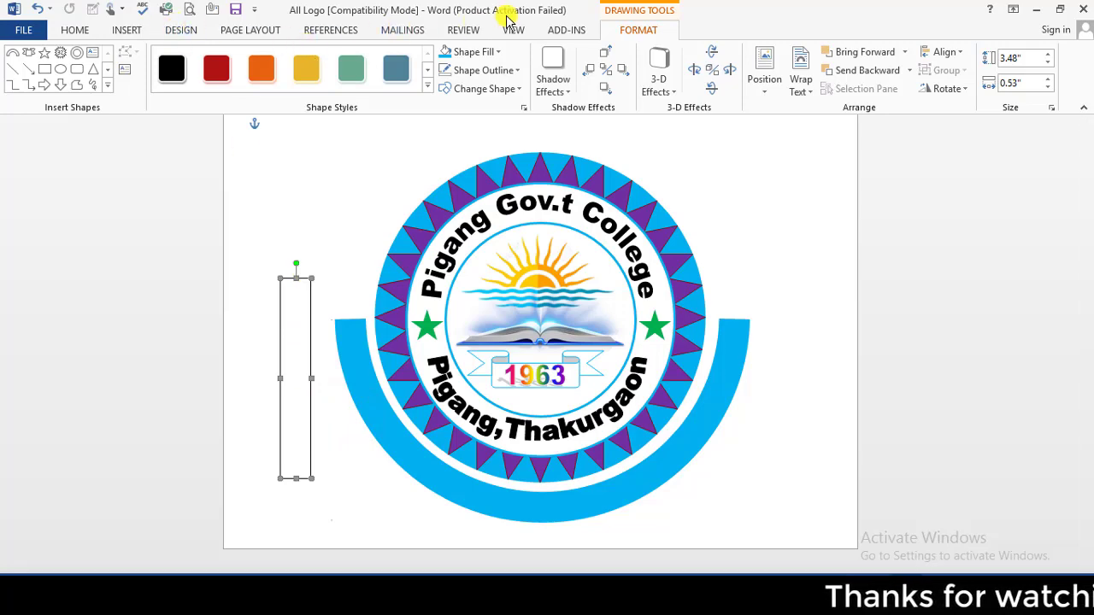
Step: Trace a freeform ribbon tail over the rectangle with a V-notch cut into its bottom
{"action": "left_click", "coordinate": [127, 33]}
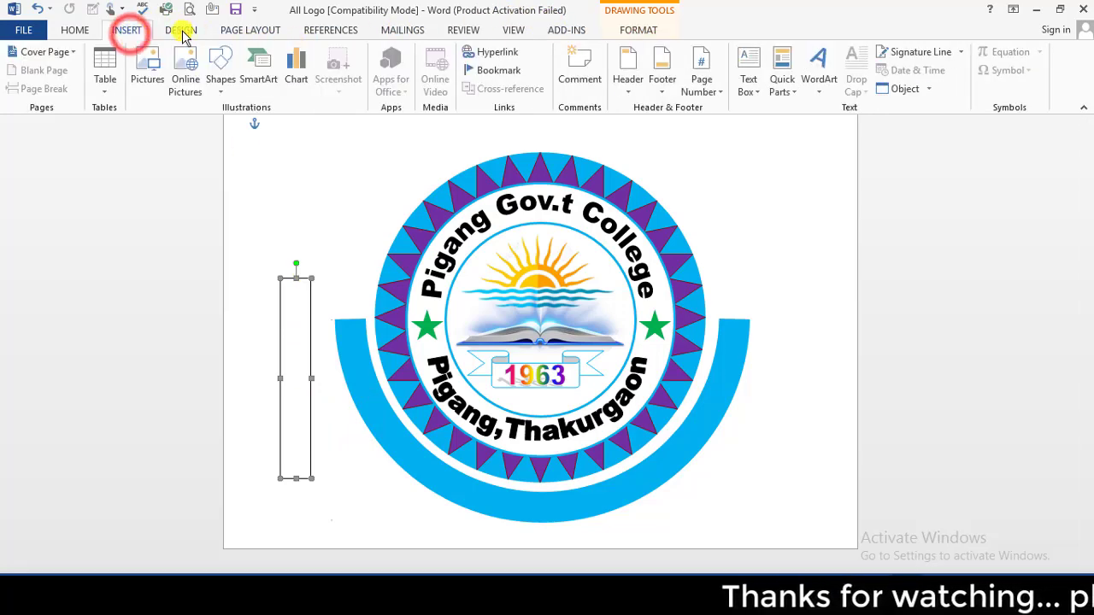
{"action": "left_click", "coordinate": [220, 80]}
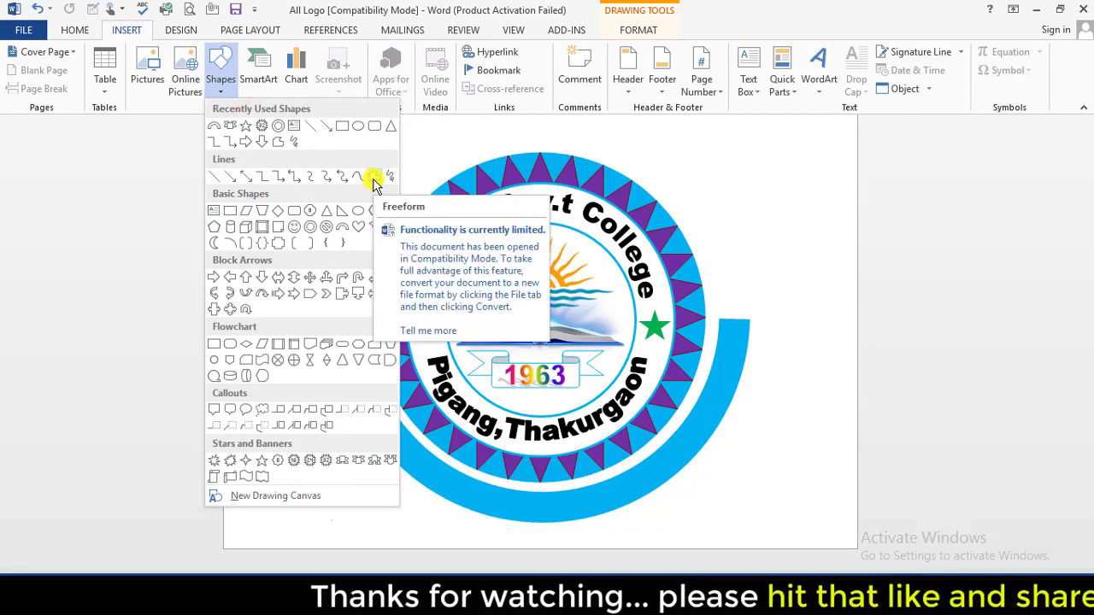
{"action": "left_click", "coordinate": [372, 178]}
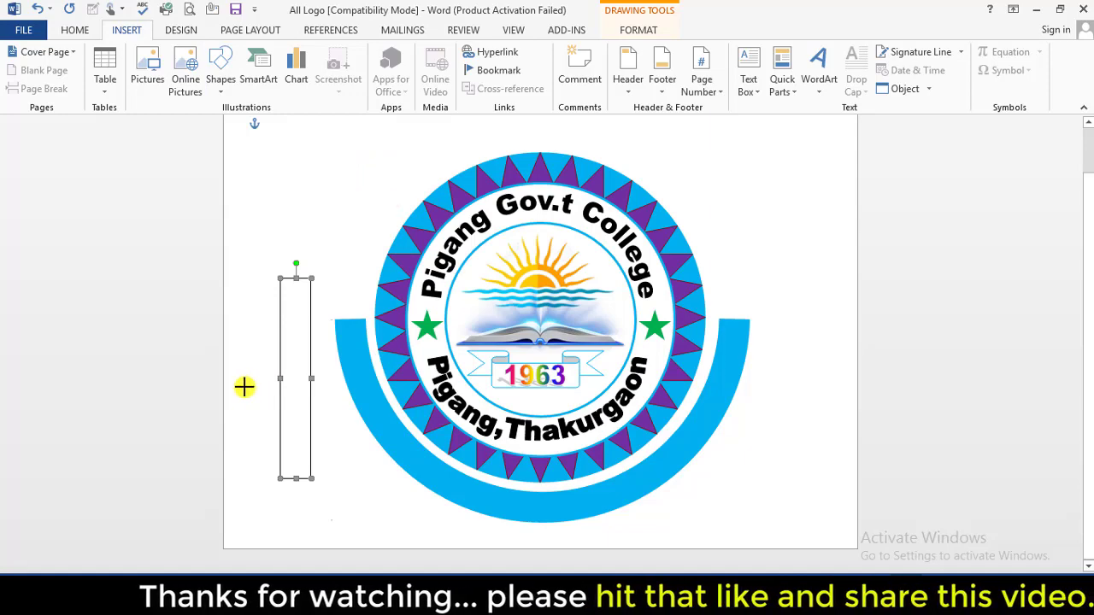
{"action": "scroll", "coordinate": [245, 384], "scroll_direction": "up", "scroll_amount": 3}
{"action": "scroll", "coordinate": [171, 193], "scroll_direction": "down", "scroll_amount": 3}
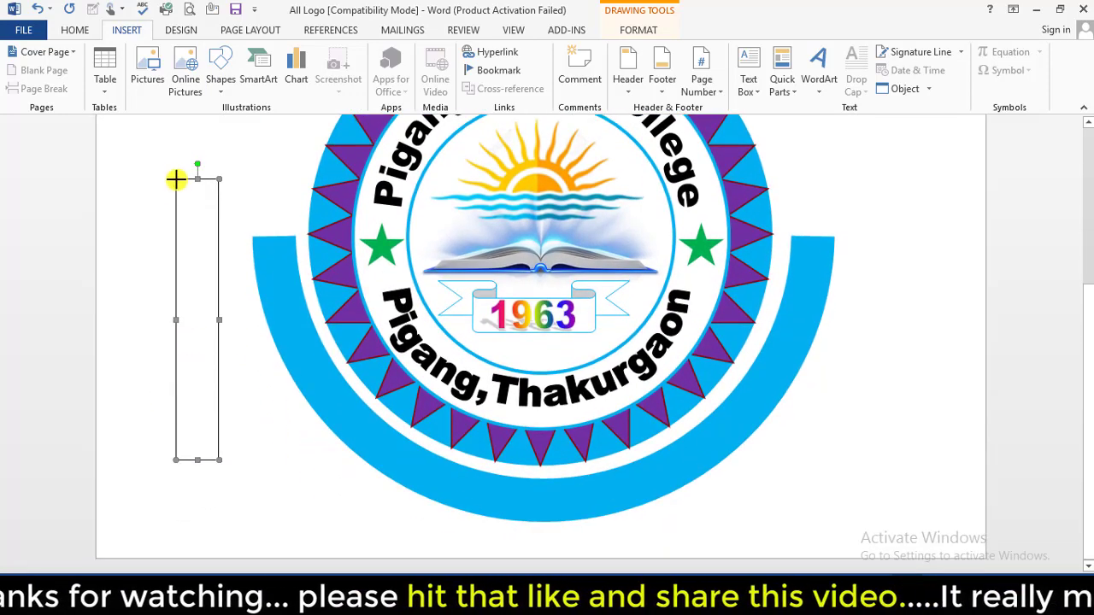
{"action": "left_click_drag", "start_coordinate": [175, 180], "coordinate": [174, 463]}
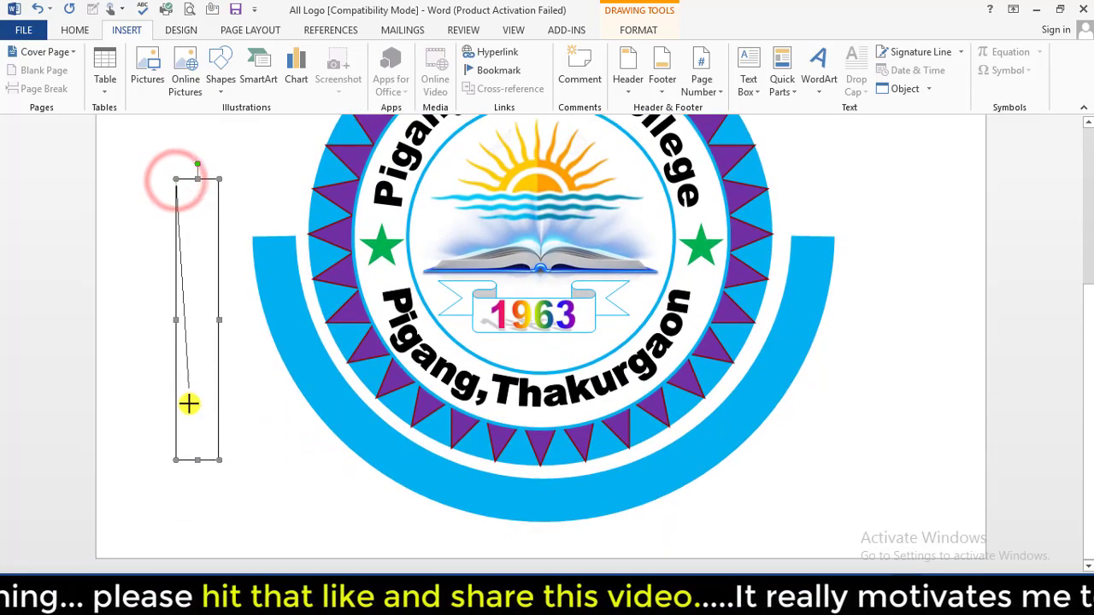
{"action": "left_click", "coordinate": [175, 462]}
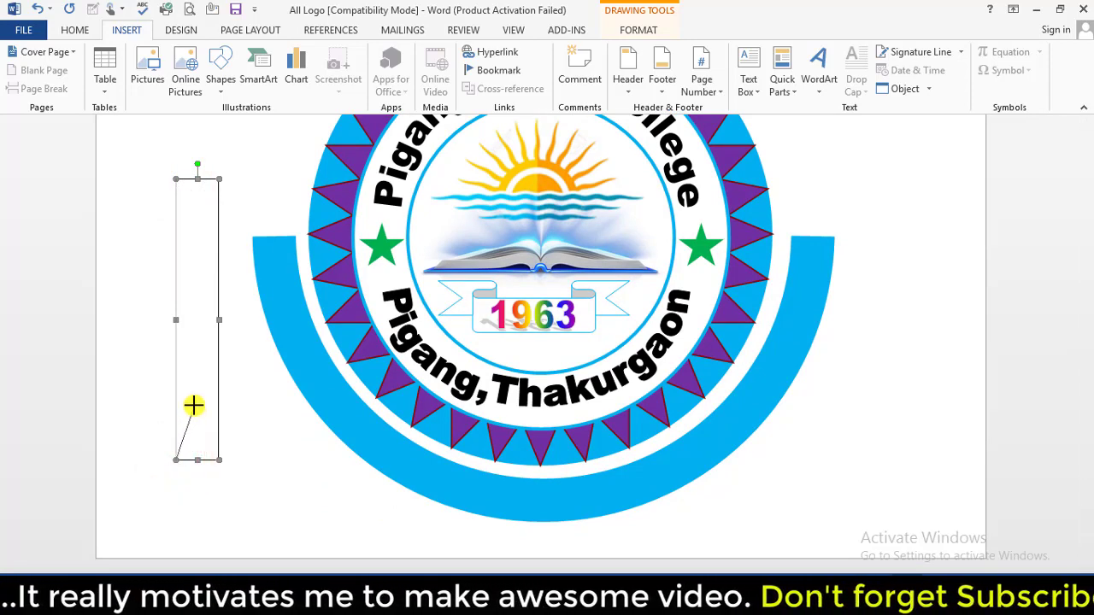
{"action": "left_click", "coordinate": [194, 405]}
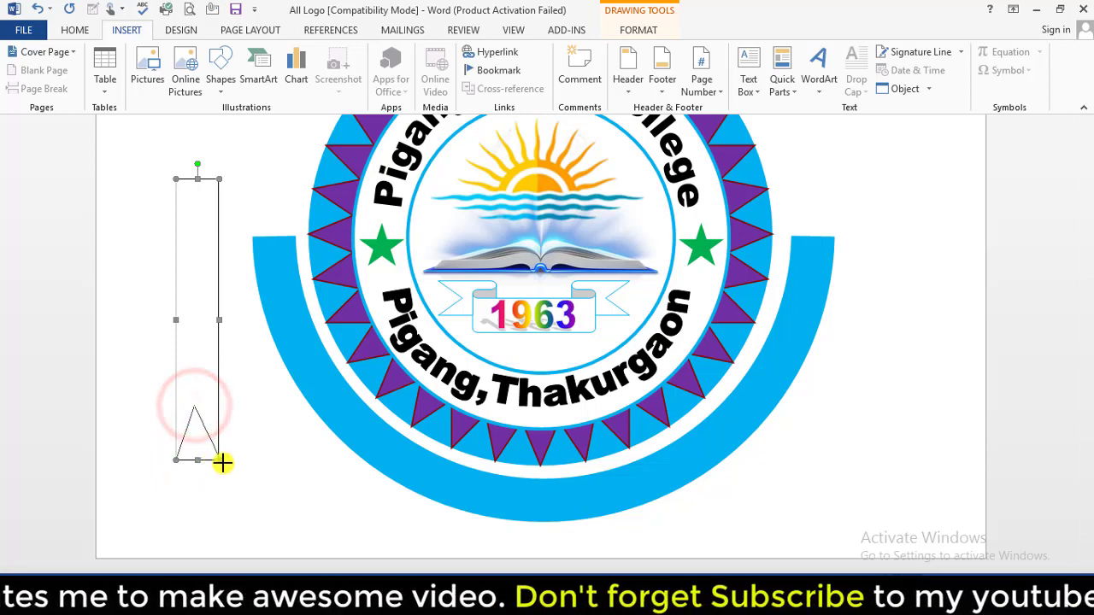
{"action": "left_click", "coordinate": [219, 461]}
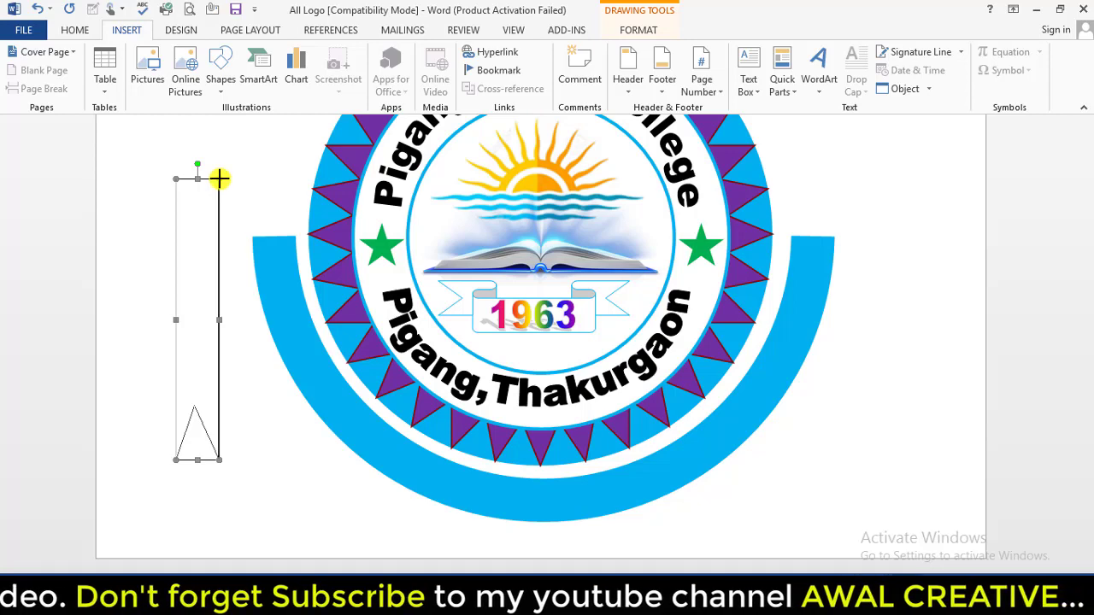
{"action": "left_click", "coordinate": [220, 178]}
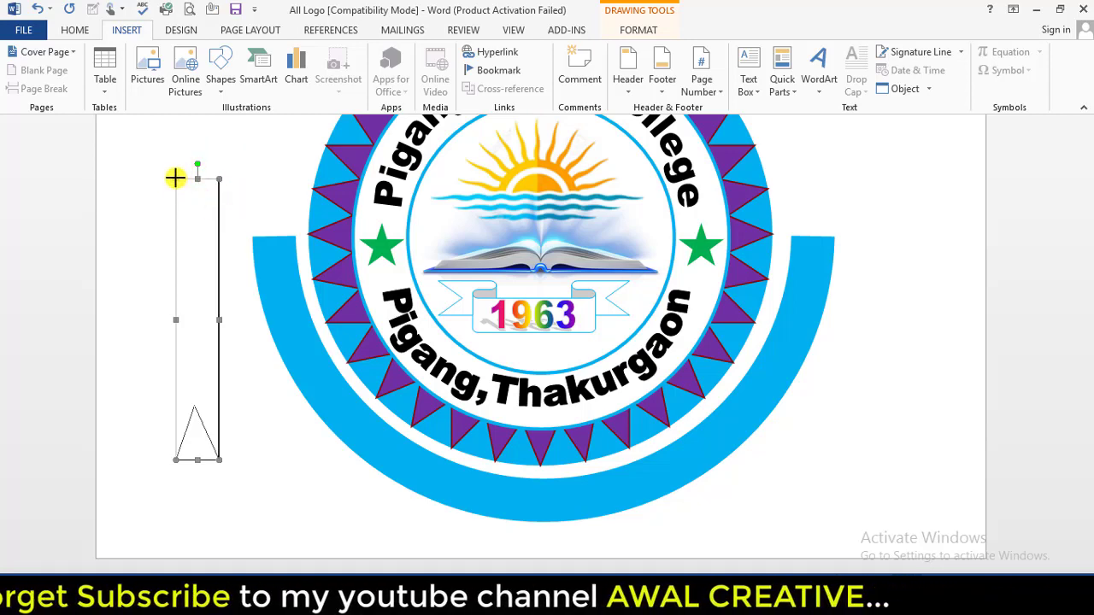
{"action": "left_click", "coordinate": [176, 179]}
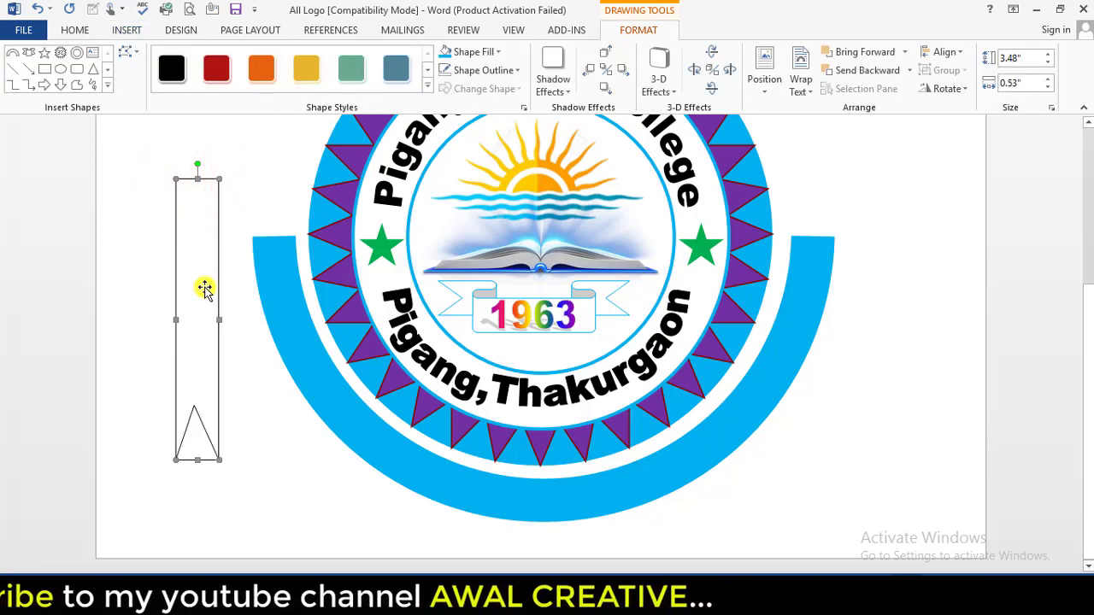
Step: Move the ribbon tail to the arc's left end, deleting the leftover original
{"action": "left_click_drag", "start_coordinate": [195, 247], "coordinate": [285, 308]}
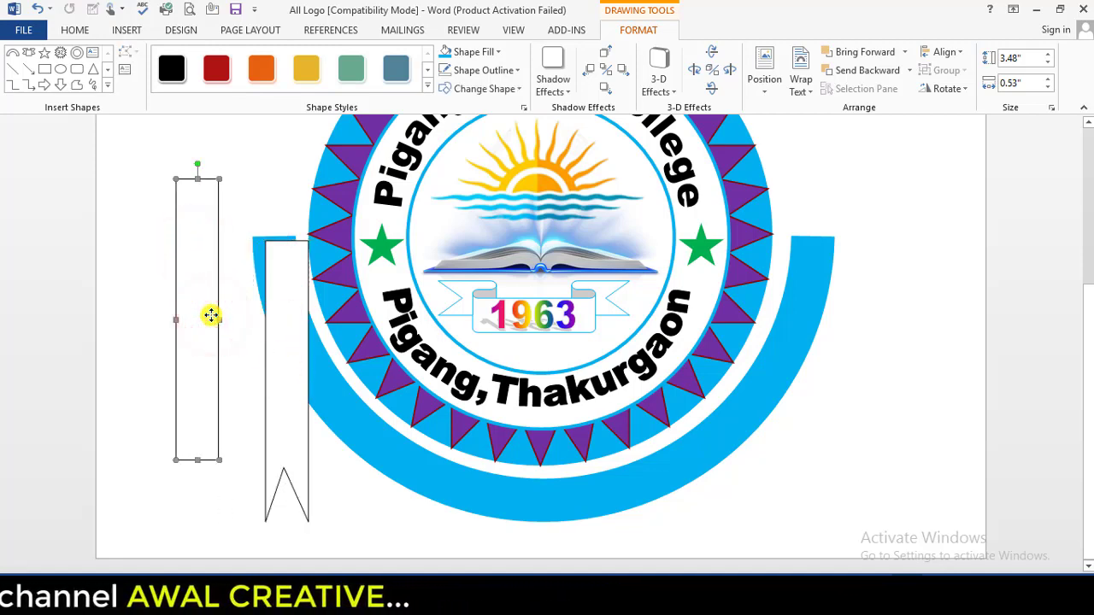
{"action": "key", "text": "Delete"}
{"action": "scroll", "coordinate": [210, 313], "scroll_direction": "up", "scroll_amount": 3}
{"action": "scroll", "coordinate": [342, 402], "scroll_direction": "down", "scroll_amount": 3}
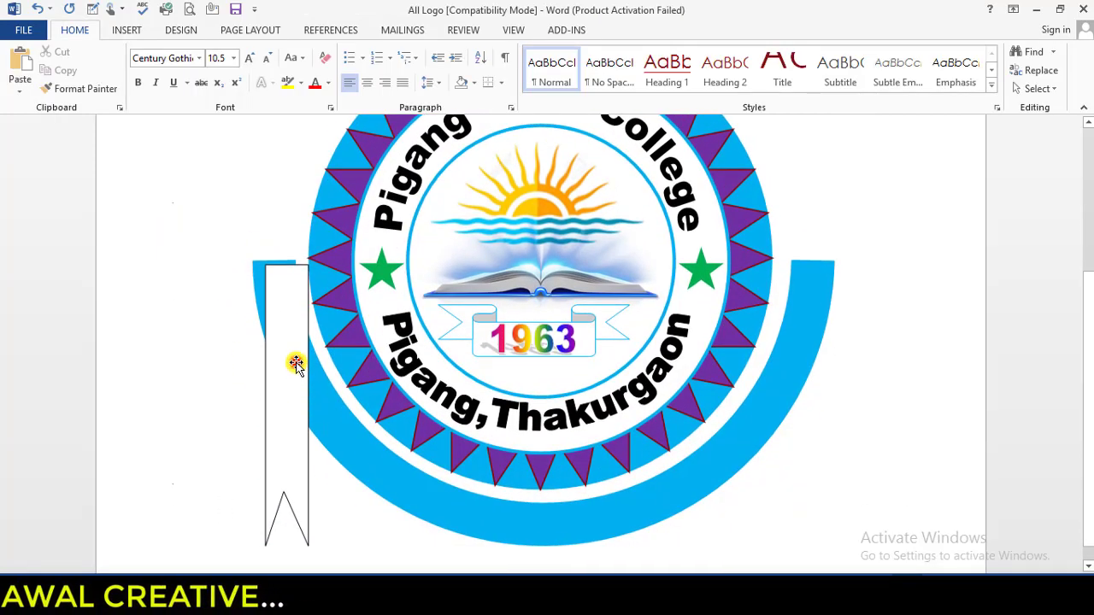
{"action": "left_click", "coordinate": [284, 360]}
{"action": "left_click_drag", "start_coordinate": [279, 357], "coordinate": [282, 361]}
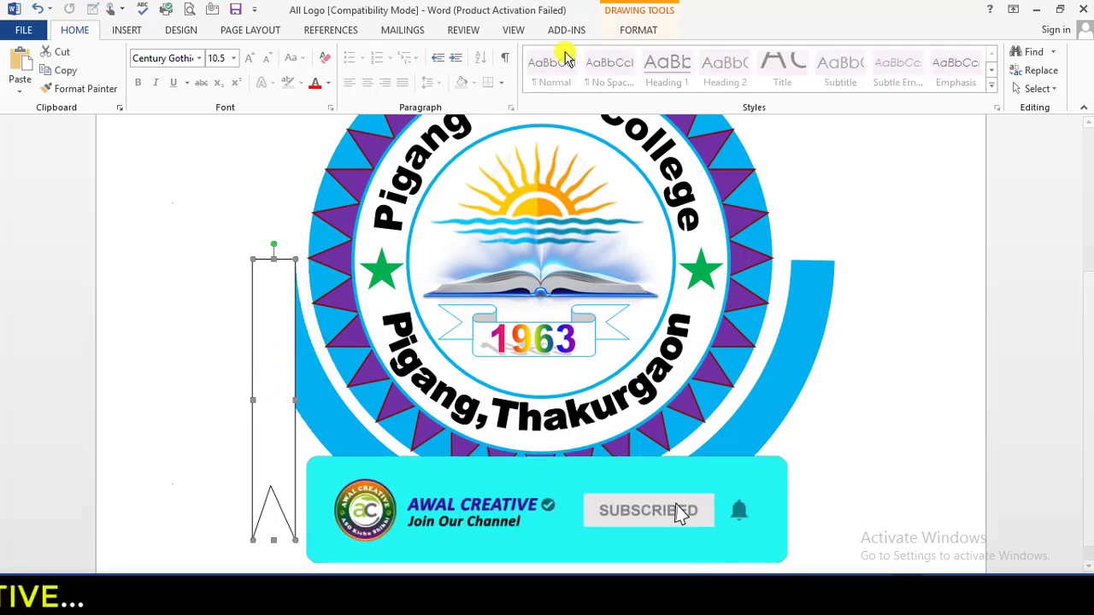
Step: Give the ribbon tail a Blue fill and No Outline
{"action": "left_click", "coordinate": [637, 31]}
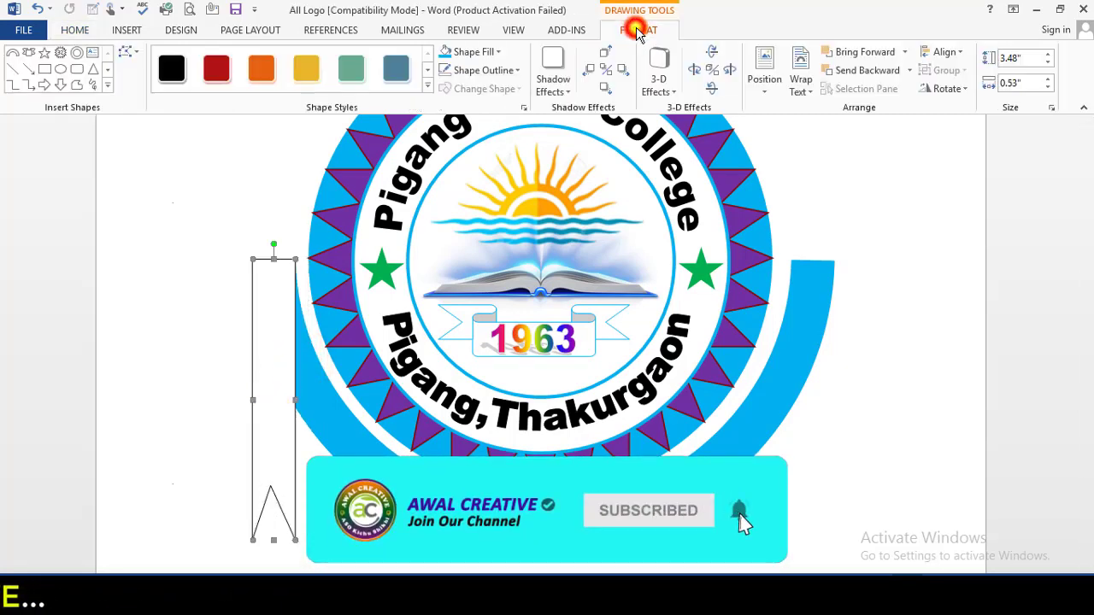
{"action": "left_click", "coordinate": [501, 50]}
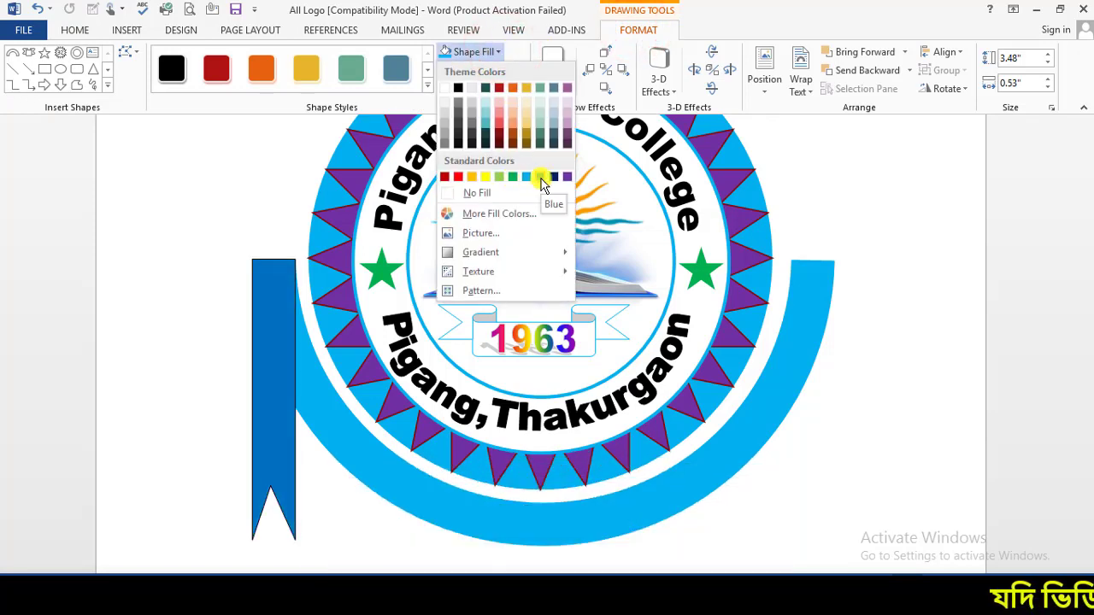
{"action": "left_click", "coordinate": [541, 177]}
{"action": "left_click", "coordinate": [520, 72]}
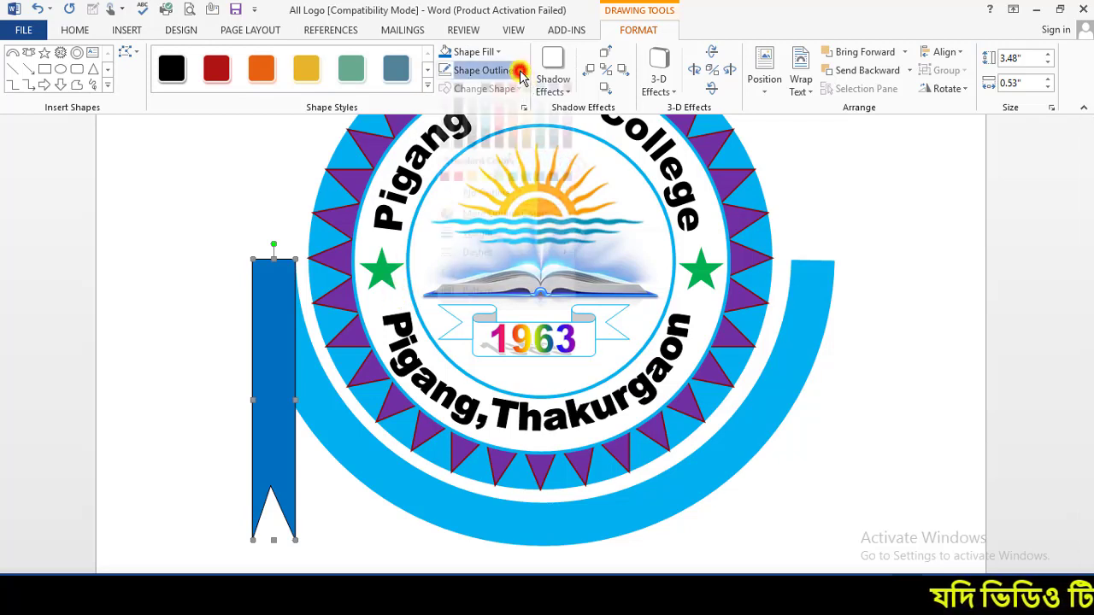
{"action": "left_click", "coordinate": [489, 218]}
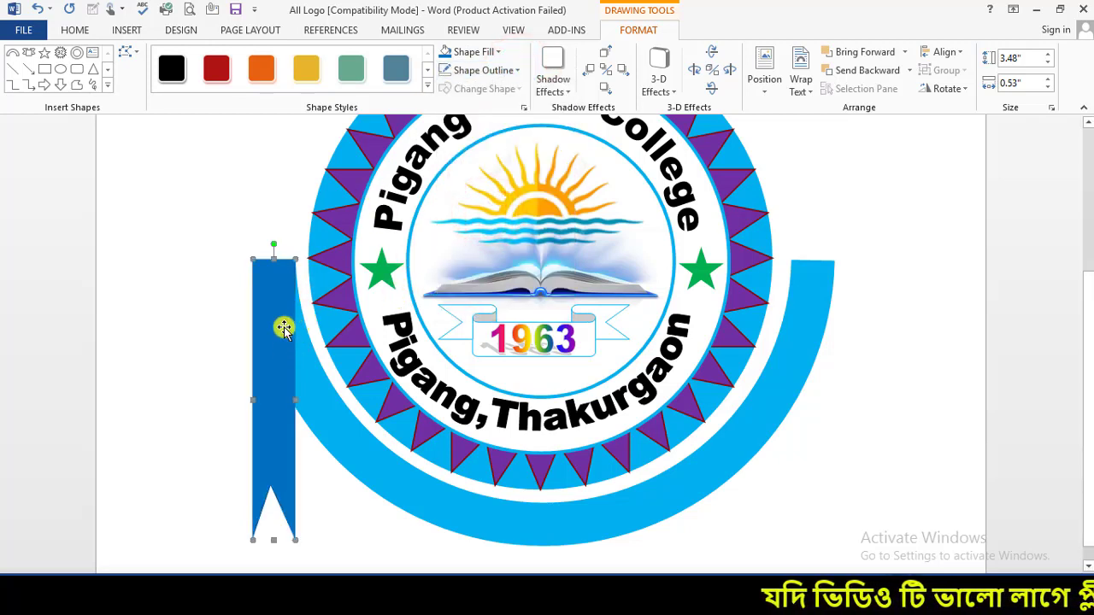
Step: Copy the blue tail to the arc's right end and send both tails to back
{"action": "left_click_drag", "start_coordinate": [283, 327], "coordinate": [838, 348]}
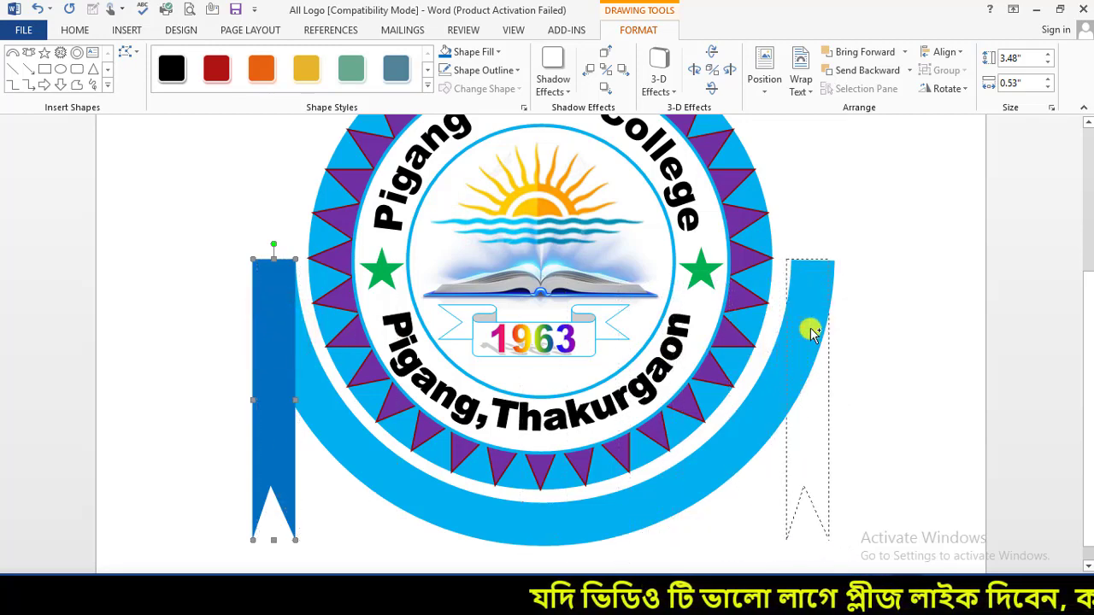
{"action": "left_click_drag", "start_coordinate": [831, 335], "coordinate": [819, 359]}
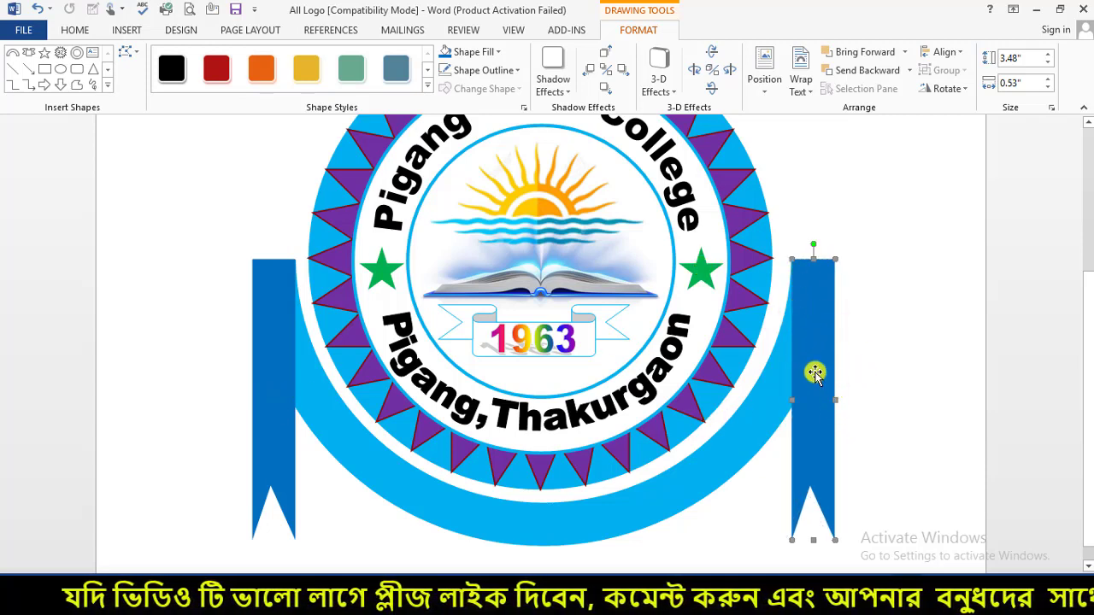
{"action": "left_click", "coordinate": [259, 420], "text": "shift"}
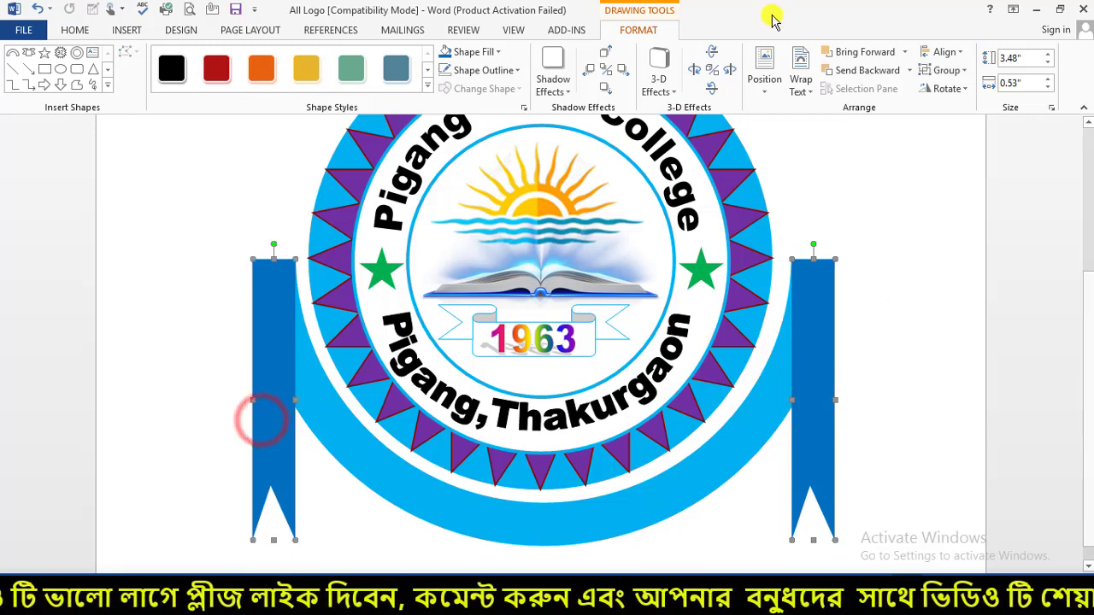
{"action": "left_click", "coordinate": [913, 72]}
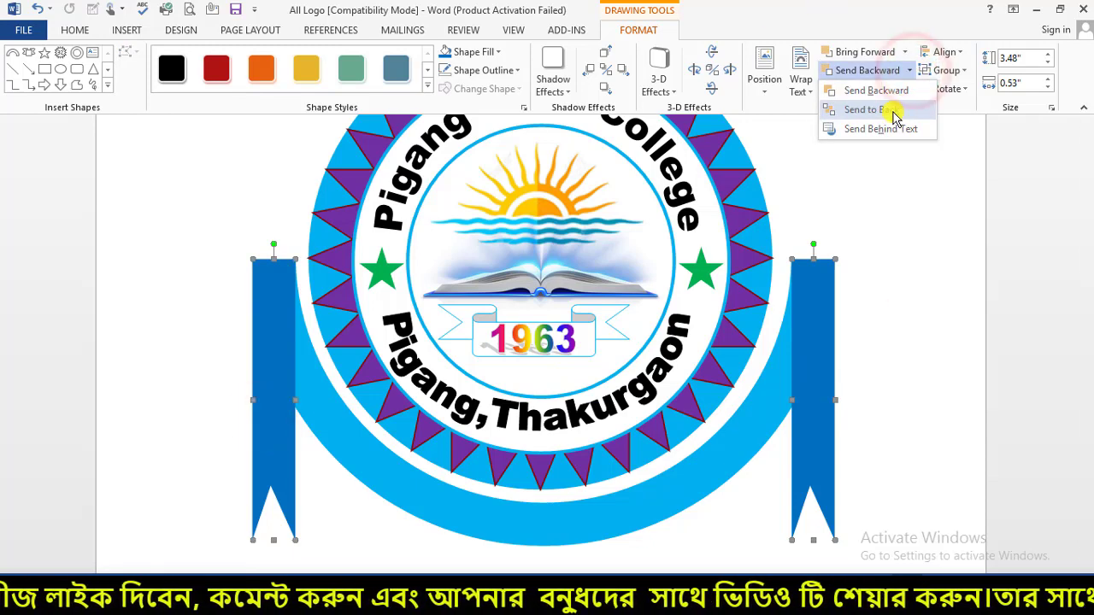
{"action": "left_click", "coordinate": [894, 113]}
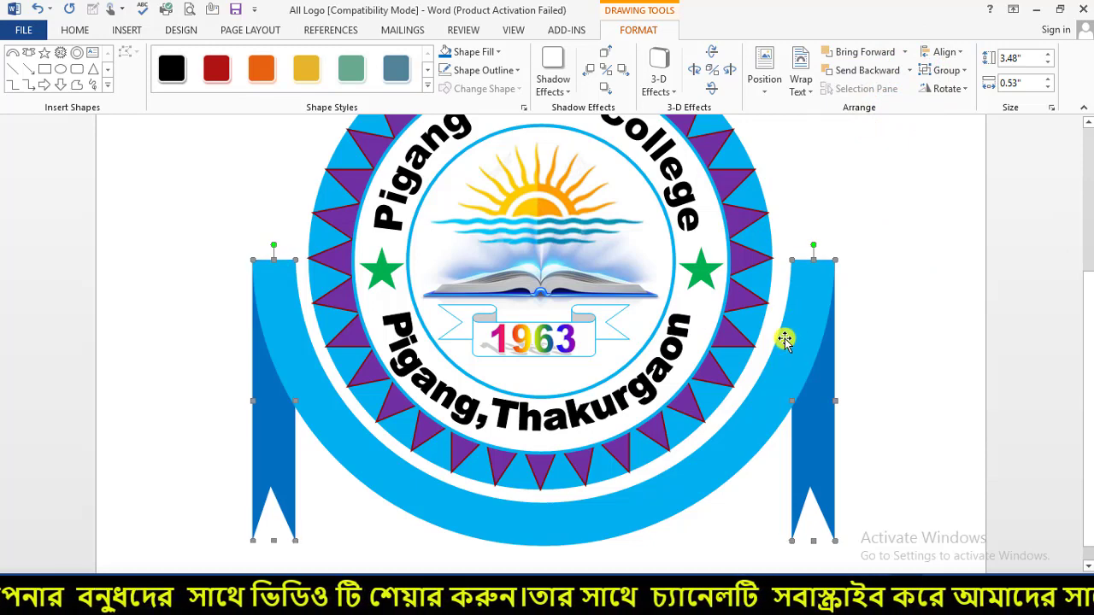
{"action": "scroll", "coordinate": [782, 320], "scroll_direction": "down", "scroll_amount": 4}
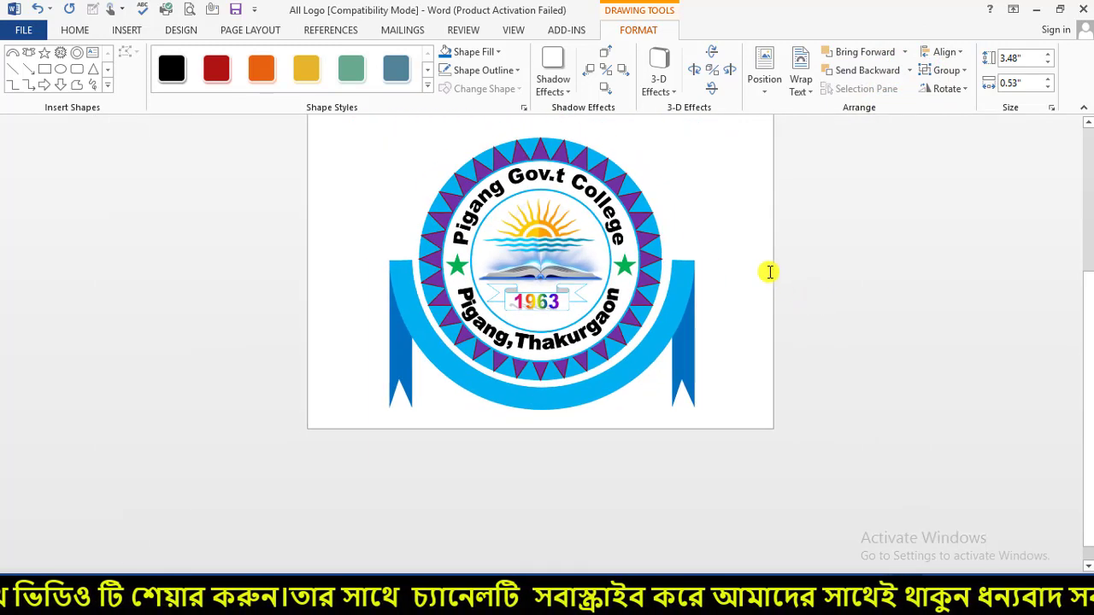
Step: Arrange the All Logo and Document1 windows side by side, then maximize Document1
{"action": "left_click", "coordinate": [777, 261]}
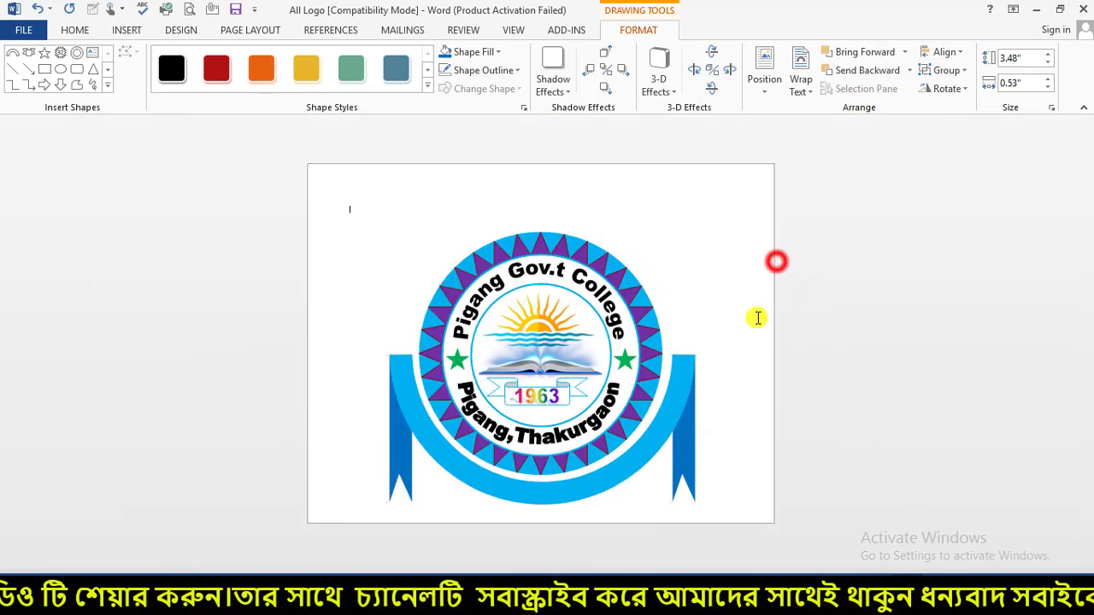
{"action": "left_click", "coordinate": [1063, 10]}
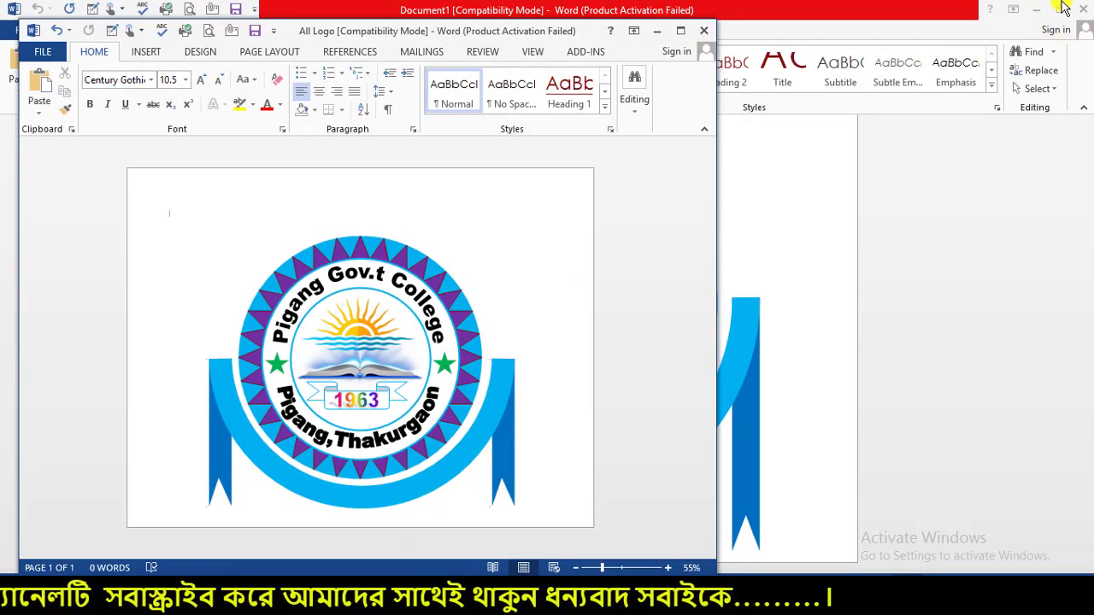
{"action": "left_click", "coordinate": [1062, 9]}
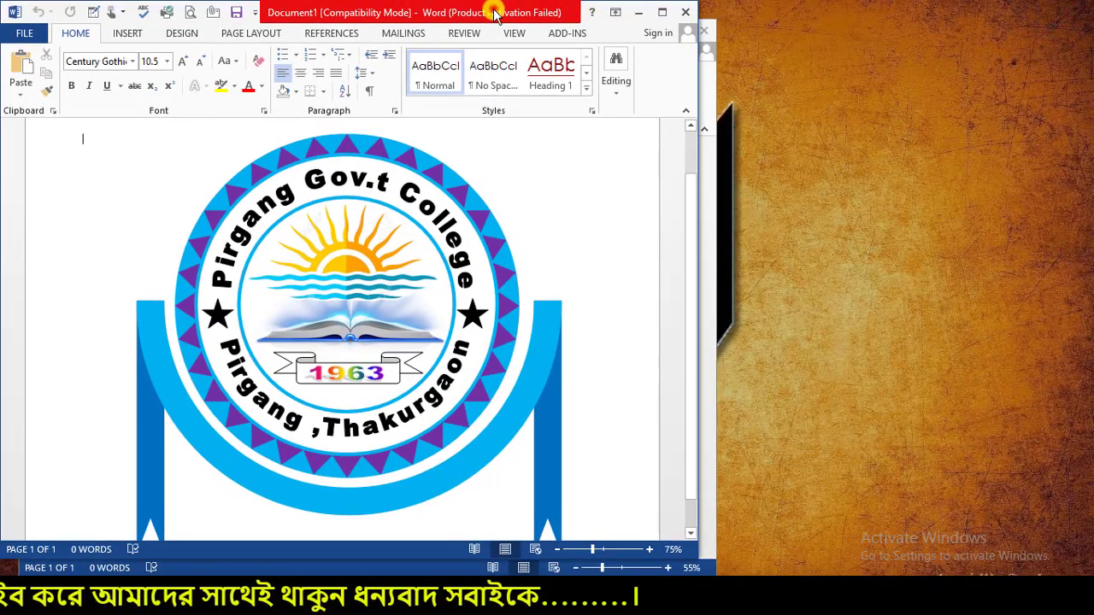
{"action": "left_click_drag", "start_coordinate": [494, 14], "coordinate": [874, 63]}
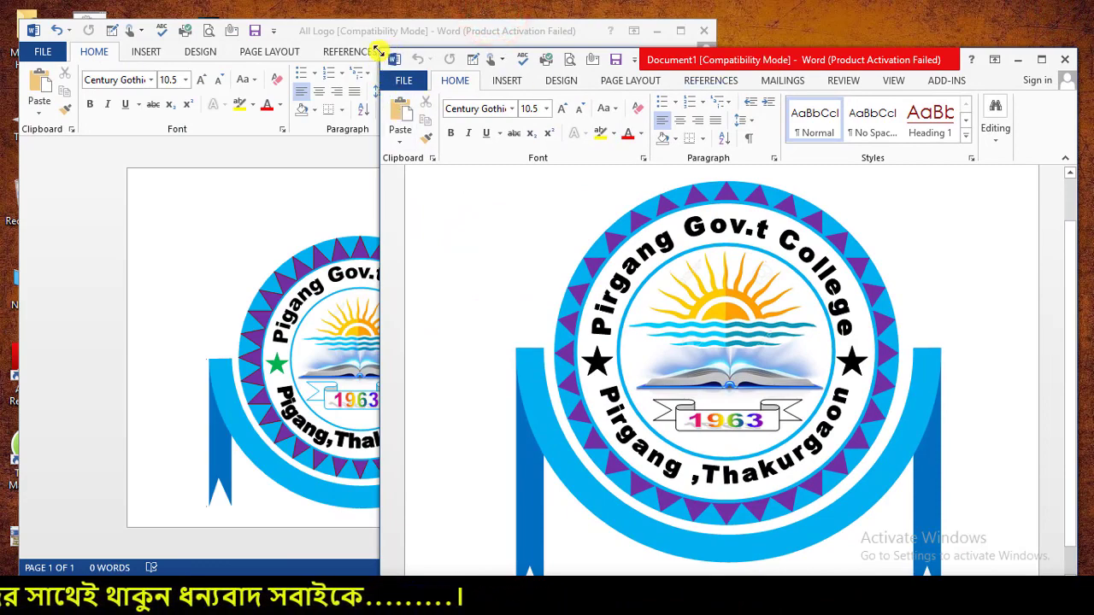
{"action": "left_click_drag", "start_coordinate": [378, 52], "coordinate": [586, 143]}
{"action": "left_click_drag", "start_coordinate": [901, 146], "coordinate": [901, 14]}
{"action": "left_click_drag", "start_coordinate": [477, 37], "coordinate": [397, 25]}
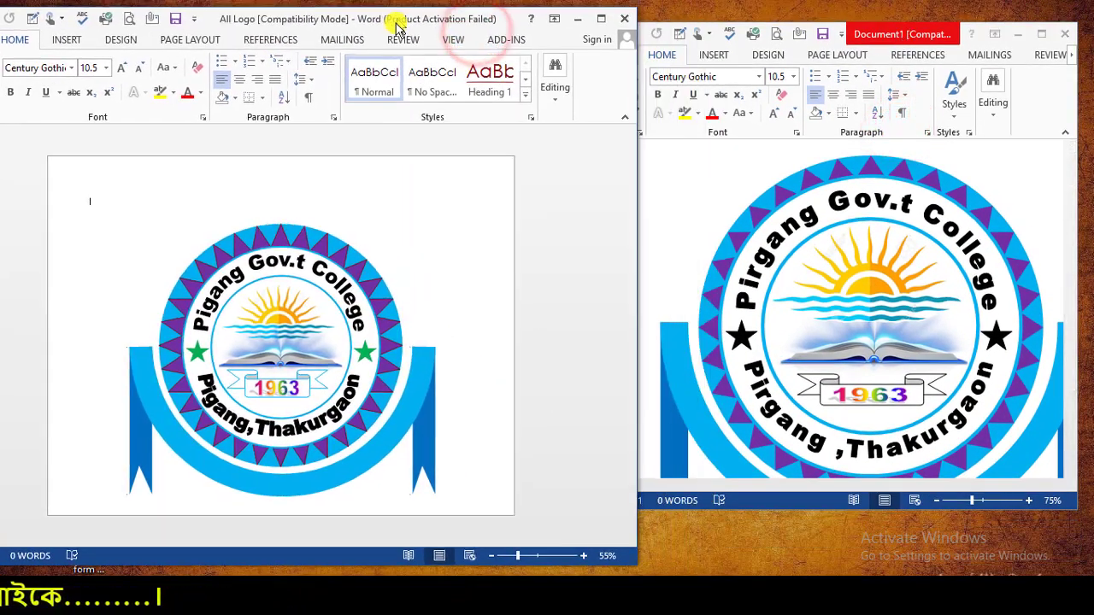
{"action": "scroll", "coordinate": [893, 359], "scroll_direction": "down", "scroll_amount": 3}
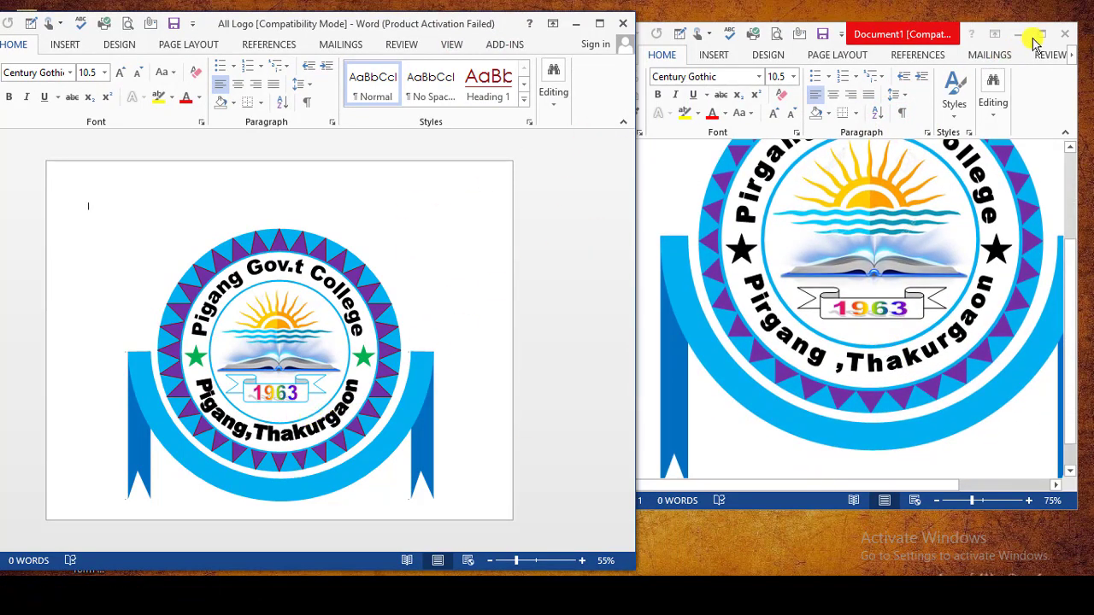
{"action": "left_click", "coordinate": [1041, 35]}
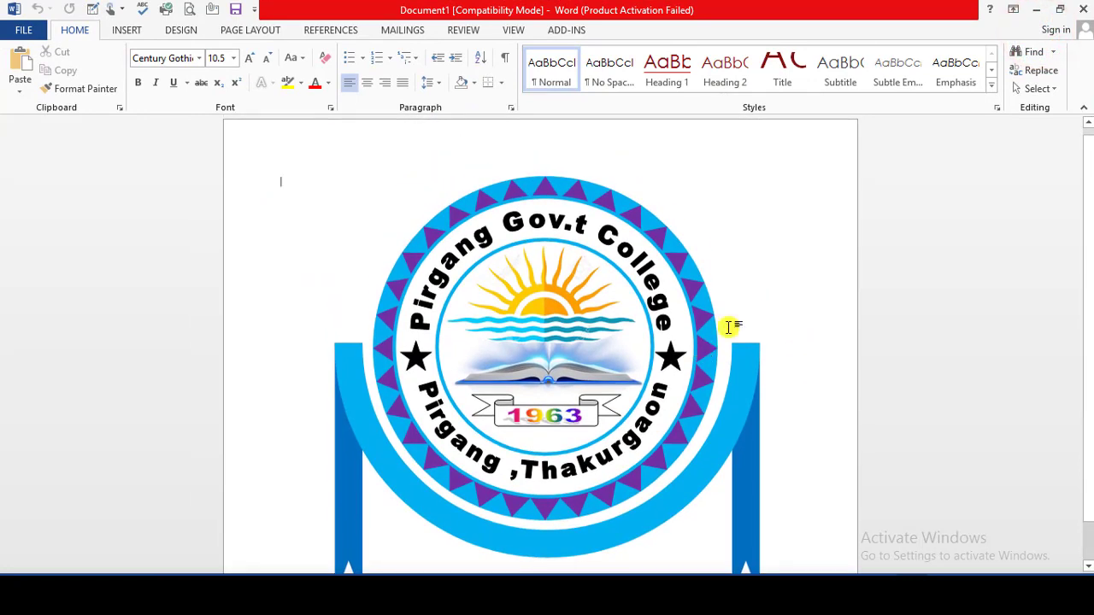
Step: Draw a text box enclosing the entire seal, including the arc and both ribbon tails
{"action": "scroll", "coordinate": [827, 322], "scroll_direction": "down", "scroll_amount": 1}
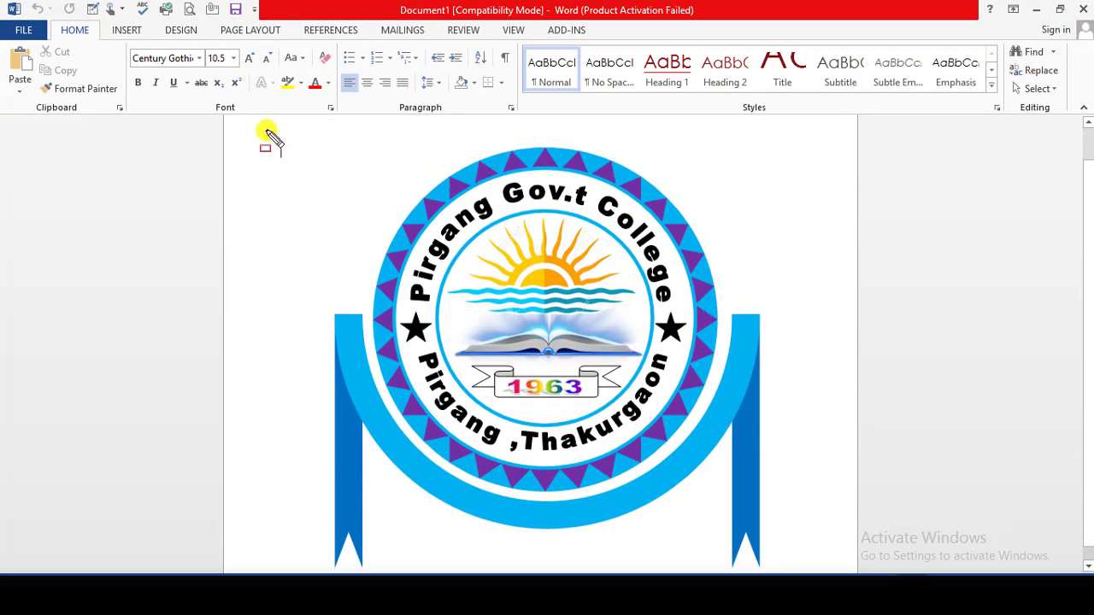
{"action": "mouse_move", "coordinate": [266, 129]}
{"action": "left_mouse_down"}
{"action": "mouse_move", "coordinate": [712, 451]}
{"action": "mouse_move", "coordinate": [803, 571]}
{"action": "left_mouse_up"}
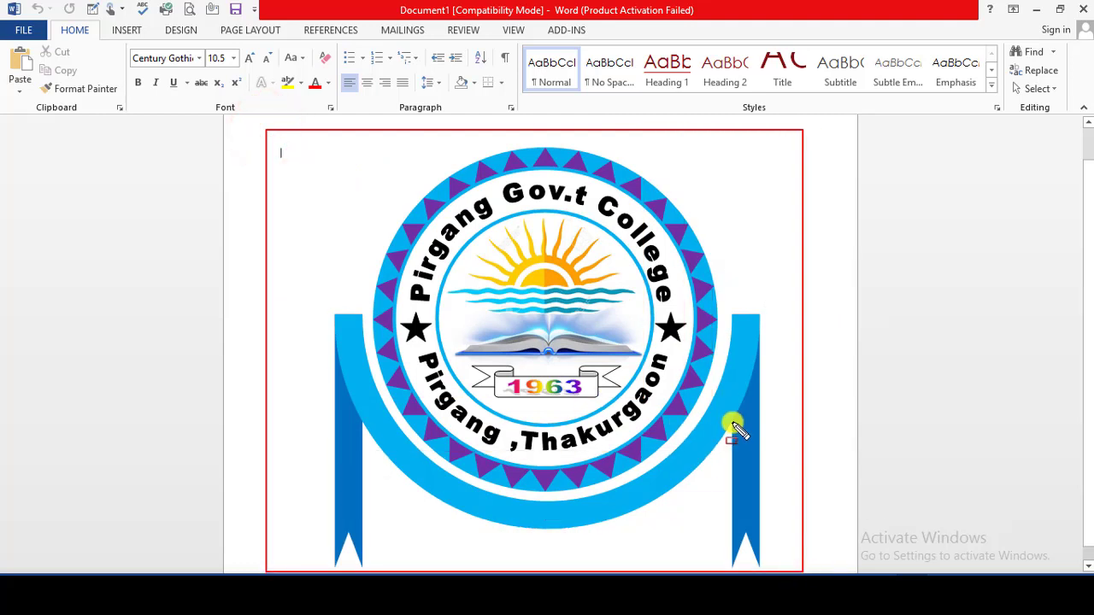